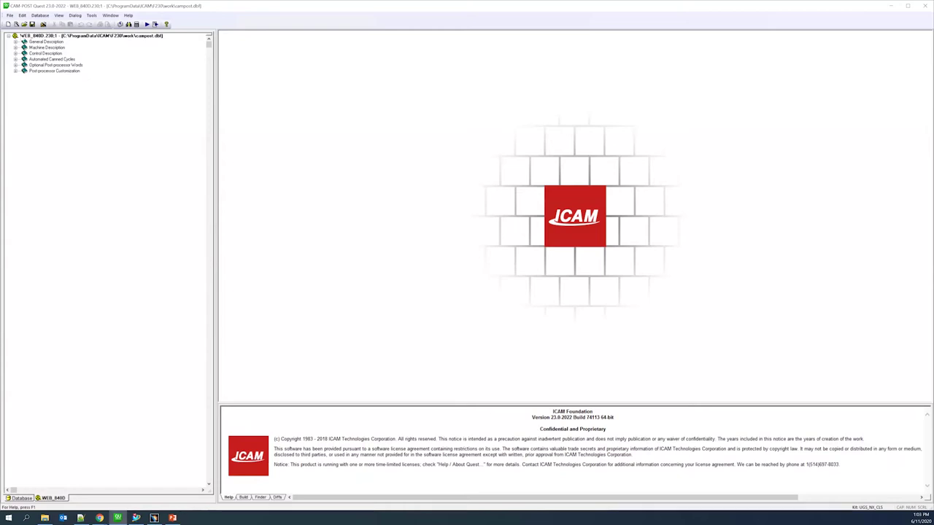
Review the machine type, machine and control in WEB_840D's General Information, and expand the whole post-processor tree.
{"action": "left_click", "coordinate": [15, 42]}
{"action": "double_click", "coordinate": [56, 53]}
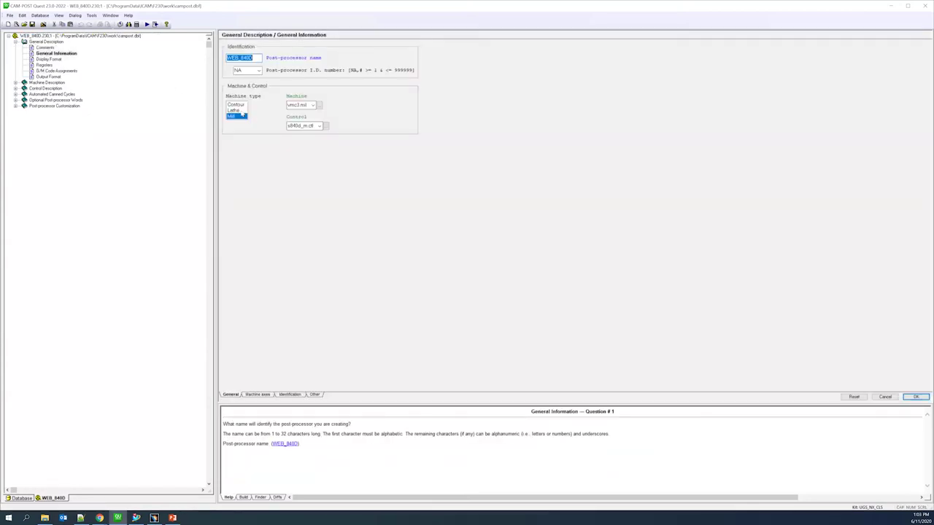
{"action": "mouse_move", "coordinate": [228, 117]}
{"action": "mouse_move", "coordinate": [325, 126]}
{"action": "right_click", "coordinate": [29, 37]}
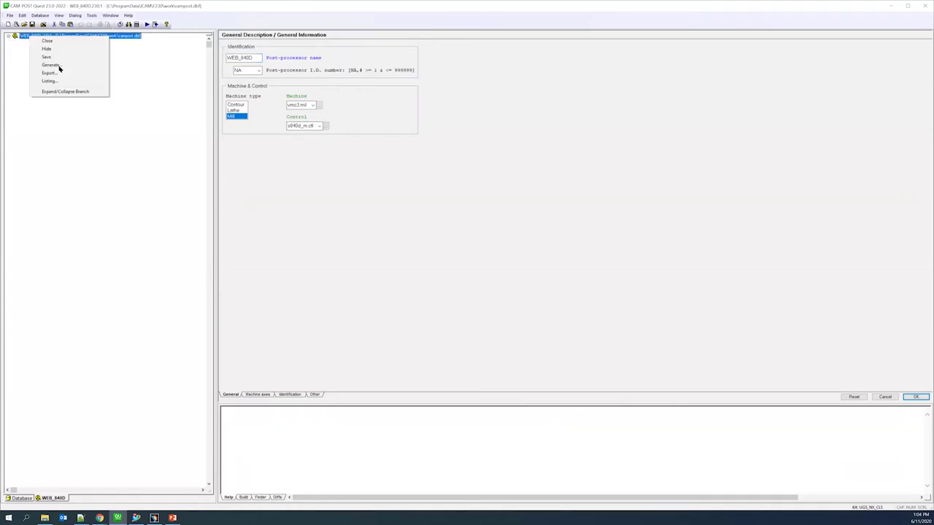
{"action": "left_click", "coordinate": [65, 91]}
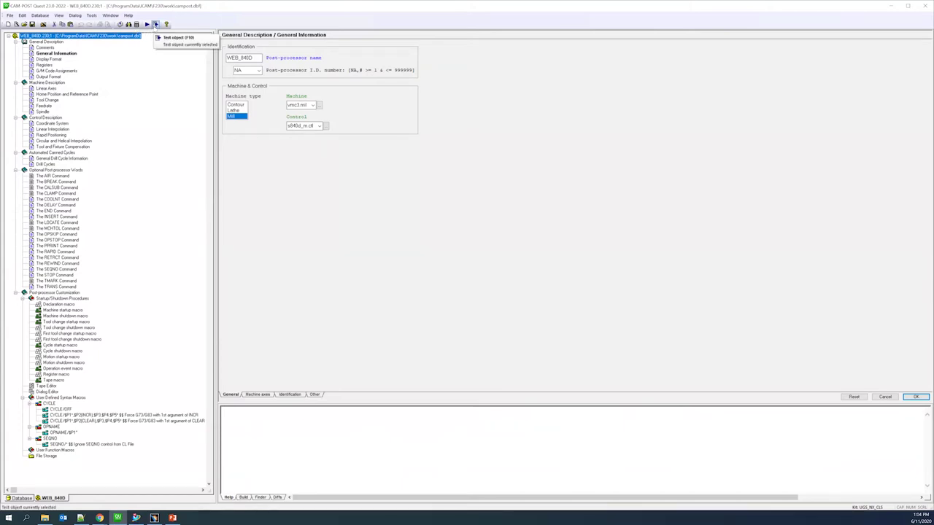
Set up a post-processor test with NX_3_Axis_milling_inch.cls as the input file and UGS_NX_CLS as the CAM interface.
{"action": "left_click", "coordinate": [155, 24]}
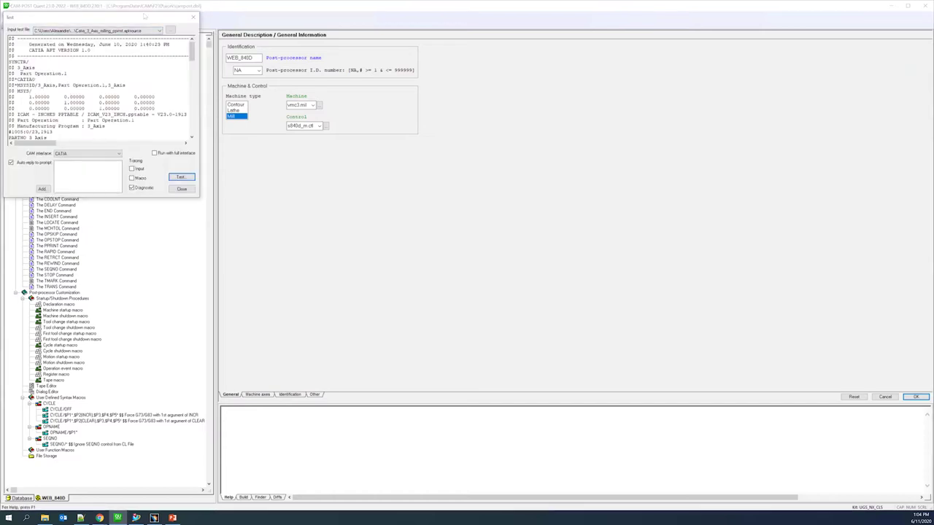
{"action": "left_click", "coordinate": [170, 30]}
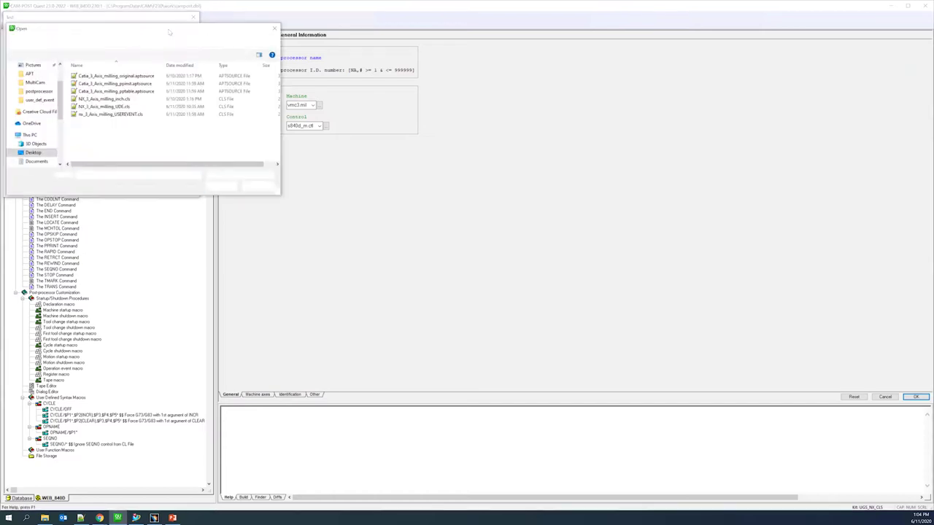
{"action": "left_click", "coordinate": [111, 99]}
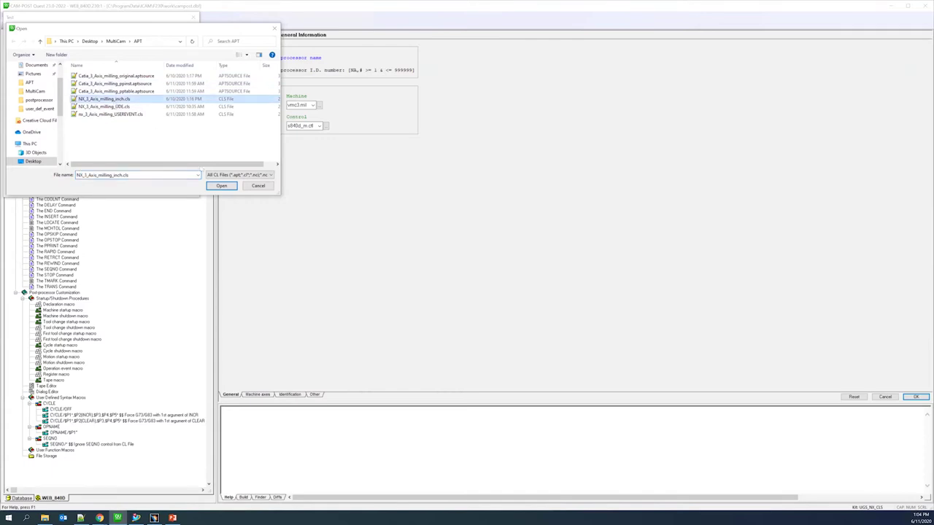
{"action": "left_click", "coordinate": [222, 186]}
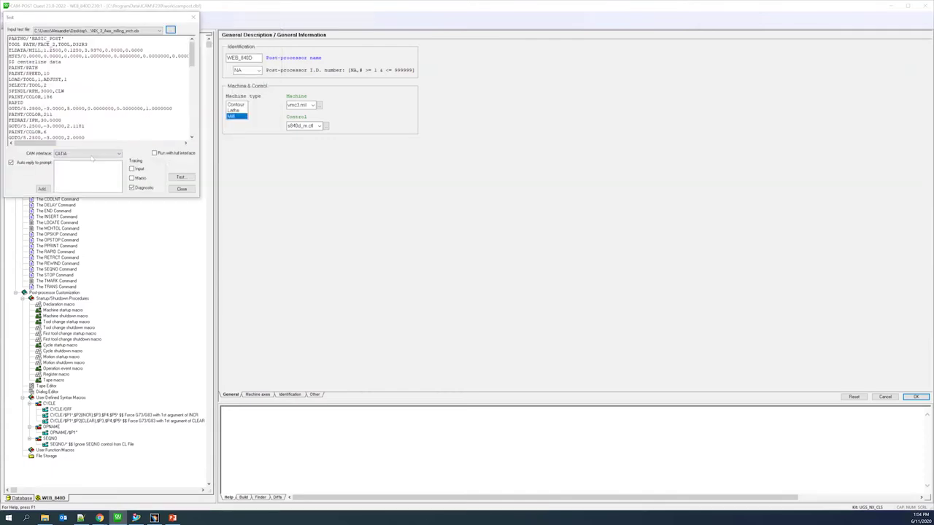
{"action": "left_click", "coordinate": [108, 154]}
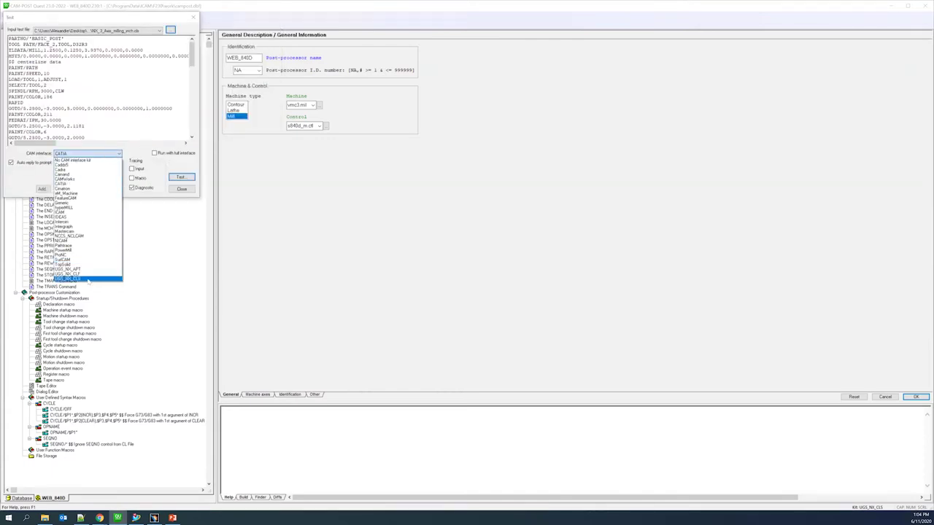
{"action": "left_click", "coordinate": [87, 279]}
Run the post-processor test on the NX inch file, review the output from its beginning, and close the result.
{"action": "left_click", "coordinate": [179, 179]}
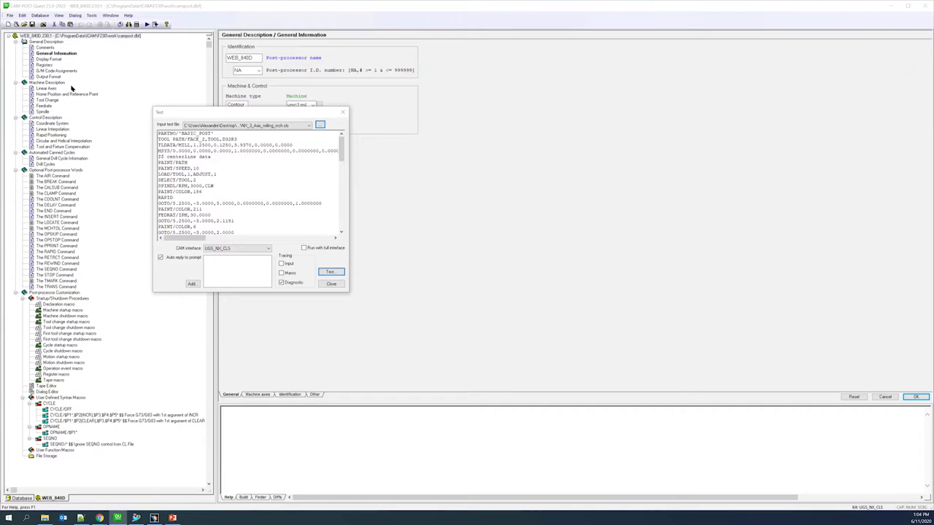
{"action": "left_click_drag", "start_coordinate": [260, 111], "coordinate": [267, 112]}
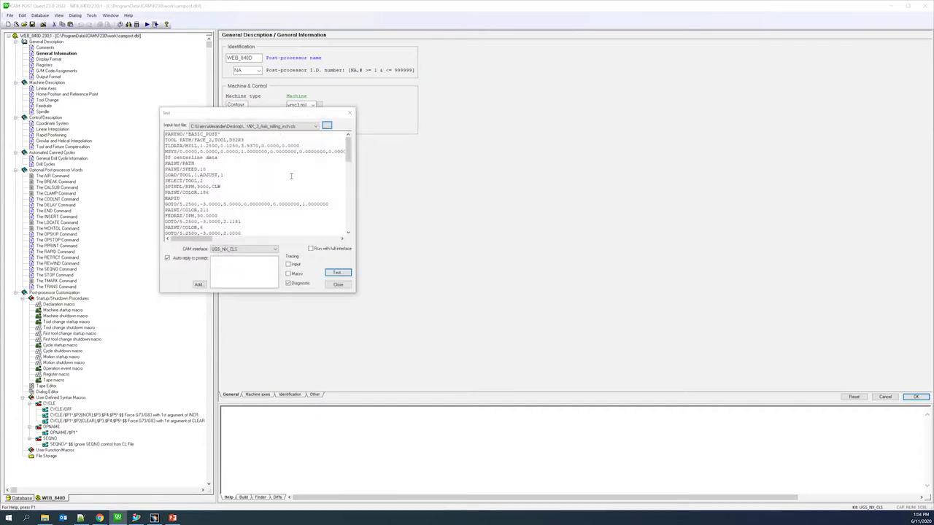
{"action": "left_click", "coordinate": [337, 273]}
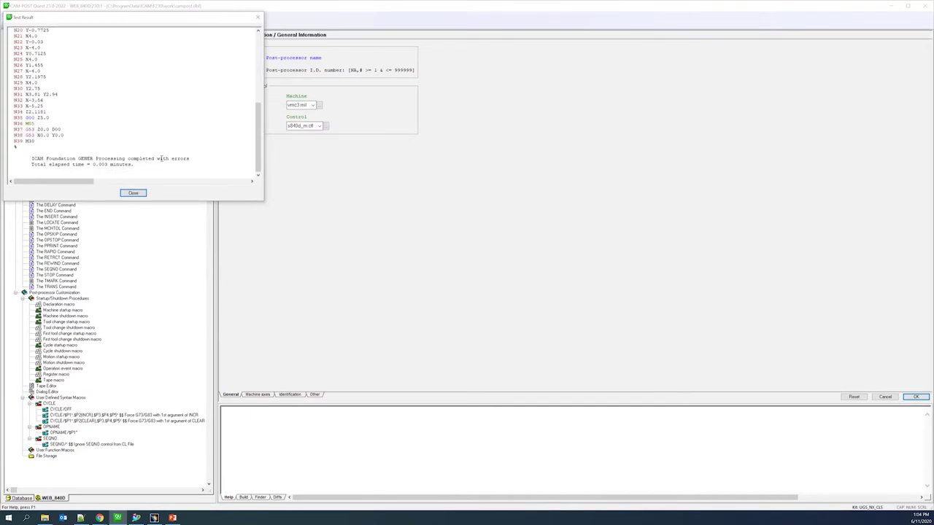
{"action": "left_click_drag", "start_coordinate": [258, 157], "coordinate": [258, 87]}
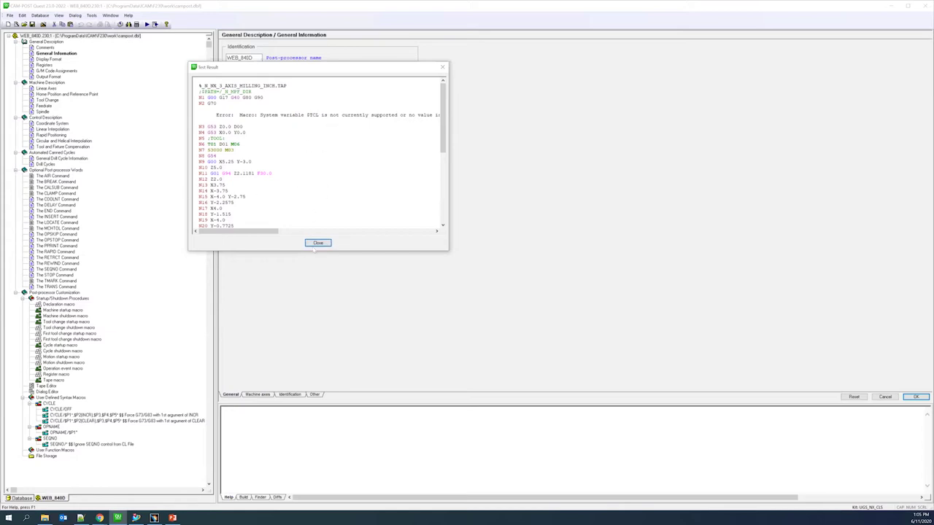
{"action": "left_click", "coordinate": [318, 243]}
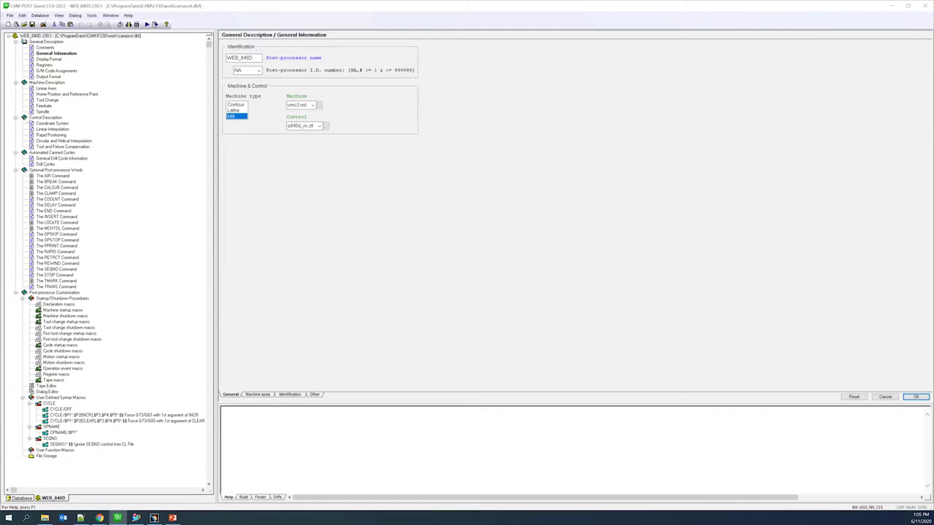
In Tool and Fixture Compensation, make tool length compensation available with the Offset control method and offsets unique by tool.
{"action": "left_click", "coordinate": [45, 117]}
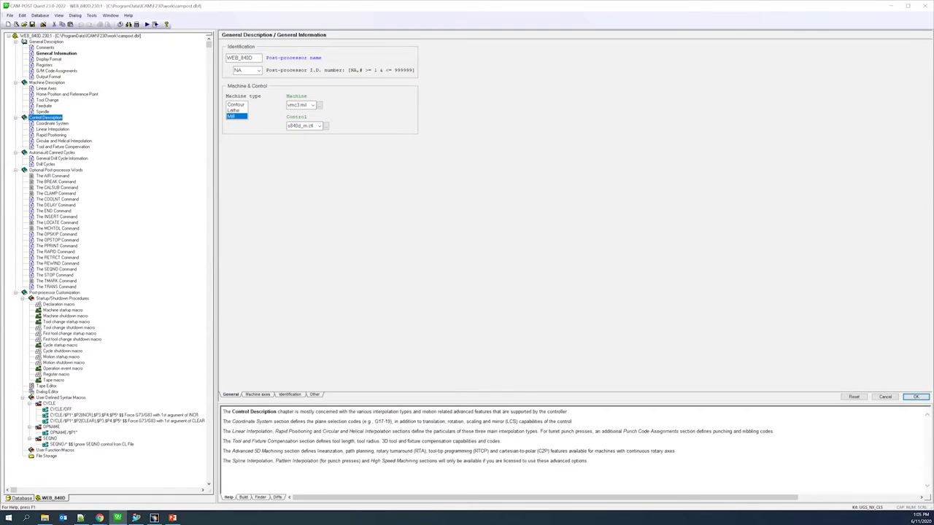
{"action": "left_click", "coordinate": [63, 147]}
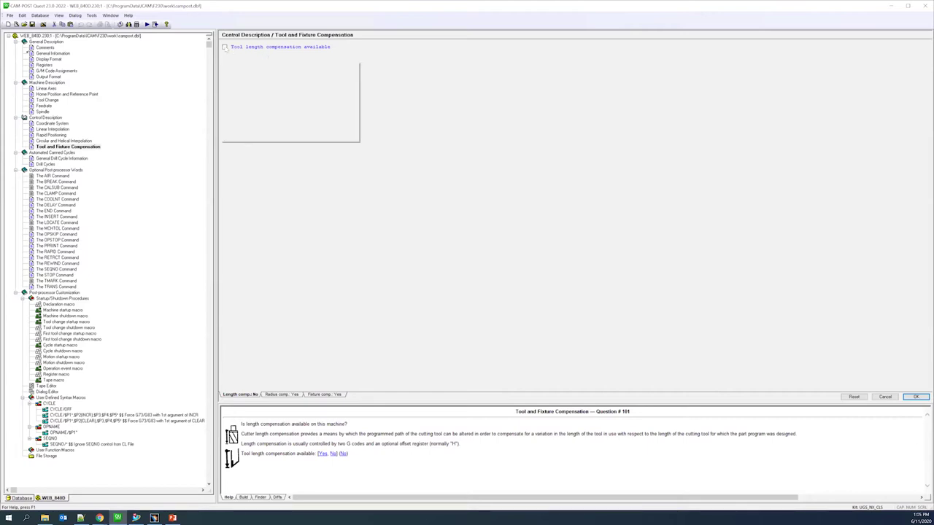
{"action": "left_click", "coordinate": [225, 48]}
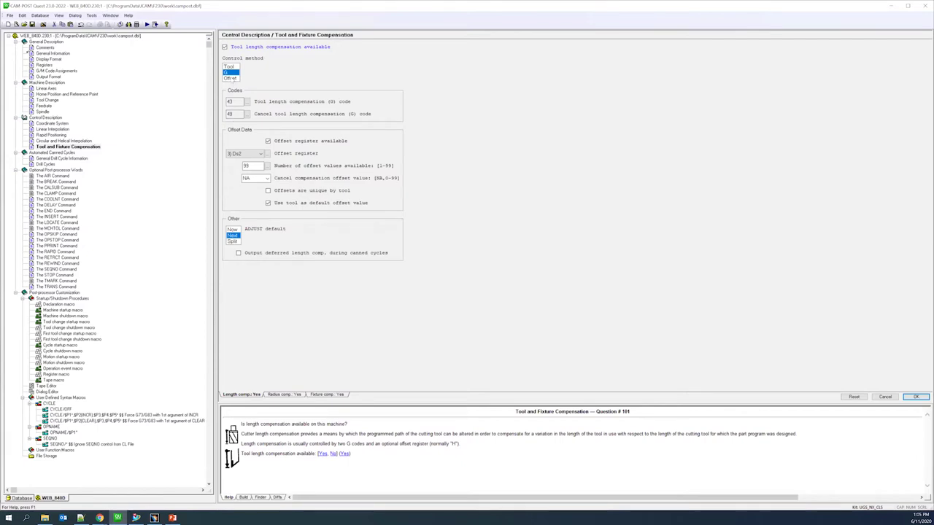
{"action": "left_click", "coordinate": [230, 78]}
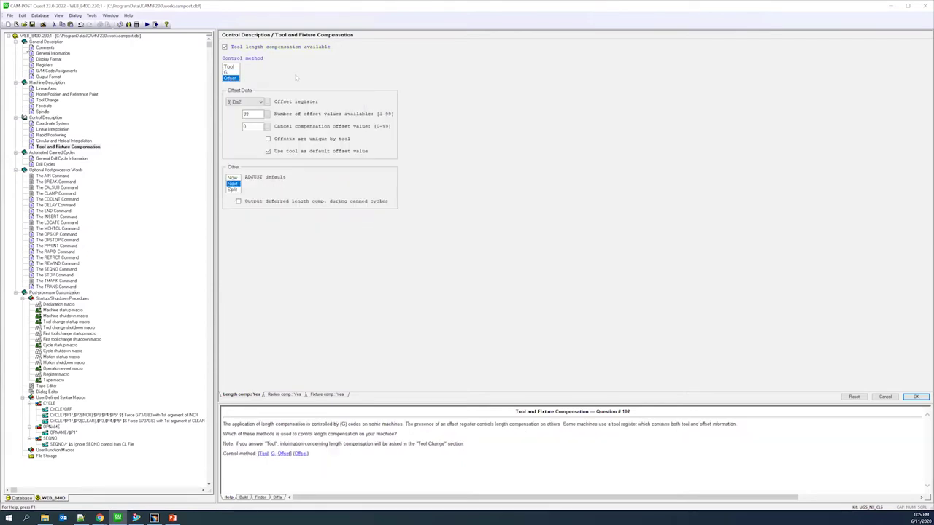
{"action": "mouse_move", "coordinate": [244, 113]}
{"action": "left_click", "coordinate": [268, 139]}
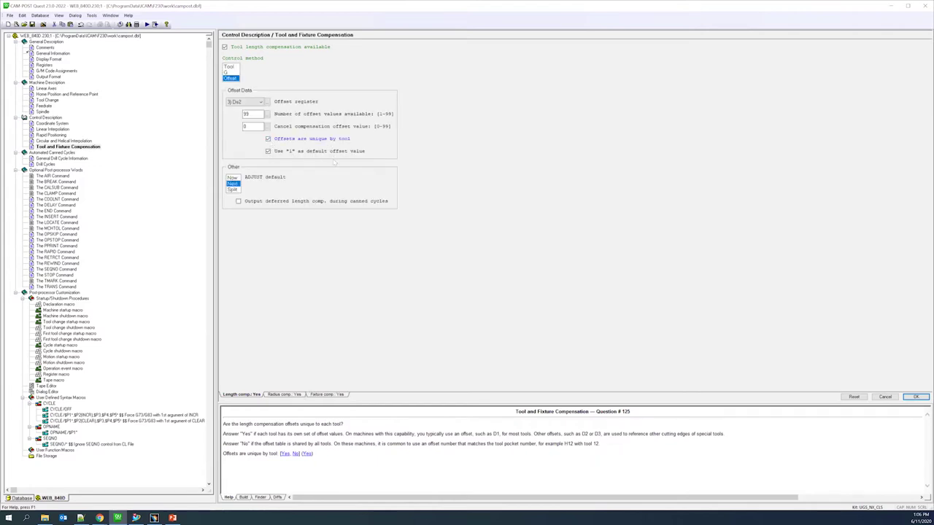
Rerun the post-processor test and compare the tool offset codes in its output with the Tape macro's code.
{"action": "left_click", "coordinate": [154, 24]}
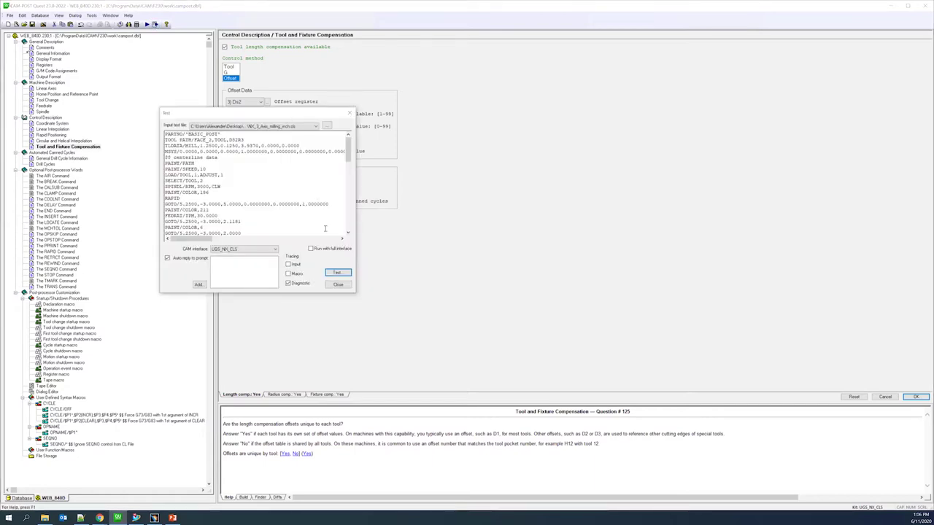
{"action": "left_click", "coordinate": [336, 273]}
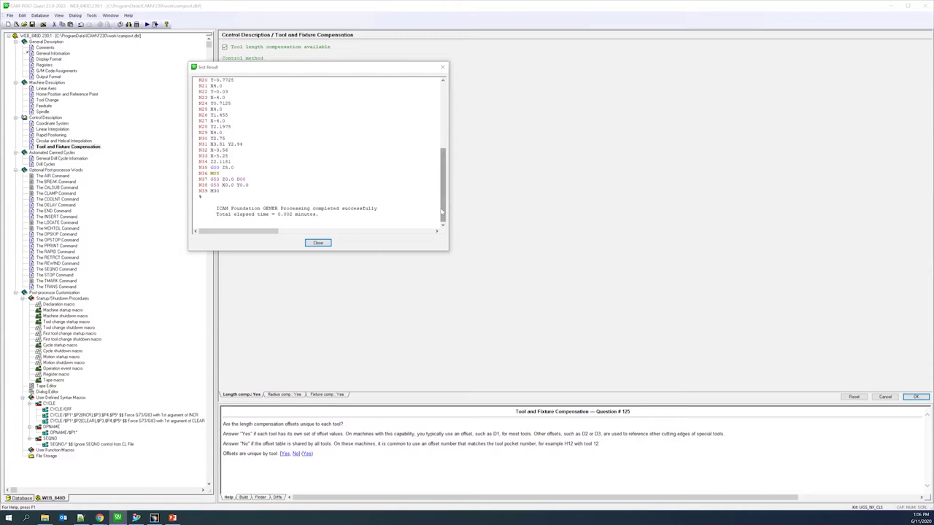
{"action": "left_click_drag", "start_coordinate": [442, 191], "coordinate": [442, 123]}
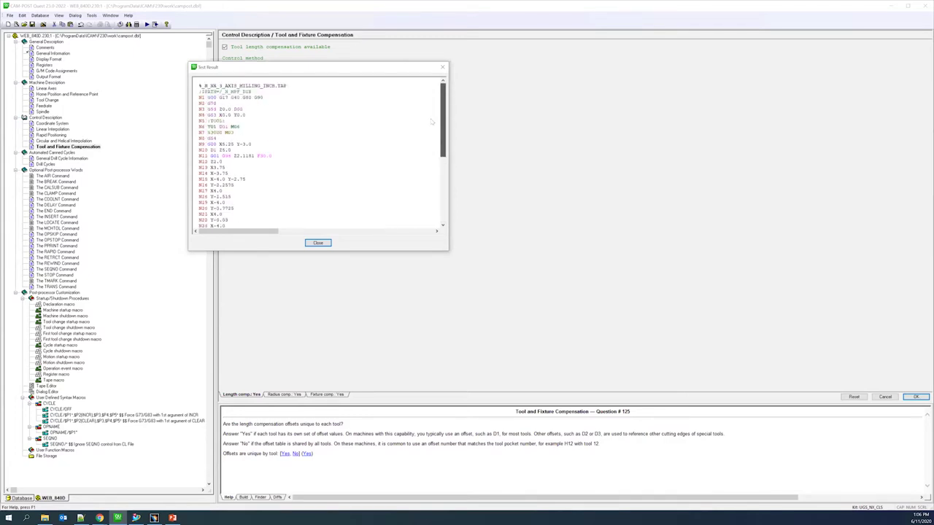
{"action": "mouse_move", "coordinate": [255, 93]}
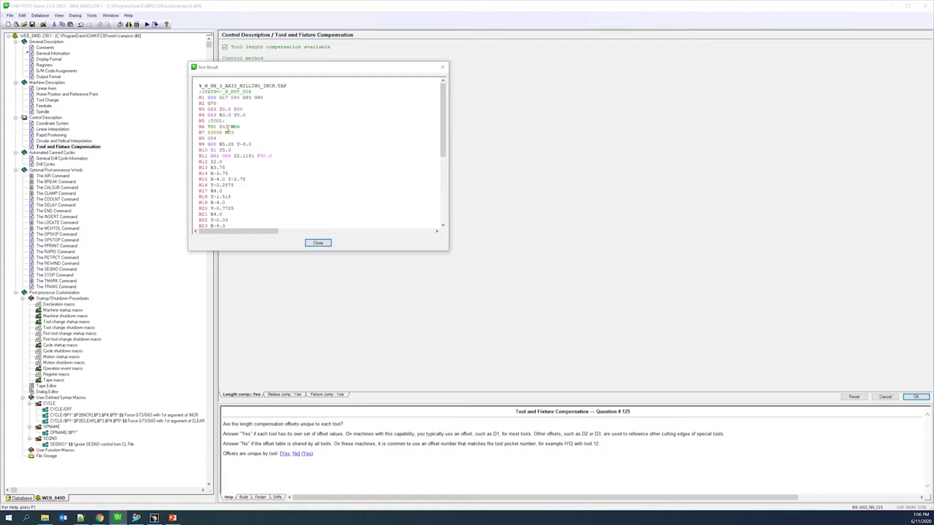
{"action": "mouse_move", "coordinate": [229, 150]}
{"action": "left_click", "coordinate": [54, 380]}
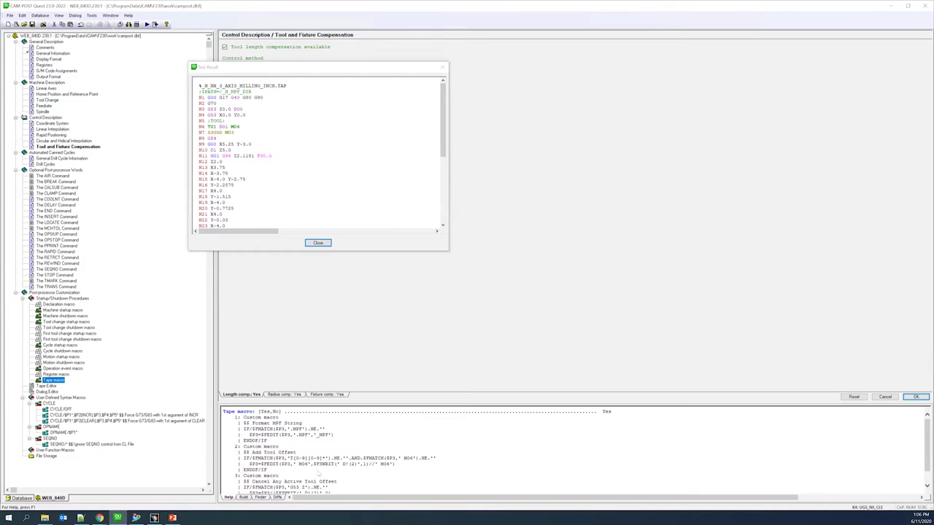
{"action": "scroll", "coordinate": [317, 472], "scroll_direction": "down", "scroll_amount": 1}
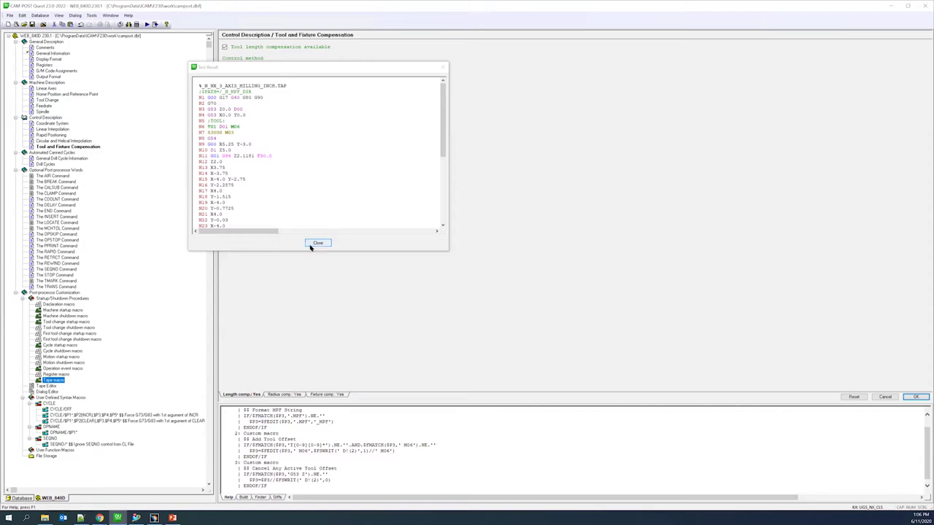
Trace the D1 code in output block N10 to its reg_comp_length question, then close the test result.
{"action": "scroll", "coordinate": [260, 136], "scroll_direction": "down", "scroll_amount": 2}
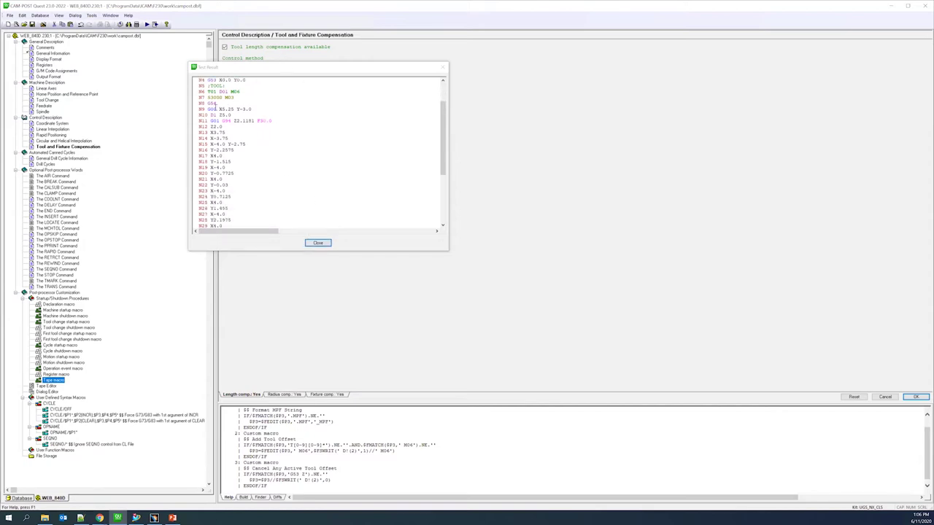
{"action": "right_click", "coordinate": [211, 114]}
{"action": "left_click", "coordinate": [212, 116]}
{"action": "right_click", "coordinate": [216, 117]}
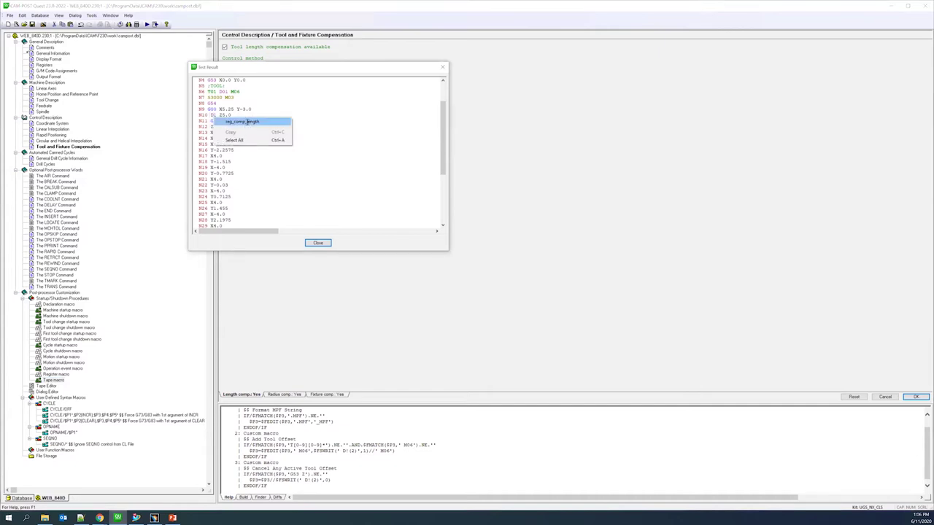
{"action": "left_click", "coordinate": [248, 121]}
{"action": "left_click_drag", "start_coordinate": [299, 67], "coordinate": [581, 73]}
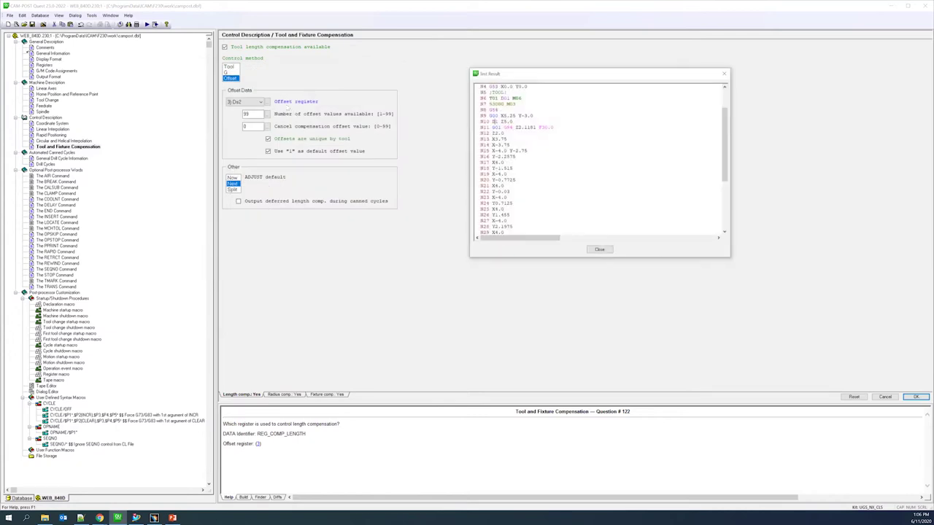
{"action": "left_click", "coordinate": [599, 250]}
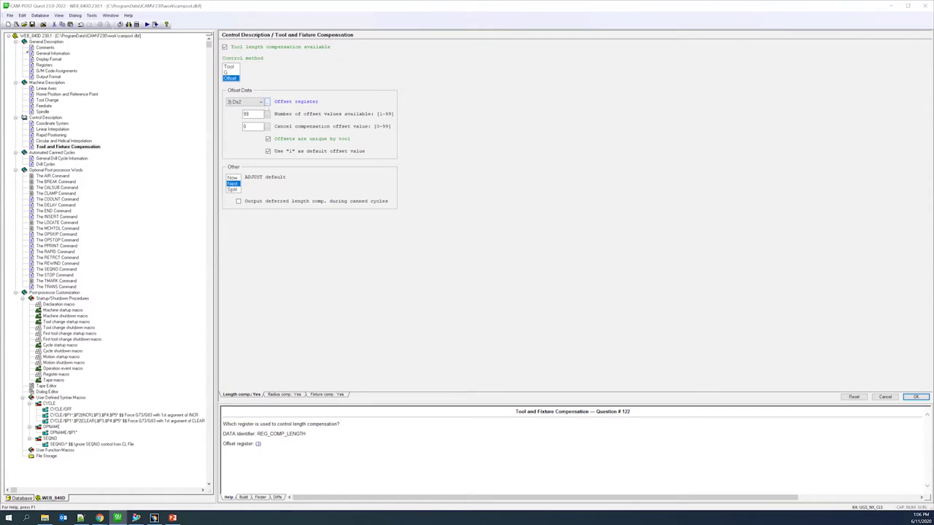
Disable the Ds2 length compensation register in the register list while keeping it selected as the offset register.
{"action": "left_click", "coordinate": [267, 102]}
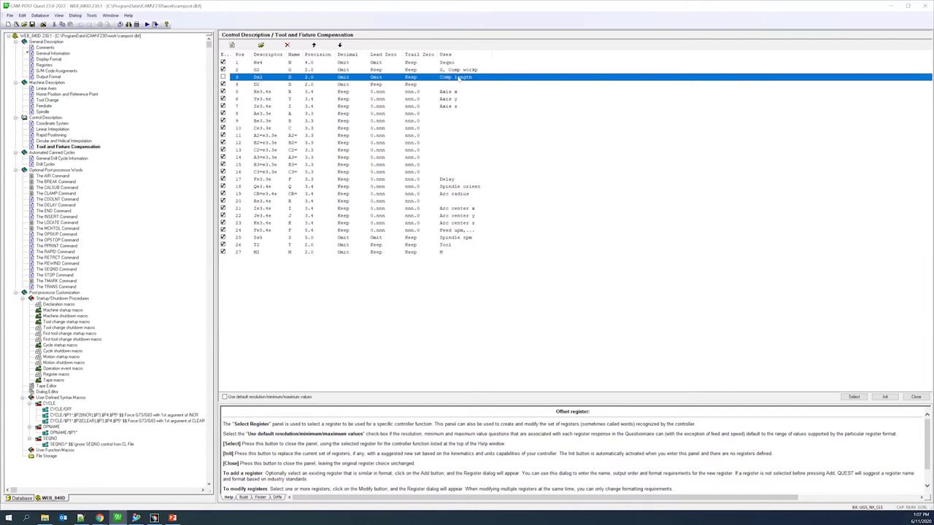
{"action": "left_click", "coordinate": [854, 397]}
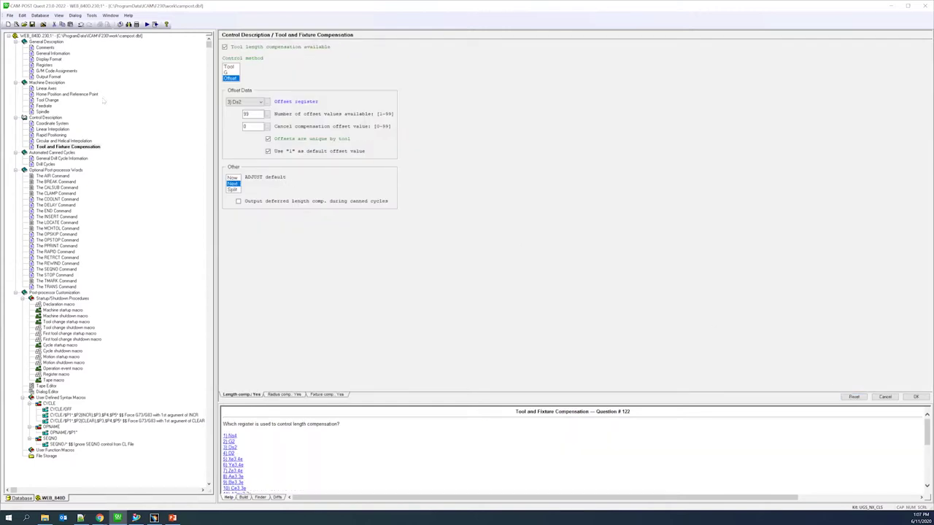
Test the post-processor again with the changed register, check the tool offset codes from the start of the output, and close the result.
{"action": "left_click", "coordinate": [155, 24]}
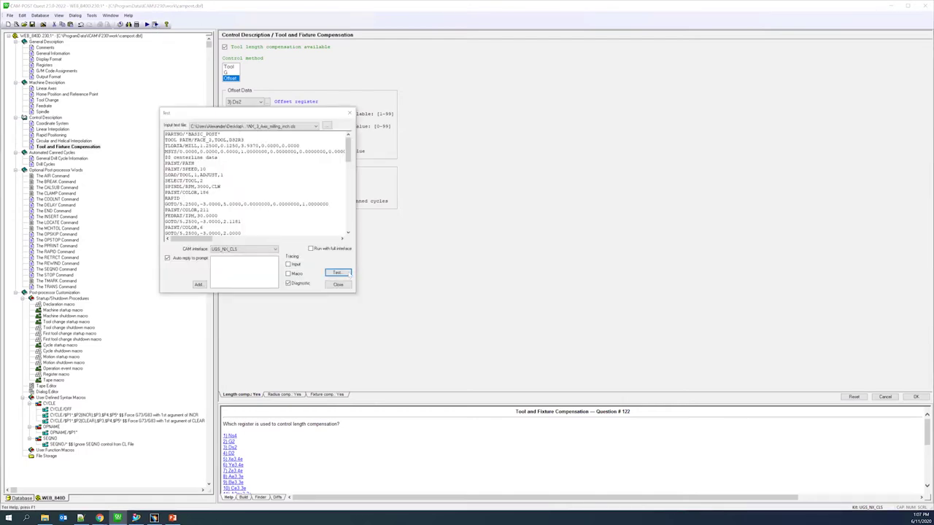
{"action": "left_click", "coordinate": [348, 273]}
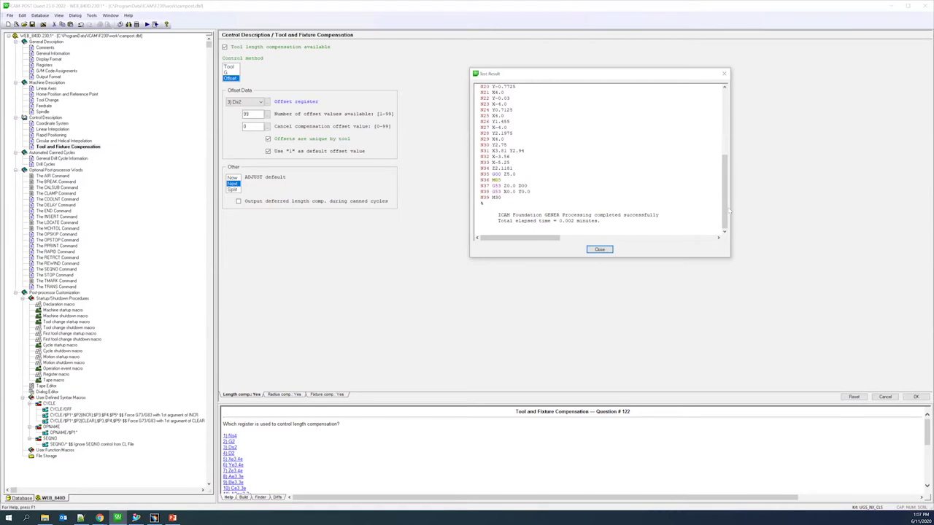
{"action": "left_click_drag", "start_coordinate": [722, 205], "coordinate": [724, 111]}
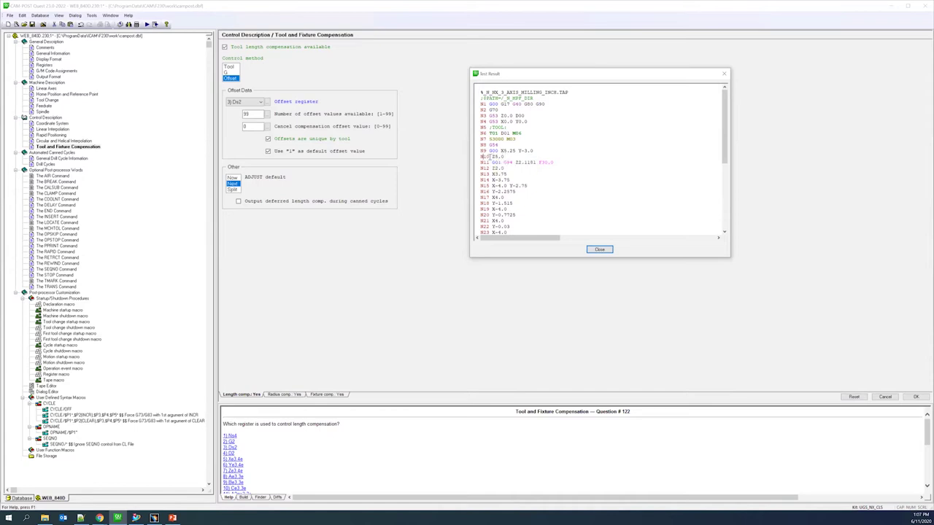
{"action": "left_click", "coordinate": [599, 250]}
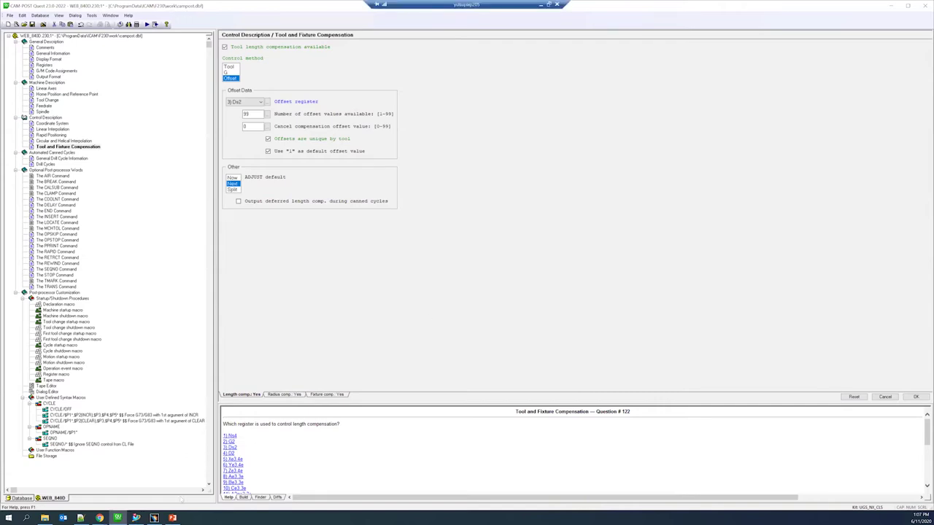
Switch to NX and add a User Defined event with the command SET/MCHTOL,0.001,"ROUGH" to the FACE_2 operation.
{"action": "left_click", "coordinate": [135, 517]}
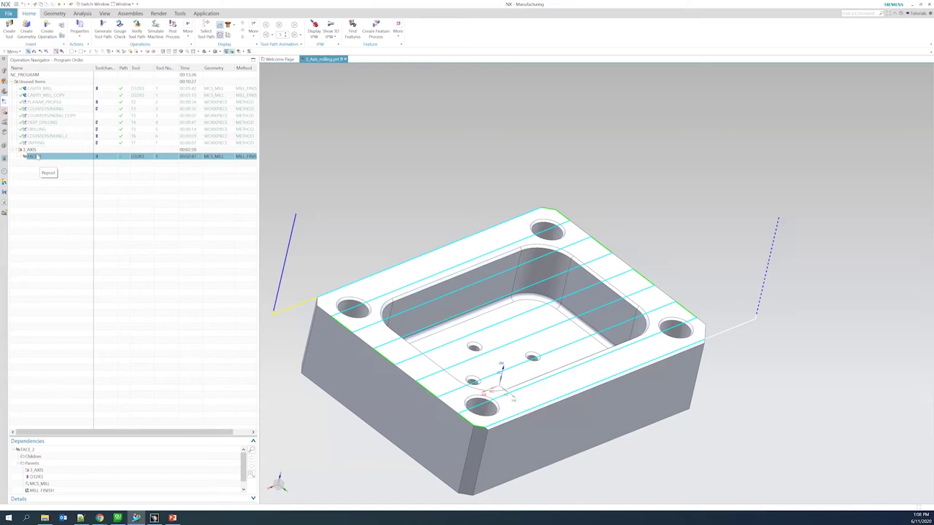
{"action": "right_click", "coordinate": [37, 156]}
{"action": "mouse_move", "coordinate": [58, 232]}
{"action": "left_click", "coordinate": [102, 334]}
{"action": "scroll", "coordinate": [459, 151], "scroll_direction": "down", "scroll_amount": 5}
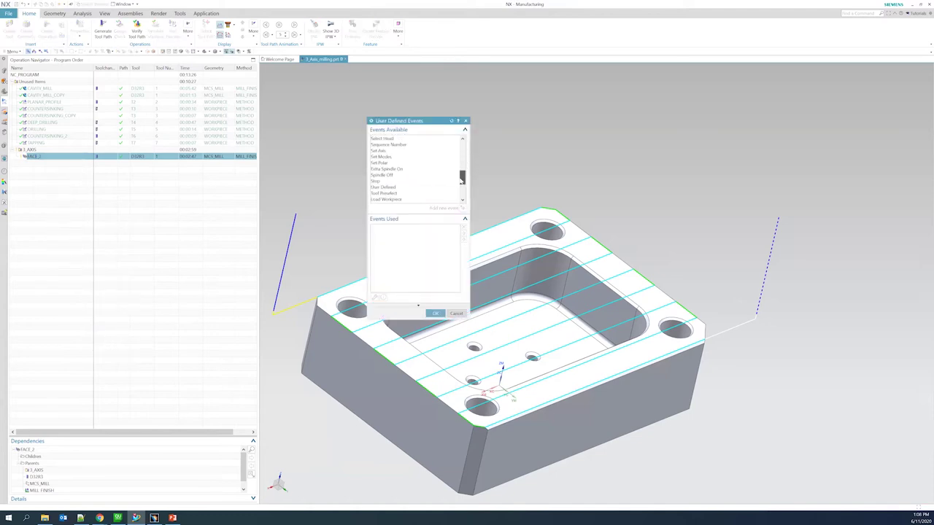
{"action": "left_click", "coordinate": [373, 176]}
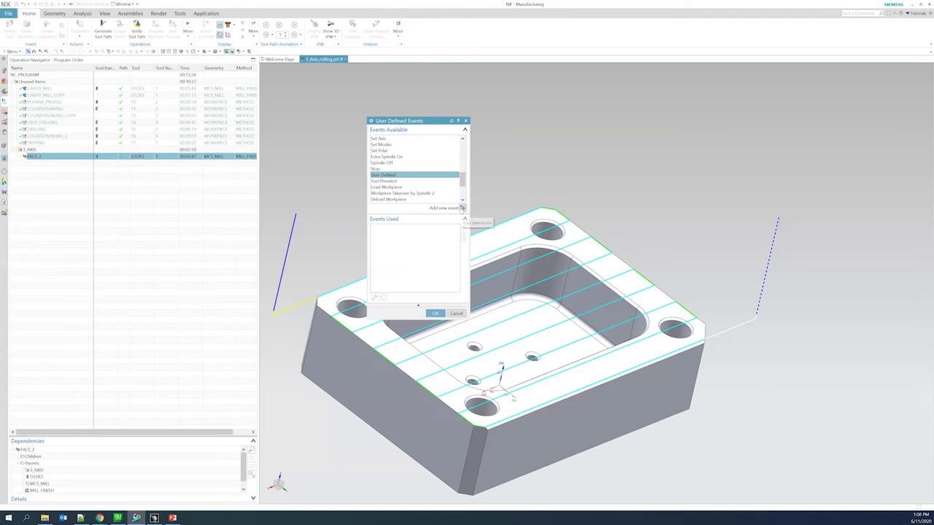
{"action": "left_click", "coordinate": [462, 209]}
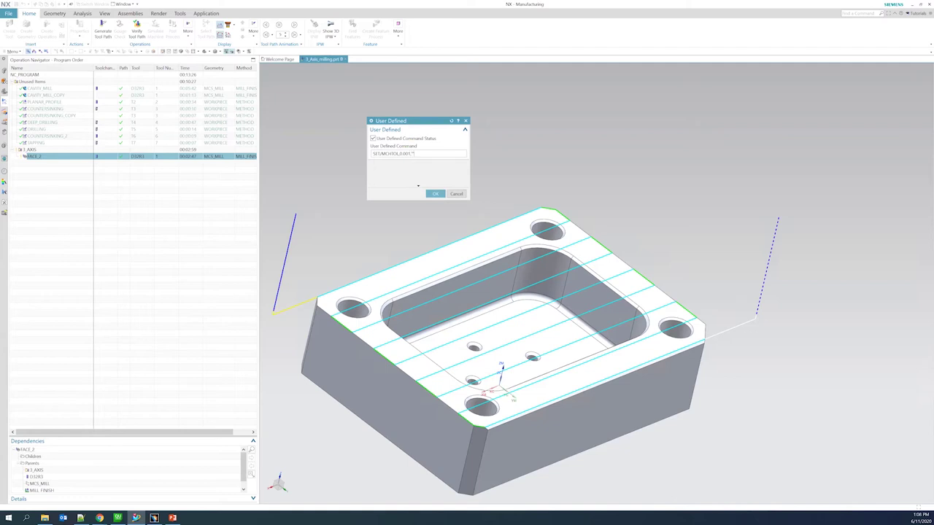
{"action": "type", "text": "OUGH"}
{"action": "left_click", "coordinate": [431, 152]}
{"action": "left_click", "coordinate": [435, 194]}
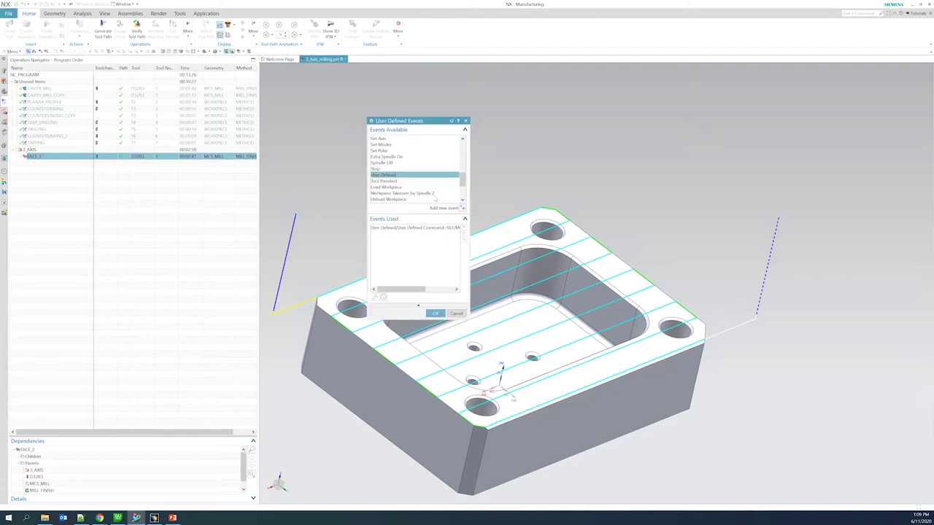
{"action": "left_click", "coordinate": [435, 314]}
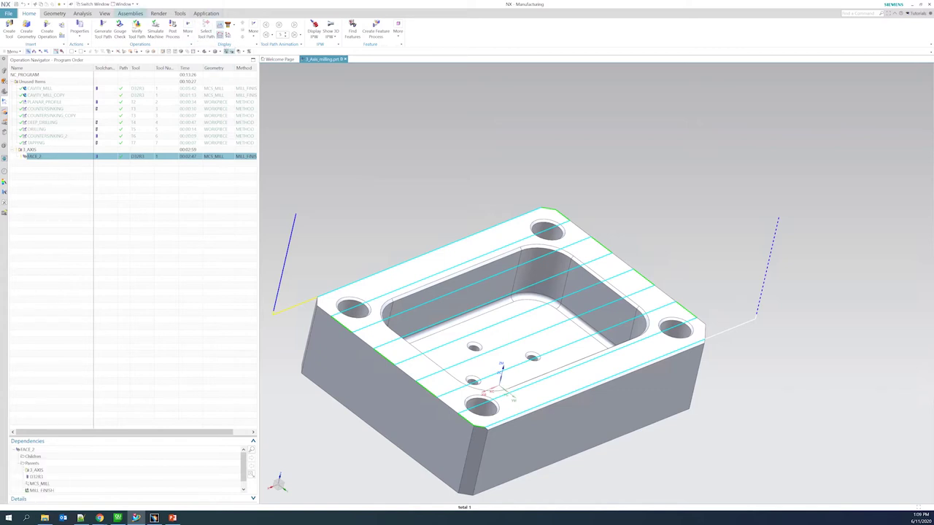
Output the 3_AXIS program as a CLSF file named nx_3_Axis_milling_USEREVENT.cls in inch units.
{"action": "left_click", "coordinate": [29, 150]}
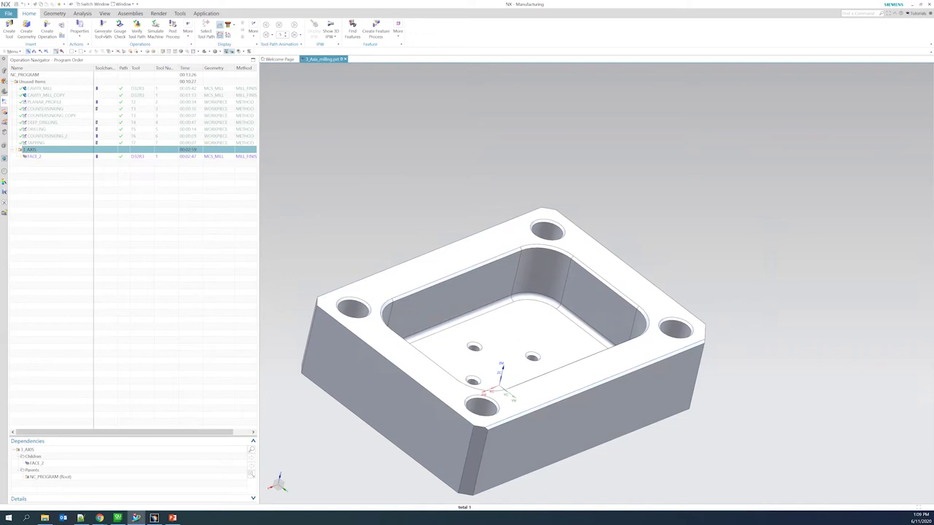
{"action": "key", "text": "F2"}
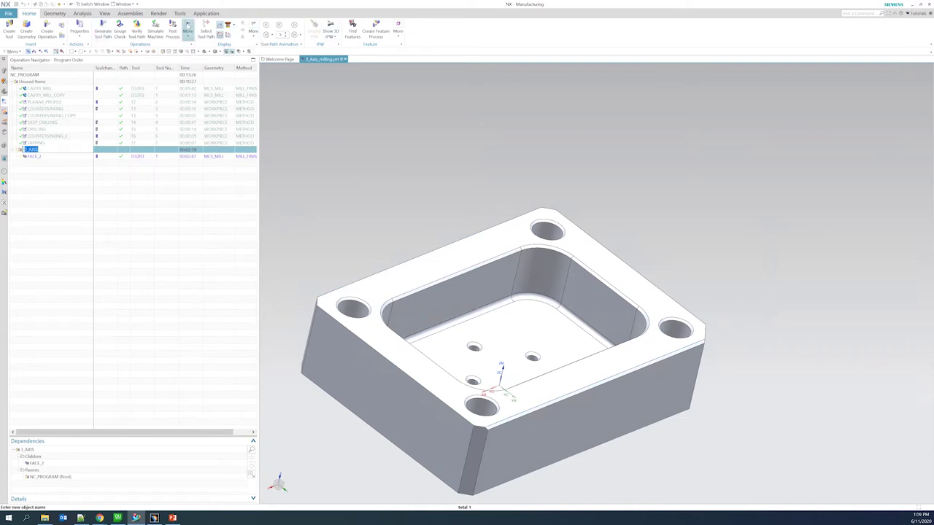
{"action": "left_click", "coordinate": [187, 29]}
{"action": "left_click", "coordinate": [223, 57]}
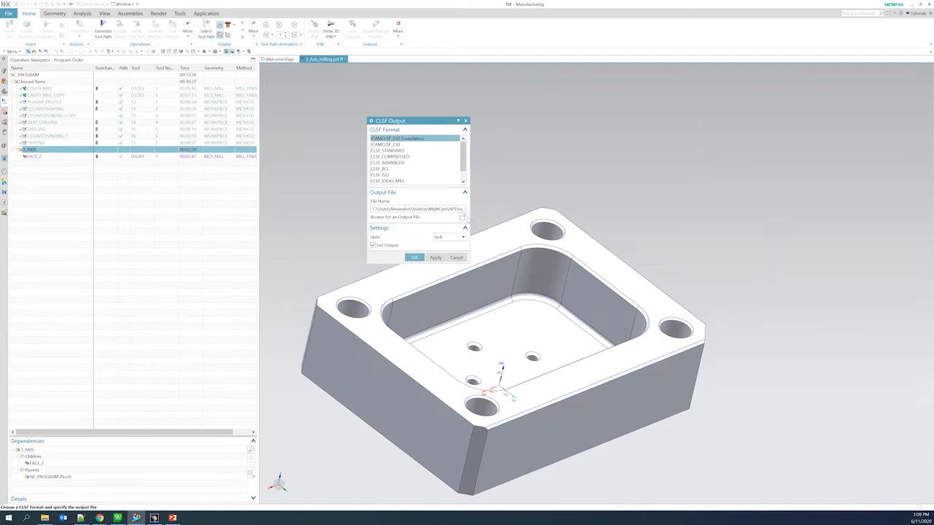
{"action": "left_click_drag", "start_coordinate": [458, 208], "coordinate": [476, 208]}
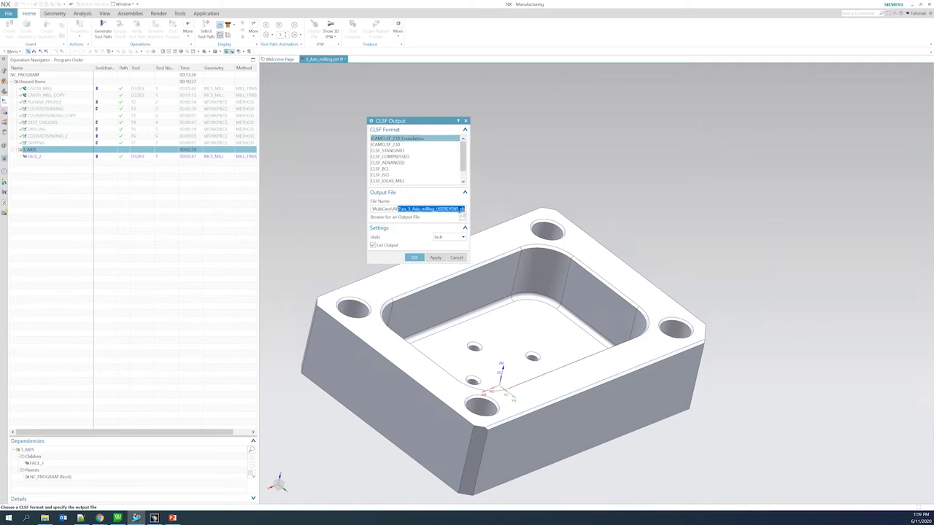
{"action": "left_click", "coordinate": [418, 258]}
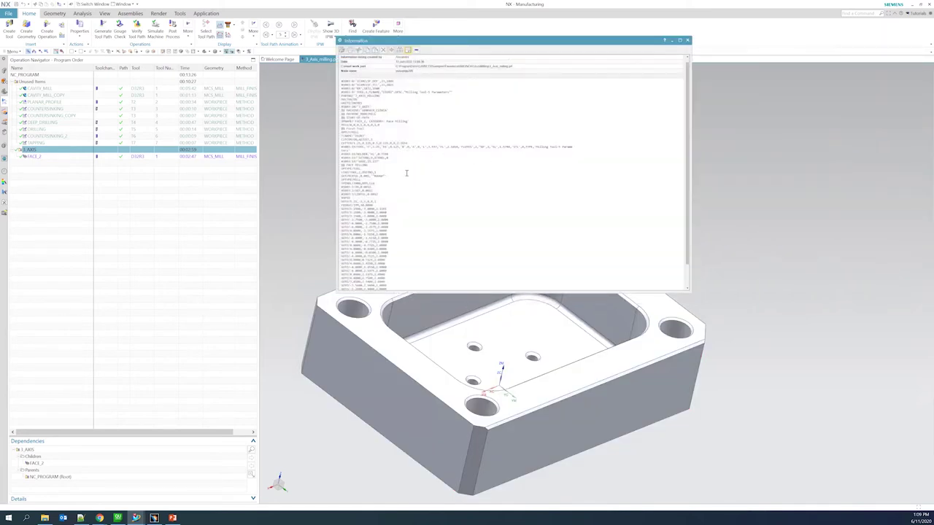
Examine the SET/MCHTOL line in the CLSF listing at a readable size, then close the listing.
{"action": "left_click_drag", "start_coordinate": [342, 176], "coordinate": [387, 176]}
{"action": "scroll", "coordinate": [387, 177], "scroll_direction": "up", "scroll_amount": 4, "text": "ctrl"}
{"action": "scroll", "coordinate": [416, 220], "scroll_direction": "up", "scroll_amount": 3, "text": "ctrl"}
{"action": "left_click", "coordinate": [364, 226]}
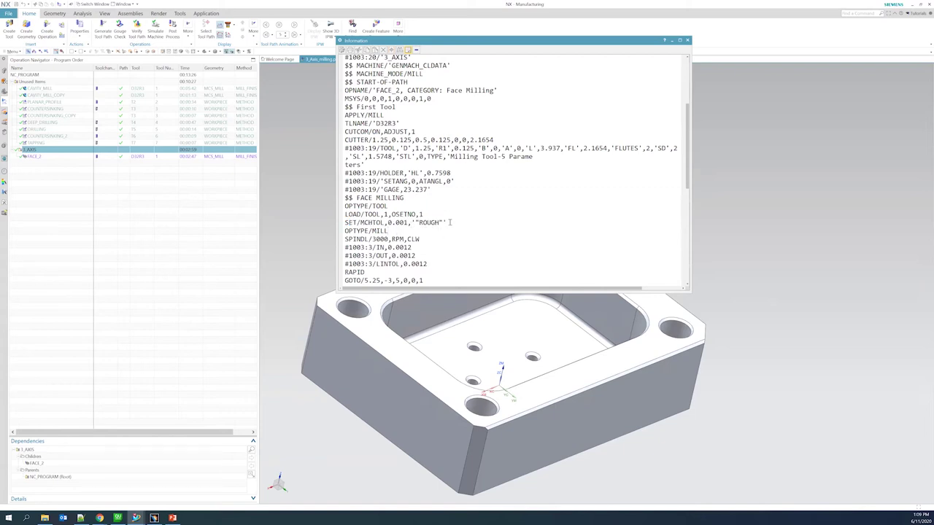
{"action": "left_click", "coordinate": [687, 41]}
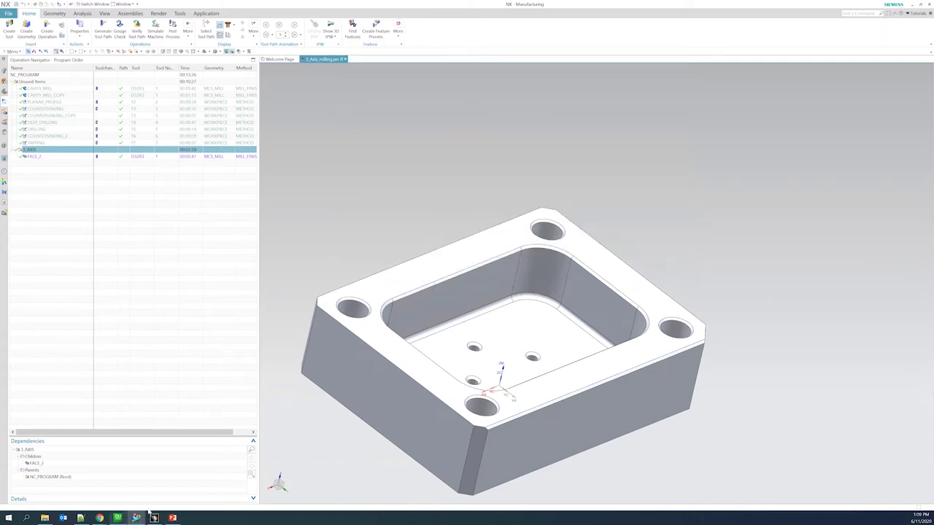
Switch to CAM-POST Quest, load nx_3_Axis_milling_USEREVENT.cls as the test input file, and find its SET/MCHTOL line.
{"action": "left_click", "coordinate": [117, 518]}
{"action": "left_click", "coordinate": [156, 24]}
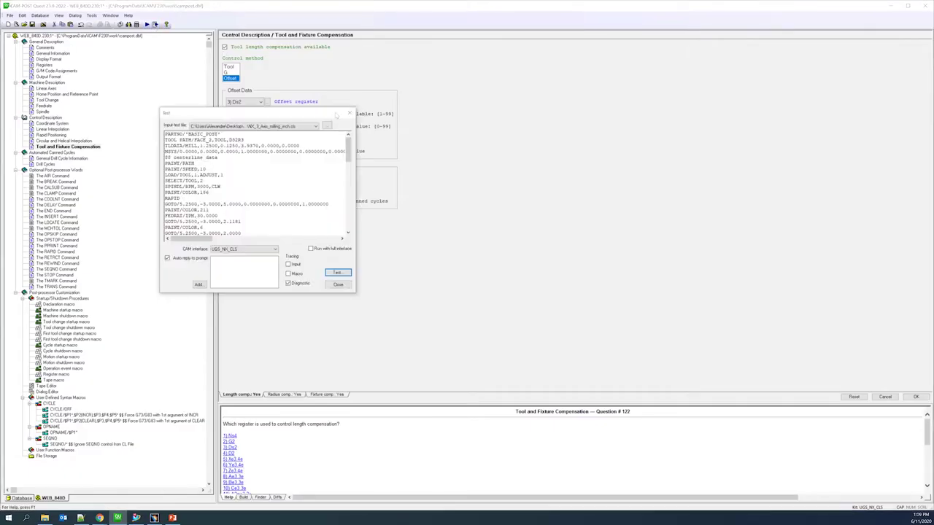
{"action": "left_click", "coordinate": [327, 126]}
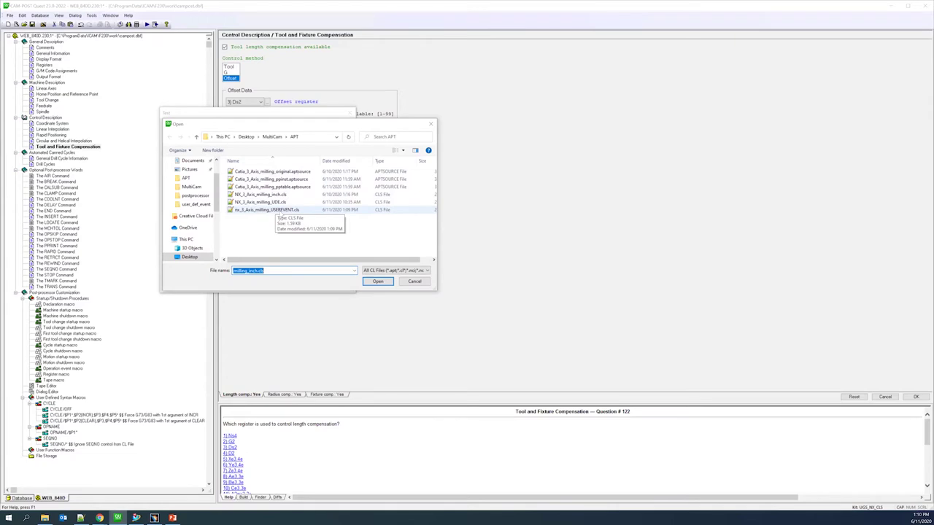
{"action": "left_click", "coordinate": [279, 211]}
{"action": "left_click", "coordinate": [378, 282]}
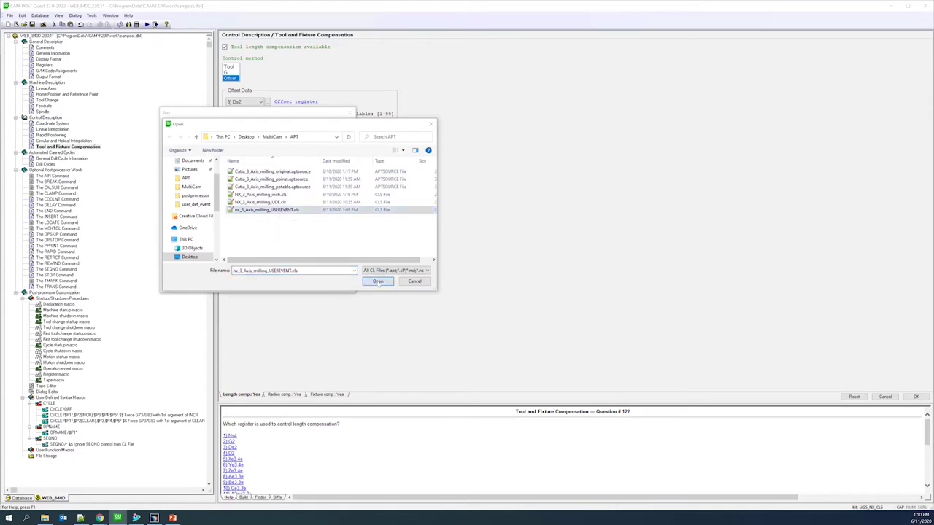
{"action": "scroll", "coordinate": [330, 172], "scroll_direction": "down", "scroll_amount": 8}
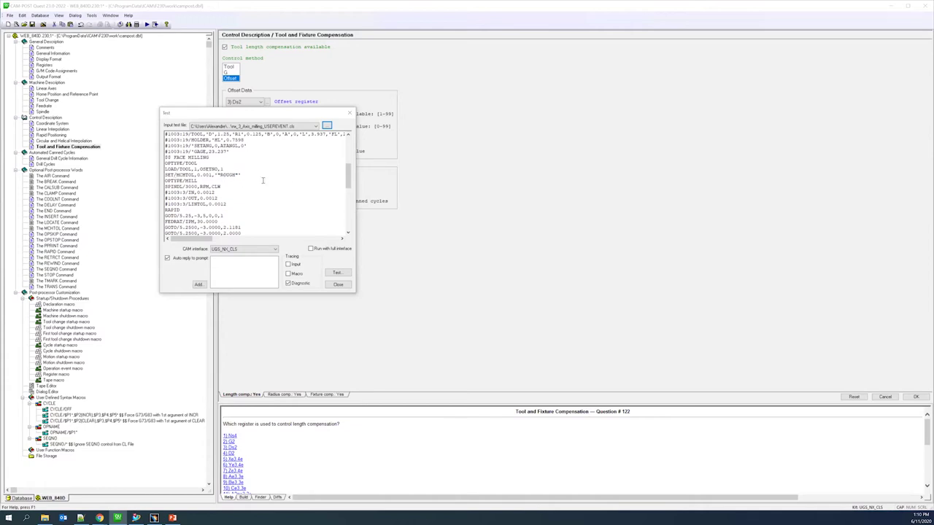
Test the post-processor with the new CL file, check how the SET command is processed, and close the result.
{"action": "left_click", "coordinate": [336, 272]}
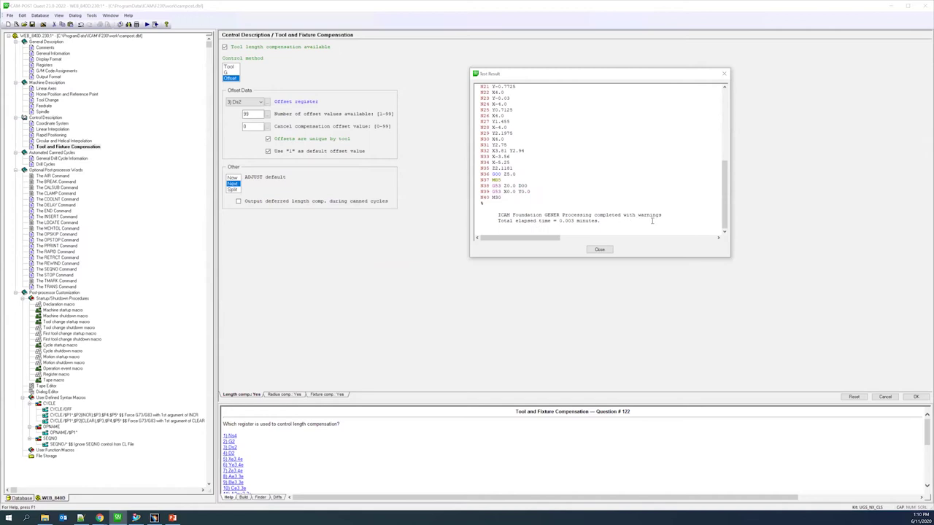
{"action": "scroll", "coordinate": [654, 218], "scroll_direction": "up", "scroll_amount": 10}
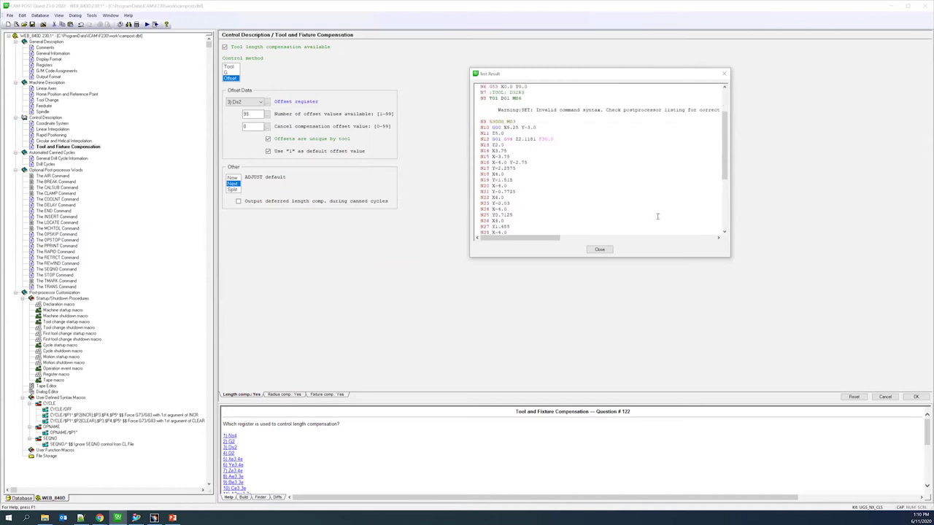
{"action": "scroll", "coordinate": [656, 216], "scroll_direction": "up", "scroll_amount": 3}
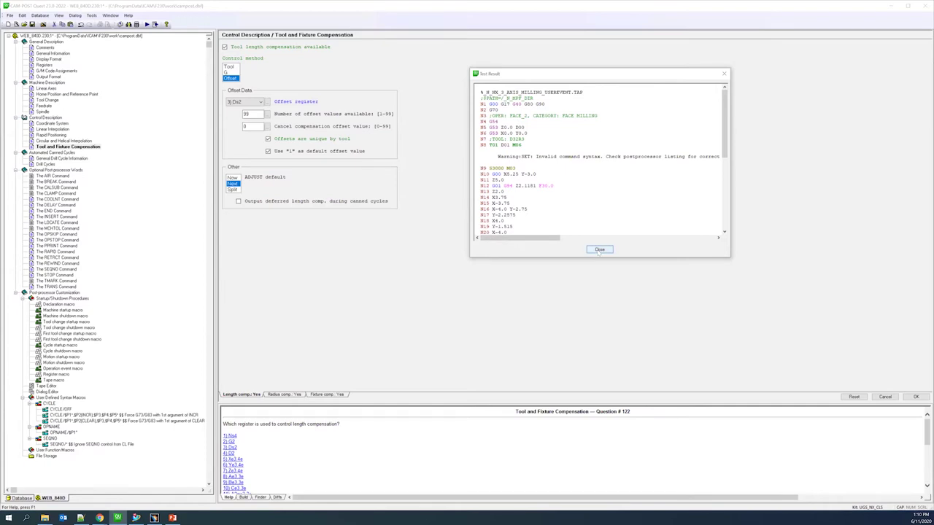
{"action": "left_click", "coordinate": [599, 249]}
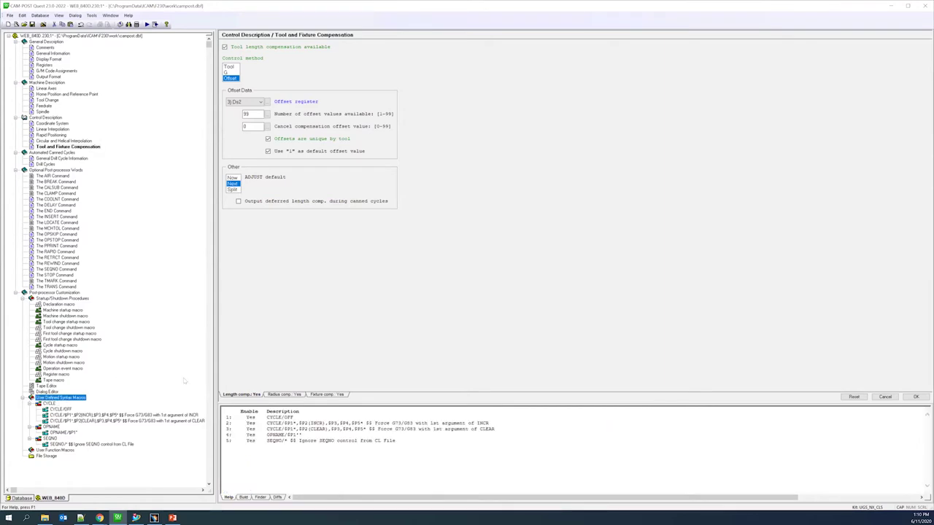
Create a new user-defined syntax macro for the SET command.
{"action": "left_click", "coordinate": [67, 397]}
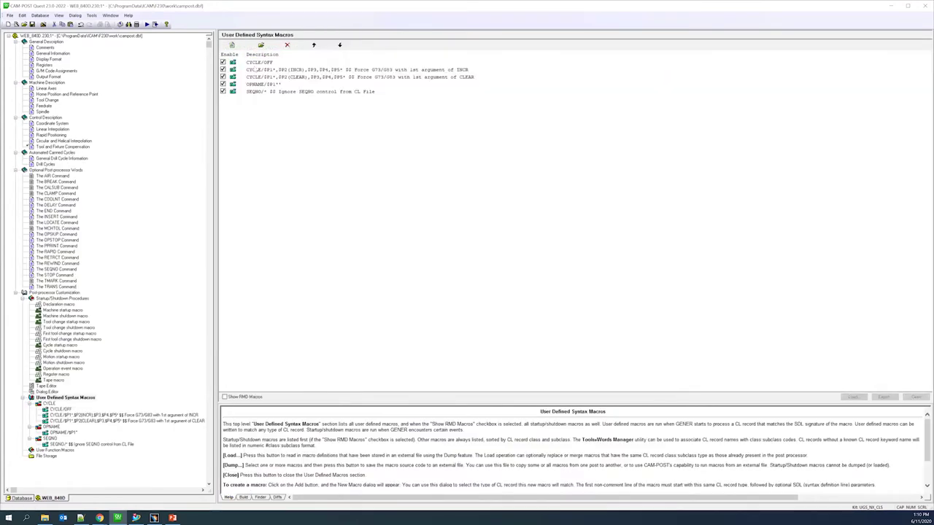
{"action": "left_click", "coordinate": [232, 44]}
{"action": "type", "text": "SET"}
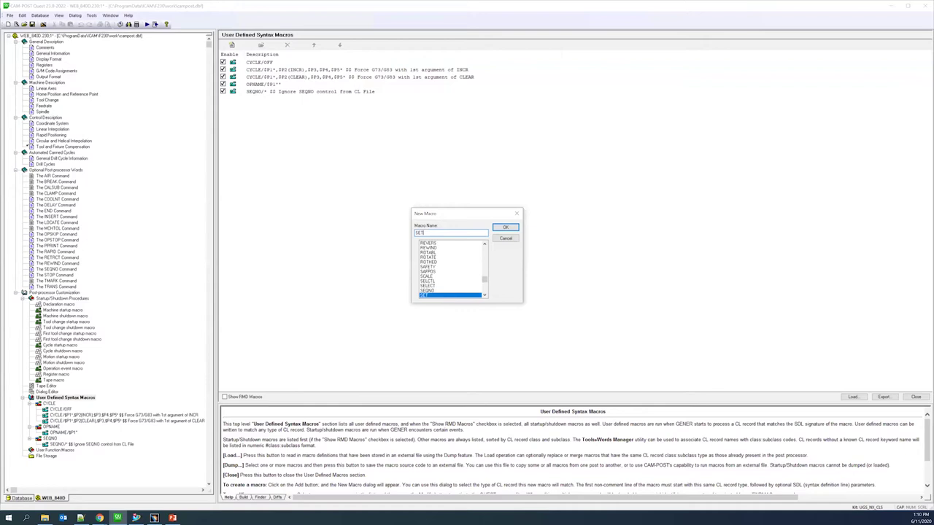
{"action": "key", "text": "Return"}
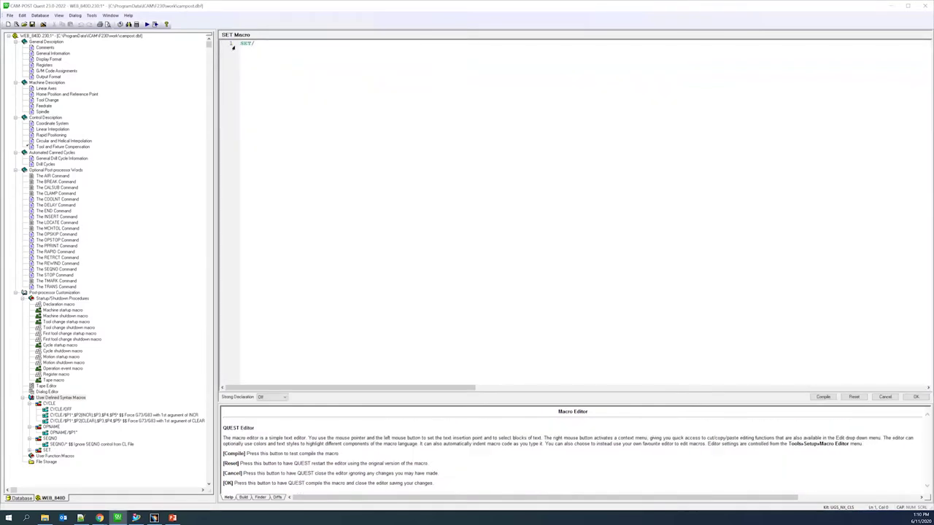
Define the macro's matching syntax as SET/MCHTOL,$P1,$P2''.
{"action": "left_click", "coordinate": [289, 43]}
{"action": "type", "text": "MCHTOL,$P1"}
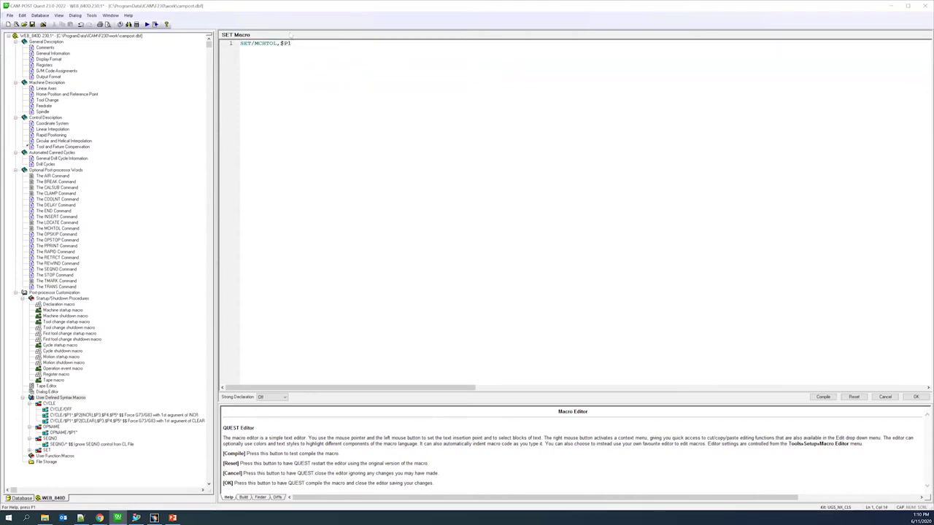
{"action": "type", "text": ",#"}
{"action": "type", "text": "P2"}
{"action": "type", "text": "''"}
{"action": "key", "text": "Return"}
Assign TOL_VALUE=$P1 and TOL_TYPE=$P2 in the SET macro, then compile and save it.
{"action": "type", "text": "TOL"}
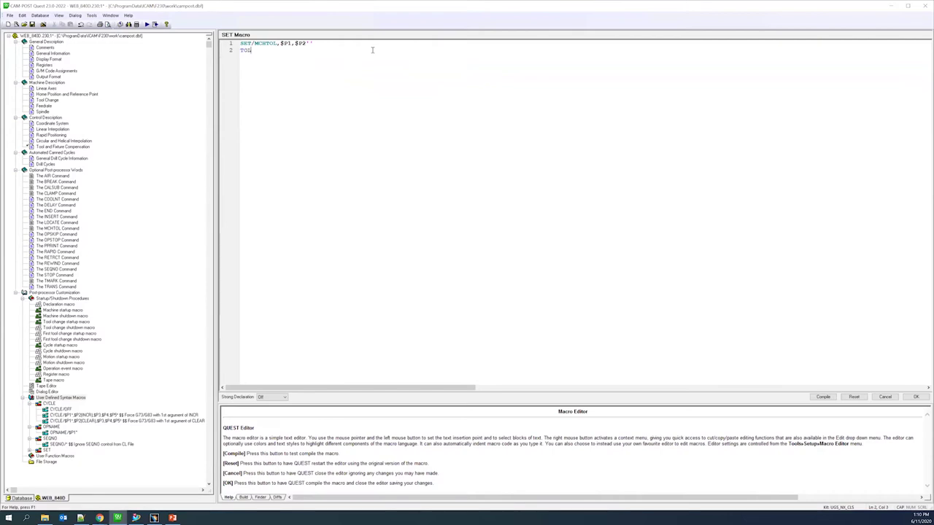
{"action": "type", "text": "_VALU"}
{"action": "key", "text": "BackSpace"}
{"action": "key", "text": "BackSpace"}
{"action": "key", "text": "BackSpace"}
{"action": "key", "text": "BackSpace"}
{"action": "type", "text": "VALUE=$P1"}
{"action": "key", "text": "Return"}
{"action": "type", "text": "TOL_TYPE=$P2"}
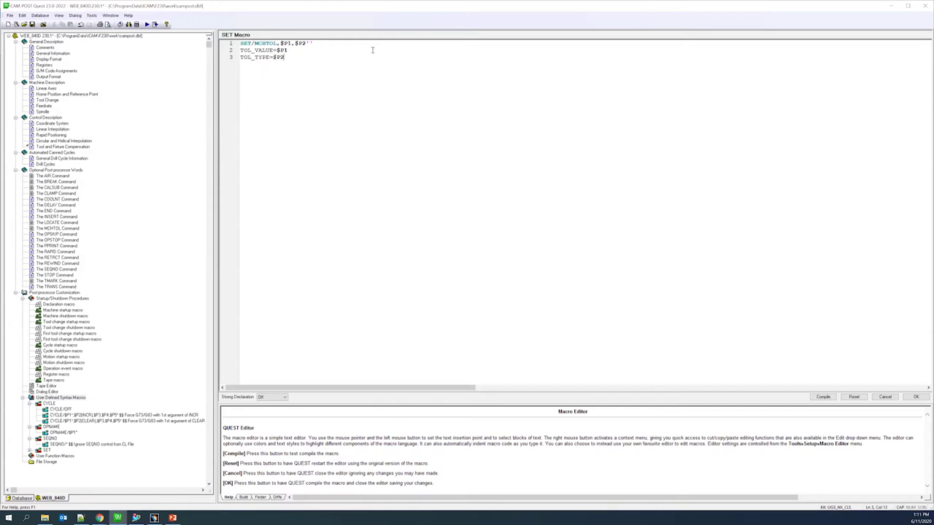
{"action": "left_click", "coordinate": [823, 397]}
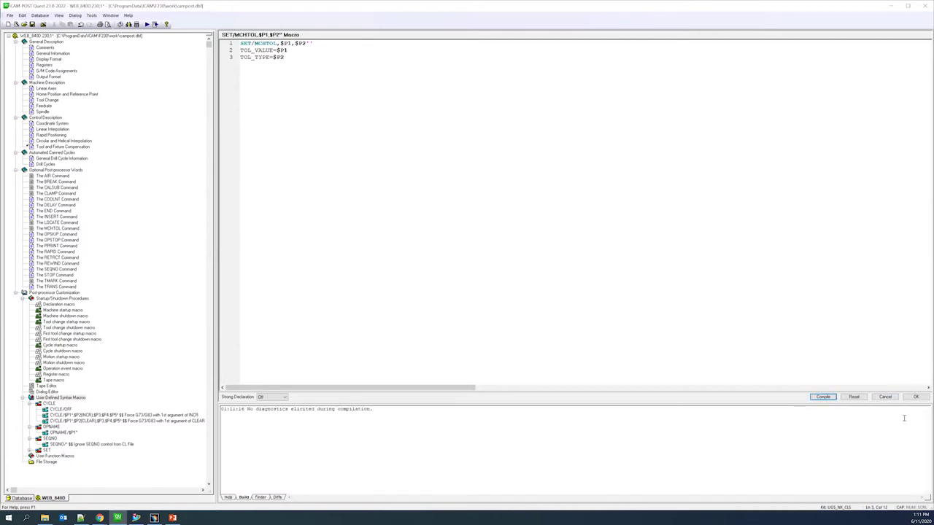
{"action": "left_click", "coordinate": [916, 397]}
Add a custom macro to the Declaration macro with the line DECLAR/GLOBAL,REAL,TOL_VALUE=0.
{"action": "left_click", "coordinate": [62, 304]}
{"action": "left_click", "coordinate": [244, 63]}
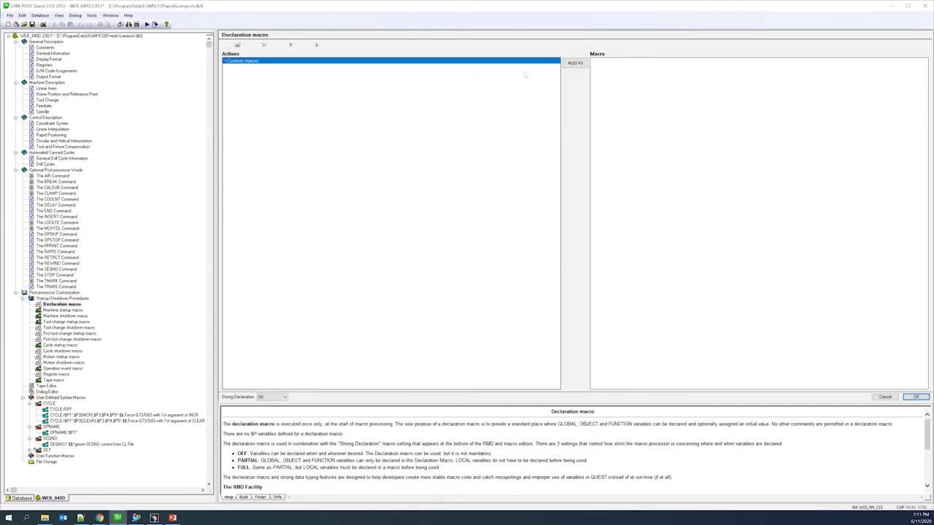
{"action": "left_click", "coordinate": [575, 62]}
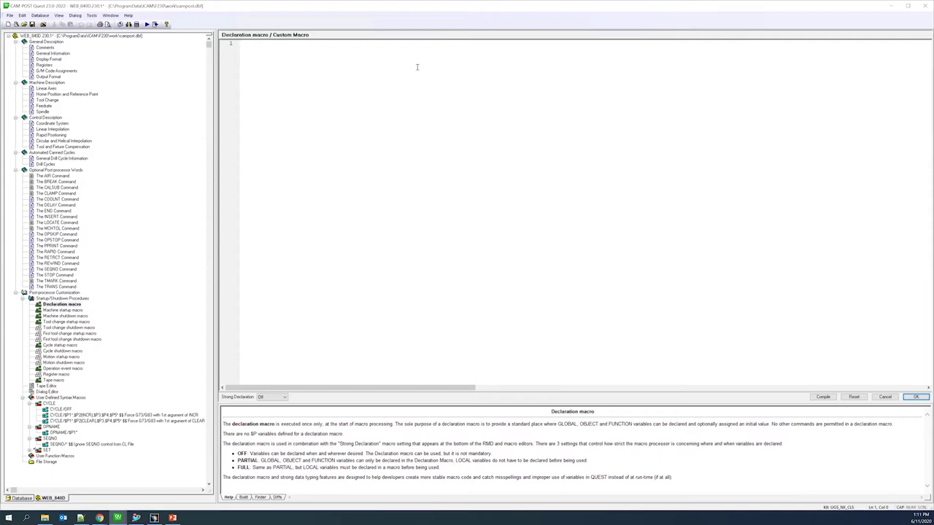
{"action": "type", "text": "DECLAR/GLOBAL,REN"}
{"action": "type", "text": "L,TOL"}
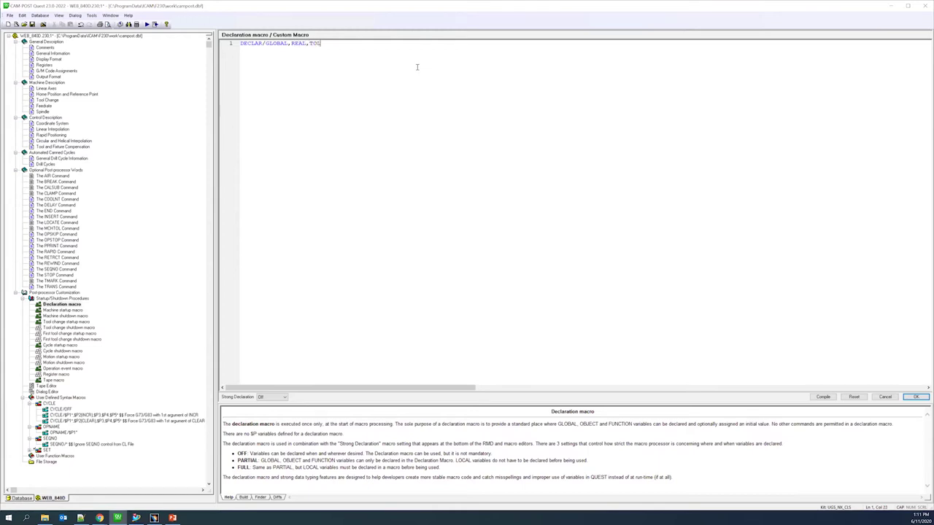
{"action": "type", "text": "_VALUE=0"}
Add the line DECLAR/GLOBAL,STRING,TOL_TYPE='' to the declaration's custom macro, then compile and save it.
{"action": "key", "text": "Return"}
{"action": "type", "text": "DECLAR/GLOBAL,"}
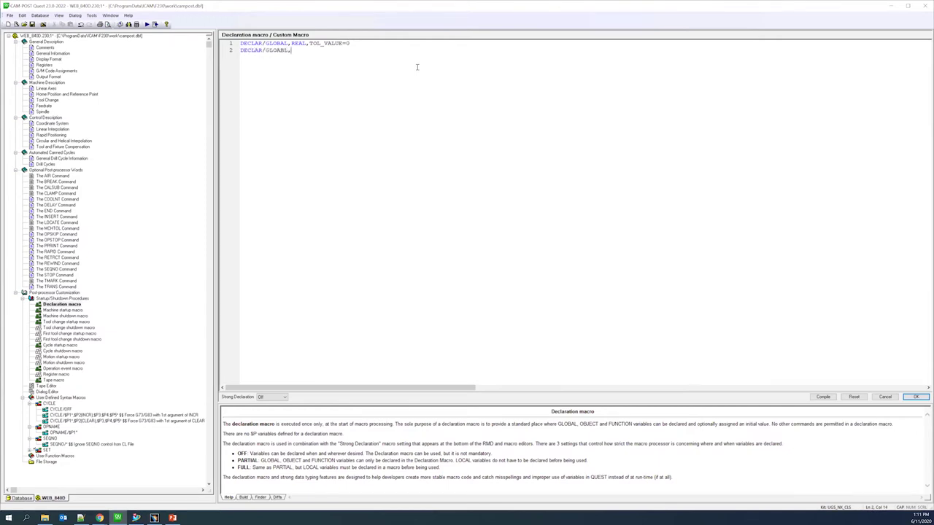
{"action": "key", "text": "BackSpace"}
{"action": "key", "text": "BackSpace"}
{"action": "type", "text": "BAL,STRING,TOL_TYPE=''"}
{"action": "left_click", "coordinate": [822, 397]}
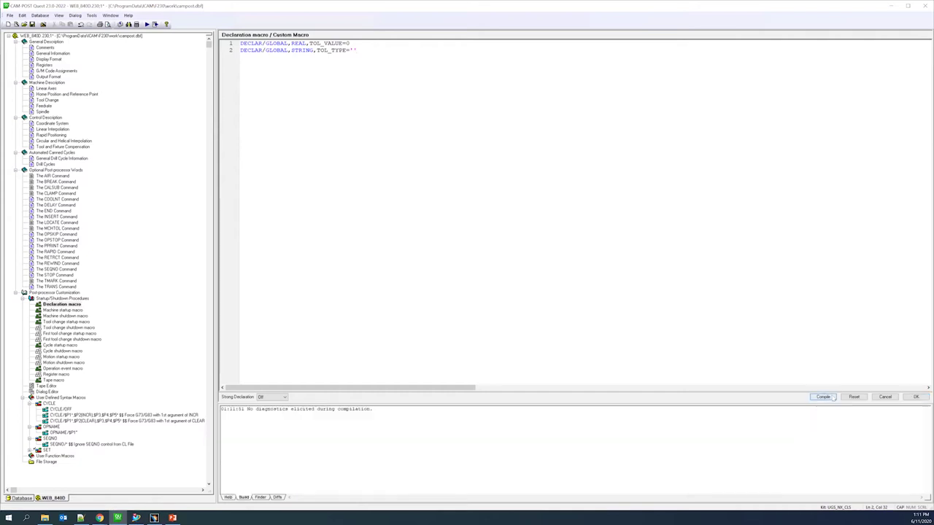
{"action": "left_click", "coordinate": [916, 397]}
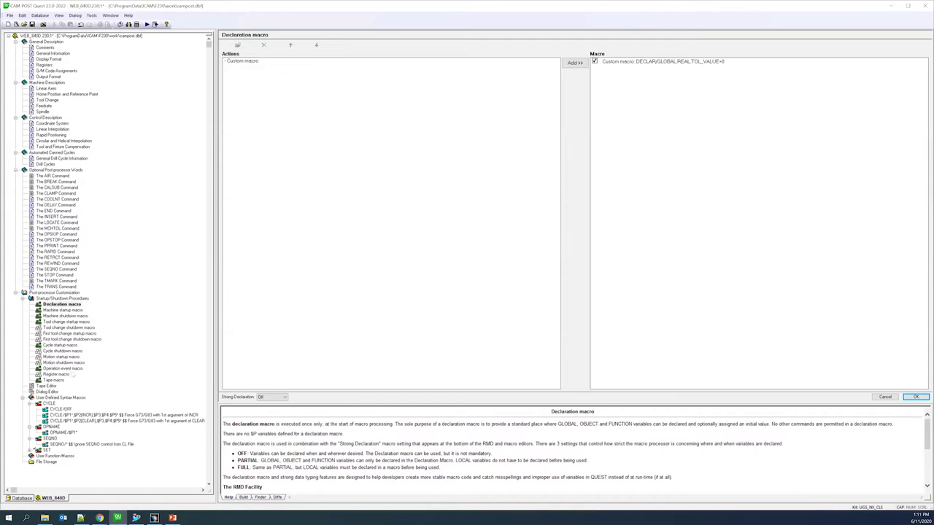
Add a new custom macro to the Operation event macro.
{"action": "left_click", "coordinate": [64, 369]}
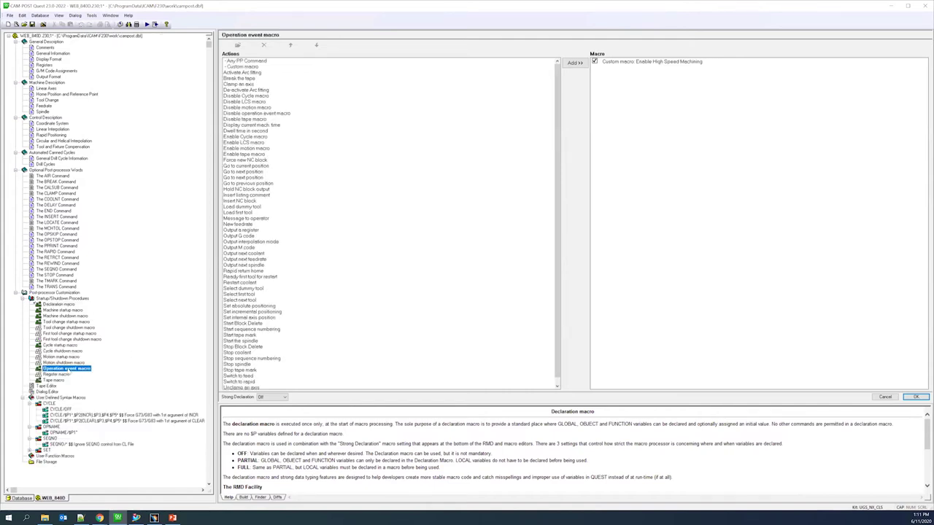
{"action": "left_click", "coordinate": [248, 67]}
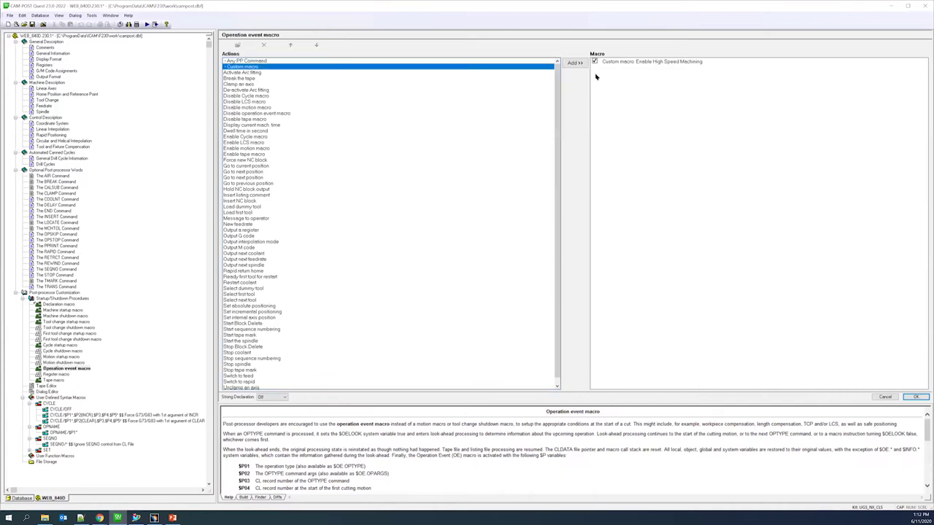
{"action": "left_click", "coordinate": [575, 62]}
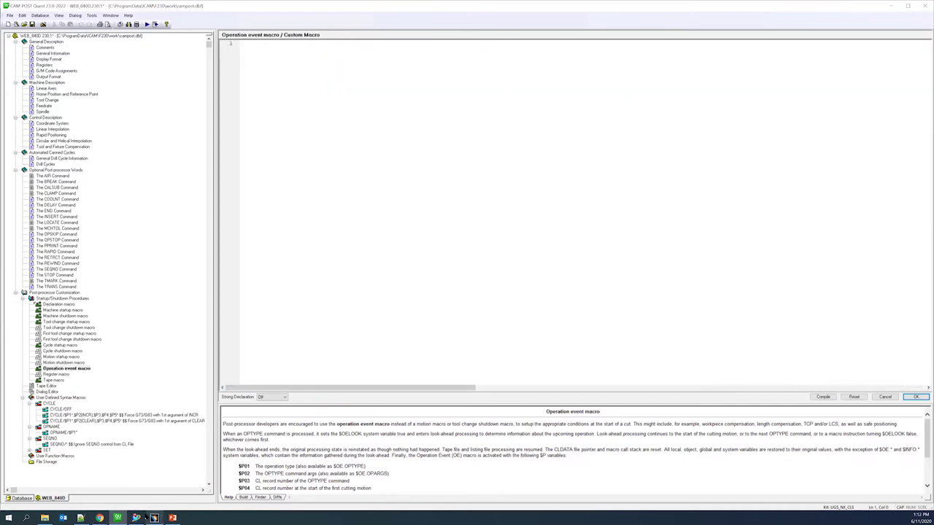
Review where the SET/MCHTOL and OPTYPE commands appear in the nx_3_Axis_milling_USEREVENT.cls test file.
{"action": "left_click", "coordinate": [154, 24]}
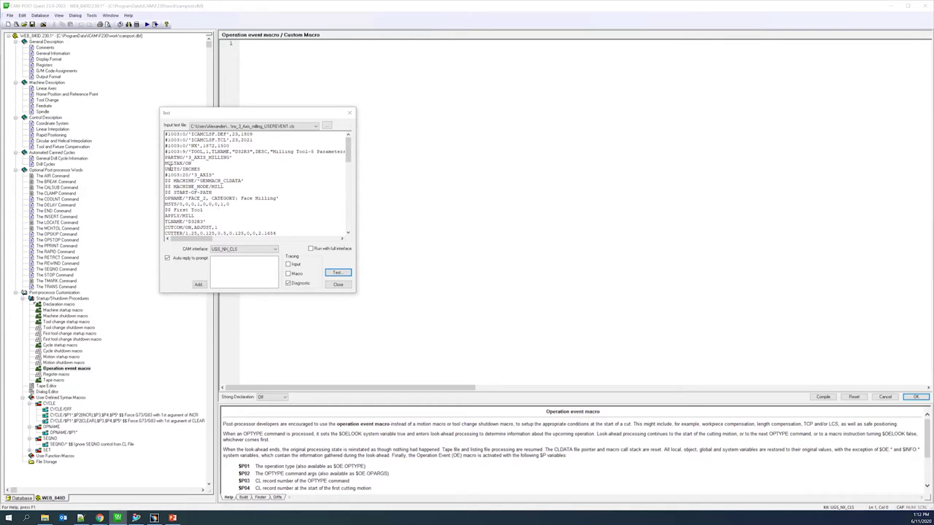
{"action": "scroll", "coordinate": [169, 168], "scroll_direction": "down", "scroll_amount": 1}
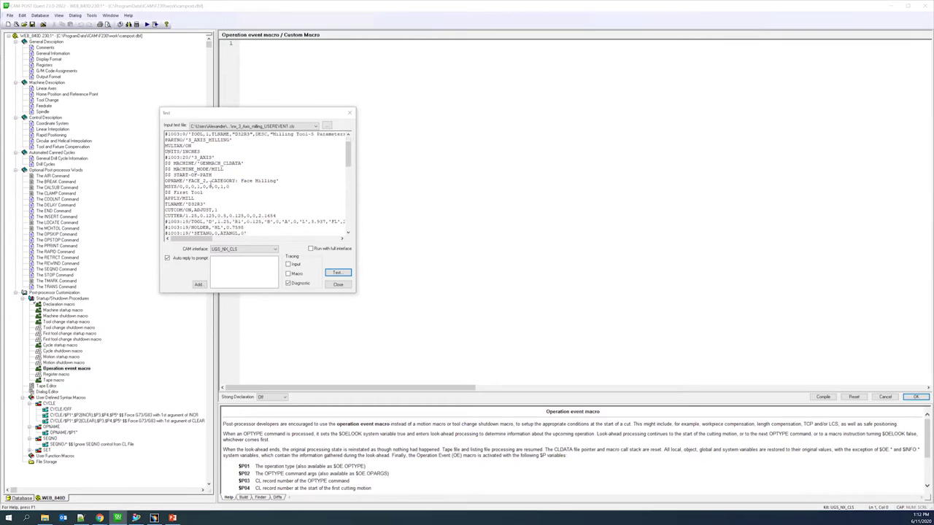
{"action": "scroll", "coordinate": [215, 197], "scroll_direction": "down", "scroll_amount": 2}
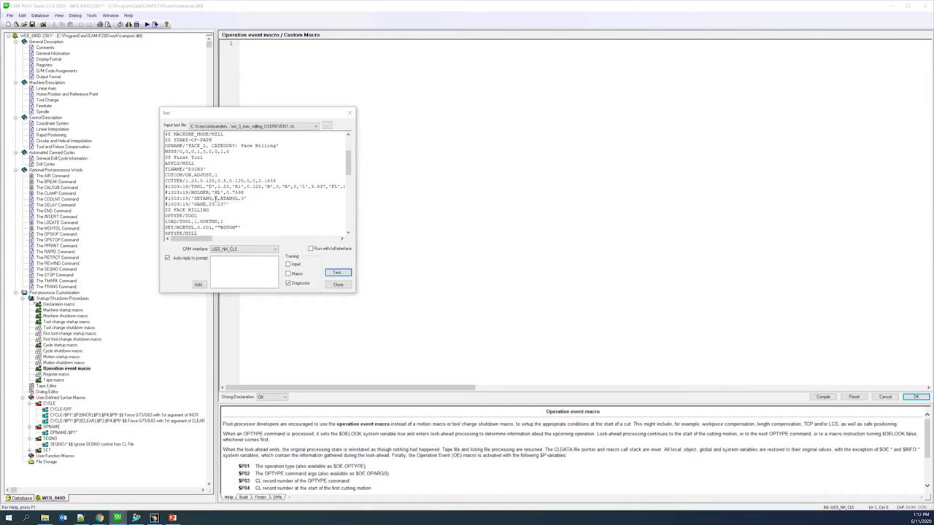
{"action": "scroll", "coordinate": [191, 215], "scroll_direction": "down", "scroll_amount": 1}
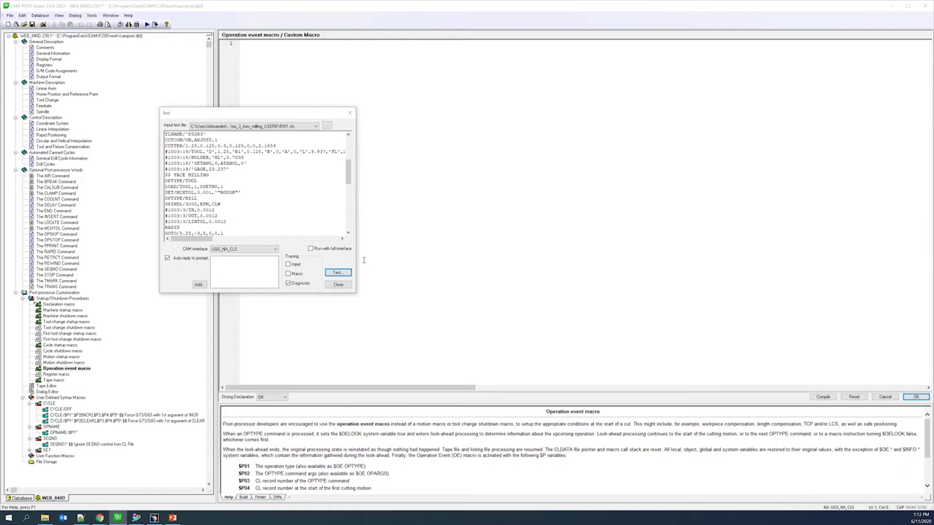
{"action": "left_click", "coordinate": [337, 284]}
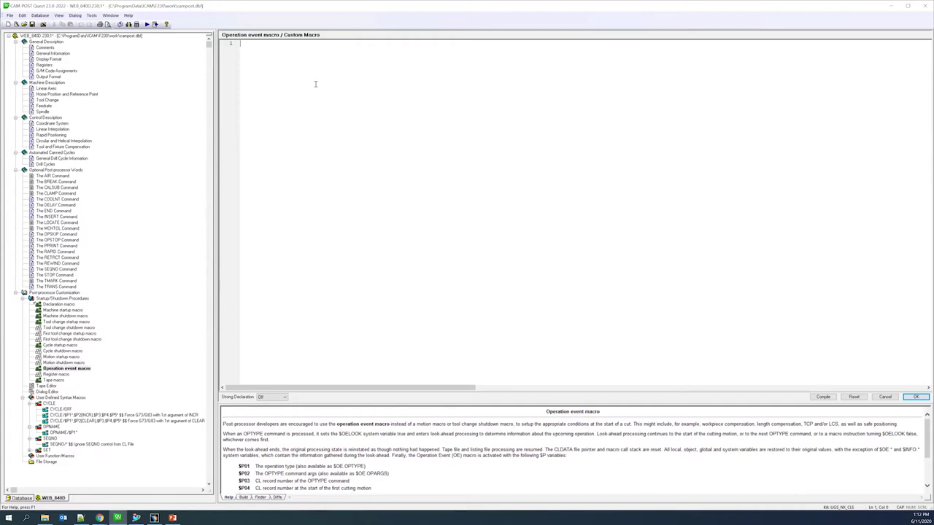
Start the custom macro's condition with IF/TOL_VALUE.NE.0.AND.(TOL_TYPE.NE.'"OFF"'.
{"action": "type", "text": "IF/TOL_VALUE.NE.0.AND.$("}
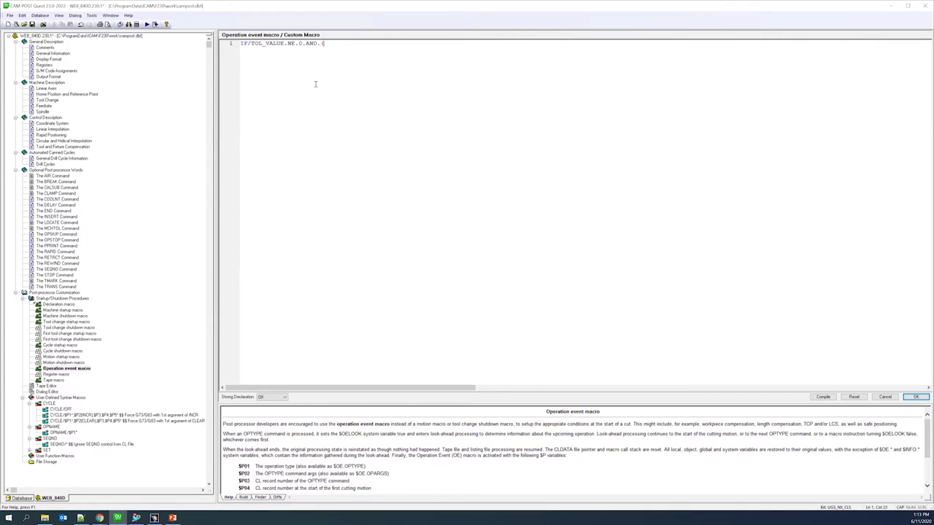
{"action": "type", "text": "TO"}
{"action": "type", "text": "L"}
{"action": "type", "text": "_TYPE"}
{"action": "type", "text": ".NE."}
{"action": "type", "text": "\"\""}
{"action": "type", "text": "OFF"}
{"action": "type", "text": "'"}
Complete the IF condition with .OR.TOL_TYPE.NE.'').AND.$P1.NE.1, consulting the $P1 operation types in the help text.
{"action": "type", "text": ".OR"}
{"action": "type", "text": ".T"}
{"action": "type", "text": "OL_"}
{"action": "type", "text": "TYP"}
{"action": "type", "text": "E.NE"}
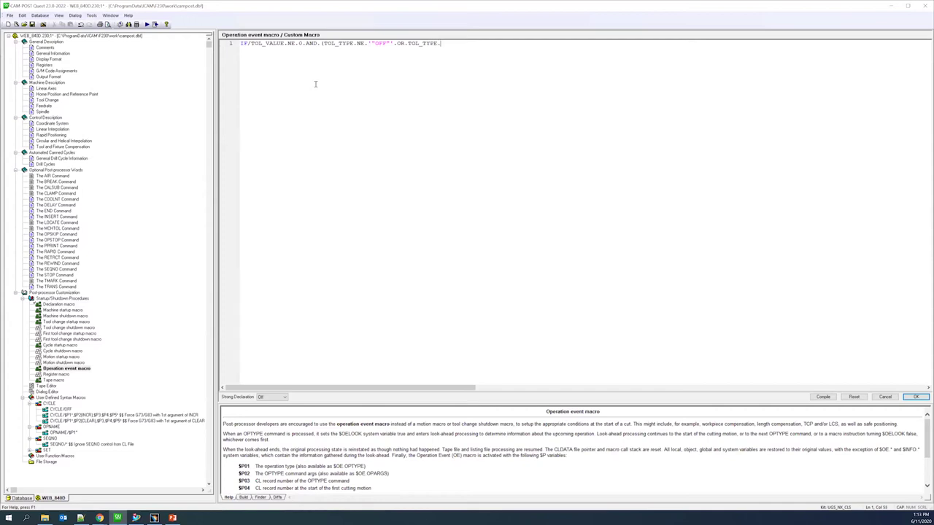
{"action": "type", "text": ".'\""}
{"action": "type", "text": ")"}
{"action": "type", "text": ".AND.$P1"}
{"action": "left_click_drag", "start_coordinate": [389, 402], "coordinate": [413, 287]}
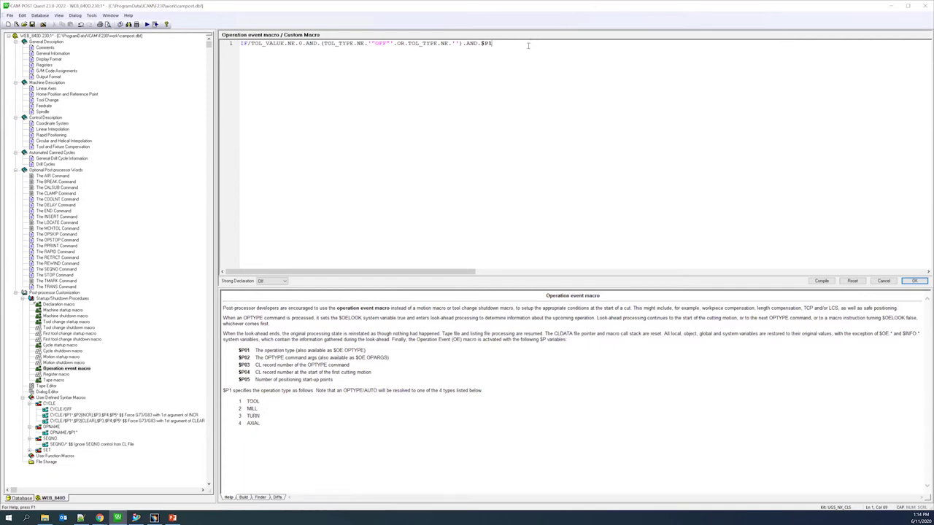
{"action": "type", "text": "NE.1"}
{"action": "key", "text": "Return"}
Add the line INSERT/'CYCLE832(!(*),!(*),1)',TOL_VALUE,TOL_TYPE under the IF condition.
{"action": "type", "text": "INSERT/'CYCLE"}
{"action": "key", "text": "BackSpace"}
{"action": "type", "text": "L"}
{"action": "type", "text": "E$3"}
{"action": "type", "text": "2("}
{"action": "type", "text": "1("}
{"action": "type", "text": "*)"}
{"action": "type", "text": ",!*"}
{"action": "key", "text": "BackSpace"}
{"action": "type", "text": "(*),"}
{"action": "type", "text": "1)"}
{"action": "type", "text": "TOL_VALUE,TOL"}
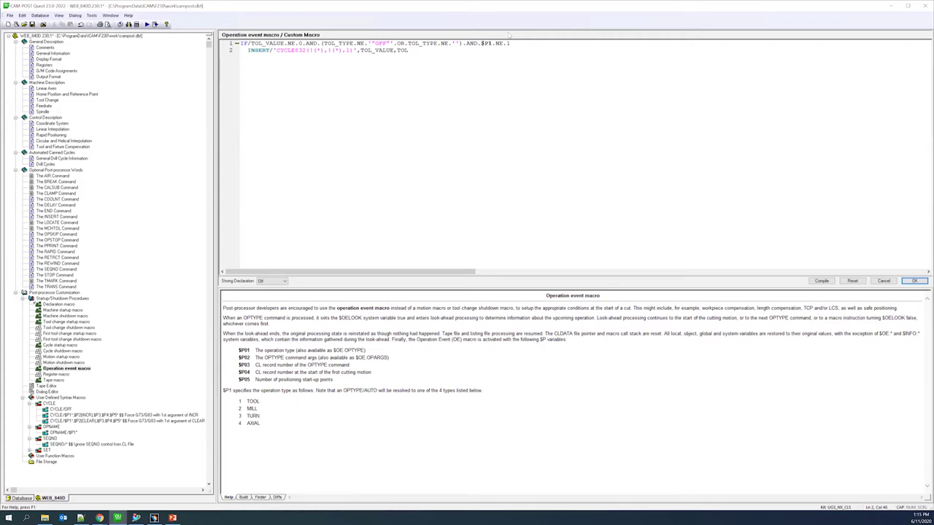
{"action": "type", "text": "_TYPE"}
Add an ELSE branch containing INSERT/'CYCLE832()' with empty parentheses.
{"action": "key", "text": "Return"}
{"action": "type", "text": "ELSE   "}
{"action": "type", "text": "INSERT/"}
{"action": "type", "text": "'CYCLE"}
{"action": "type", "text": "832()"}
{"action": "type", "text": "'"}
{"action": "left_click", "coordinate": [309, 63]}
{"action": "type", "text": "\"OFF\",0"}
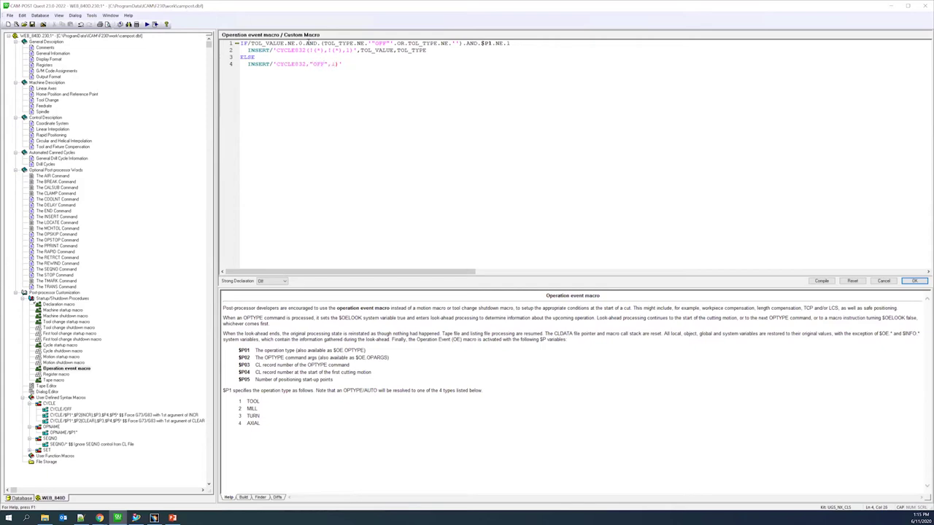
{"action": "left_click", "coordinate": [304, 64]}
{"action": "type", "text": "(0"}
{"action": "mouse_move", "coordinate": [347, 65]}
{"action": "left_mouse_down"}
{"action": "mouse_move", "coordinate": [308, 66]}
{"action": "mouse_move", "coordinate": [343, 65]}
{"action": "left_mouse_up"}
{"action": "left_click", "coordinate": [307, 65]}
{"action": "key", "text": "Delete"}
Close the conditional block with ENDIF, then compile and save the custom macro.
{"action": "key", "text": "Return"}
{"action": "type", "text": "ENDIF"}
{"action": "left_click", "coordinate": [822, 281]}
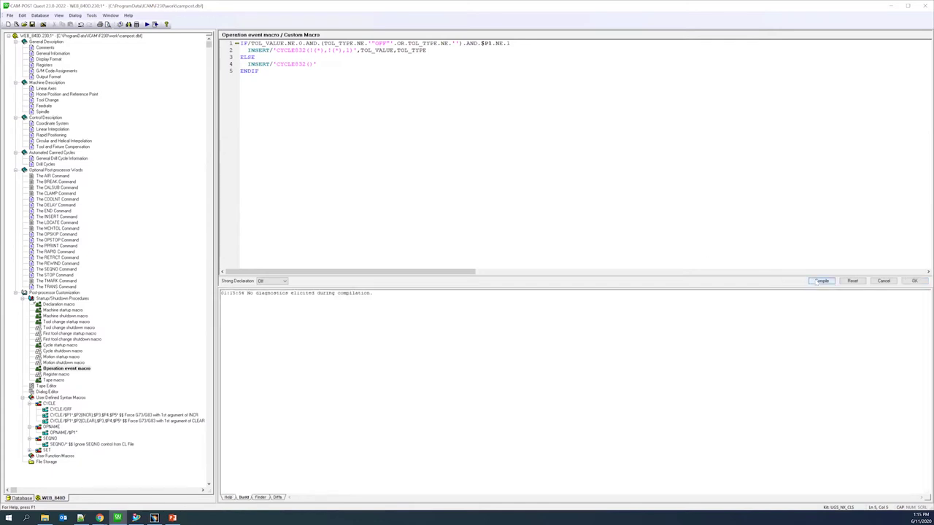
{"action": "left_click", "coordinate": [914, 281]}
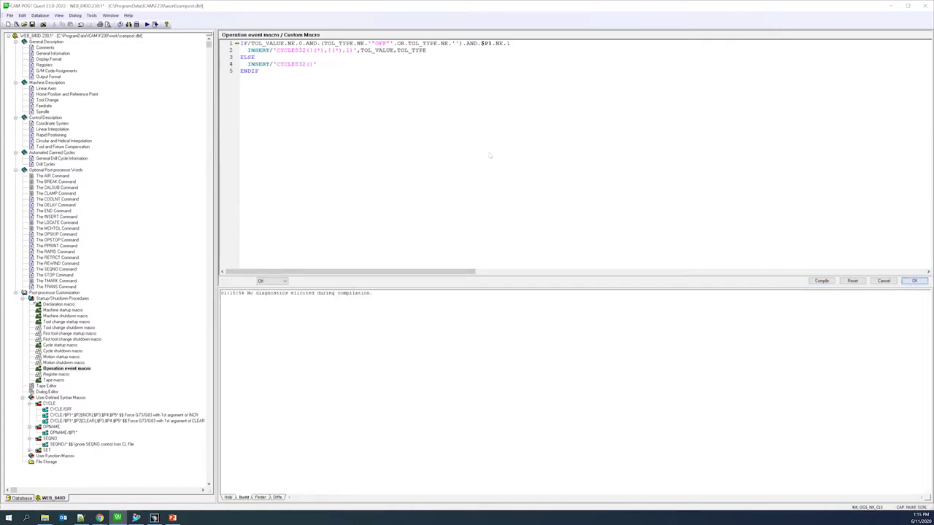
Run the post-processor test on nx_3_Axis_milling_USEREVENT.cls and check the CYCLE832 lines in the output.
{"action": "left_click", "coordinate": [154, 24]}
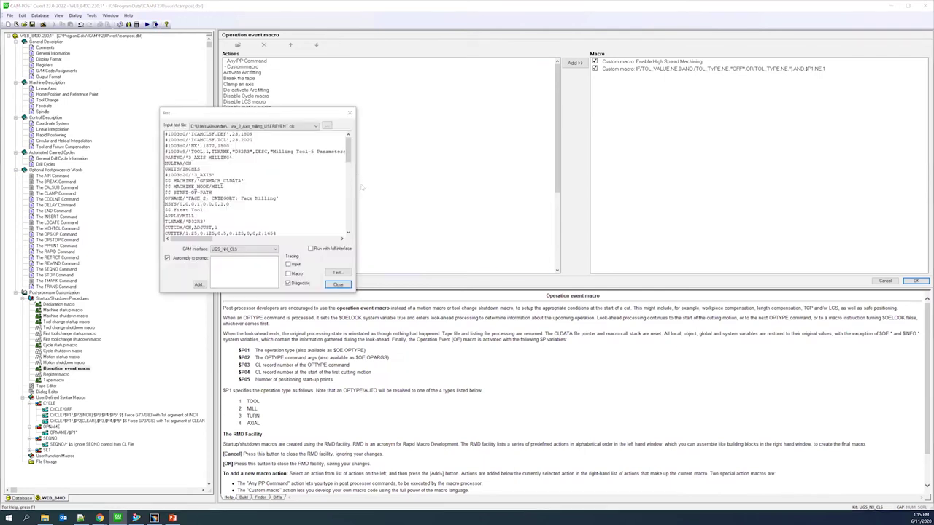
{"action": "left_click", "coordinate": [332, 271]}
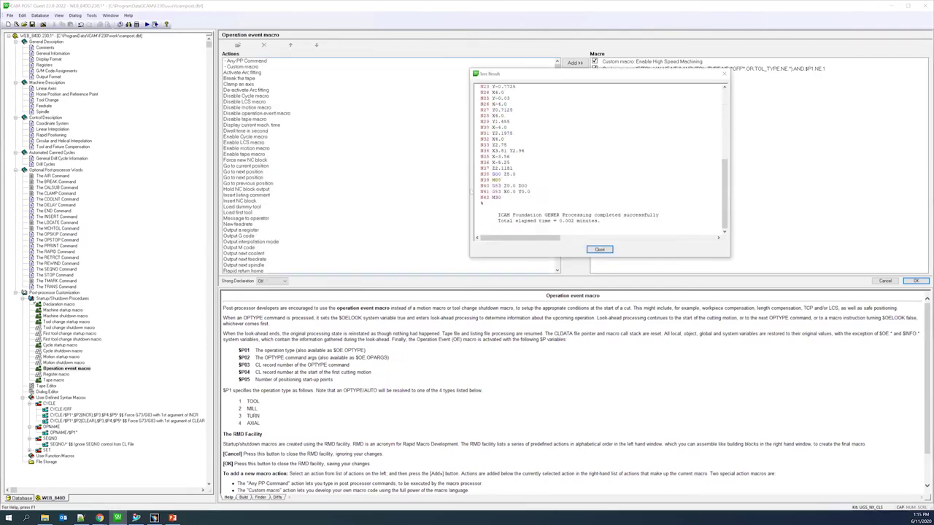
{"action": "left_click_drag", "start_coordinate": [724, 194], "coordinate": [716, 94]}
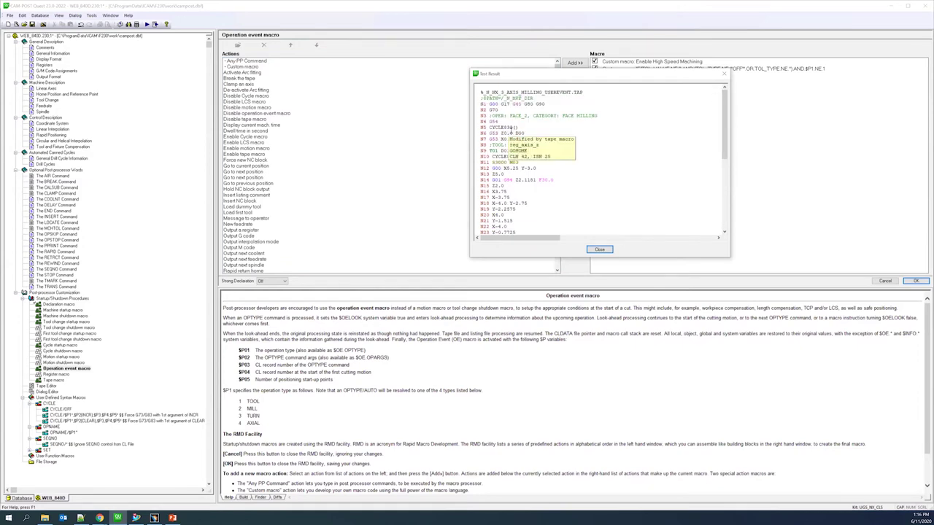
{"action": "mouse_move", "coordinate": [516, 128]}
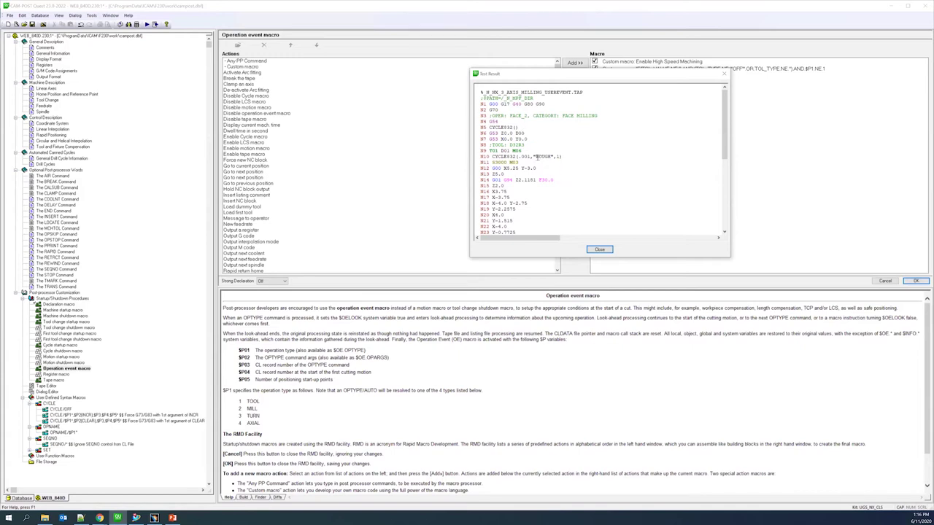
{"action": "mouse_move", "coordinate": [504, 169]}
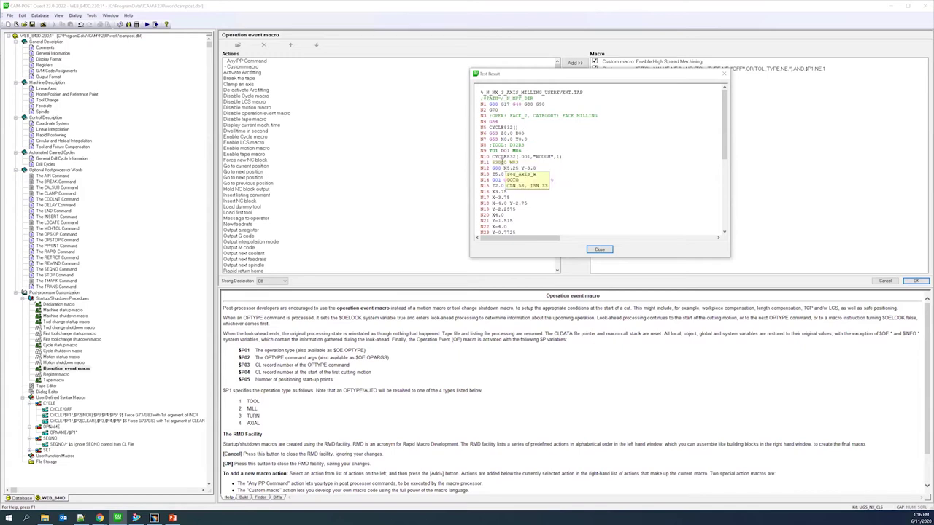
{"action": "left_click", "coordinate": [599, 249]}
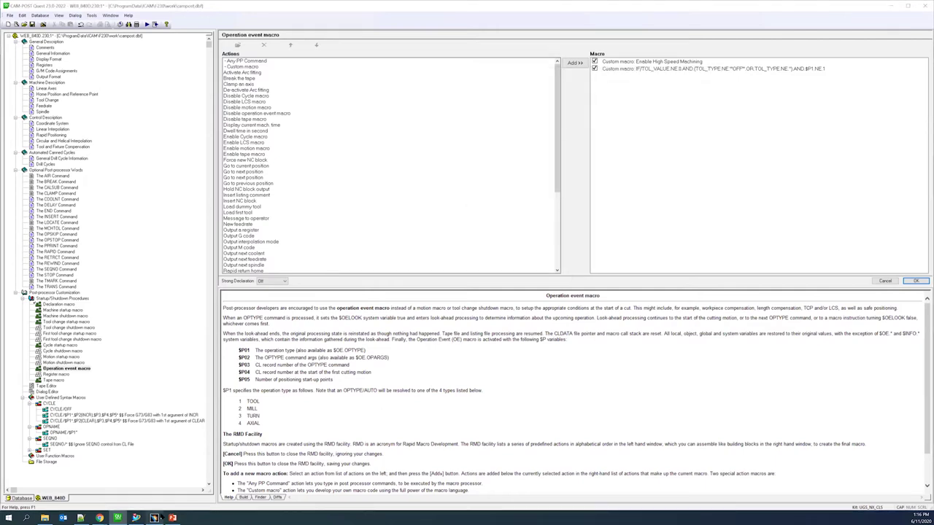
Switch to CATIA and insert a post-processor instruction after Tool Change.1, dismissing the PP word table warning.
{"action": "left_click", "coordinate": [154, 518]}
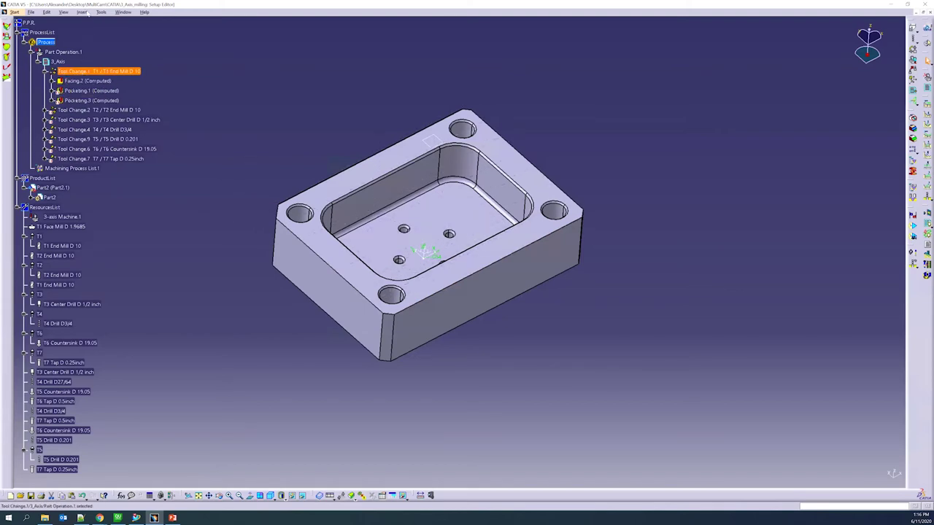
{"action": "left_click", "coordinate": [84, 13]}
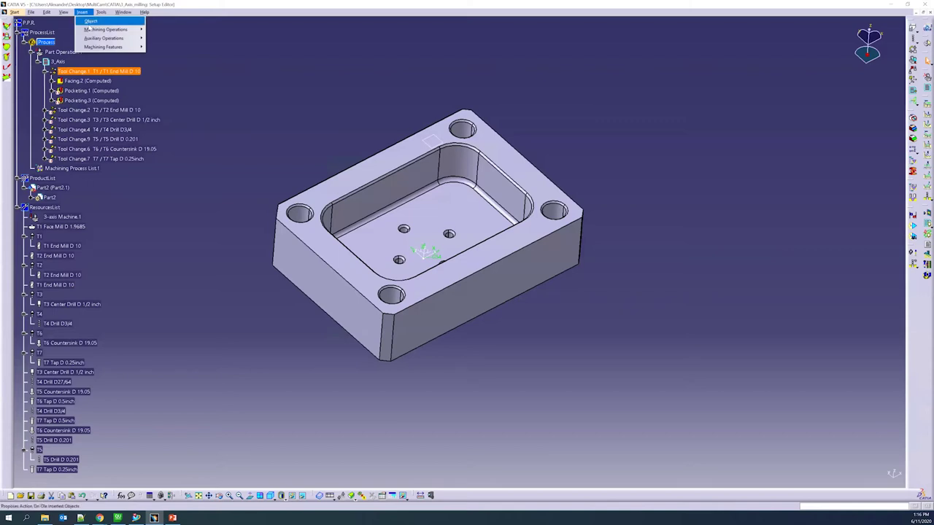
{"action": "mouse_move", "coordinate": [88, 40]}
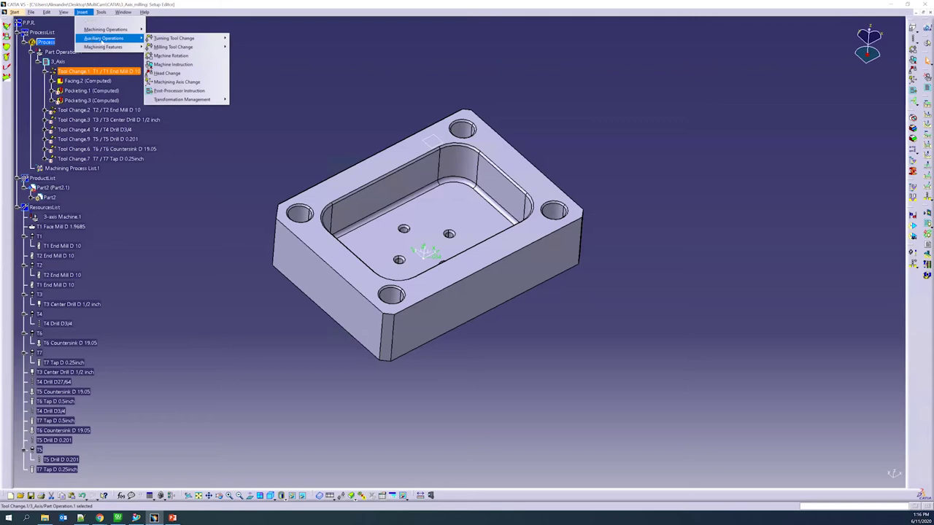
{"action": "left_click", "coordinate": [176, 96]}
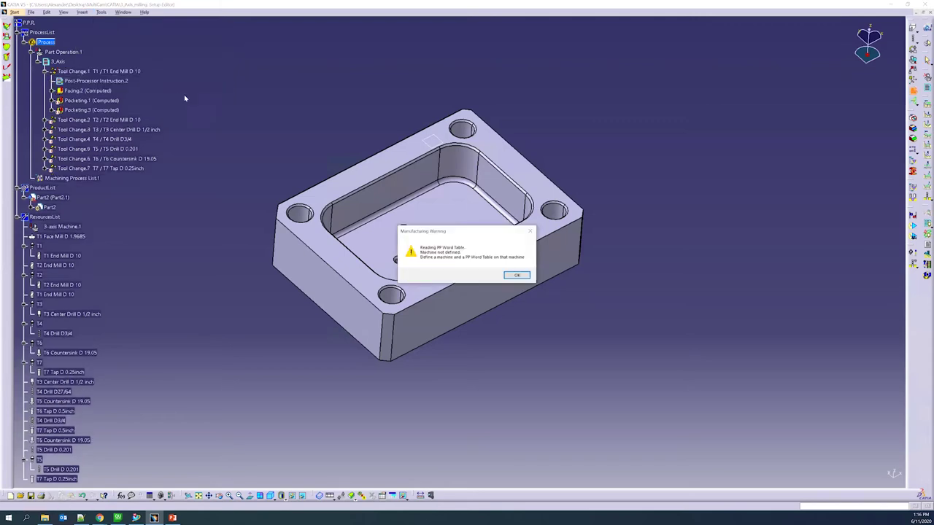
{"action": "left_click", "coordinate": [517, 275]}
Enter SET/MCHTOL,0.001,'"ROUGH"' as the PP instruction and accept it.
{"action": "left_click_drag", "start_coordinate": [764, 305], "coordinate": [437, 162]}
{"action": "left_click", "coordinate": [475, 223]}
{"action": "type", "text": "SET/MCHTOL,0.00"}
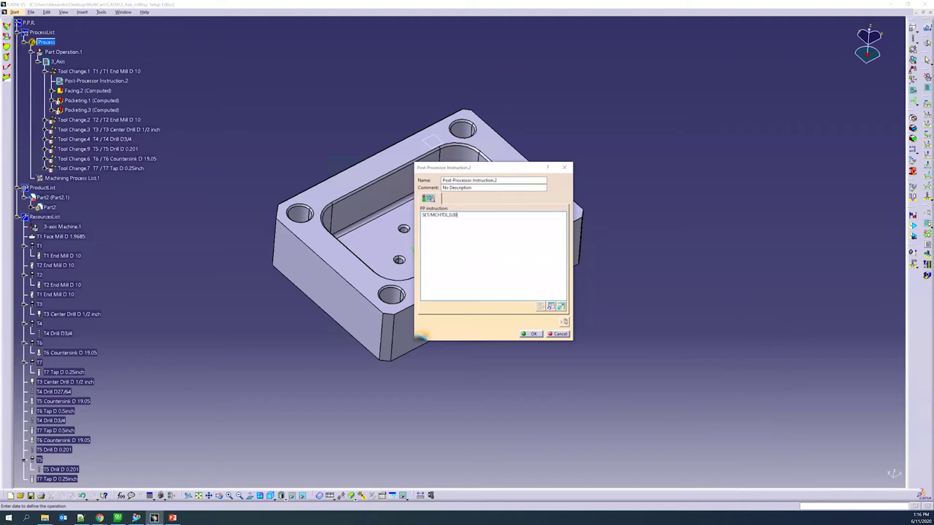
{"action": "type", "text": "1,\"ROUGH"}
{"action": "left_click", "coordinate": [532, 333]}
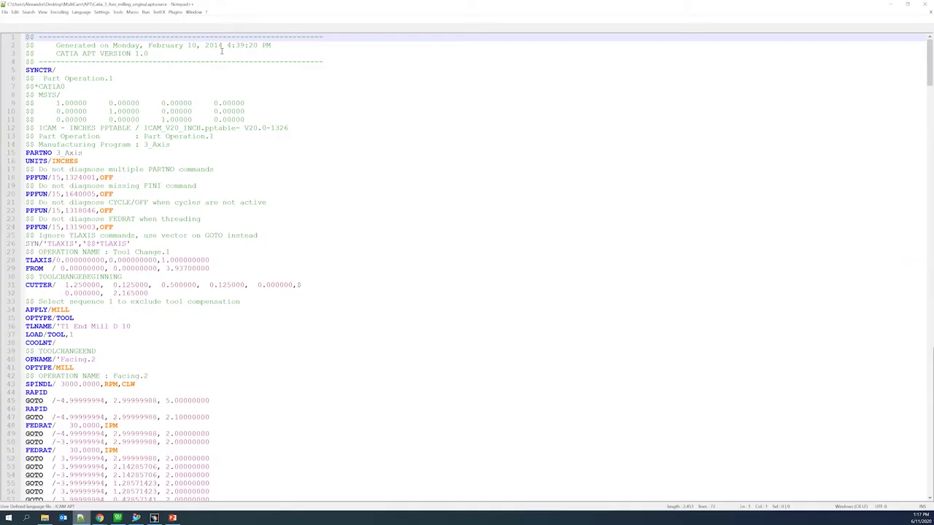
Switch to Notepad++ and compare the original CATIA APT source with the ppinst version containing the SET/MCHTOL command.
{"action": "left_click", "coordinate": [80, 518]}
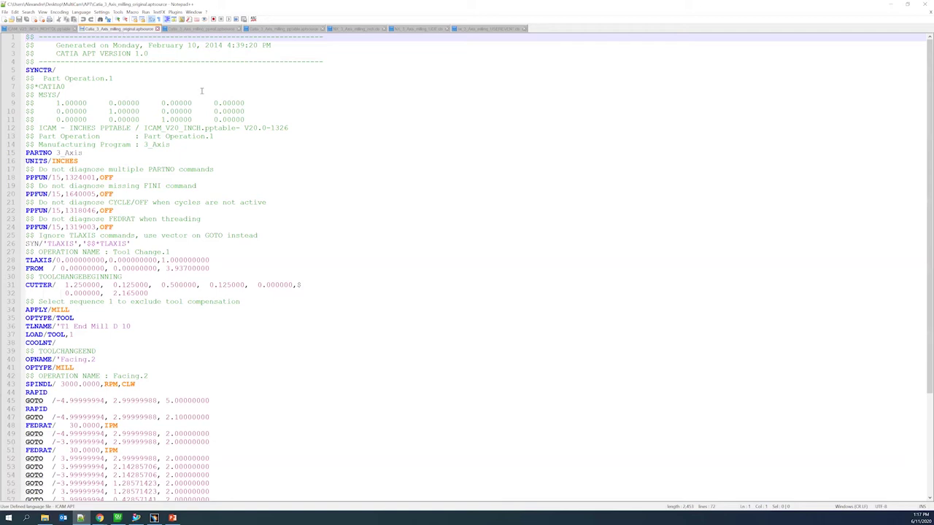
{"action": "left_click", "coordinate": [161, 301]}
{"action": "scroll", "coordinate": [146, 328], "scroll_direction": "down", "scroll_amount": 1}
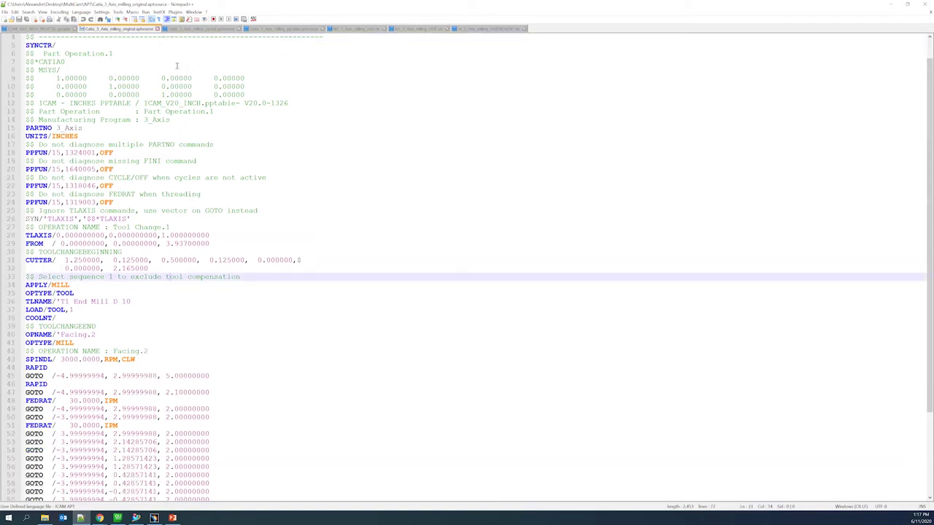
{"action": "left_click", "coordinate": [201, 29]}
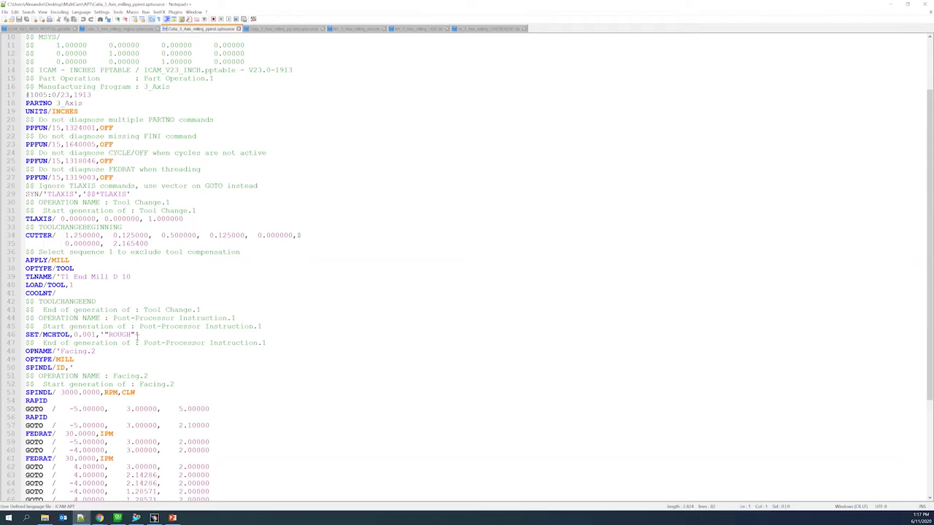
{"action": "key", "text": "alt+Tab"}
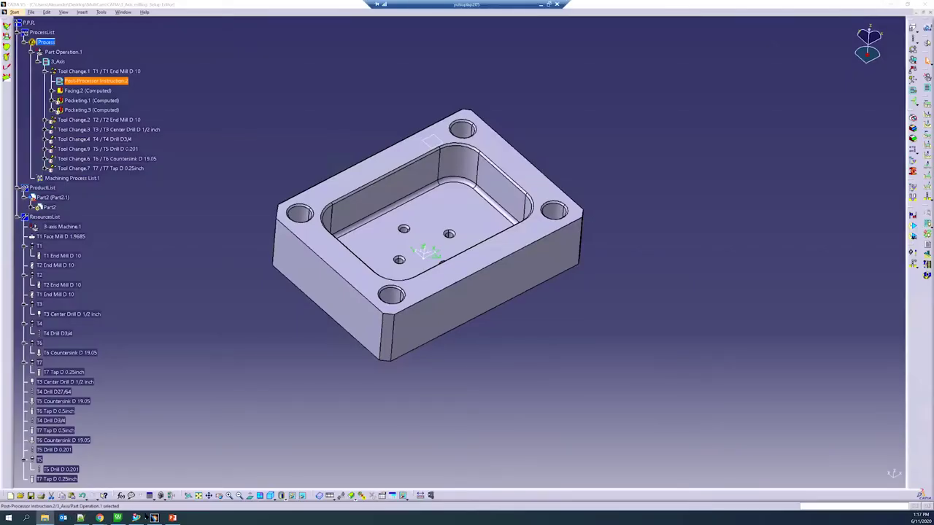
Return to CAM-POST Quest and launch GENER processing with the full interface on Catia_3_Axis_milling_ppinst.aptsource.
{"action": "left_click", "coordinate": [136, 518]}
{"action": "left_click", "coordinate": [146, 24]}
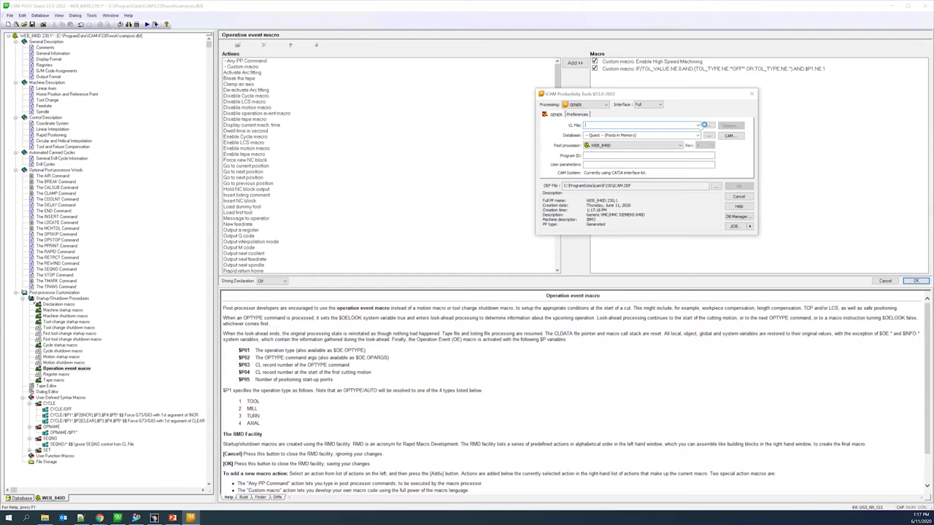
{"action": "left_click", "coordinate": [709, 126]}
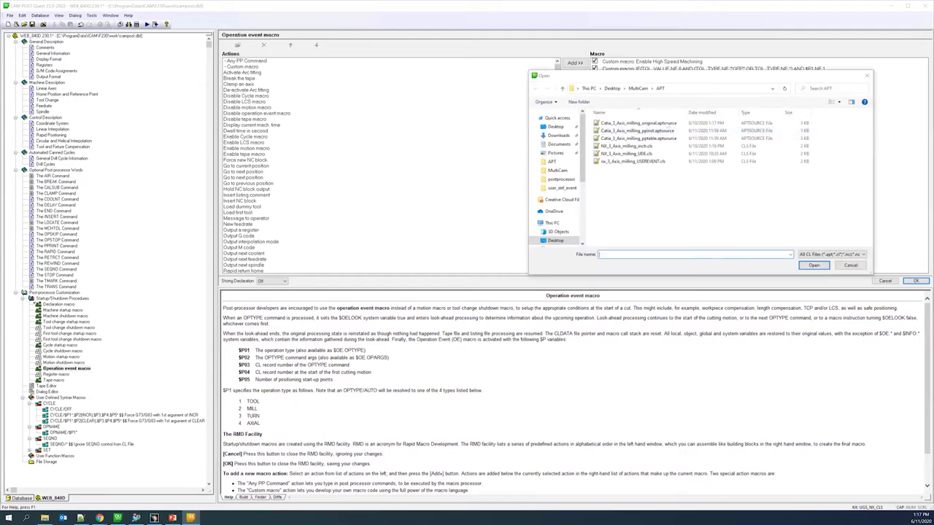
{"action": "left_click", "coordinate": [647, 131]}
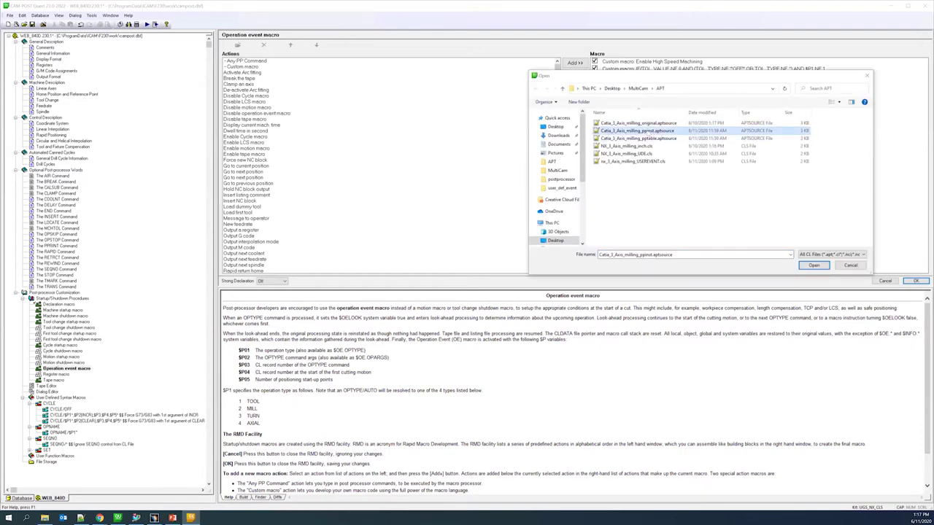
{"action": "left_click", "coordinate": [815, 265]}
{"action": "left_click", "coordinate": [745, 198]}
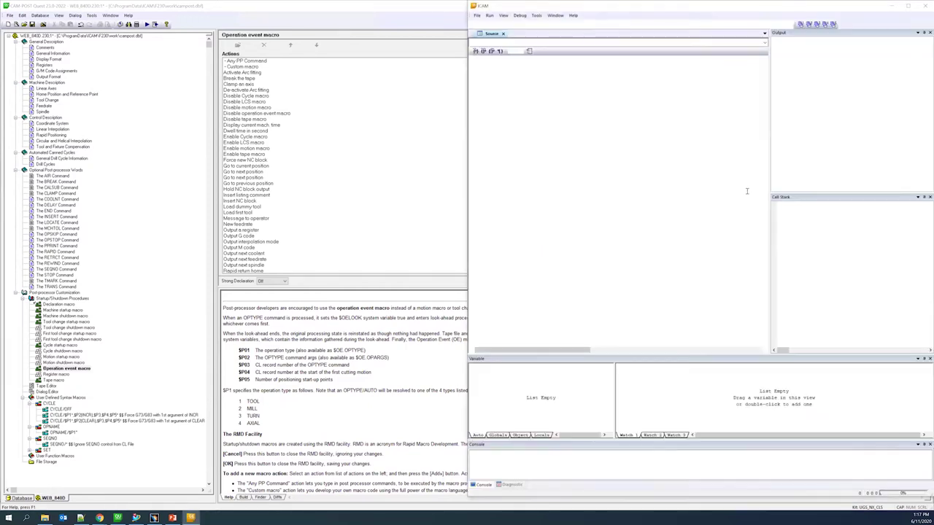
Run the GENER processing of the CATIA file to the end and review the CYCLE832 lines in the NC output.
{"action": "left_click", "coordinate": [650, 24]}
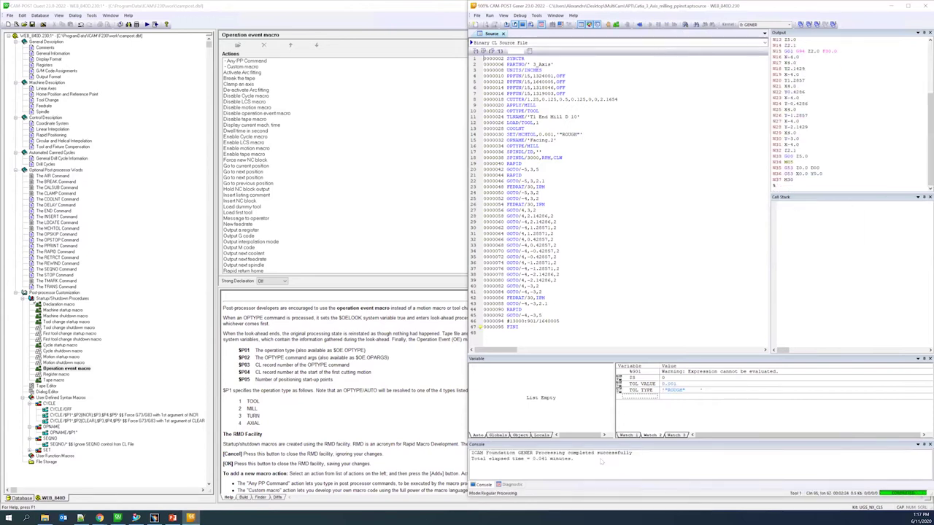
{"action": "scroll", "coordinate": [875, 159], "scroll_direction": "up", "scroll_amount": 5}
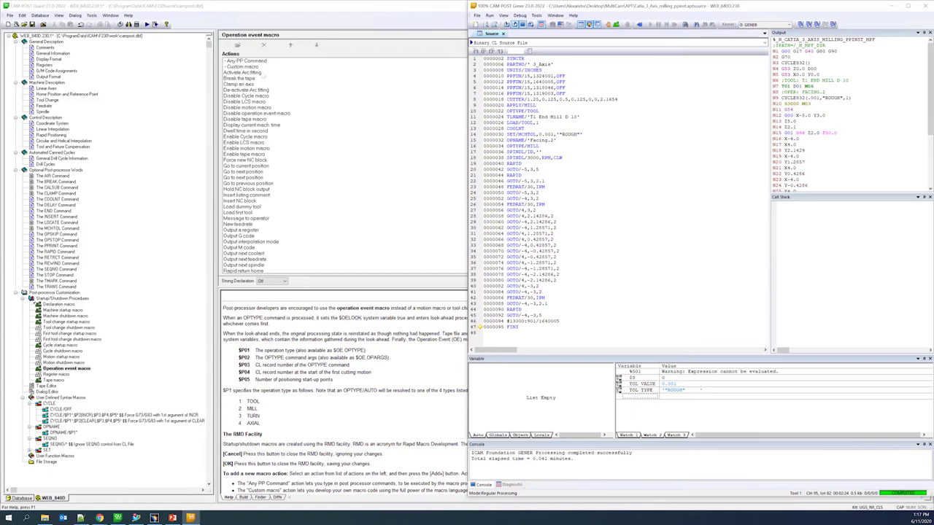
{"action": "scroll", "coordinate": [886, 151], "scroll_direction": "down", "scroll_amount": 2}
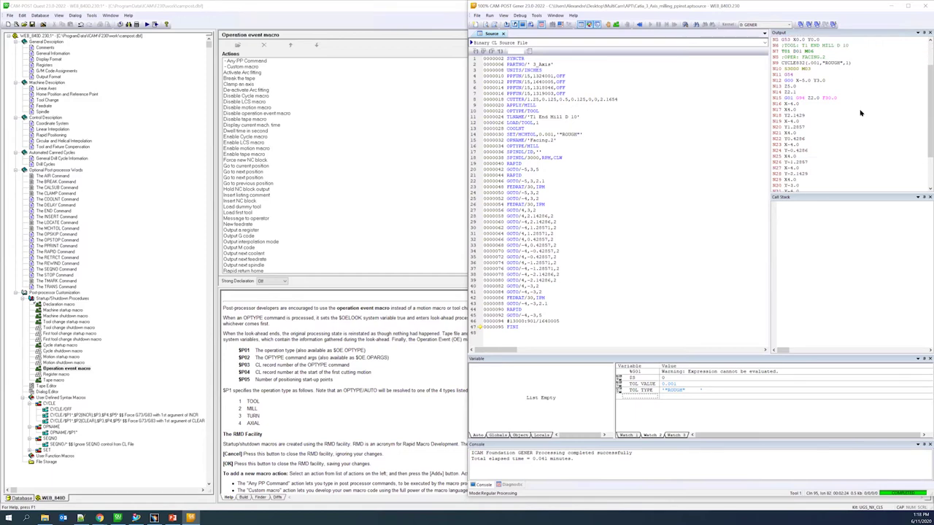
Return to CAM-POST Quest and generate the post-processor as WEB_840D in campost.dbf.
{"action": "left_click", "coordinate": [270, 6]}
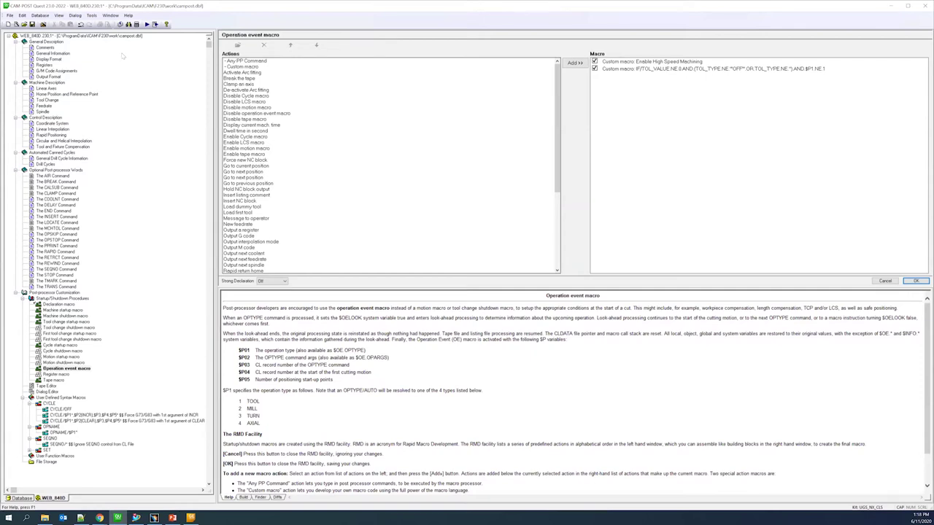
{"action": "key", "text": "ctrl+g"}
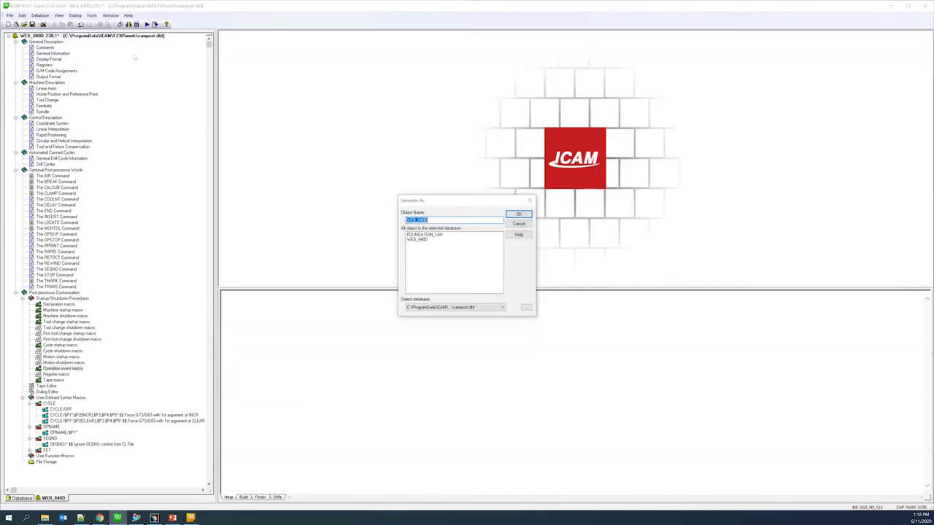
{"action": "left_click", "coordinate": [517, 214]}
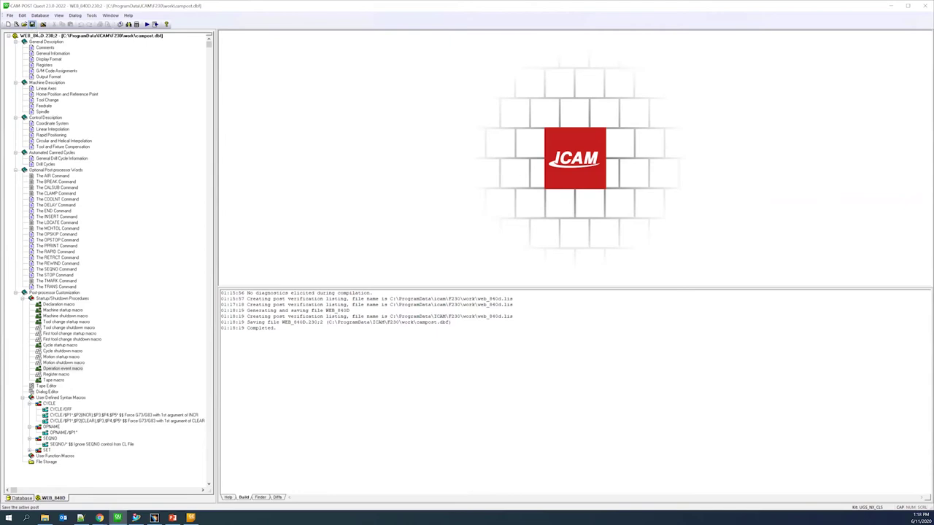
Export the WEB_840D post-processor from the database to web_840d.dmp in the MultiCam folder, replacing the existing file.
{"action": "left_click", "coordinate": [20, 498]}
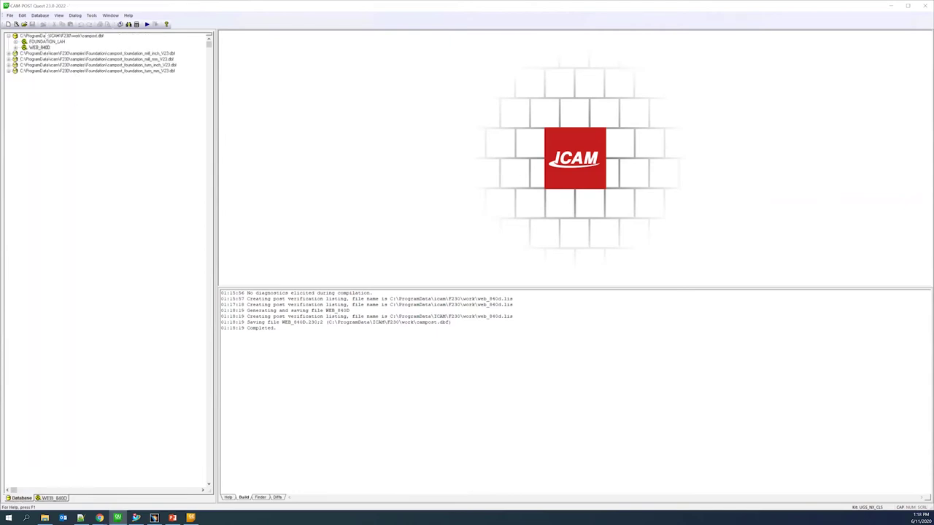
{"action": "right_click", "coordinate": [36, 47]}
{"action": "left_click", "coordinate": [179, 82]}
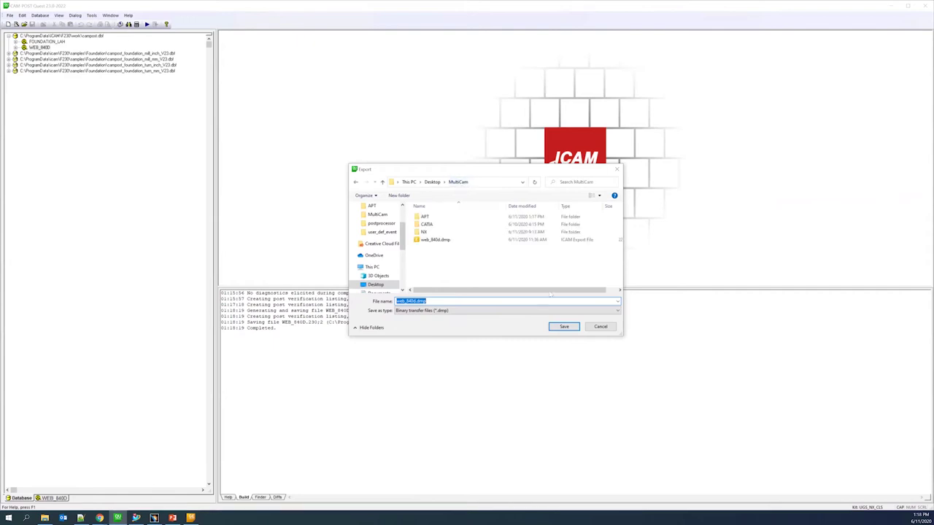
{"action": "left_click", "coordinate": [436, 240]}
{"action": "left_click", "coordinate": [564, 327]}
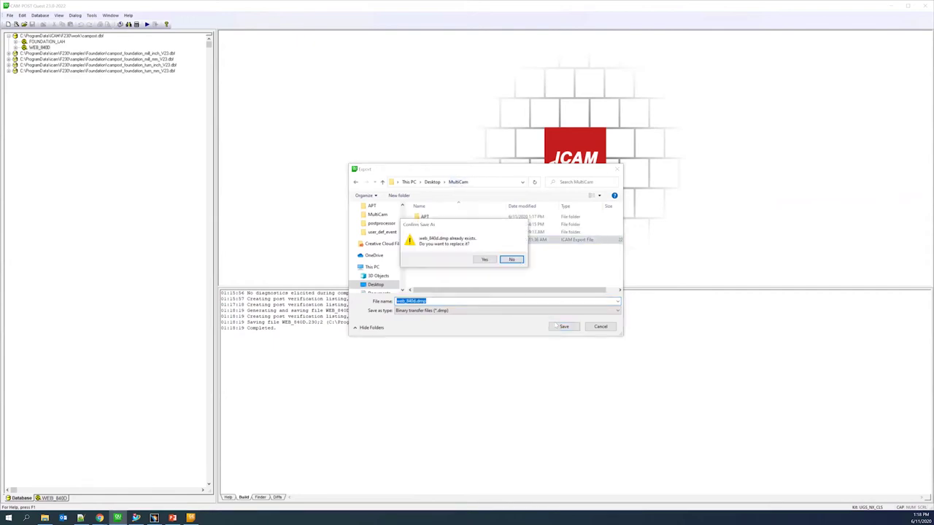
{"action": "left_click", "coordinate": [484, 259]}
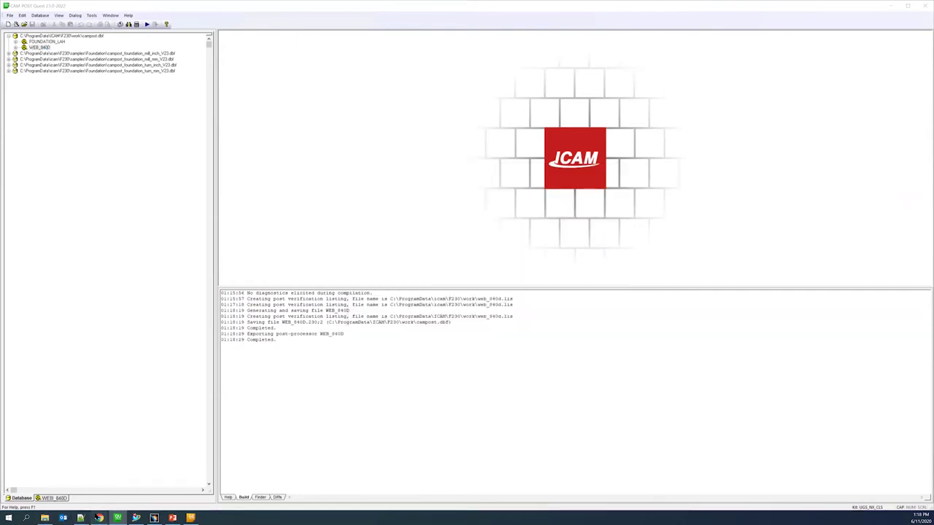
Switch to the ICAM Support Forum in Chrome, block its notification request and start a new topic.
{"action": "mouse_move", "coordinate": [106, 516]}
{"action": "left_click", "coordinate": [122, 497]}
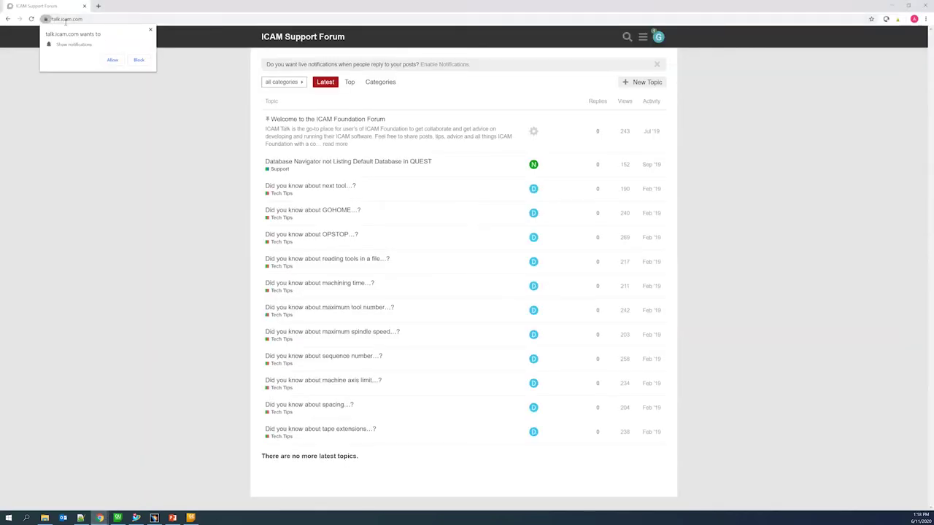
{"action": "left_click", "coordinate": [138, 61]}
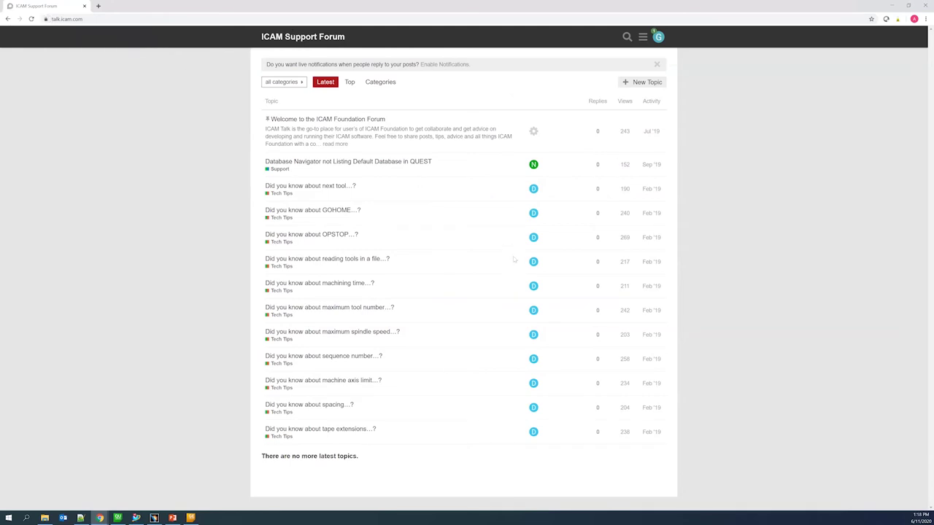
{"action": "left_click", "coordinate": [639, 87]}
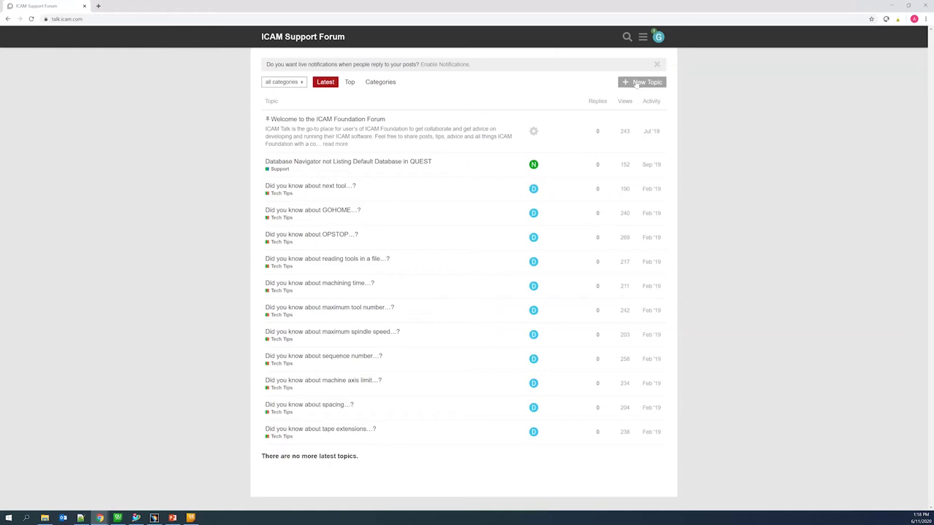
{"action": "left_click", "coordinate": [636, 84]}
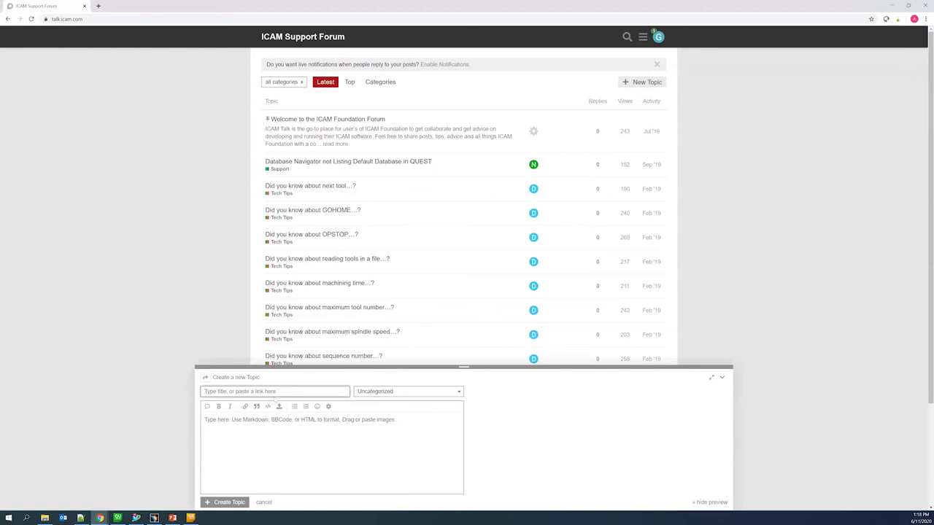
Title the topic "ICAM FOUNDATION WEBINAR: MULTI-CAM EXAMPLE POST" and set its category to Foundation, CNC Post-Processors.
{"action": "type", "text": "icam"}
{"action": "key", "text": "BackSpace"}
{"action": "key", "text": "BackSpace"}
{"action": "key", "text": "BackSpace"}
{"action": "key", "text": "BackSpace"}
{"action": "type", "text": "ICAM"}
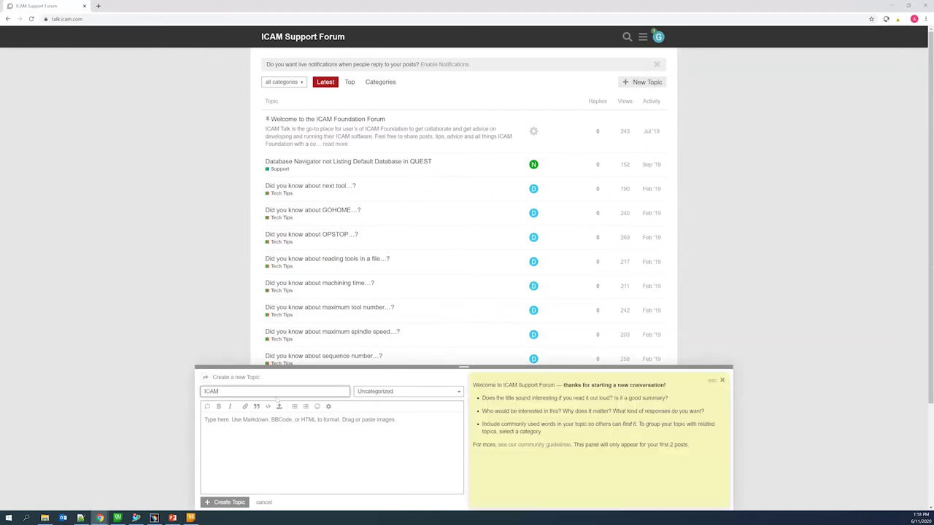
{"action": "type", "text": " FOUNDATION WEBINAR"}
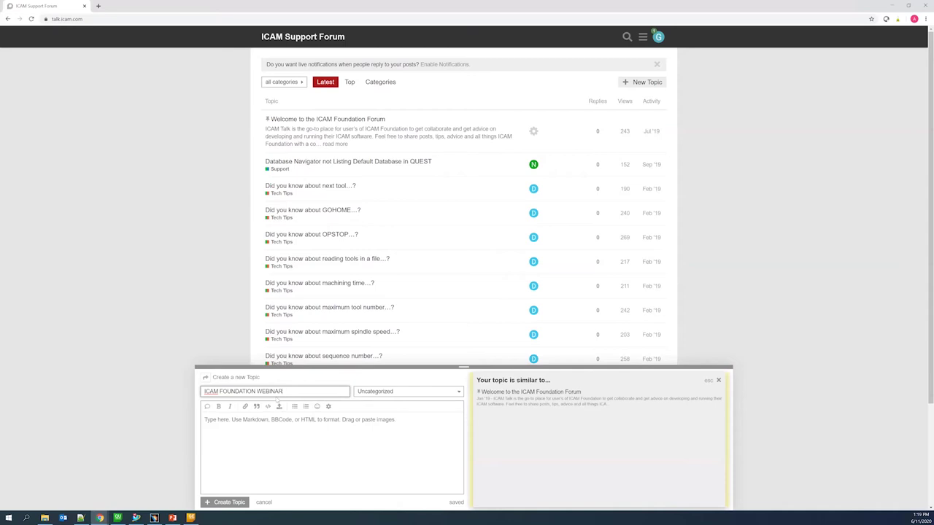
{"action": "type", "text": ": MULTI-CAM EXAMPLE POST"}
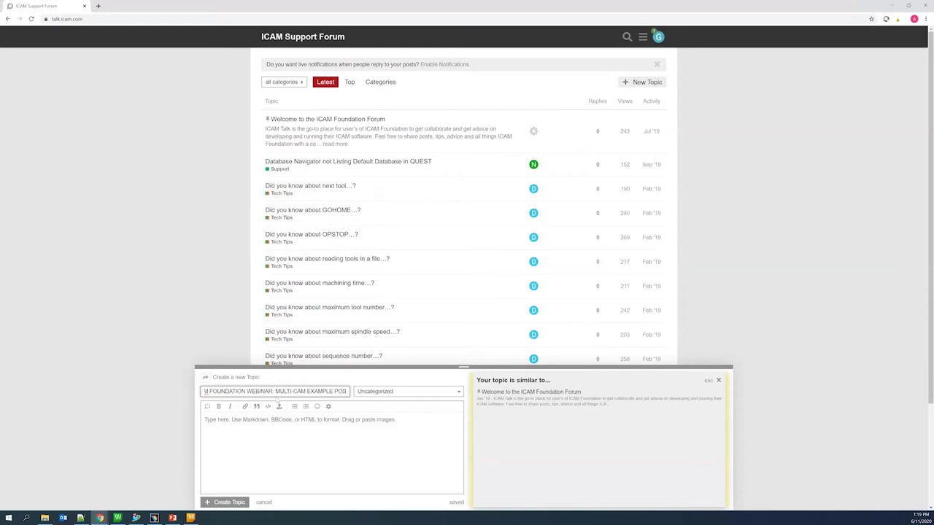
{"action": "left_click", "coordinate": [445, 392]}
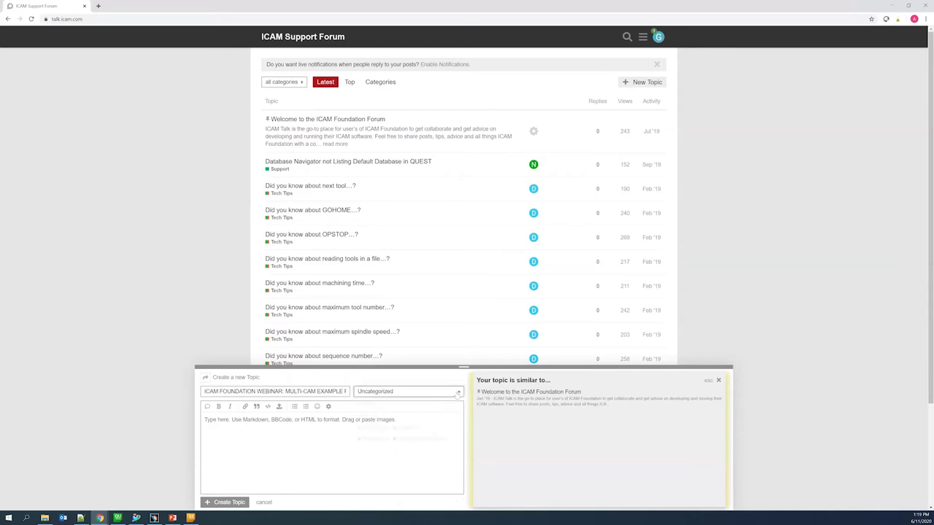
{"action": "left_click", "coordinate": [417, 440]}
Upload web_840d.dmp from the desktop's MultiCam folder as an attachment to the topic.
{"action": "left_click", "coordinate": [45, 518]}
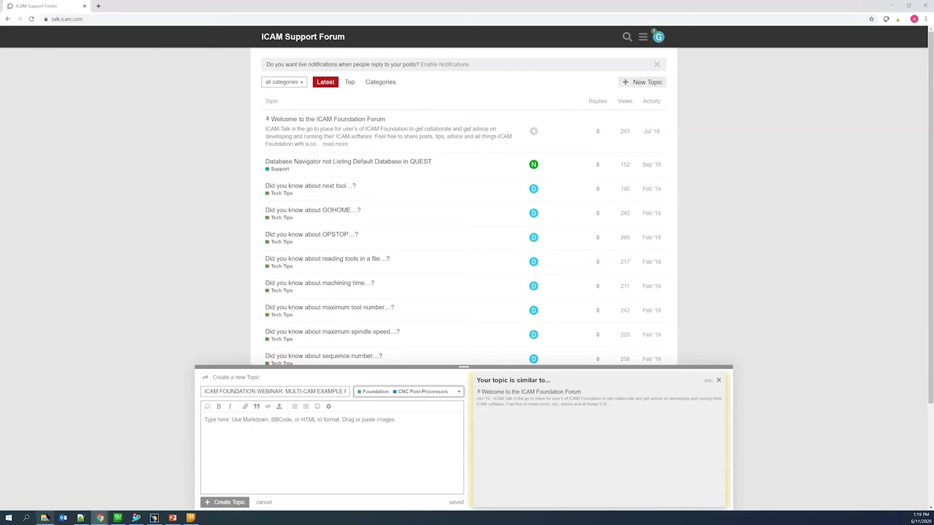
{"action": "left_click", "coordinate": [279, 406]}
{"action": "left_click", "coordinate": [421, 246]}
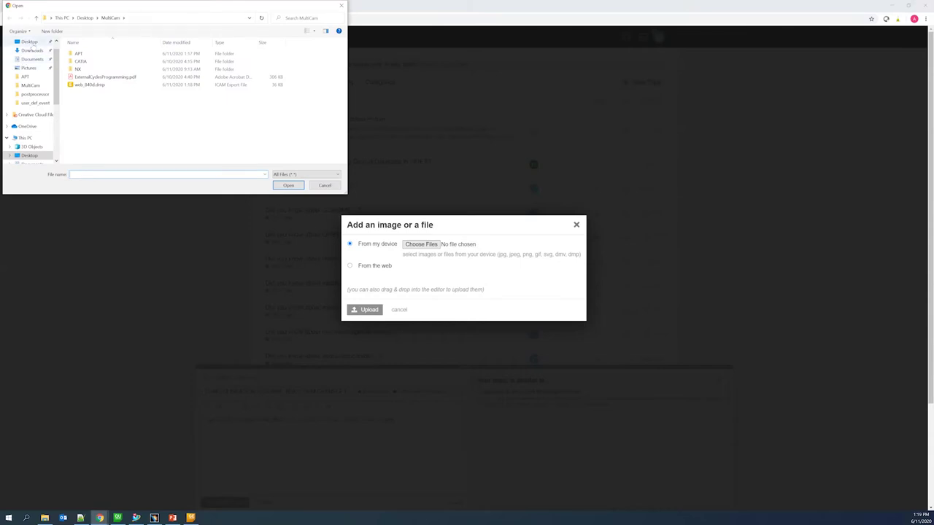
{"action": "left_click", "coordinate": [29, 43]}
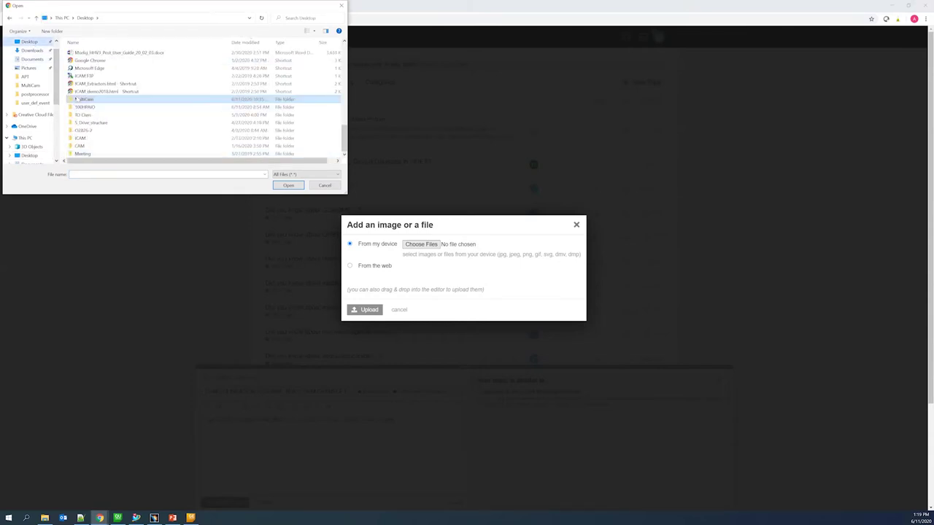
{"action": "double_click", "coordinate": [84, 99]}
{"action": "left_click", "coordinate": [89, 84]}
{"action": "left_click", "coordinate": [288, 186]}
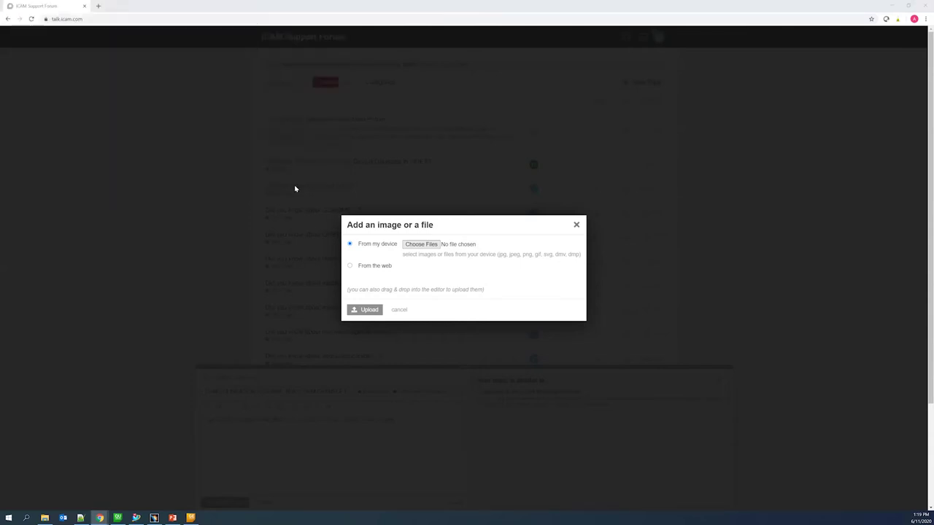
{"action": "left_click", "coordinate": [365, 309]}
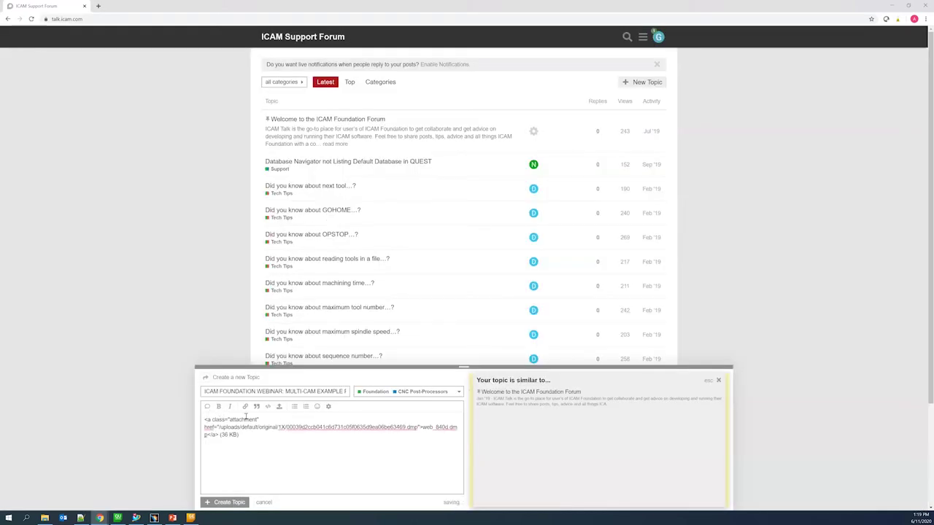
Add the message "Hey check out this example post!" above the attachment and publish the topic.
{"action": "left_click", "coordinate": [208, 414]}
{"action": "key", "text": "Return"}
{"action": "type", "text": "HE"}
{"action": "type", "text": "ey check out this p"}
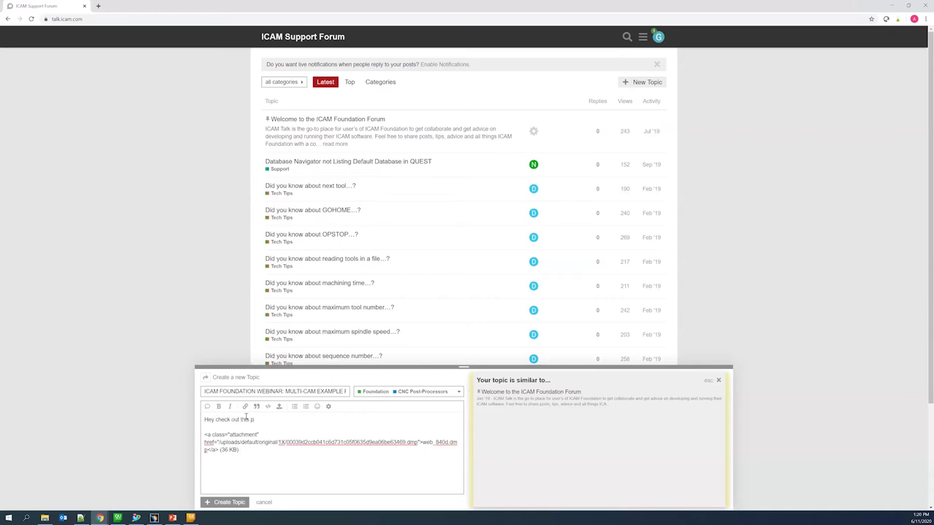
{"action": "type", "text": "xample post!"}
{"action": "left_click", "coordinate": [235, 504]}
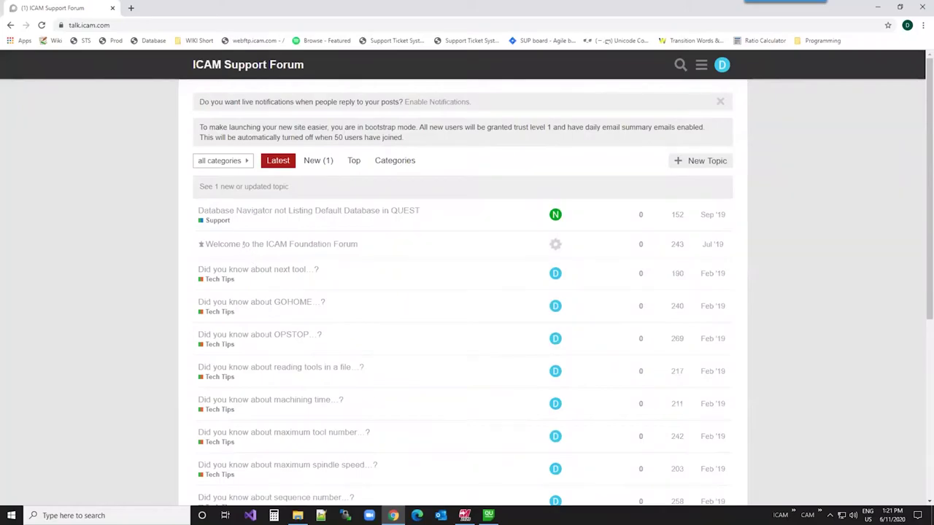
Refresh the forum's topic list and open the multi-cam example post topic.
{"action": "mouse_move", "coordinate": [268, 6]}
{"action": "left_click", "coordinate": [42, 25]}
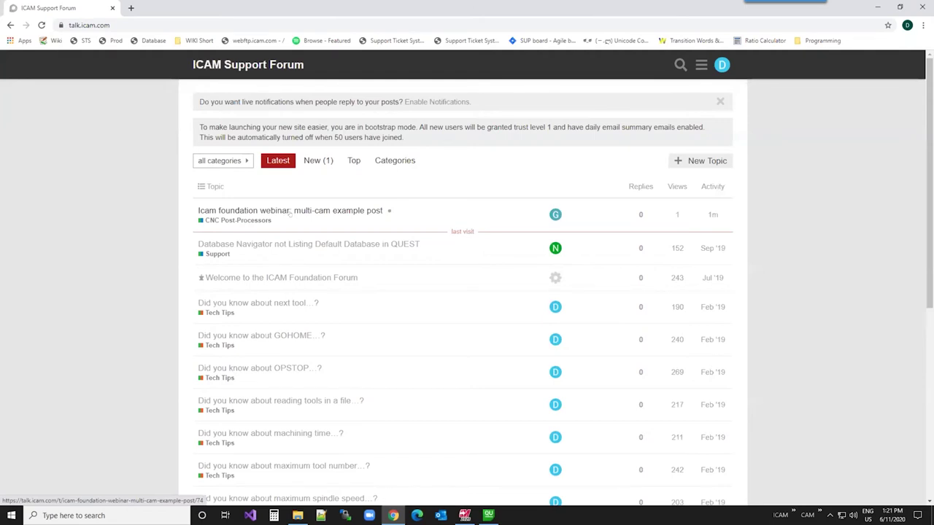
{"action": "left_click", "coordinate": [289, 212]}
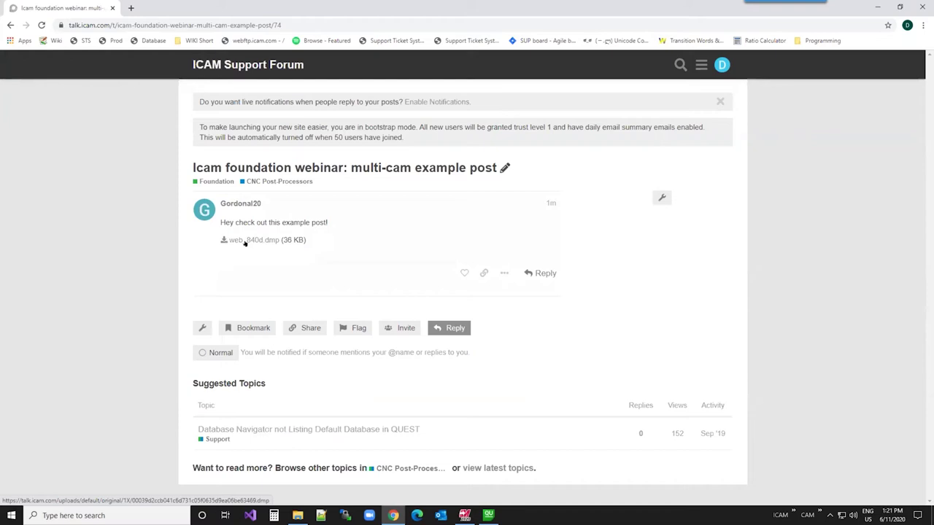
Download the web_840d.dmp attachment and show it in its download folder.
{"action": "left_click", "coordinate": [244, 241]}
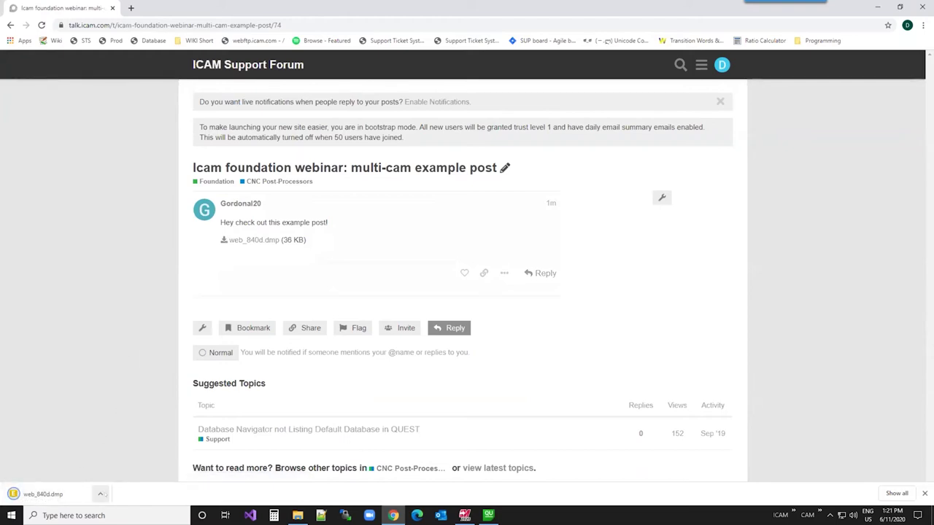
{"action": "left_click", "coordinate": [101, 494]}
{"action": "left_click", "coordinate": [124, 460]}
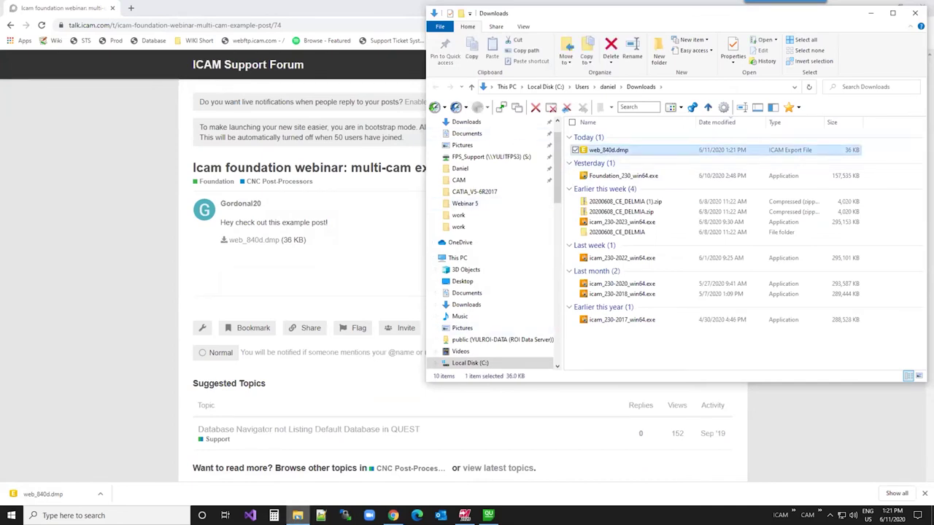
Clear the browser and CAM-POST Quest windows off the desktop and open the Webinar 5 folder.
{"action": "right_click", "coordinate": [298, 515]}
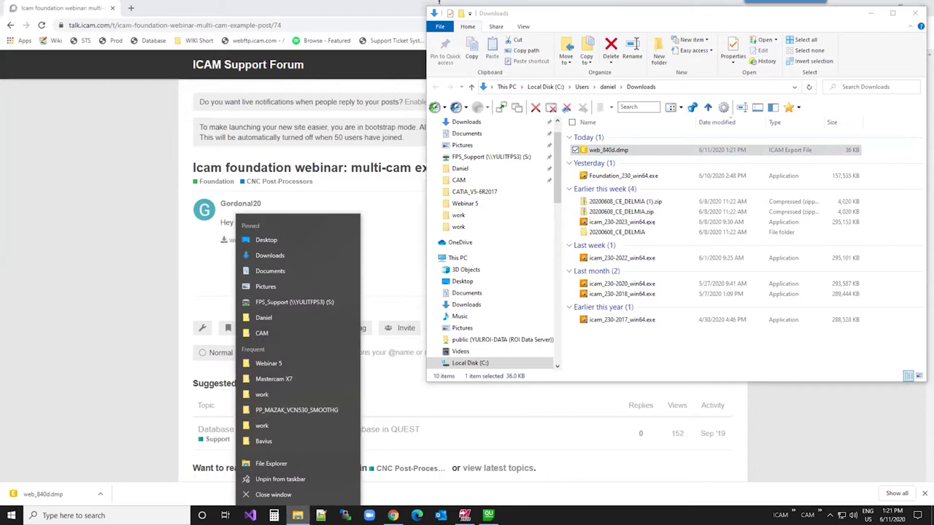
{"action": "left_click", "coordinate": [273, 494]}
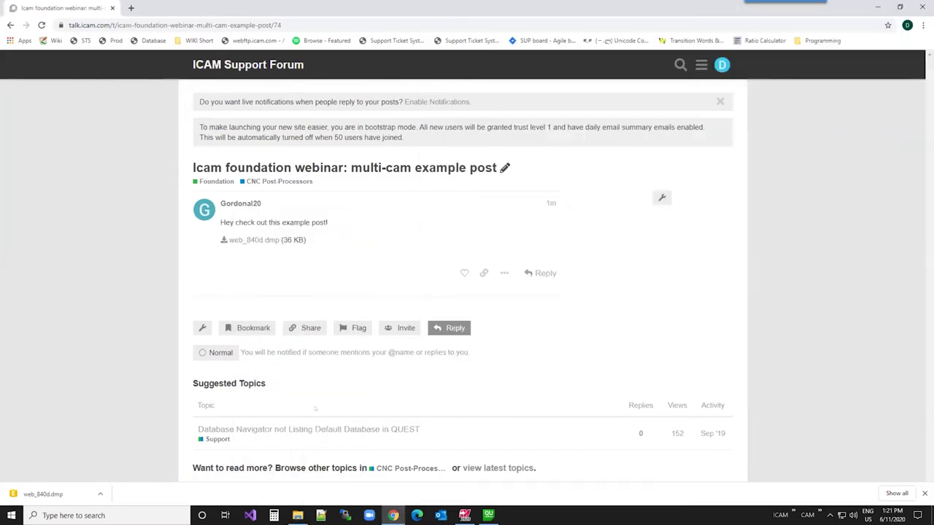
{"action": "left_click", "coordinate": [878, 6]}
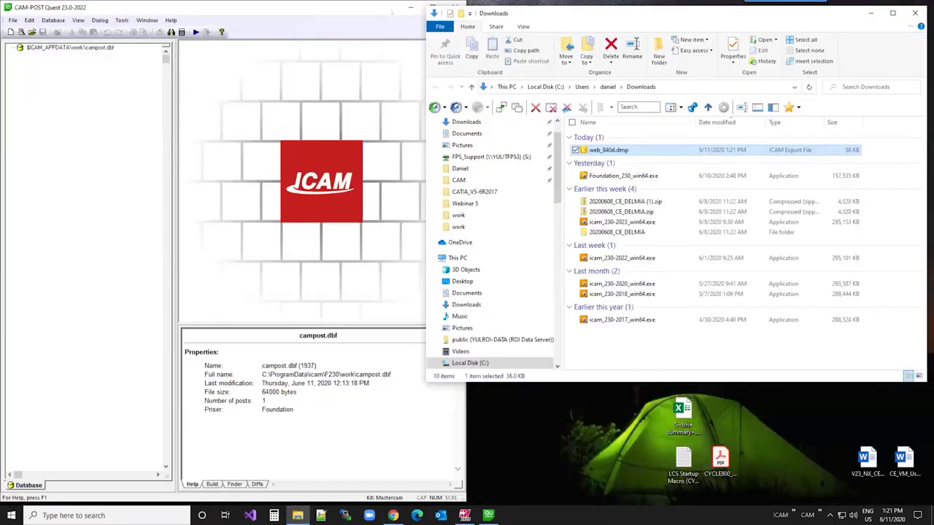
{"action": "left_click", "coordinate": [410, 7]}
{"action": "double_click", "coordinate": [417, 314]}
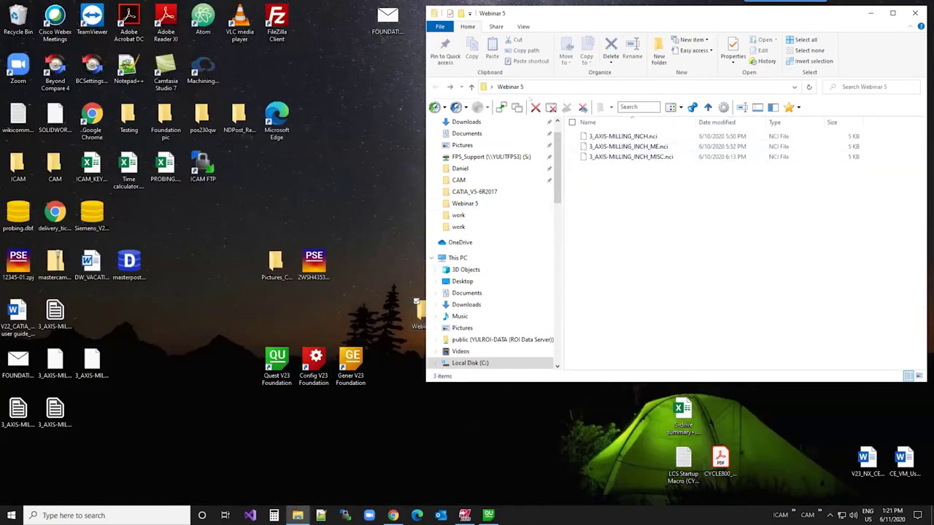
Move web_840d.dmp from the Downloads folder into the desktop's Webinar 5 folder.
{"action": "right_click", "coordinate": [888, 109]}
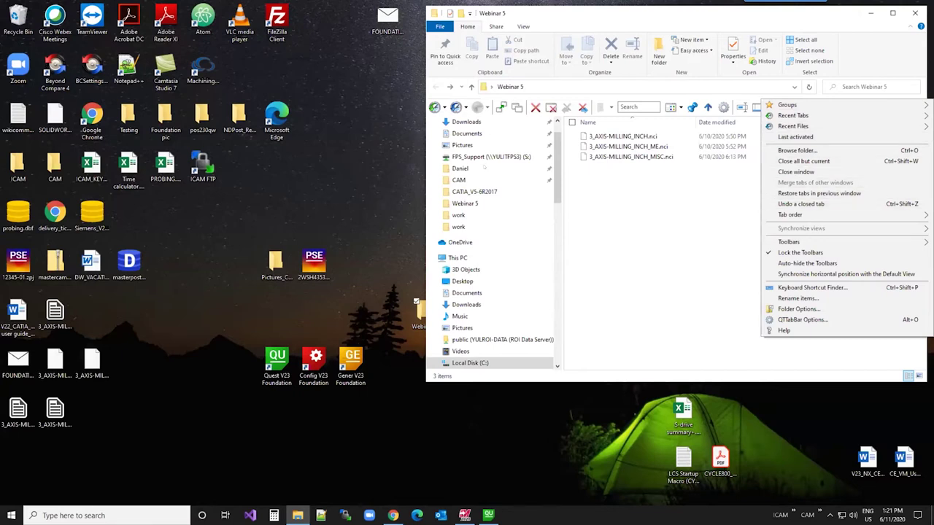
{"action": "left_click", "coordinate": [466, 122]}
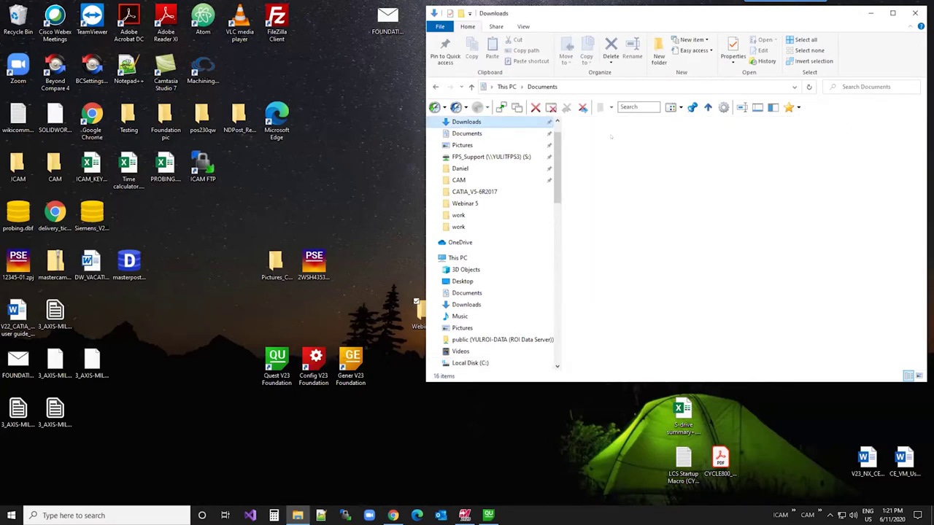
{"action": "left_click_drag", "start_coordinate": [608, 137], "coordinate": [417, 325]}
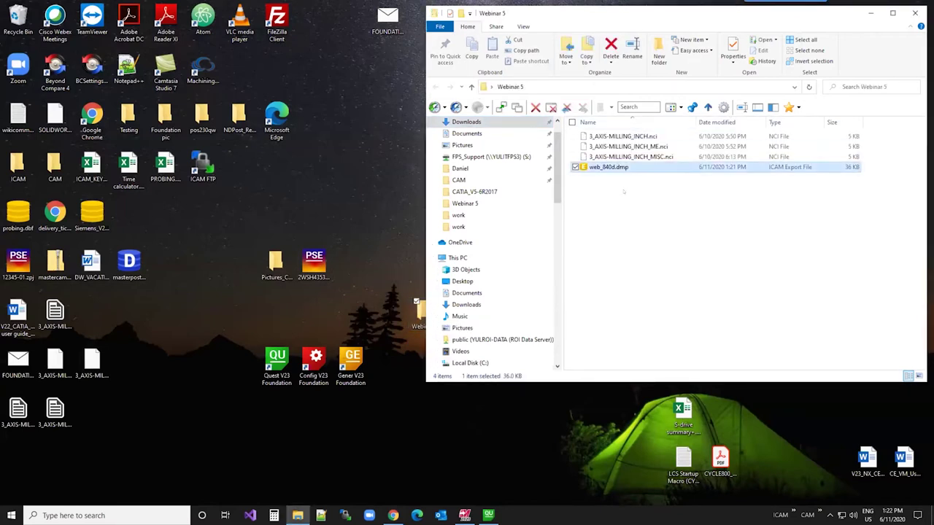
{"action": "left_click", "coordinate": [226, 330]}
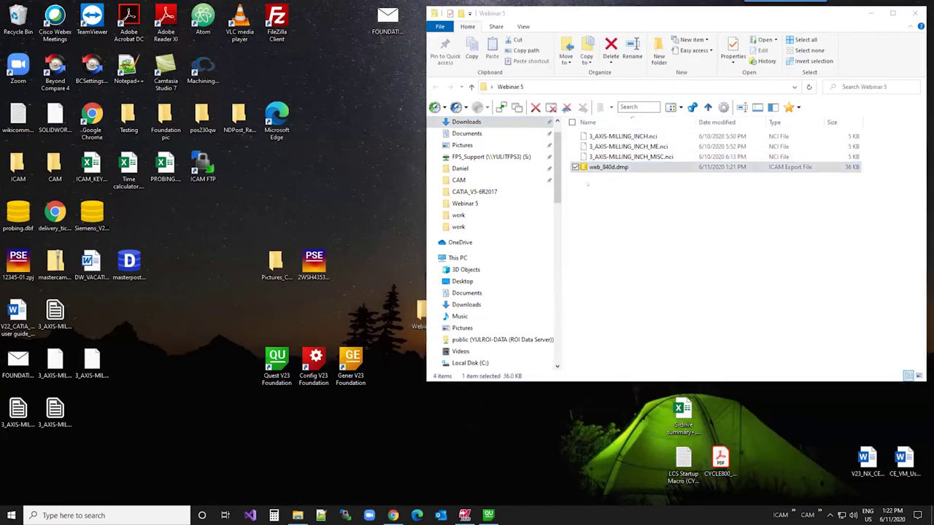
{"action": "left_click", "coordinate": [609, 170]}
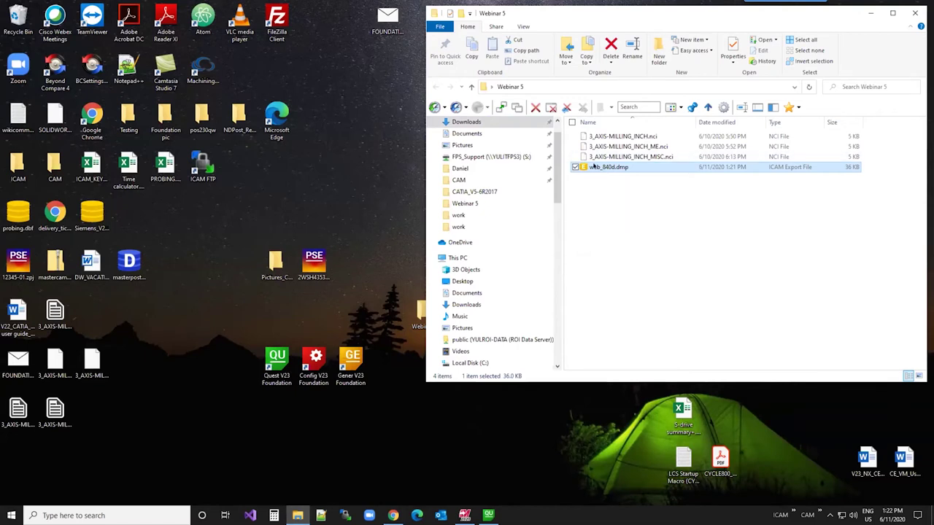
{"action": "left_click", "coordinate": [376, 253]}
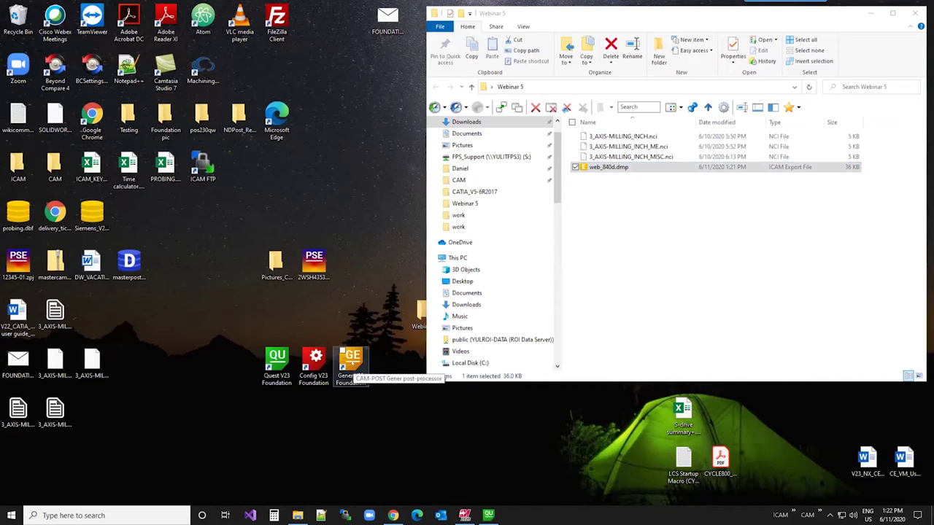
Open the DB Manager from Gener V23 Foundation and close TEST_DATABASE.DBF, keeping campost.dbf open.
{"action": "left_click", "coordinate": [354, 361]}
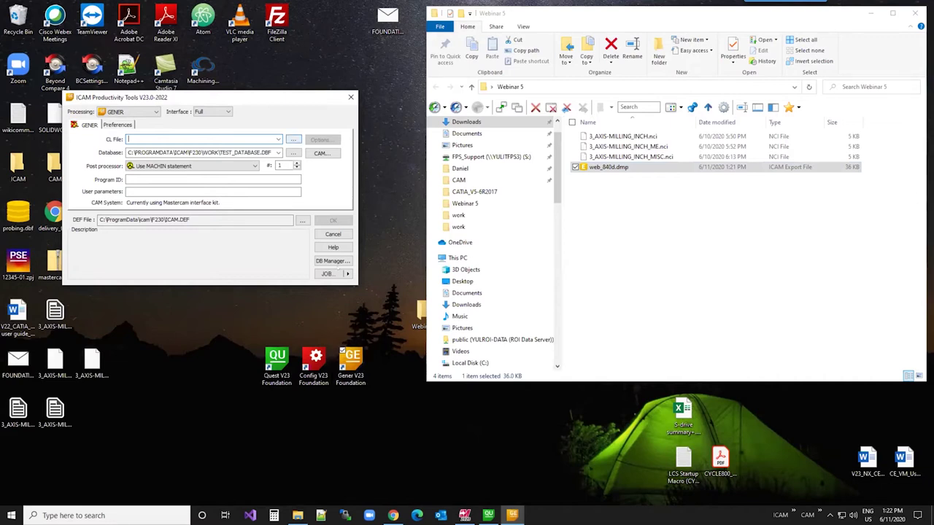
{"action": "left_click", "coordinate": [334, 260]}
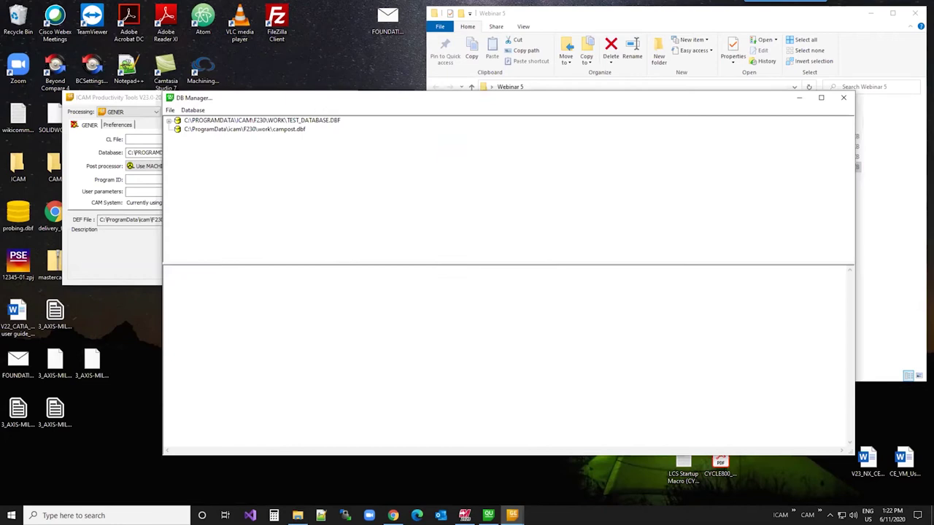
{"action": "right_click", "coordinate": [238, 121]}
{"action": "left_click", "coordinate": [246, 128]}
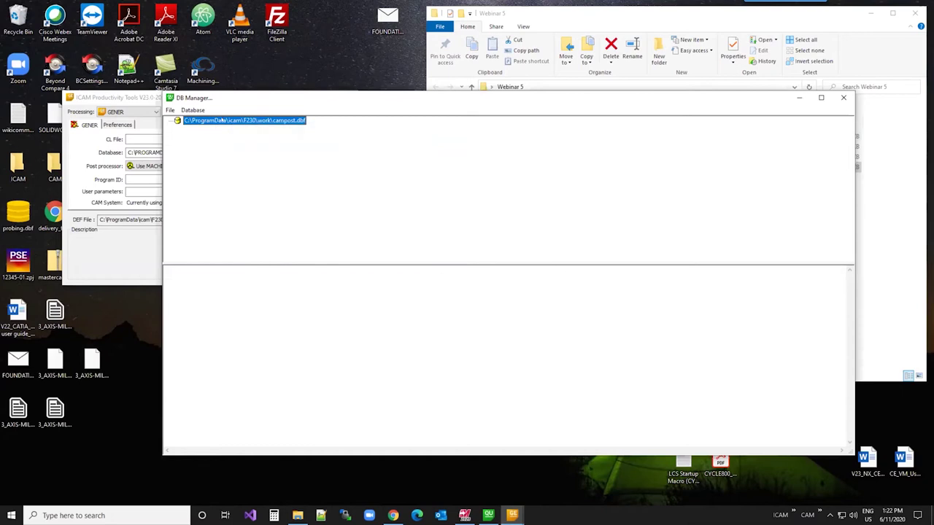
{"action": "left_click_drag", "start_coordinate": [275, 103], "coordinate": [321, 130]}
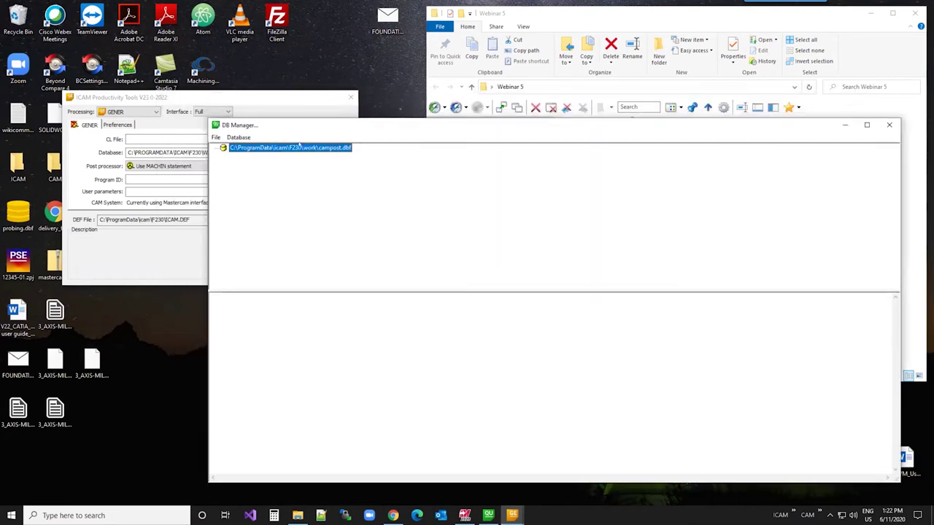
Import web_840d.dmp from the Webinar 5 folder into campost.dbf, and close the DB Manager and Gener.
{"action": "right_click", "coordinate": [283, 147]}
{"action": "key", "text": "Escape"}
{"action": "right_click", "coordinate": [284, 148]}
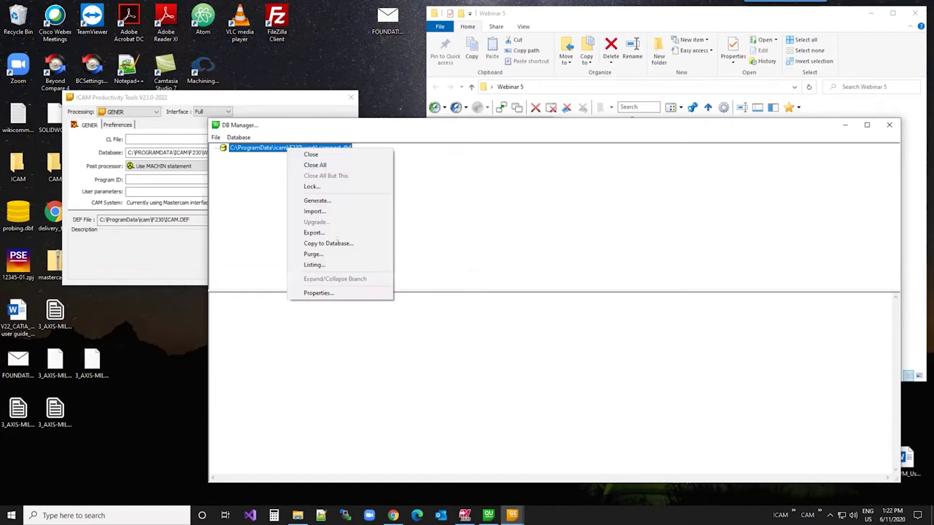
{"action": "left_click", "coordinate": [315, 211]}
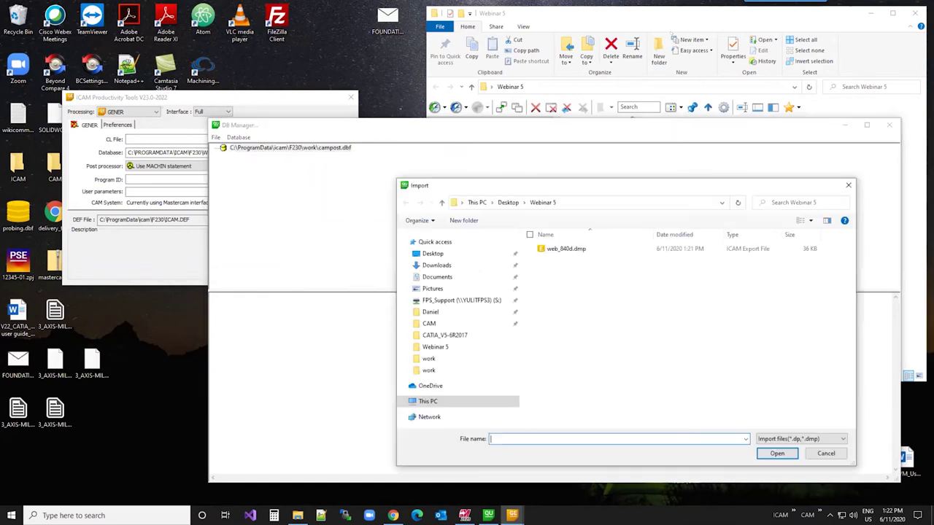
{"action": "left_click", "coordinate": [576, 249]}
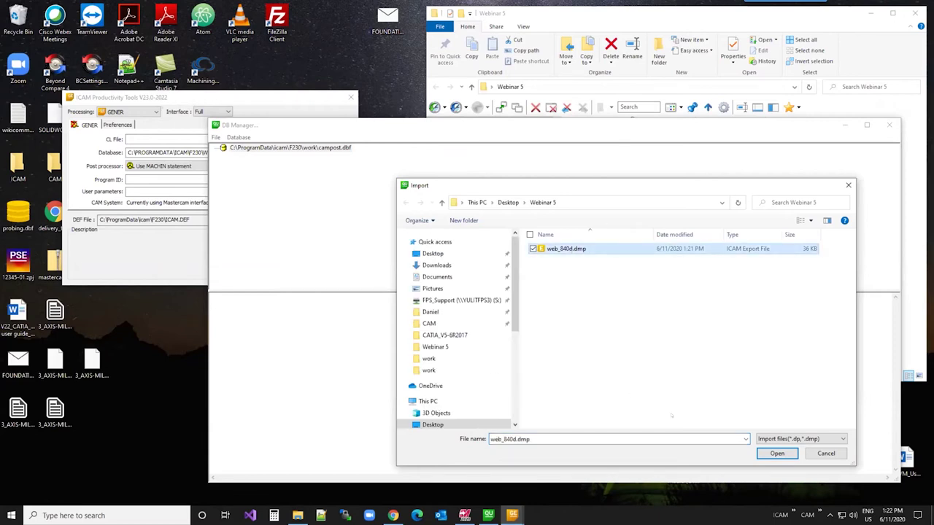
{"action": "left_click", "coordinate": [764, 454]}
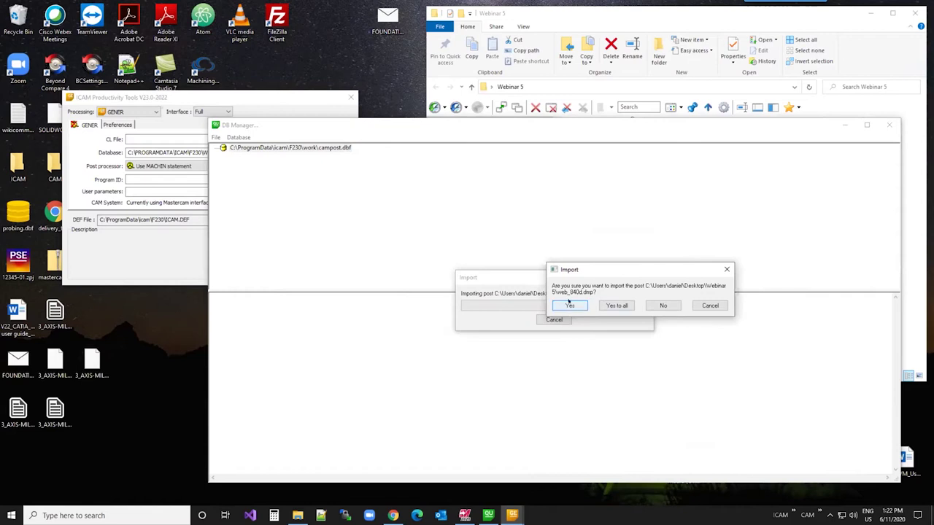
{"action": "left_click", "coordinate": [570, 306]}
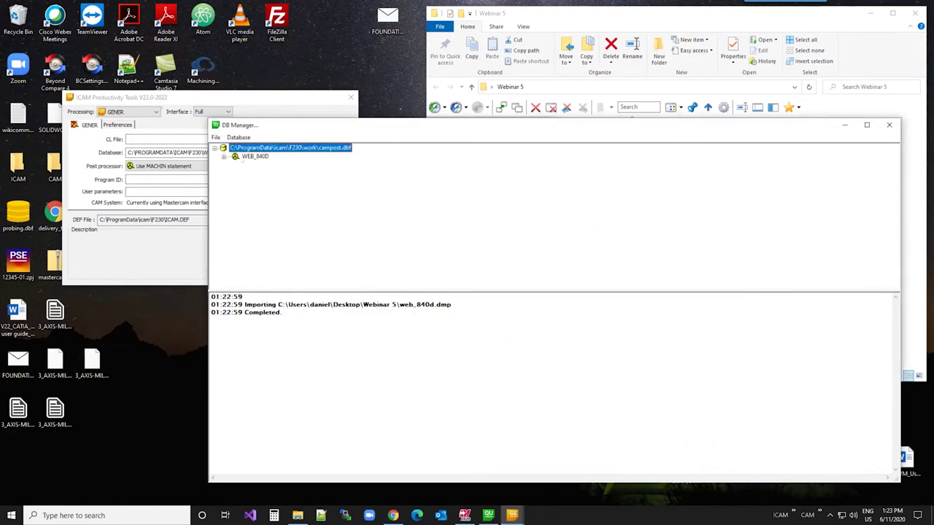
{"action": "left_click", "coordinate": [255, 157]}
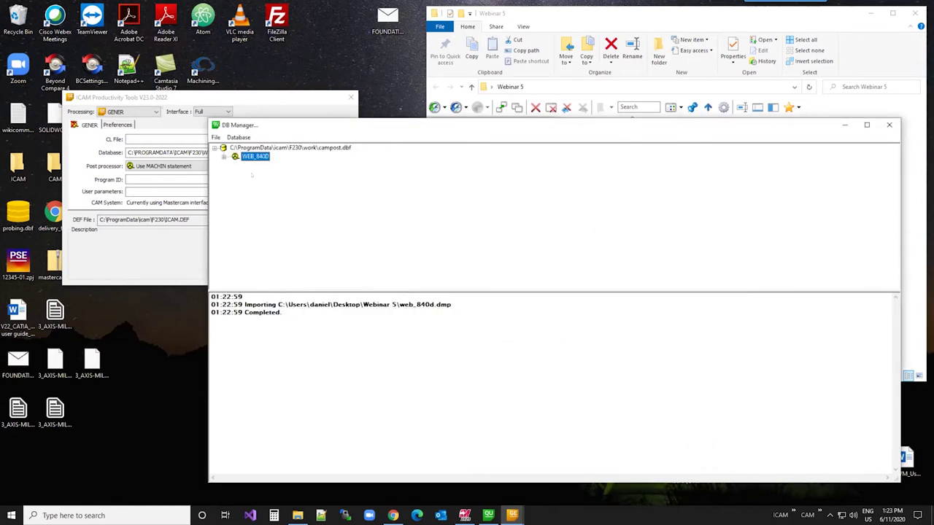
{"action": "left_click", "coordinate": [889, 125]}
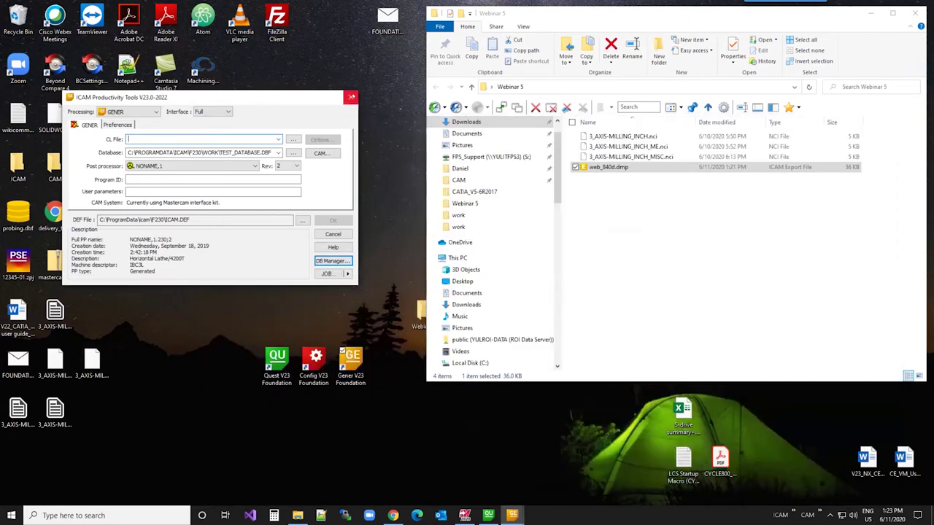
{"action": "left_click", "coordinate": [350, 97]}
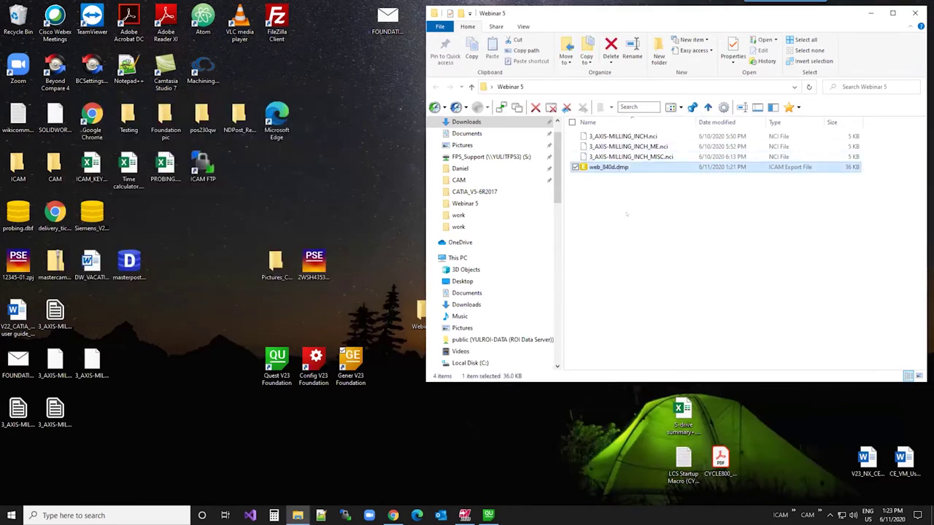
Switch to CAM-POST Quest, open the WEB_840D post from campost.dbf and launch GENER to test it.
{"action": "left_click", "coordinate": [488, 515]}
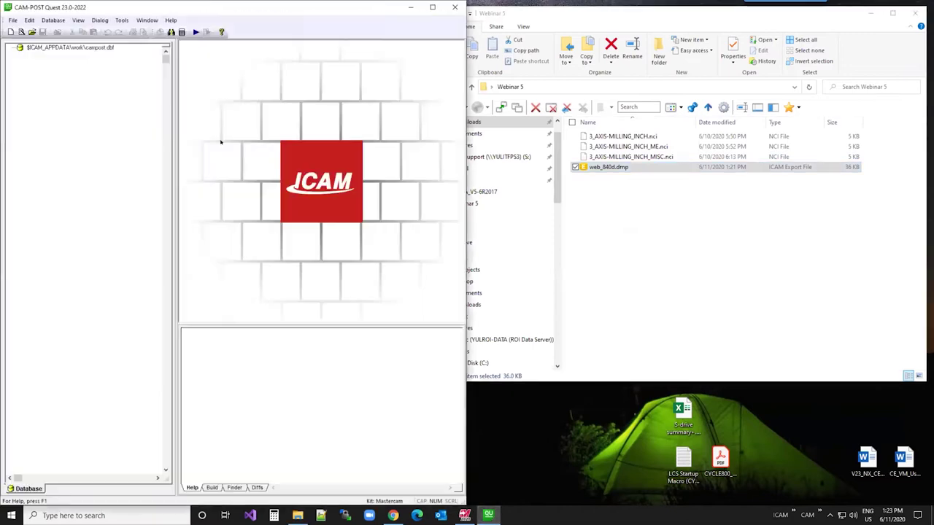
{"action": "left_click", "coordinate": [78, 48]}
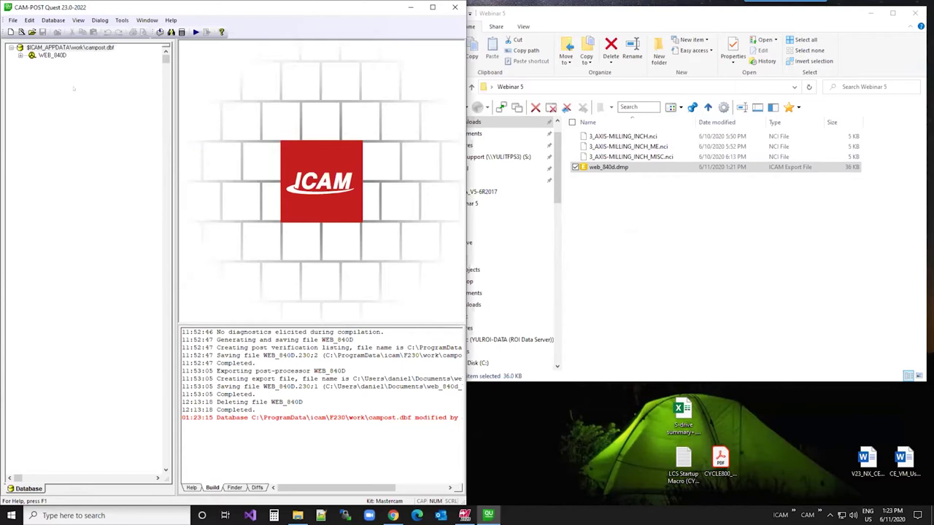
{"action": "double_click", "coordinate": [51, 55]}
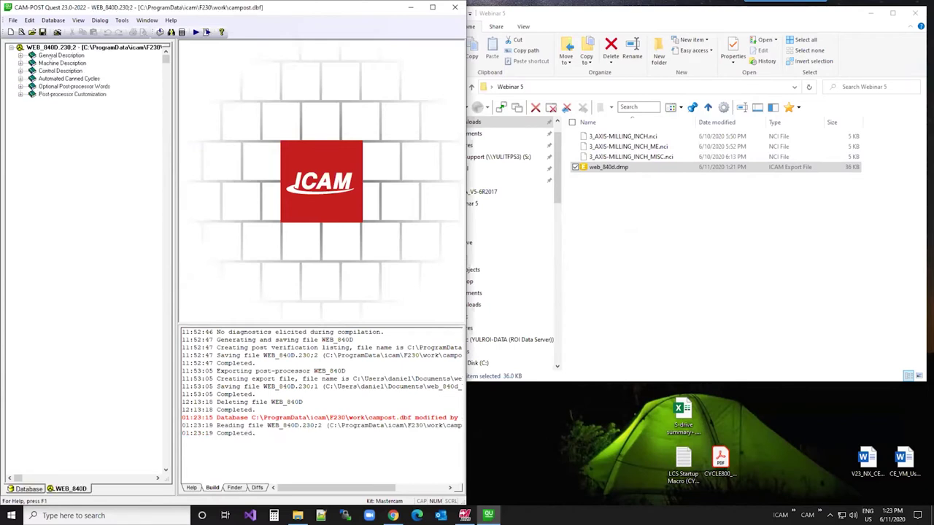
{"action": "key", "text": "F5"}
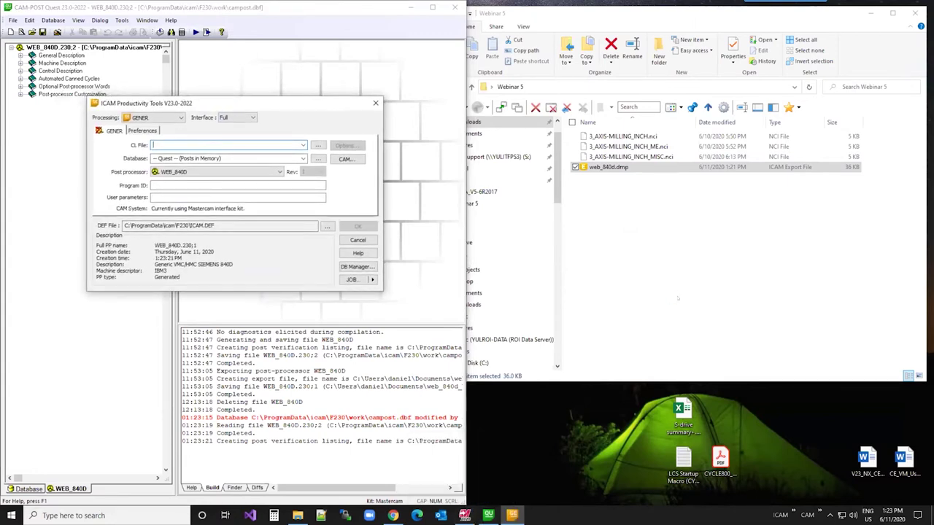
Switch to Mastercam and try post processing with only NCI file output enabled, leaving the dialog without generating a file.
{"action": "left_click", "coordinate": [464, 515]}
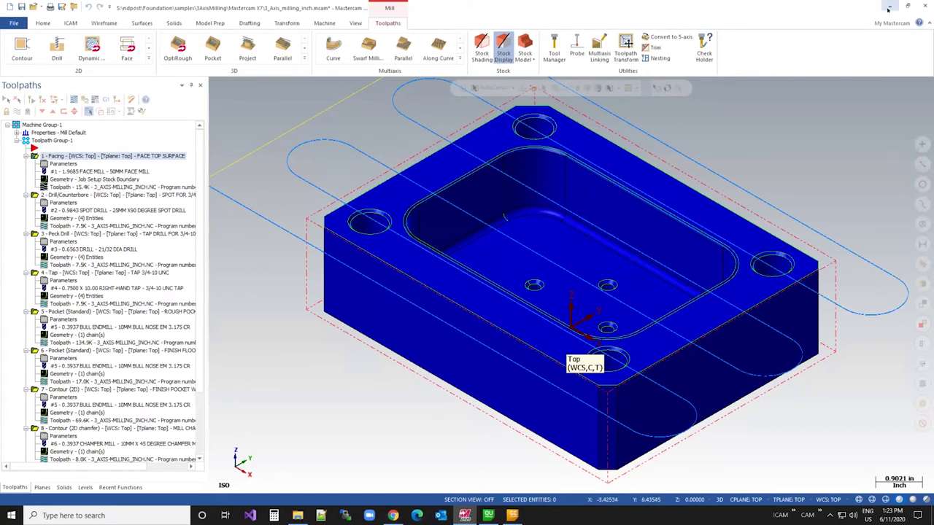
{"action": "left_click", "coordinate": [106, 99]}
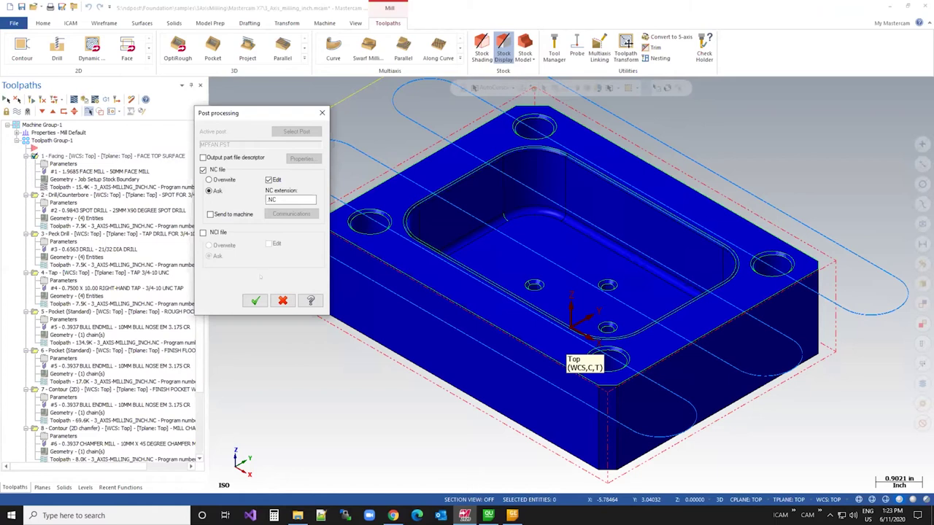
{"action": "left_click", "coordinate": [203, 232]}
{"action": "left_click", "coordinate": [203, 169]}
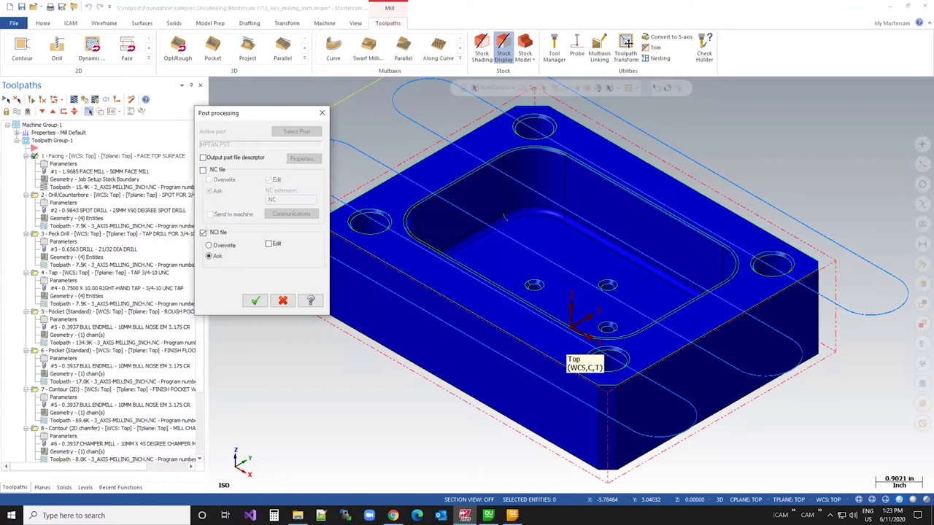
{"action": "left_click", "coordinate": [321, 112]}
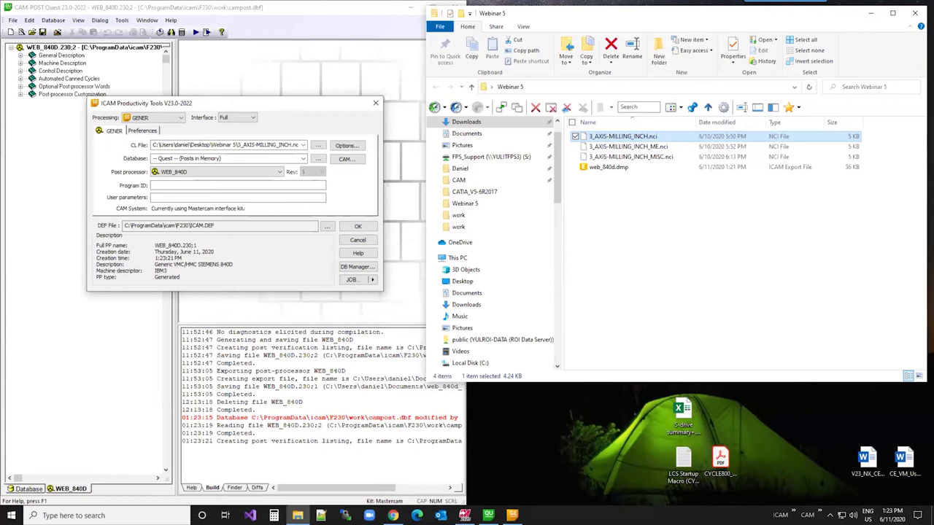
Run GENER with the WEB_840D post on 3_AXIS-MILLING_INCH.nci from the Webinar 5 folder.
{"action": "left_click", "coordinate": [356, 227]}
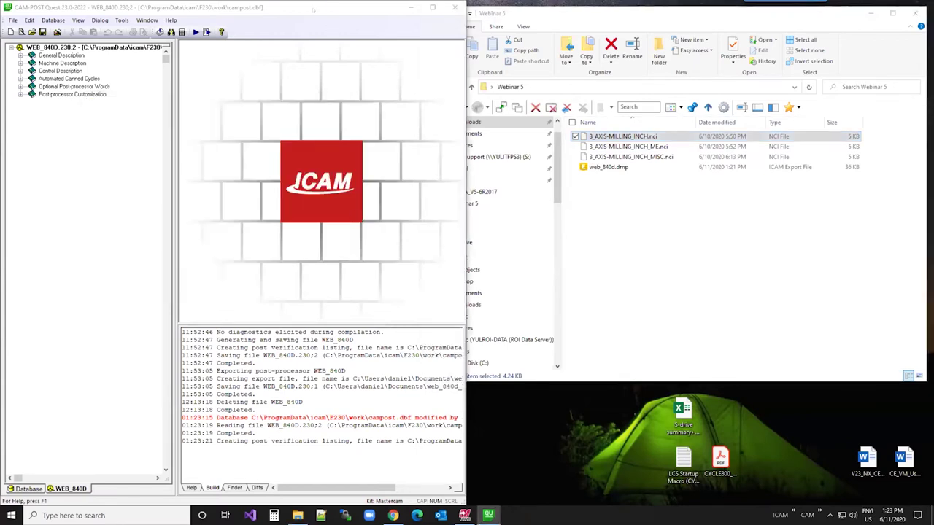
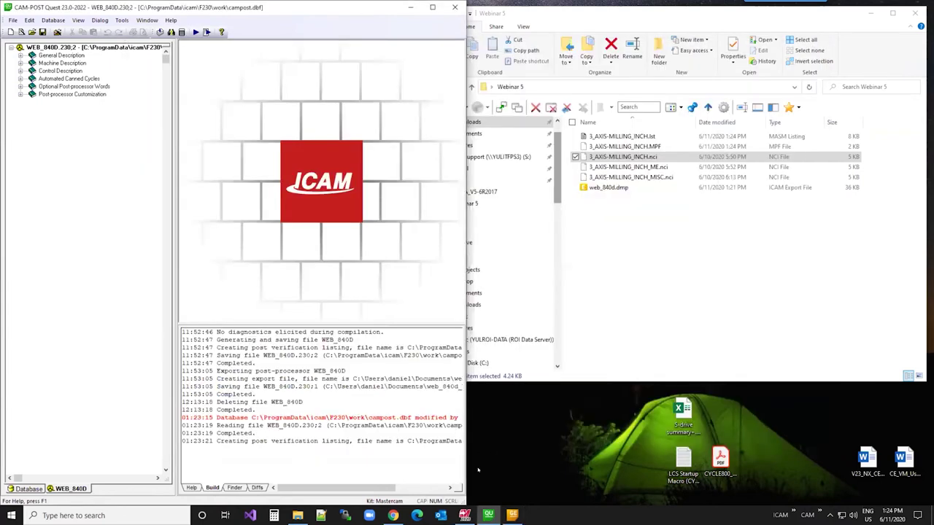
Switch to Mastercam and view the mill toolpath types available at the insertion point above the Facing operation.
{"action": "left_click", "coordinate": [465, 515]}
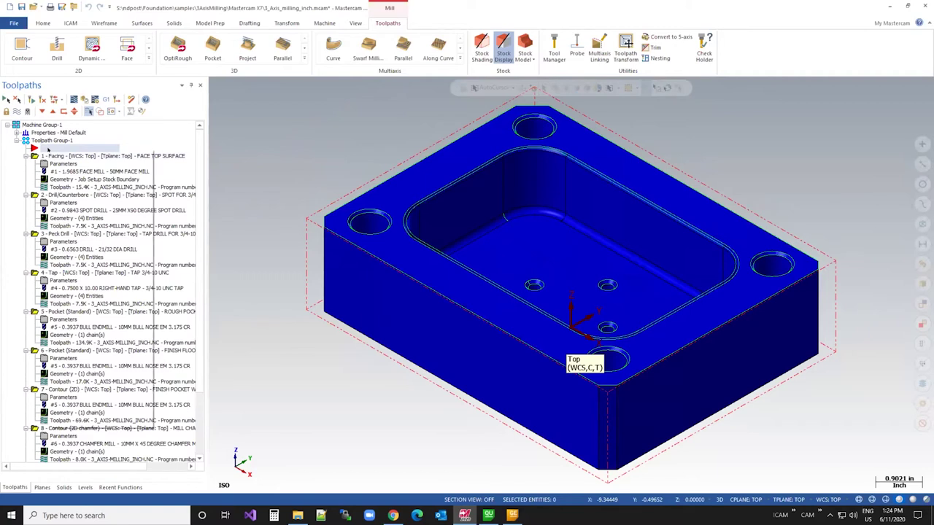
{"action": "right_click", "coordinate": [47, 148]}
{"action": "mouse_move", "coordinate": [88, 154]}
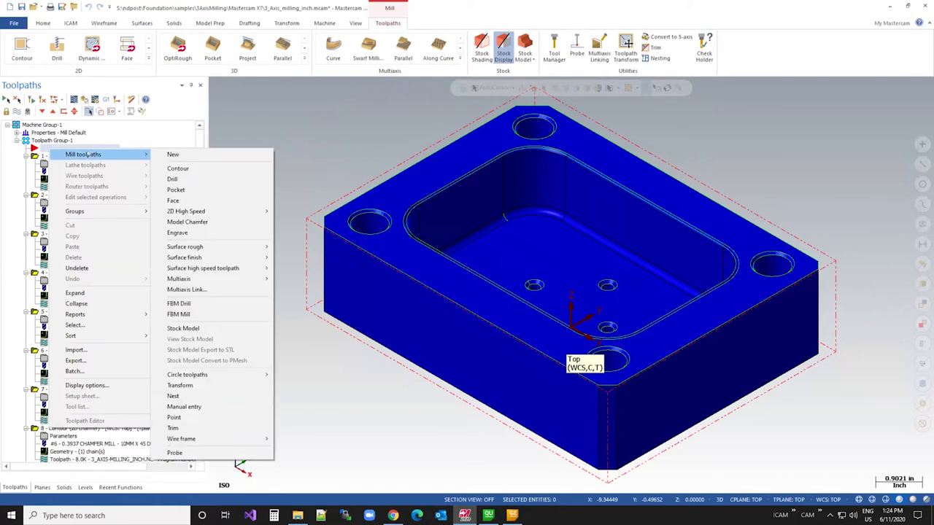
{"action": "key", "text": "Escape"}
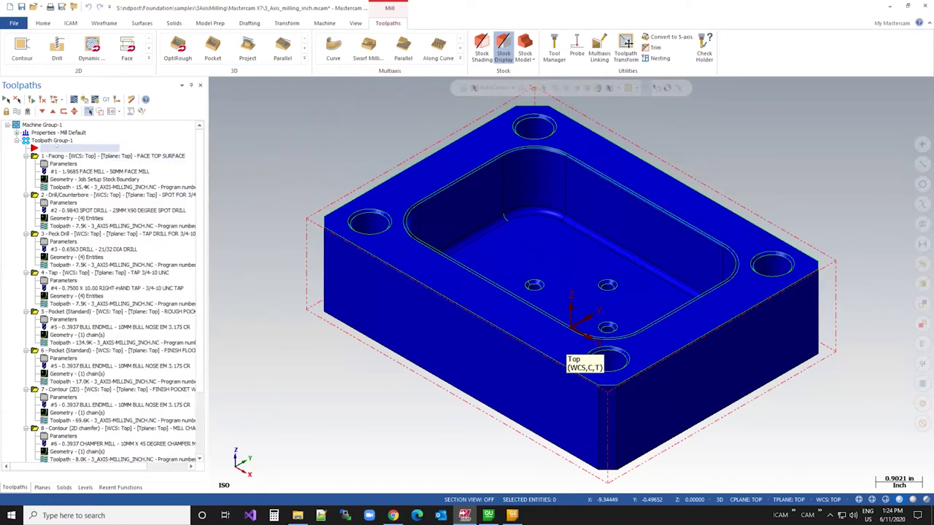
Insert a manual entry operation above the Facing operation with the text SET/MCHTOL,0.01,"ROUGH", output as code.
{"action": "right_click", "coordinate": [58, 149]}
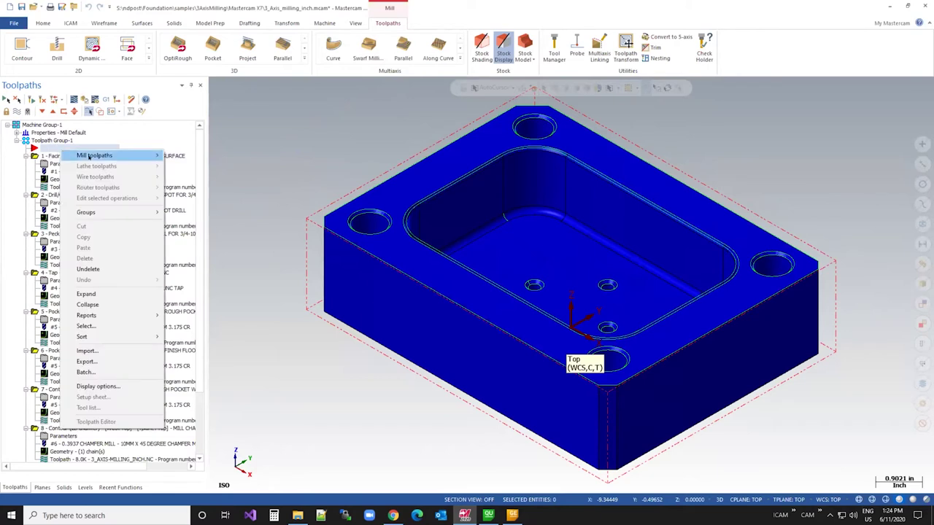
{"action": "mouse_move", "coordinate": [89, 156]}
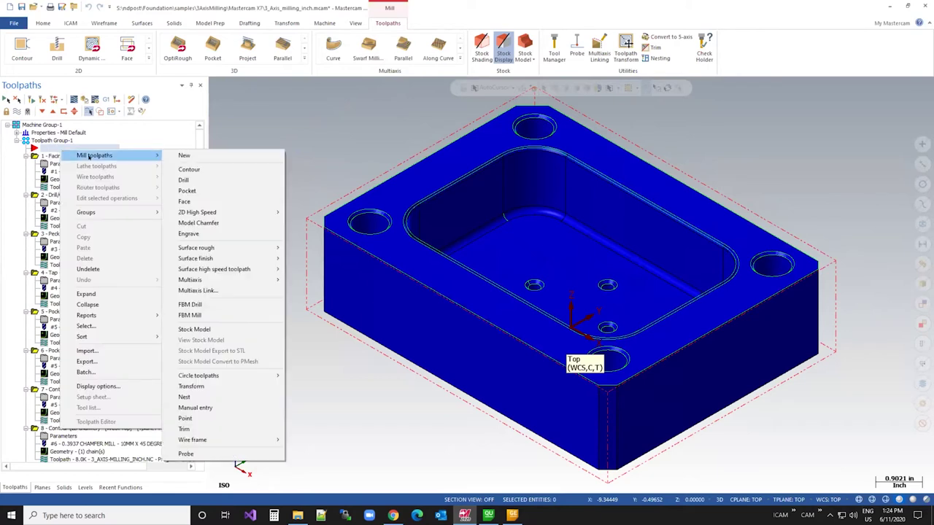
{"action": "left_click", "coordinate": [212, 409]}
{"action": "left_click_drag", "start_coordinate": [346, 166], "coordinate": [243, 154]}
{"action": "key", "text": "BackSpace"}
{"action": "type", "text": "SET/MCHTOL,"}
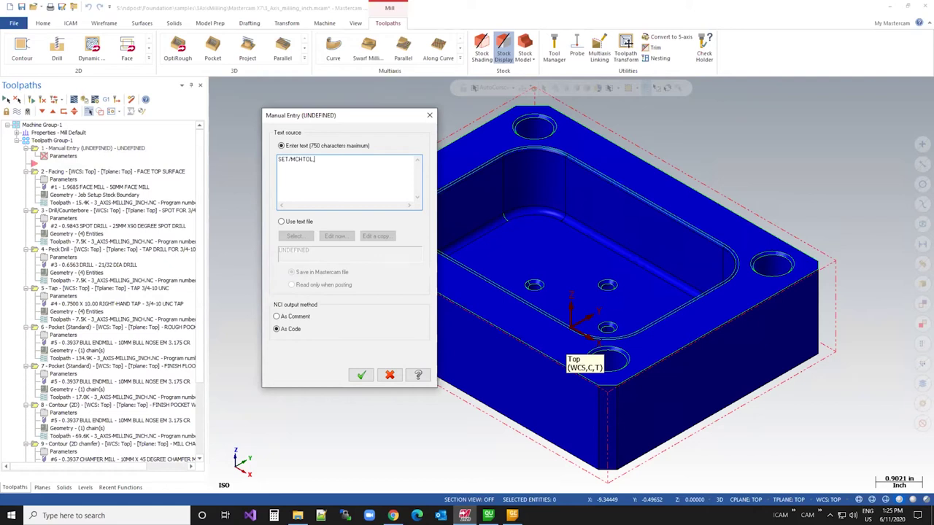
{"action": "type", "text": "0.01,\"ROUGH\""}
{"action": "left_click", "coordinate": [359, 375]}
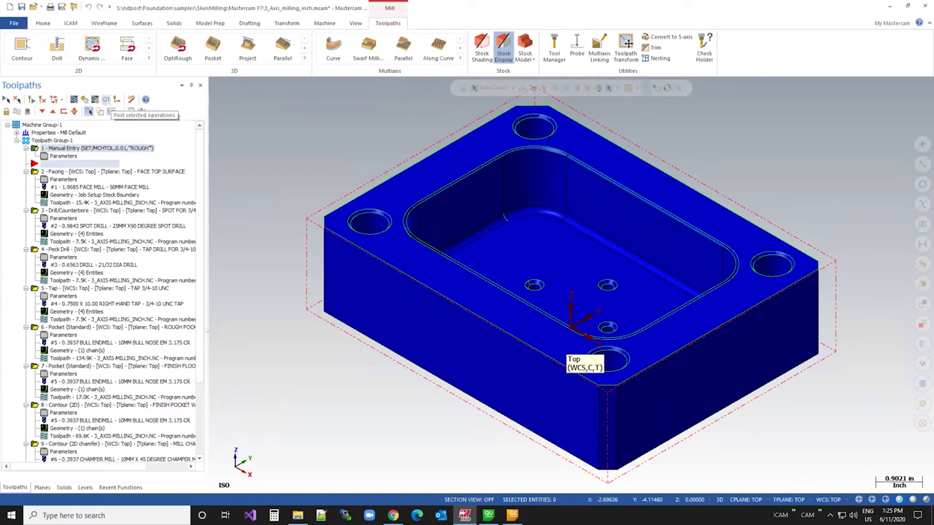
Switch to the GENER launcher and load 3_AXIS-MILLING_INCH_ME.nci with the WEB_840D post-processor.
{"action": "left_click", "coordinate": [106, 100]}
{"action": "left_click", "coordinate": [465, 515]}
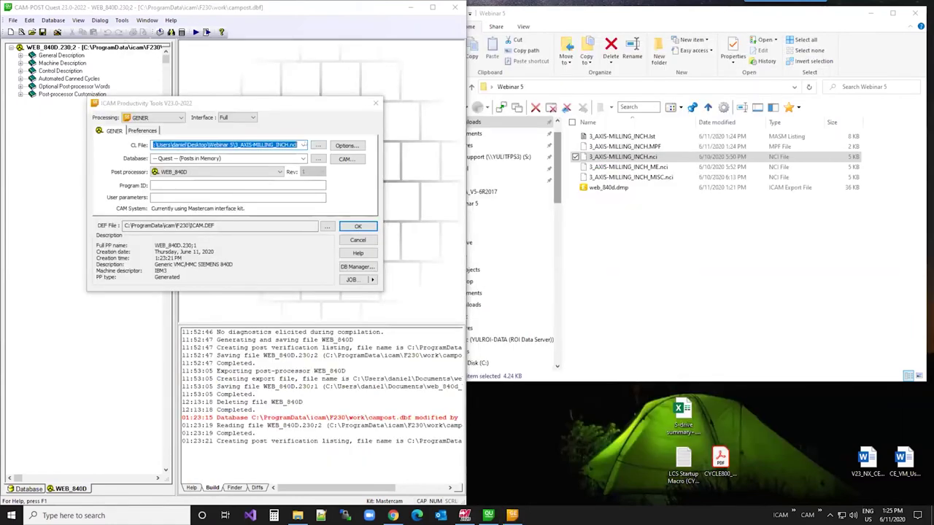
{"action": "left_click", "coordinate": [303, 145]}
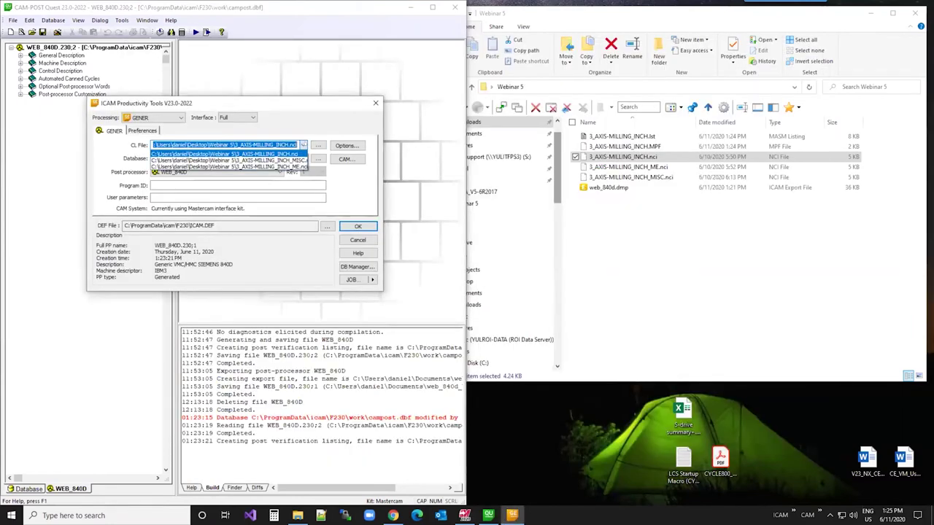
{"action": "left_click", "coordinate": [359, 225]}
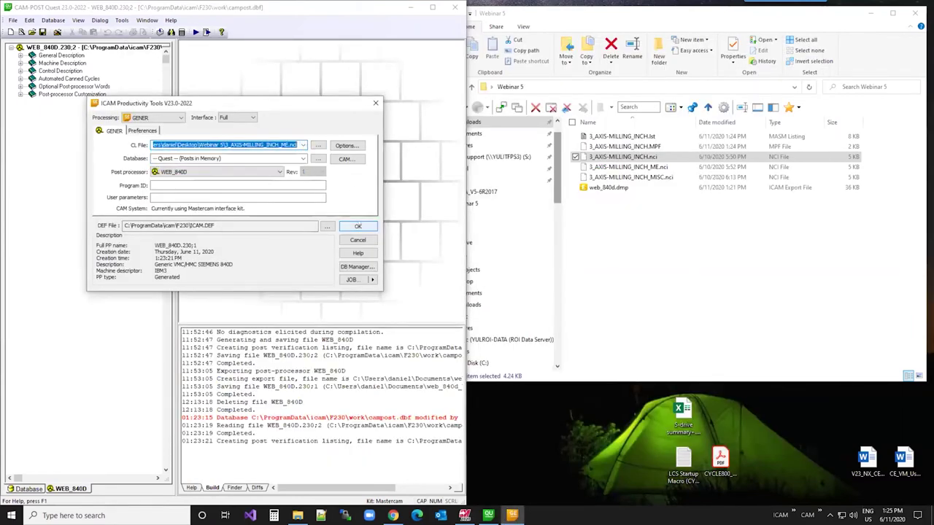
{"action": "left_click", "coordinate": [359, 225]}
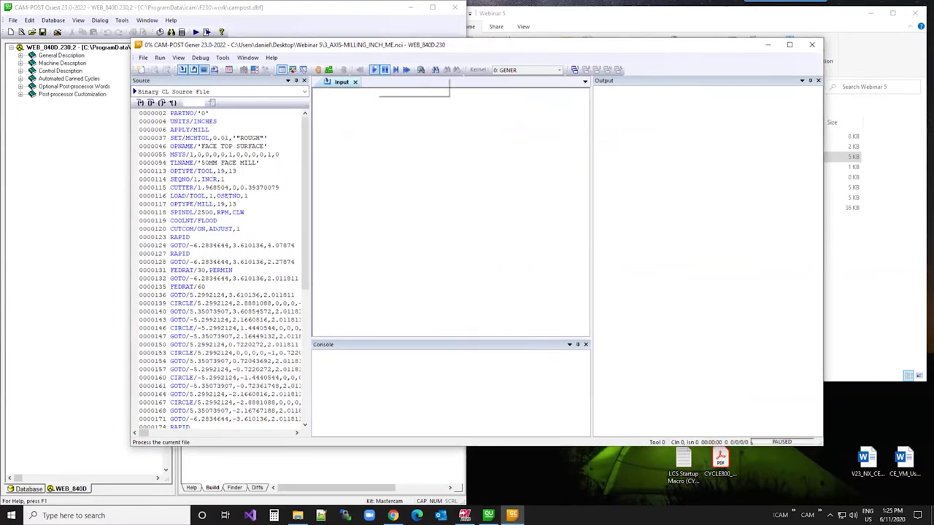
Process the whole file from the SET/MCHTOL check onward and synchronize the source with the output's CYCLE832 "ROUGH" line.
{"action": "left_click", "coordinate": [203, 138]}
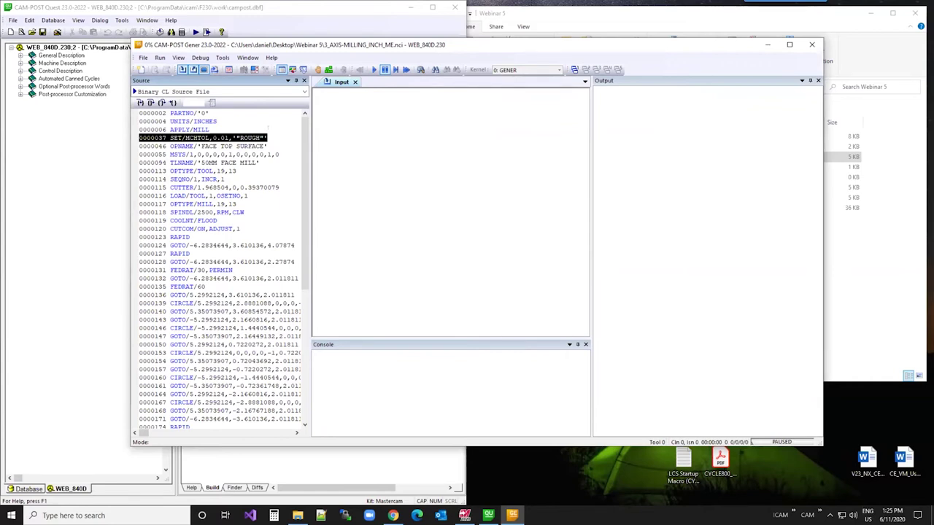
{"action": "key", "text": "F5"}
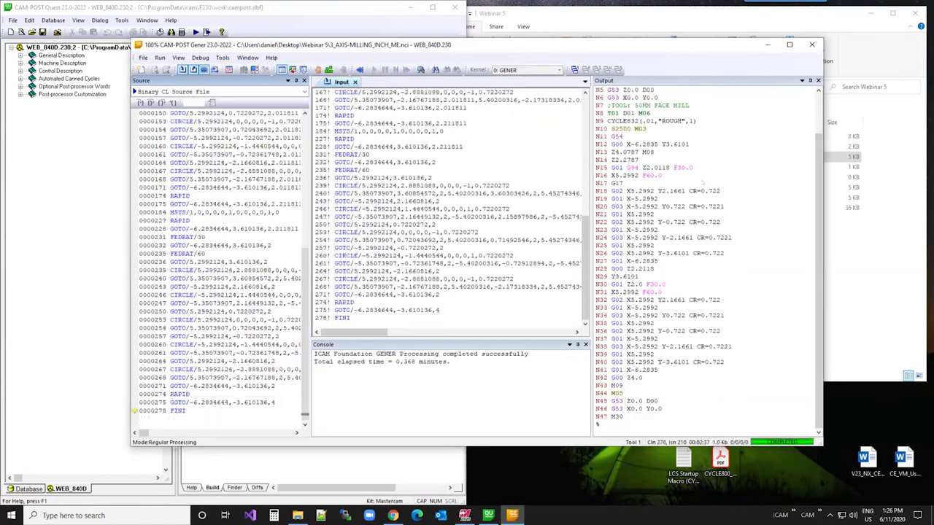
{"action": "scroll", "coordinate": [706, 255], "scroll_direction": "up", "scroll_amount": 2}
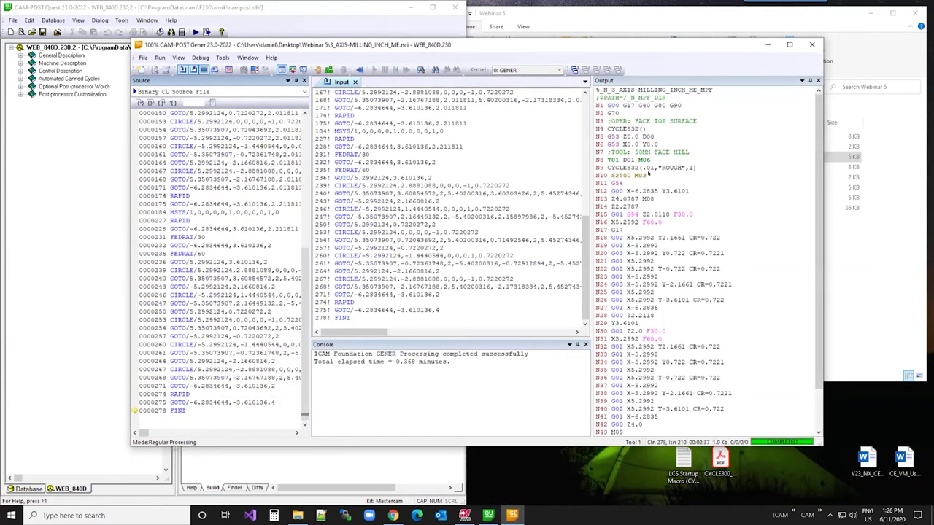
{"action": "right_click", "coordinate": [648, 170]}
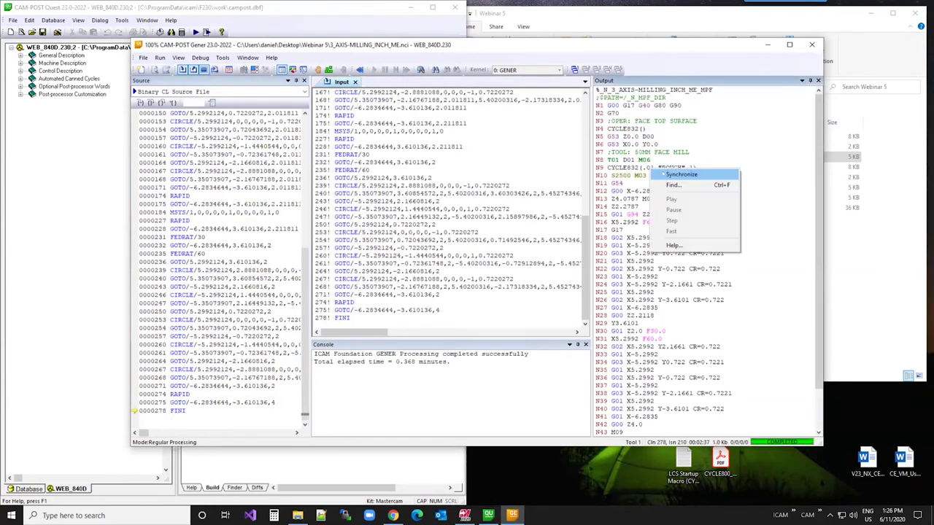
{"action": "left_click", "coordinate": [664, 183]}
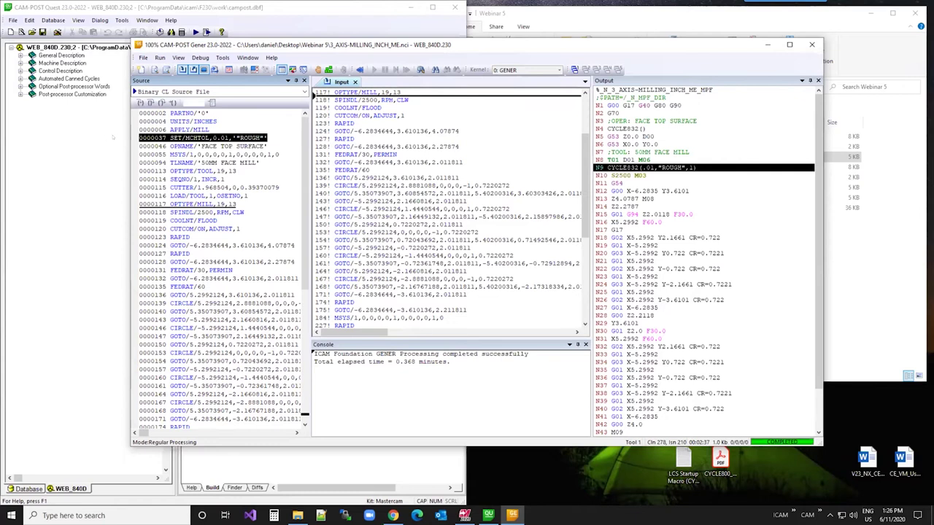
Switch to CAM-POST Quest and view the TOL_VALUE custom macro within the Operation event macro, widening the window to read it.
{"action": "left_click", "coordinate": [113, 136]}
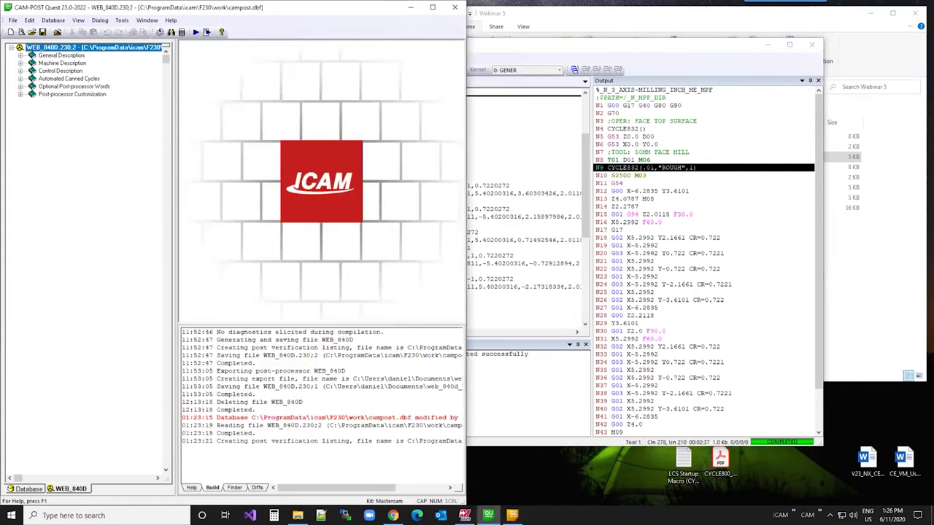
{"action": "left_click", "coordinate": [21, 95]}
{"action": "left_click", "coordinate": [30, 125]}
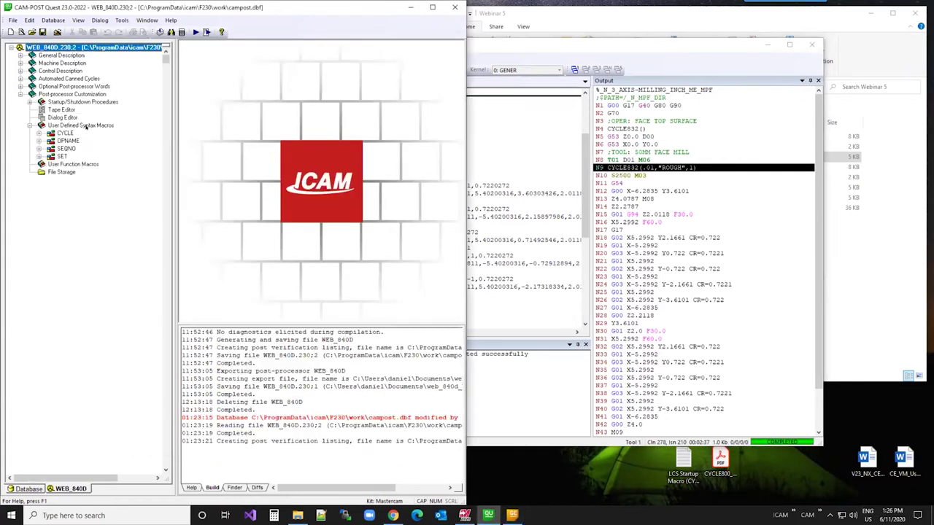
{"action": "left_click", "coordinate": [30, 101]}
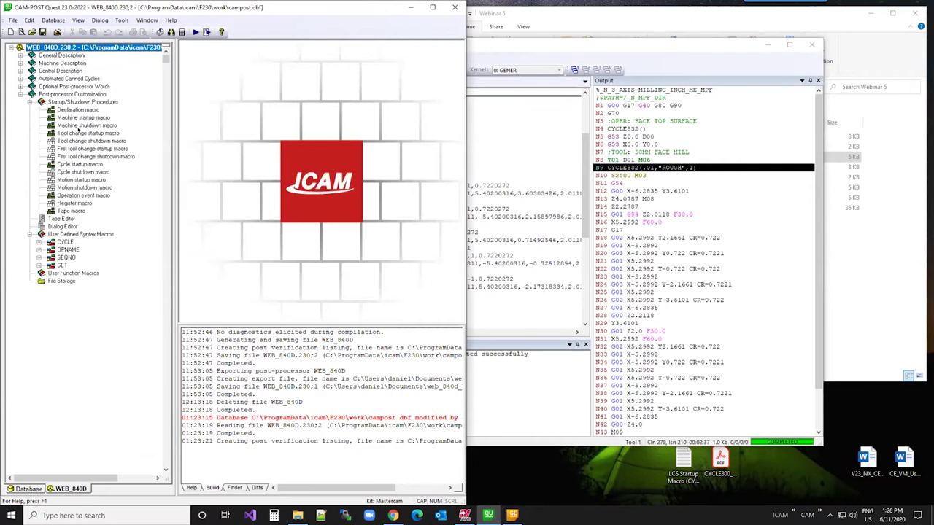
{"action": "left_click", "coordinate": [83, 195]}
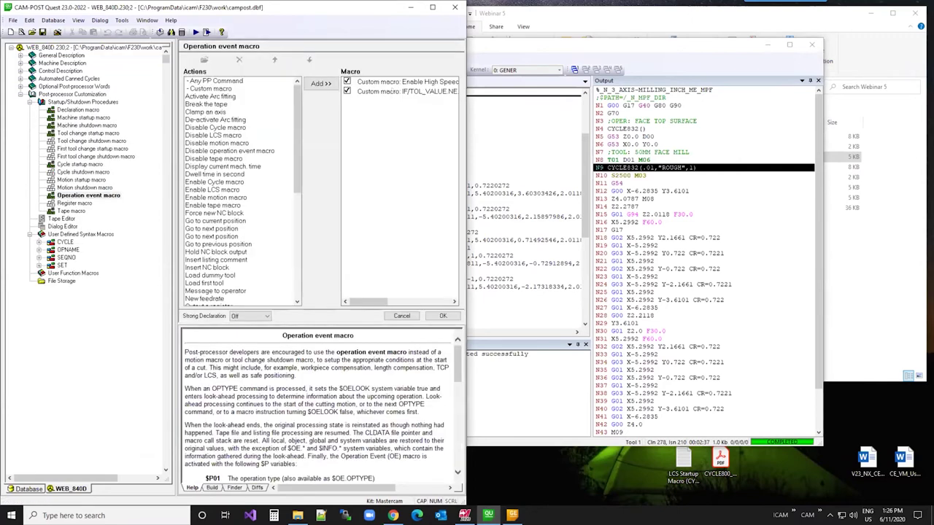
{"action": "double_click", "coordinate": [405, 91]}
{"action": "left_click_drag", "start_coordinate": [466, 263], "coordinate": [619, 263]}
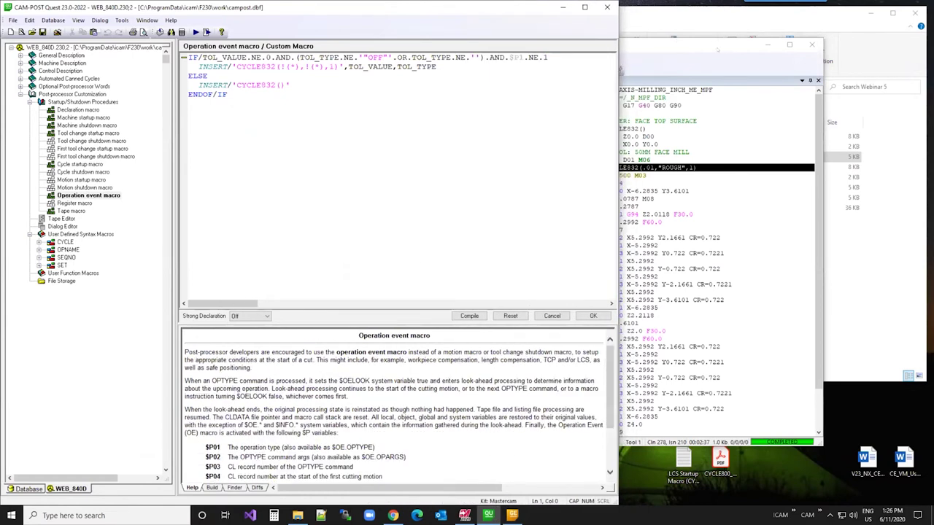
Switch to Mastercam and delete the SET/MCHTOL manual entry operation.
{"action": "left_click", "coordinate": [718, 50]}
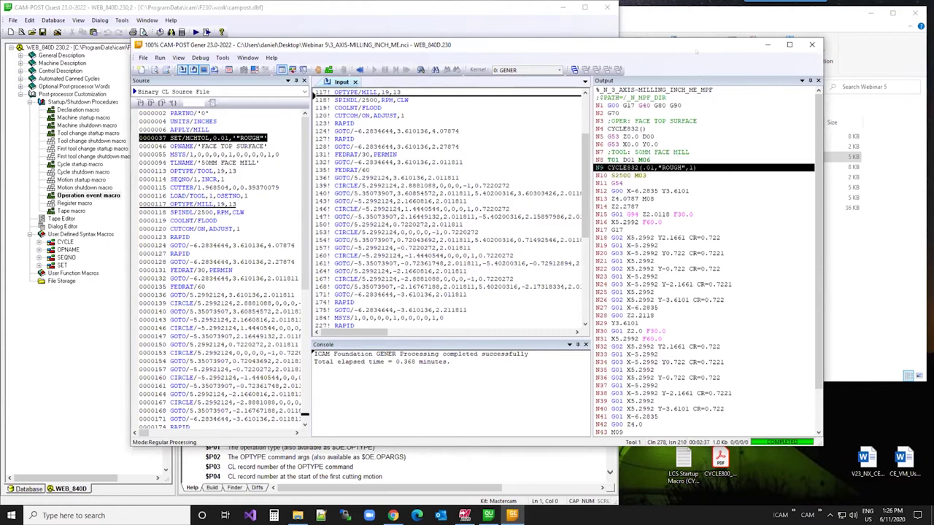
{"action": "key", "text": "alt+Tab"}
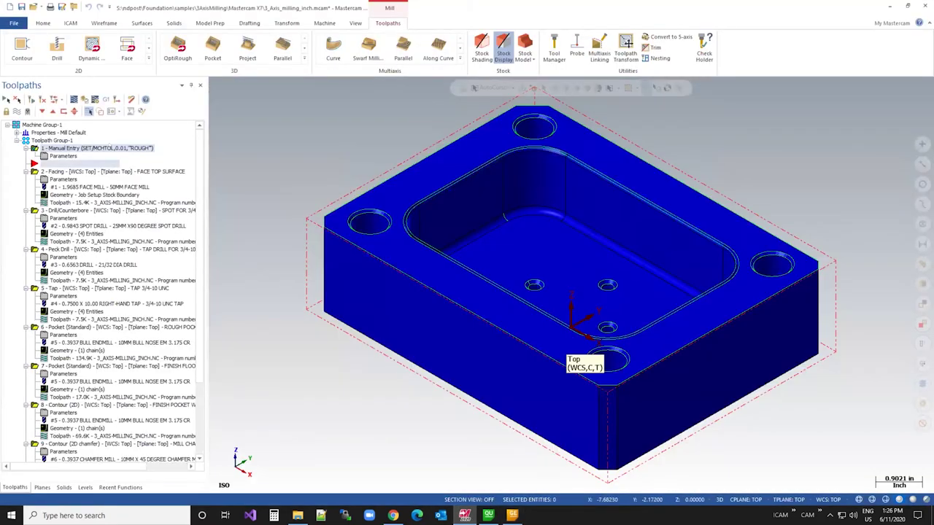
{"action": "key", "text": "Delete"}
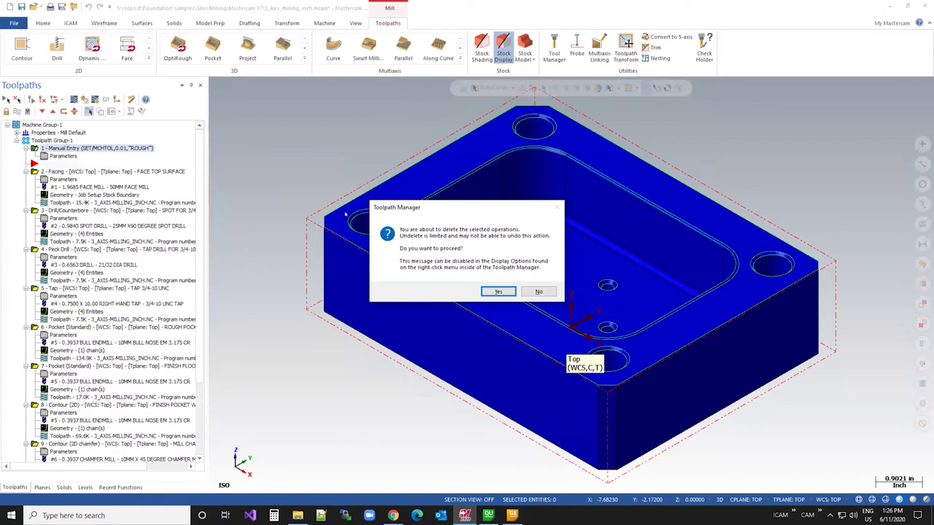
{"action": "left_click", "coordinate": [499, 292]}
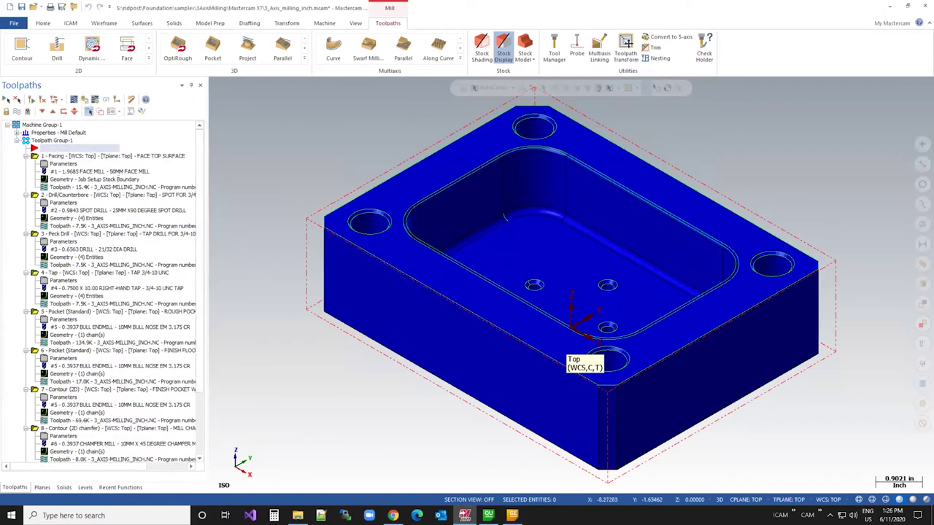
Examine the Facing operation's miscellaneous values for the CYCLE832 setting and its tolerance value.
{"action": "left_click", "coordinate": [64, 164]}
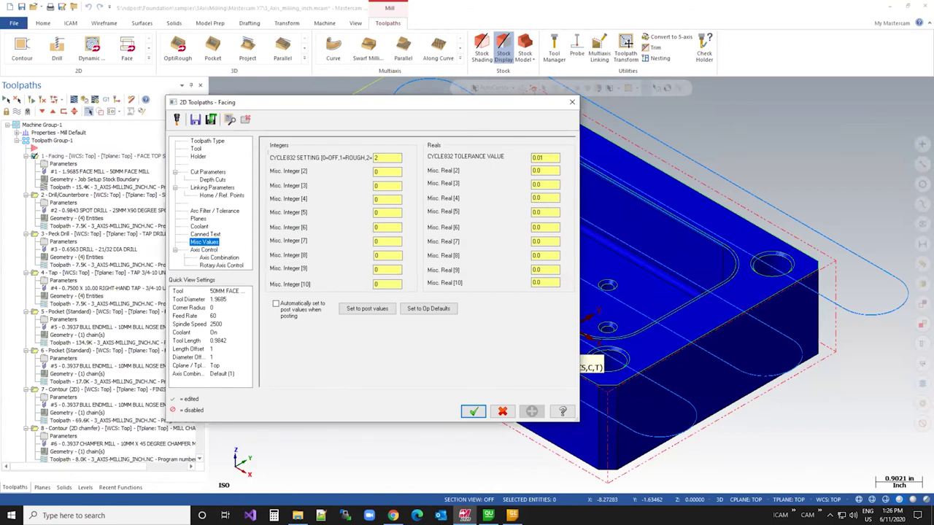
{"action": "mouse_move", "coordinate": [369, 157]}
{"action": "left_mouse_down"}
{"action": "mouse_move", "coordinate": [270, 157]}
{"action": "mouse_move", "coordinate": [373, 158]}
{"action": "left_mouse_up"}
{"action": "left_click", "coordinate": [280, 157]}
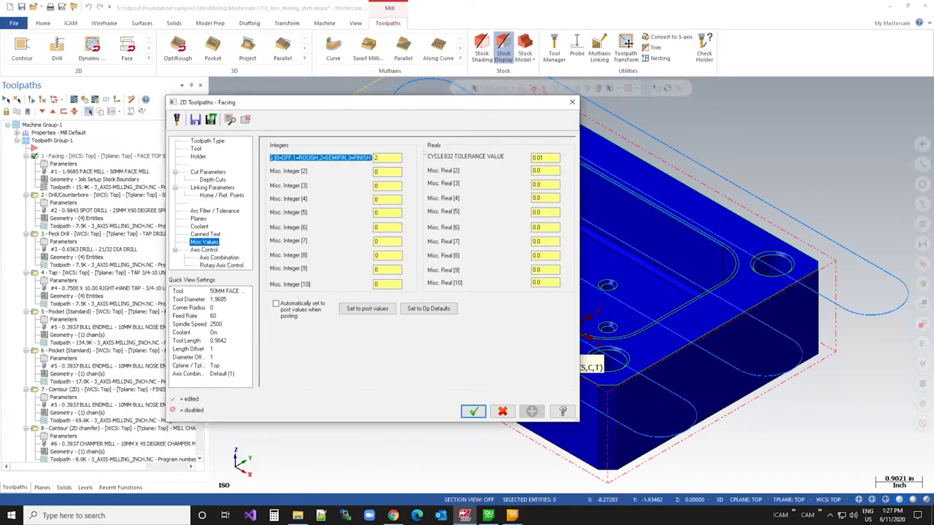
{"action": "left_click", "coordinate": [504, 156]}
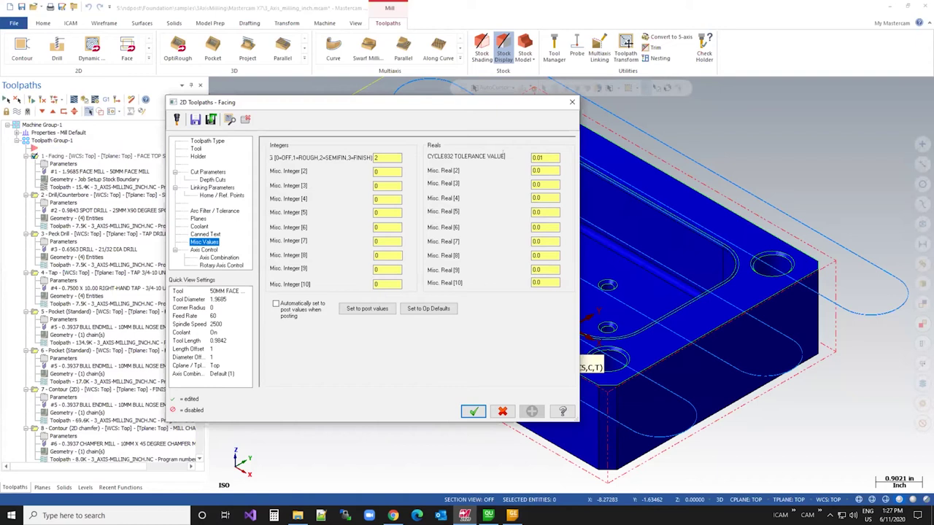
{"action": "left_click_drag", "start_coordinate": [292, 157], "coordinate": [391, 166]}
{"action": "left_click", "coordinate": [282, 158]}
{"action": "left_click", "coordinate": [322, 155]}
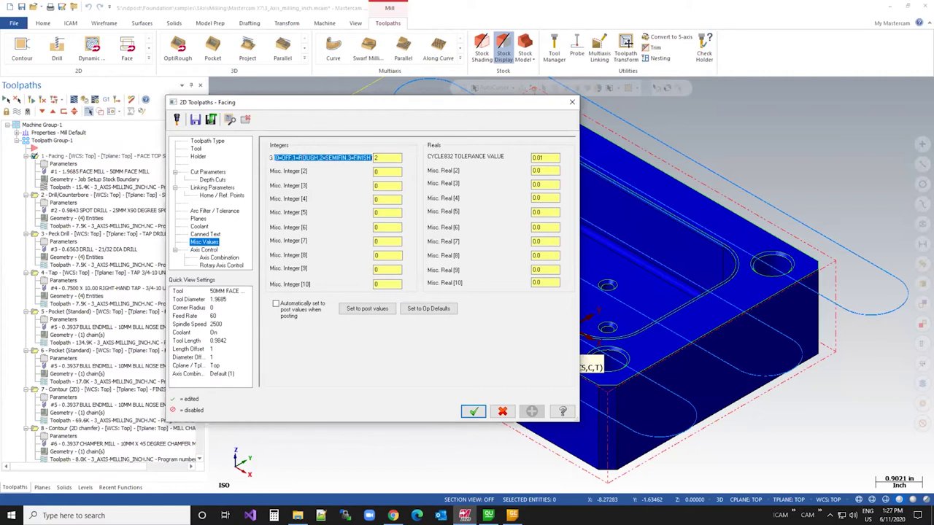
{"action": "left_click", "coordinate": [282, 157]}
{"action": "left_click_drag", "start_coordinate": [281, 157], "coordinate": [372, 157]}
{"action": "left_click", "coordinate": [356, 157]}
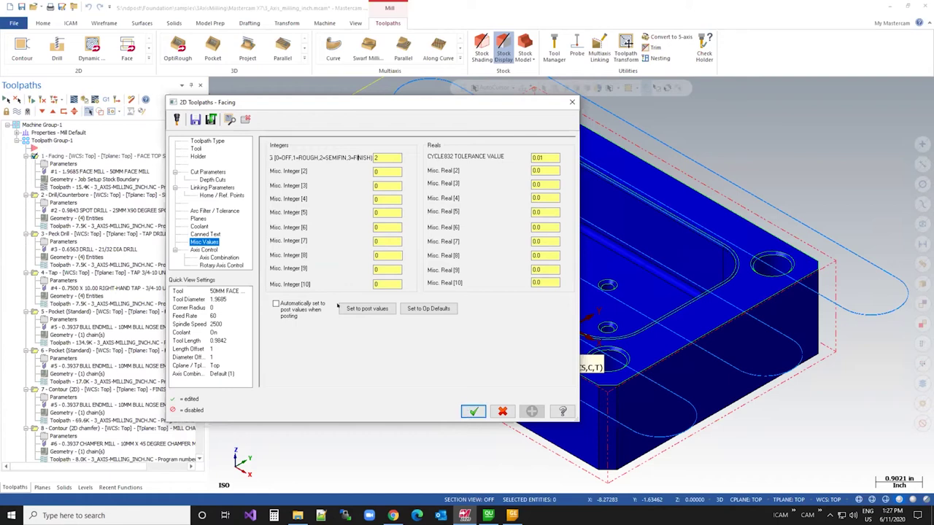
{"action": "left_click", "coordinate": [473, 412]}
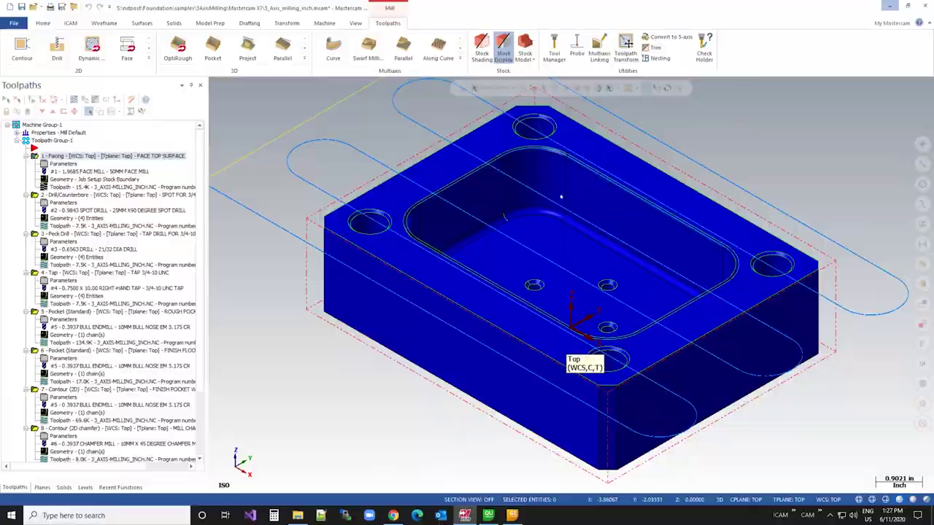
Switch to the GENER launcher and load 3_AXIS-MILLING_INCH_MISC.nci with the WEB_840D post-processor.
{"action": "left_click", "coordinate": [890, 5]}
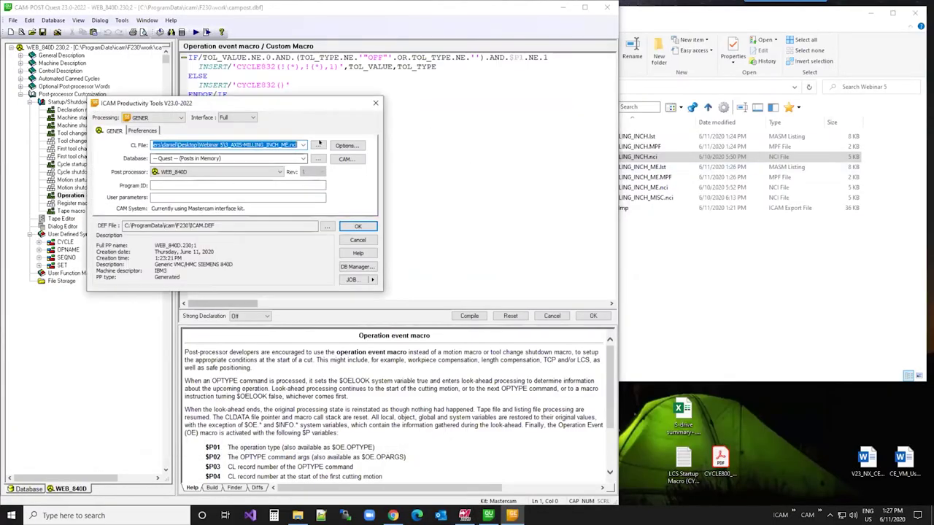
{"action": "left_click", "coordinate": [303, 145]}
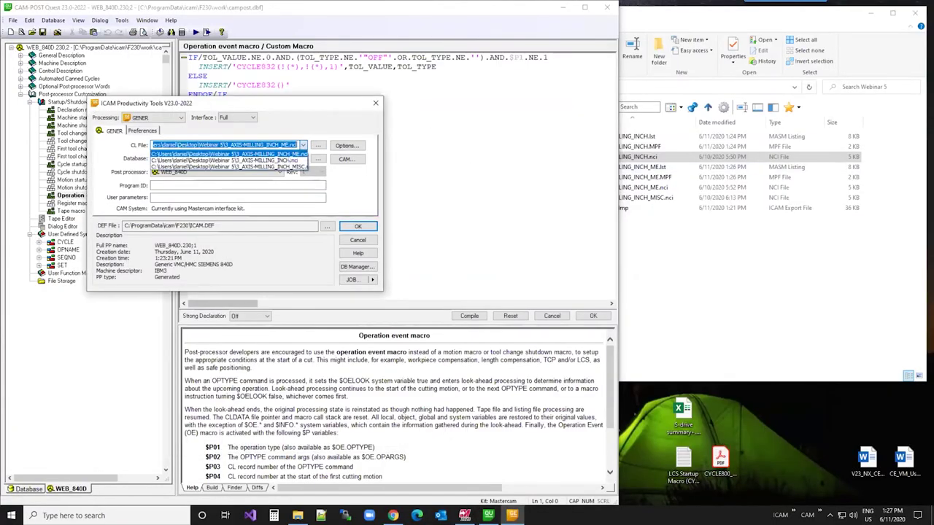
{"action": "left_click", "coordinate": [228, 167]}
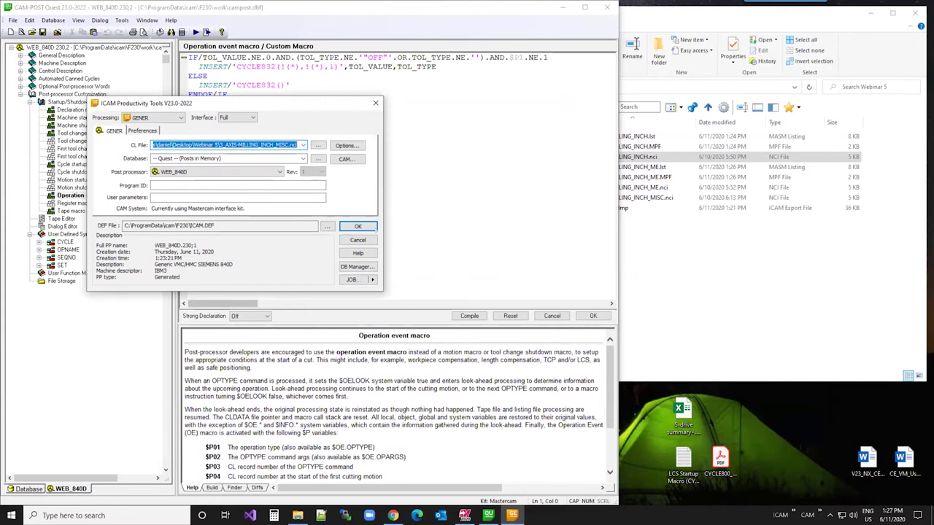
{"action": "left_click", "coordinate": [357, 226]}
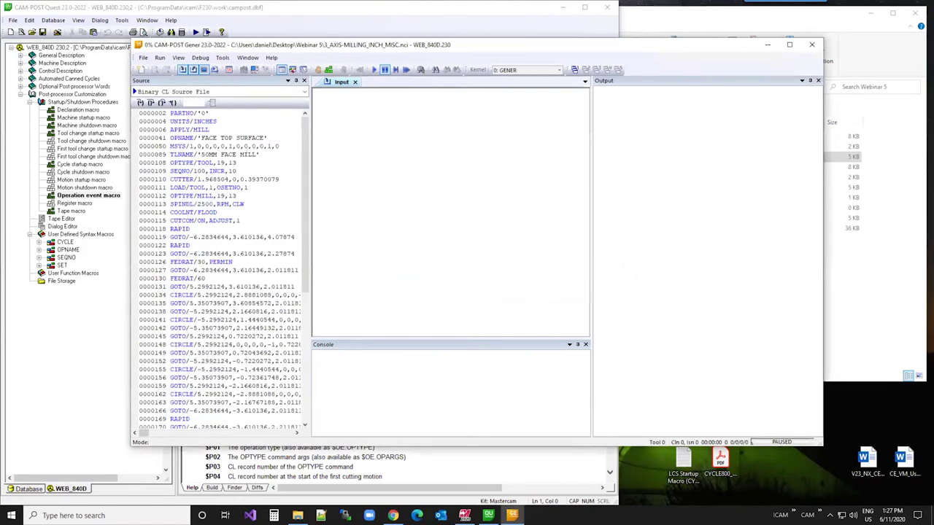
Display the CL source file as ASCII instead of binary, with the window maximized and the source area widened to show full records.
{"action": "left_click_drag", "start_coordinate": [219, 137], "coordinate": [209, 129]}
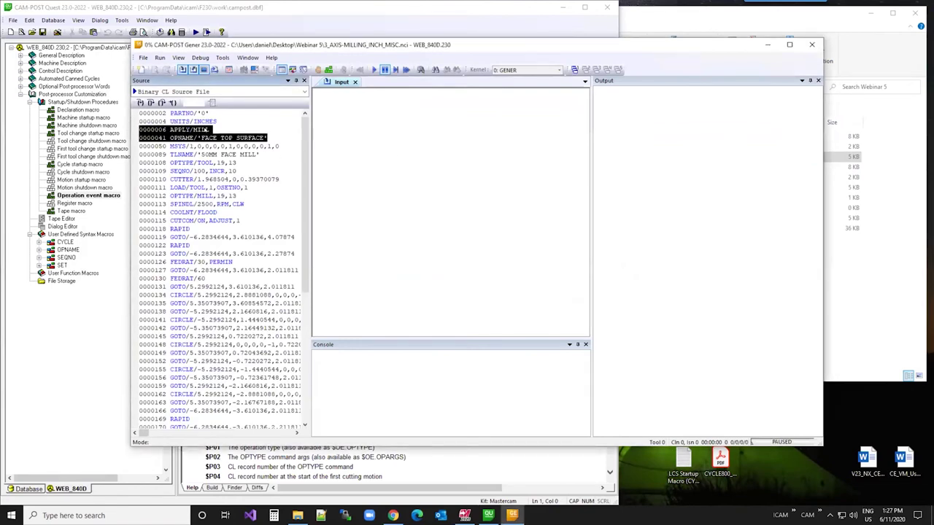
{"action": "left_click", "coordinate": [244, 129]}
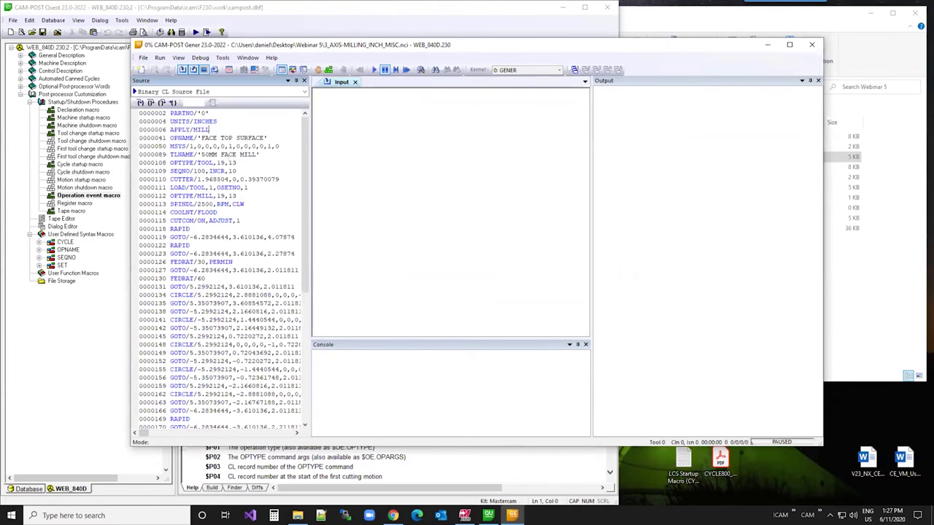
{"action": "right_click", "coordinate": [231, 164]}
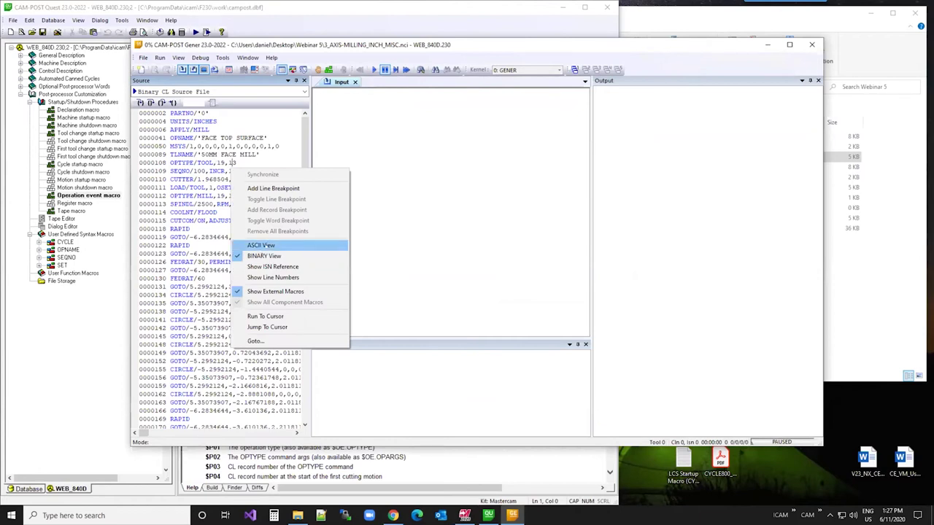
{"action": "left_click", "coordinate": [269, 247]}
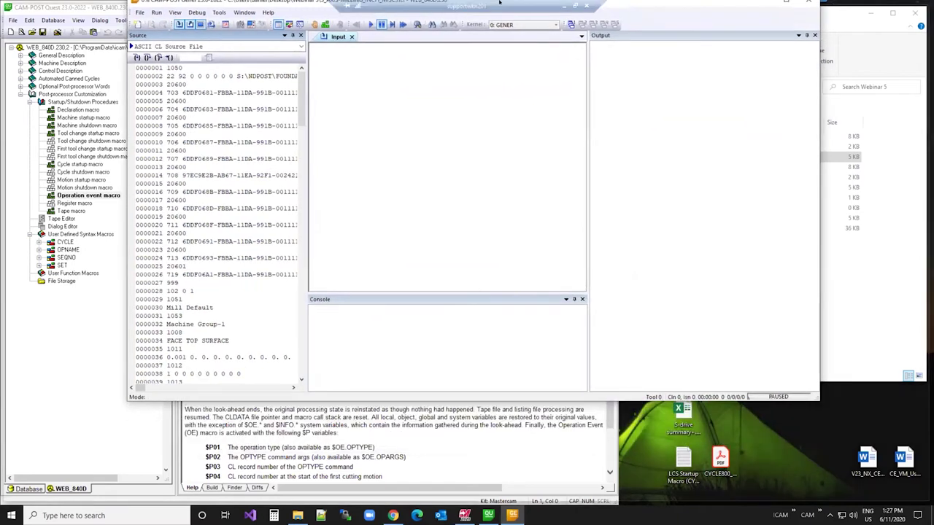
{"action": "double_click", "coordinate": [500, 42]}
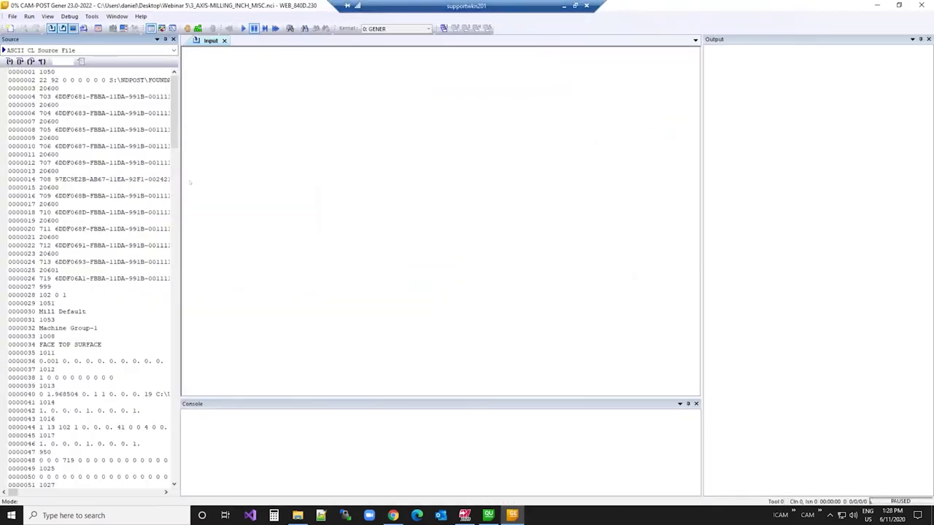
{"action": "left_click_drag", "start_coordinate": [178, 219], "coordinate": [379, 219]}
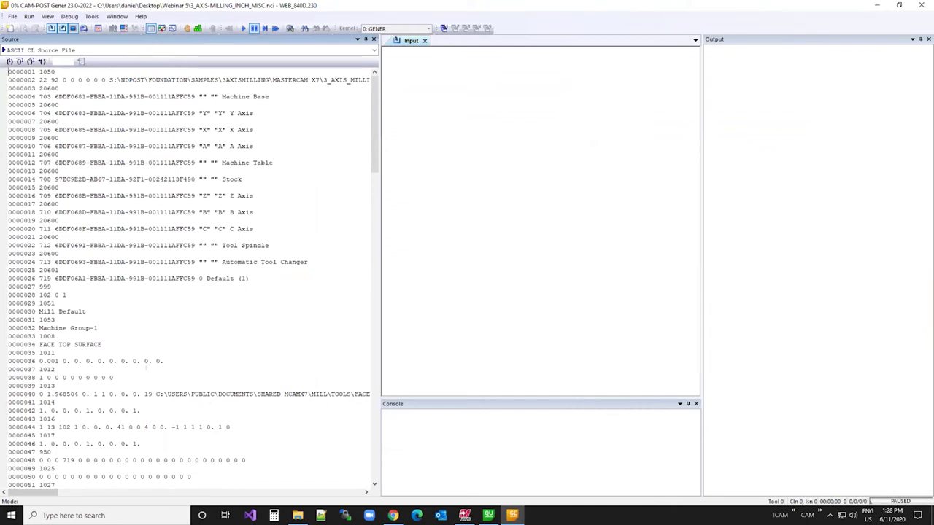
Examine the 1011 and 1012 records holding the miscellaneous real and integer values below FACE TOP SURFACE.
{"action": "left_click_drag", "start_coordinate": [114, 377], "coordinate": [8, 352]}
{"action": "left_click_drag", "start_coordinate": [114, 377], "coordinate": [9, 352]}
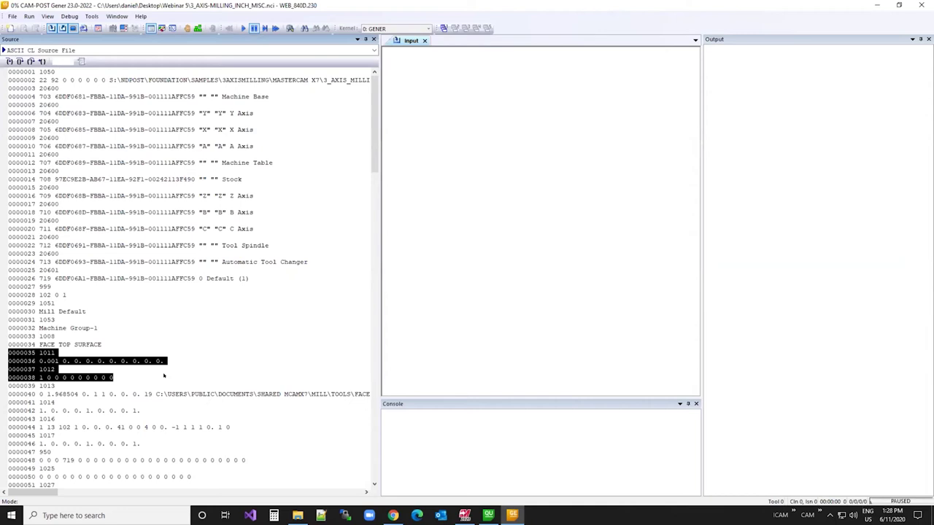
{"action": "left_click", "coordinate": [136, 377]}
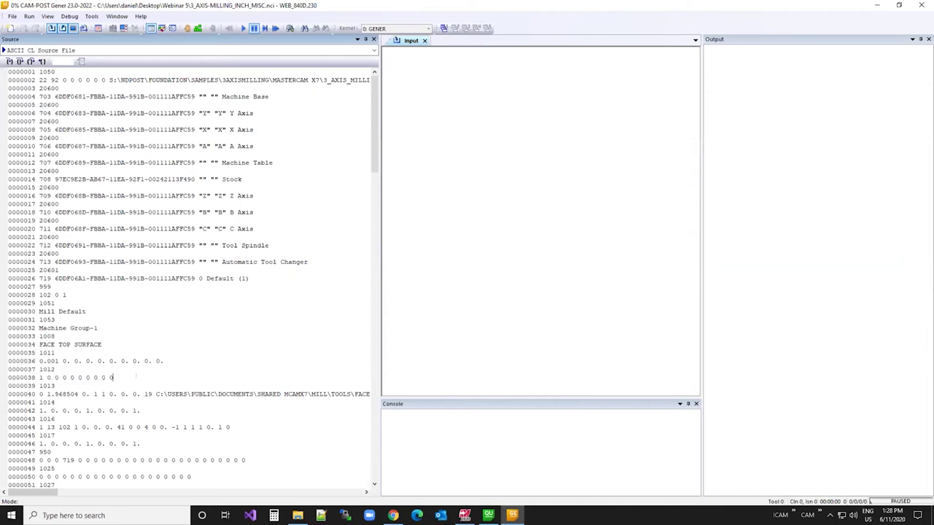
{"action": "left_click_drag", "start_coordinate": [55, 353], "coordinate": [9, 352]}
{"action": "left_click_drag", "start_coordinate": [114, 377], "coordinate": [56, 353]}
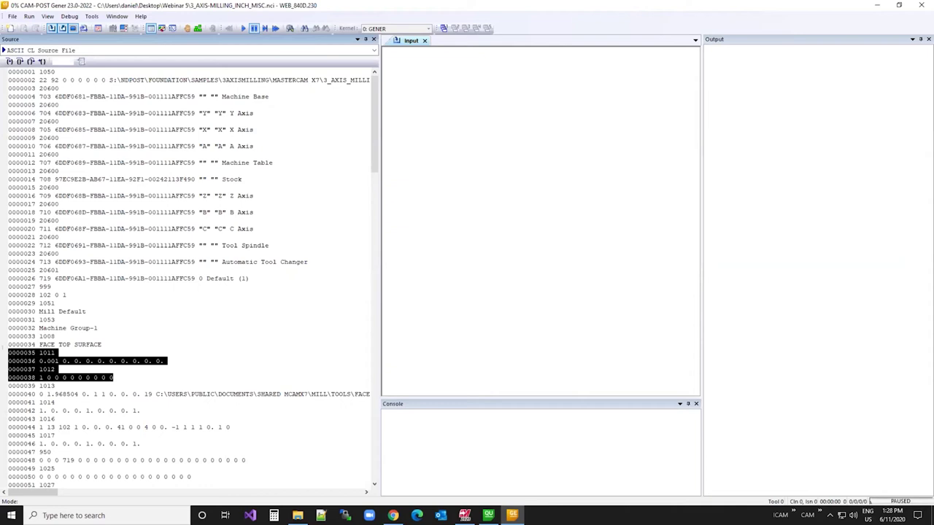
{"action": "left_click", "coordinate": [128, 373]}
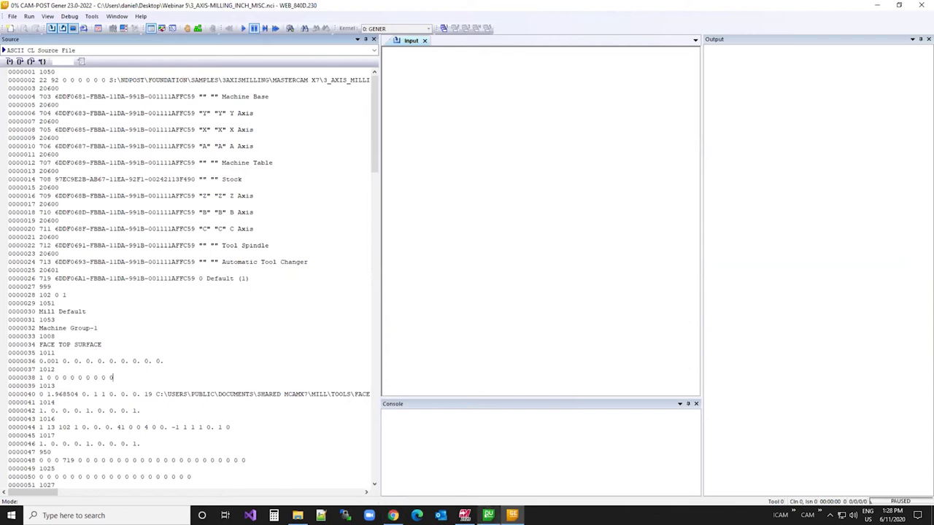
Switch to CAM-POST Quest and start adding a new macro to the User Defined Syntax Macros.
{"action": "left_click", "coordinate": [488, 515]}
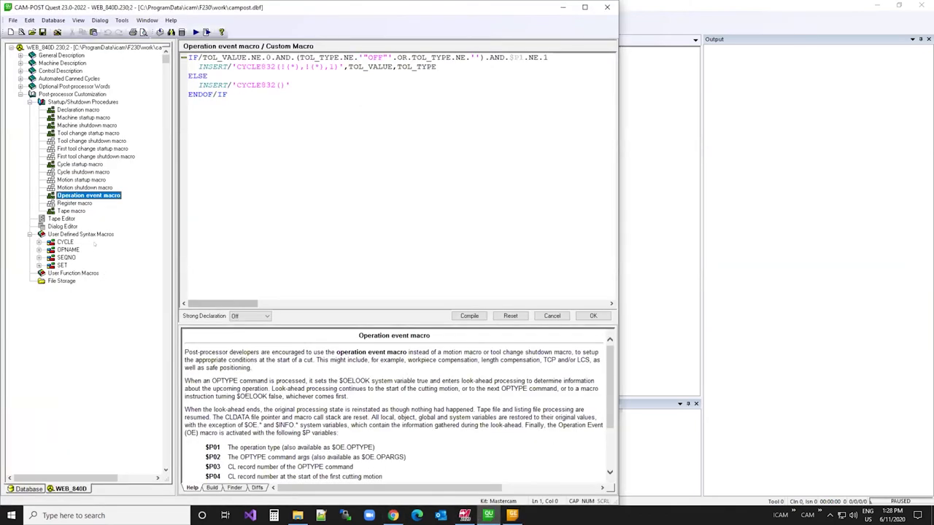
{"action": "left_click", "coordinate": [95, 235]}
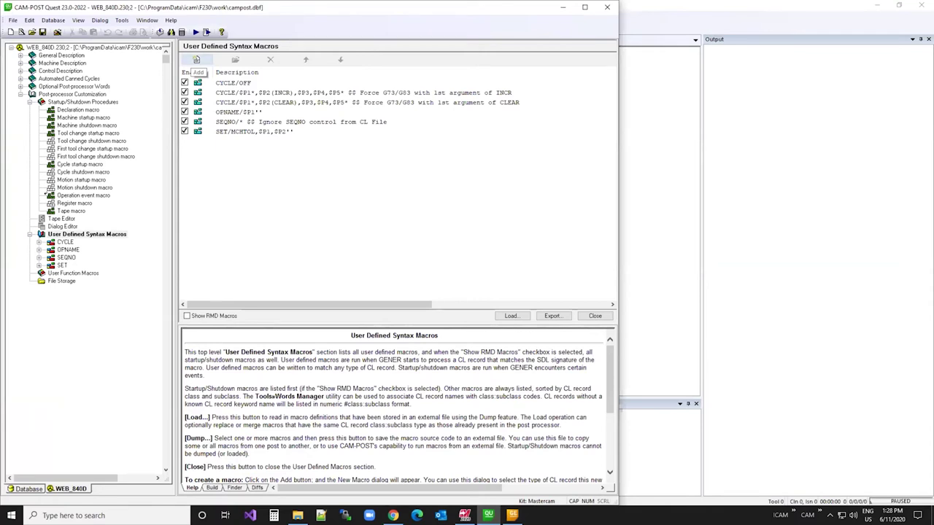
{"action": "left_click", "coordinate": [196, 60]}
{"action": "type", "text": "B"}
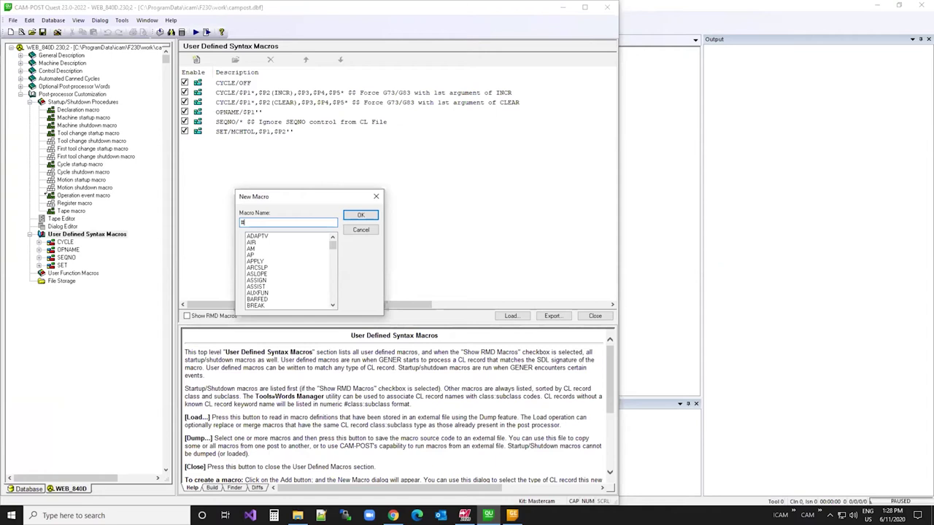
Enter #1001 as the class portion of the new user-defined syntax macro's name.
{"action": "type", "text": "1001"}
{"action": "key", "text": "shift+Left"}
{"action": "key", "text": "shift+Left"}
{"action": "key", "text": "shift+Left"}
{"action": "key", "text": "shift+Left"}
{"action": "key", "text": "shift+Left"}
{"action": "key", "text": "Right"}
{"action": "key", "text": "shift+Left"}
{"action": "key", "text": "shift+Left"}
{"action": "key", "text": "shift+Left"}
{"action": "key", "text": "shift+Left"}
{"action": "key", "text": "shift+Right"}
{"action": "key", "text": "shift+Right"}
{"action": "key", "text": "shift+Right"}
{"action": "key", "text": "shift+Right"}
{"action": "key", "text": "shift+Right"}
Check the record codes in CAM-POST Gener's CL source, and complete the new macro's name in CAM-POST Quest as #1001:1011.
{"action": "key", "text": "alt+Tab"}
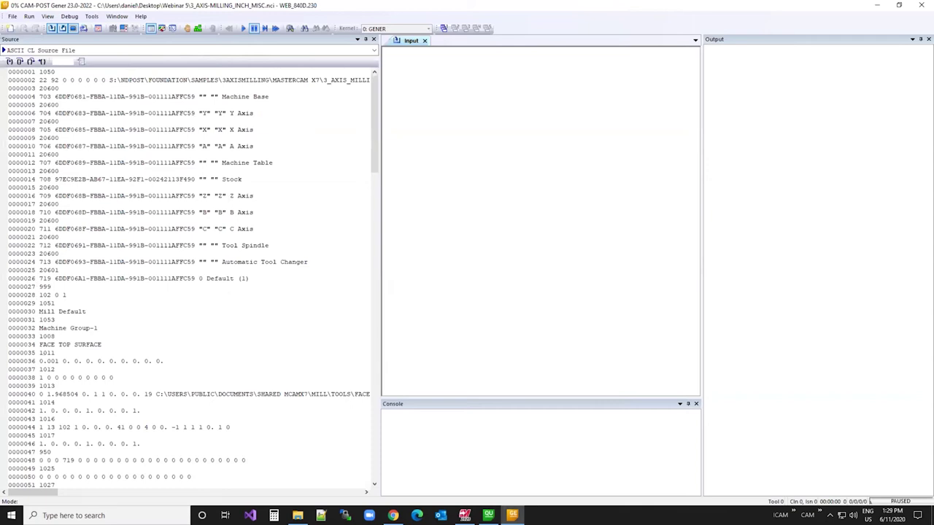
{"action": "double_click", "coordinate": [46, 352]}
{"action": "key", "text": "F10"}
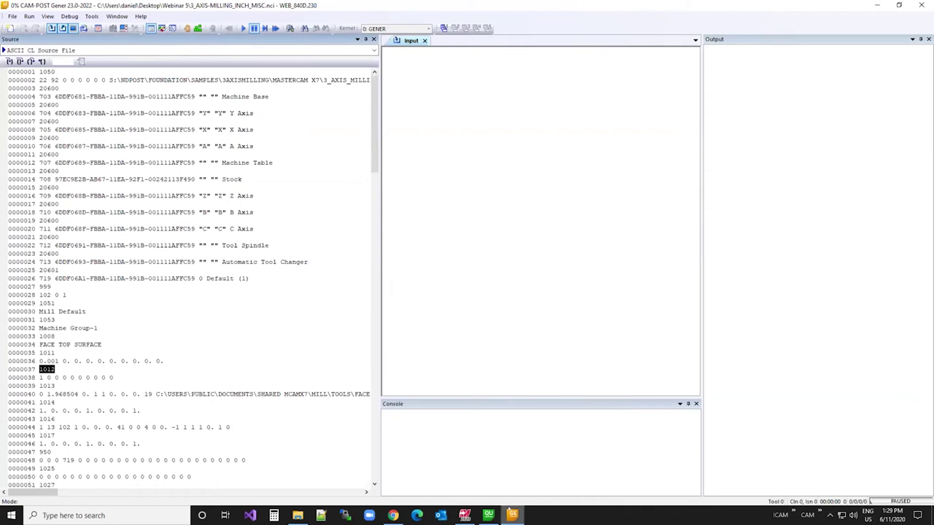
{"action": "key", "text": "alt+Tab"}
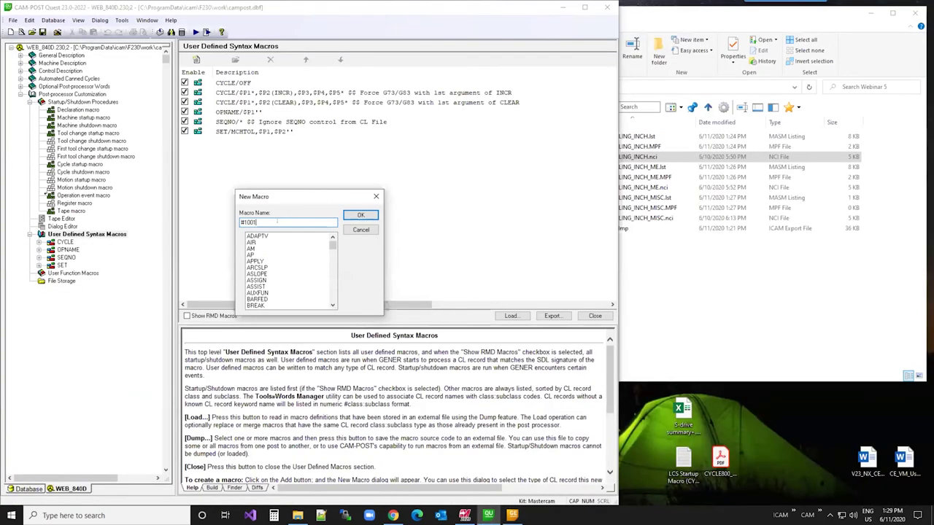
{"action": "type", "text": ":1011"}
{"action": "left_click", "coordinate": [360, 216]}
Complete the macro signature as #1001:1011/$P1* with the comment $$ Misc. Reals, and compile and save the macro.
{"action": "type", "text": "/#P11"}
{"action": "key", "text": "BackSpace"}
{"action": "type", "text": "*; $$ mISC"}
{"action": "key", "text": "BackSpace"}
{"action": "key", "text": "BackSpace"}
{"action": "key", "text": "BackSpace"}
{"action": "key", "text": "BackSpace"}
{"action": "type", "text": "Misc"}
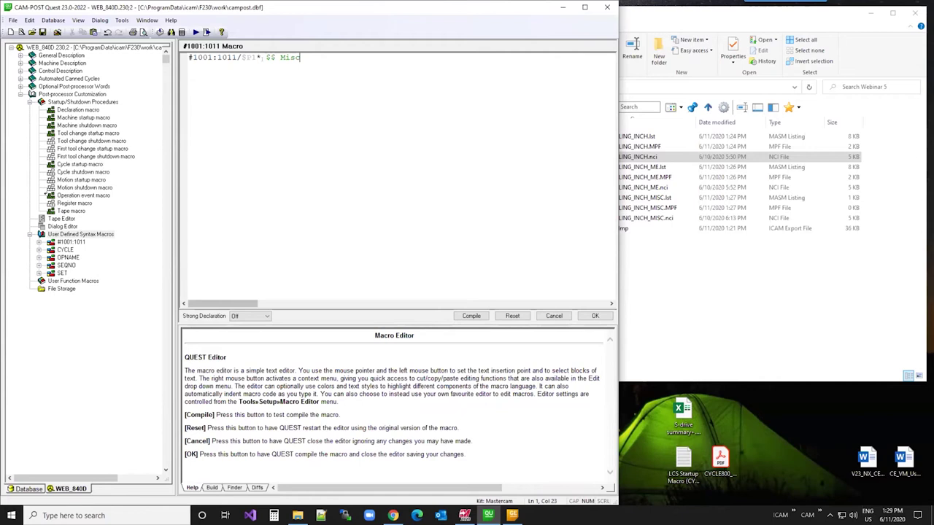
{"action": "type", "text": ". Reals"}
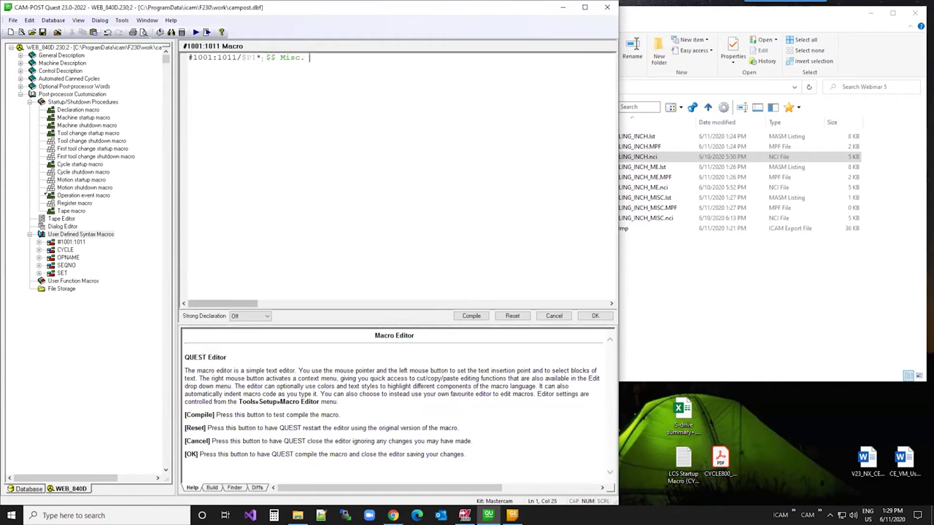
{"action": "left_click", "coordinate": [471, 315]}
{"action": "left_click", "coordinate": [595, 315]}
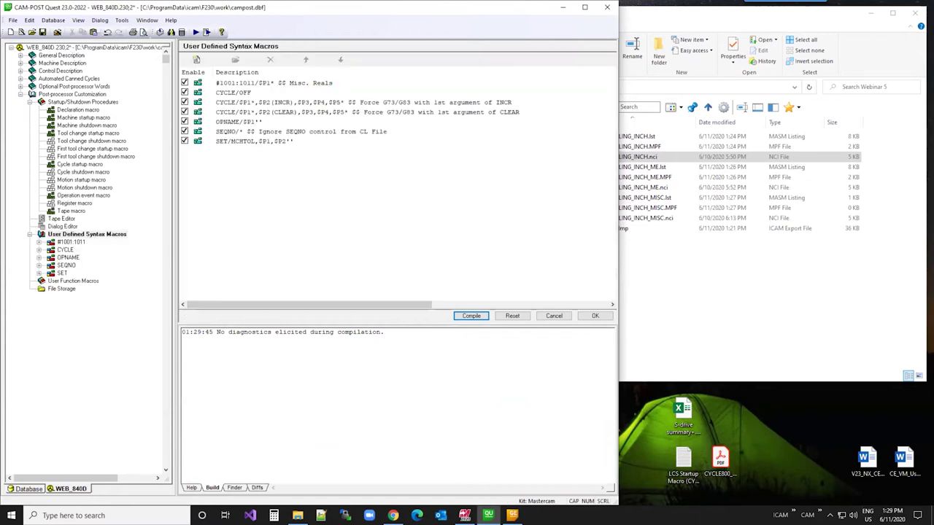
Create a second macro named #1001:1012 with the signature /$p1* and the comment $$ Misc. Integers.
{"action": "left_click", "coordinate": [235, 59]}
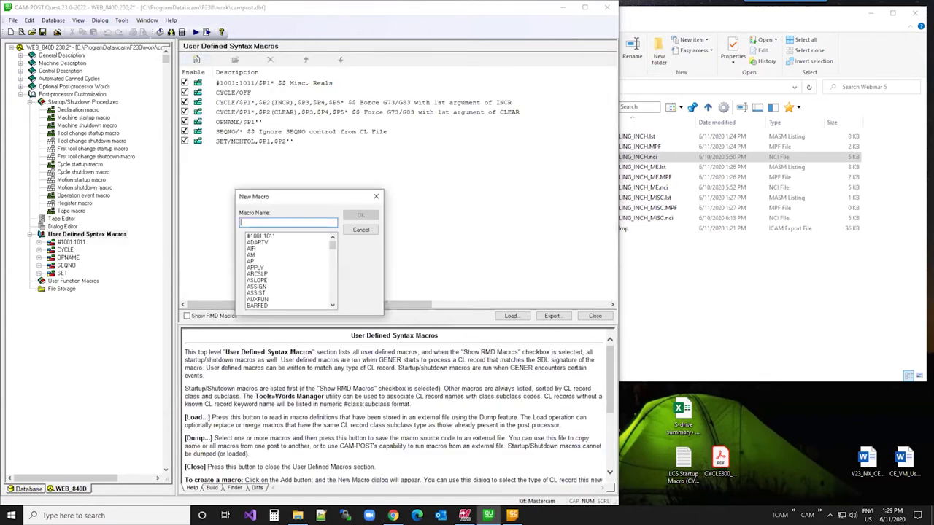
{"action": "type", "text": "#1001:1012"}
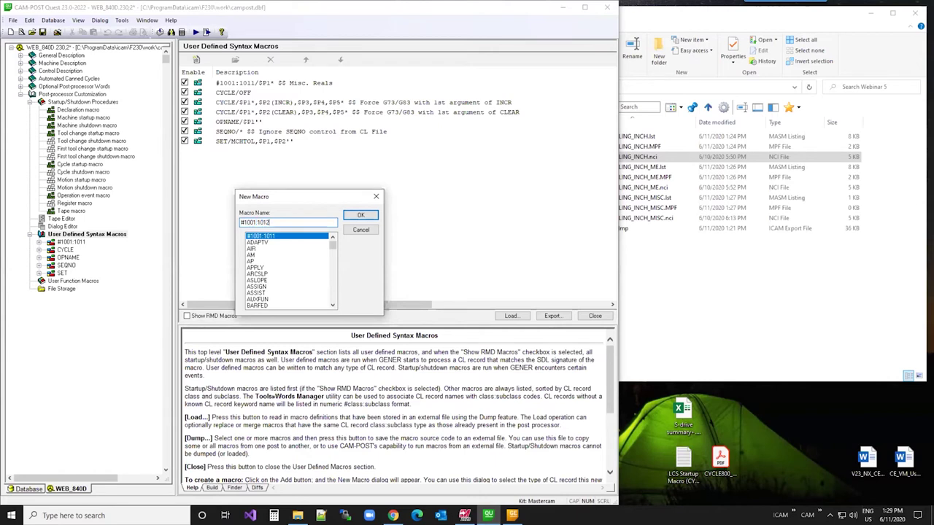
{"action": "key", "text": "Return"}
{"action": "type", "text": "/$p"}
{"action": "type", "text": "1"}
{"action": "type", "text": "* $$ Mi"}
{"action": "type", "text": "sc "}
{"action": "type", "text": " Integers"}
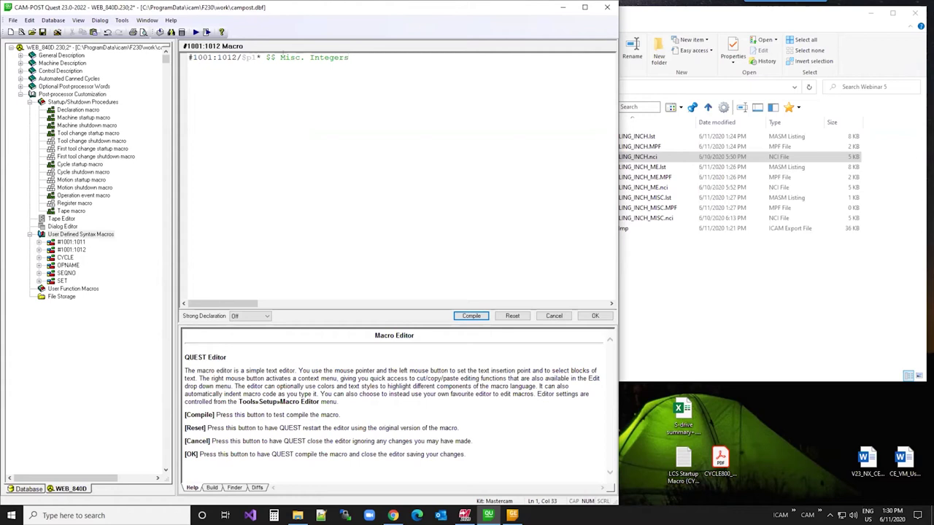
{"action": "key", "text": "Return"}
Examine the values under the 1011 and 1012 records in CAM-POST Gener's CL source, and return to the macro in CAM-POST Quest.
{"action": "left_click_drag", "start_coordinate": [241, 57], "coordinate": [261, 57]}
{"action": "left_click", "coordinate": [512, 515]}
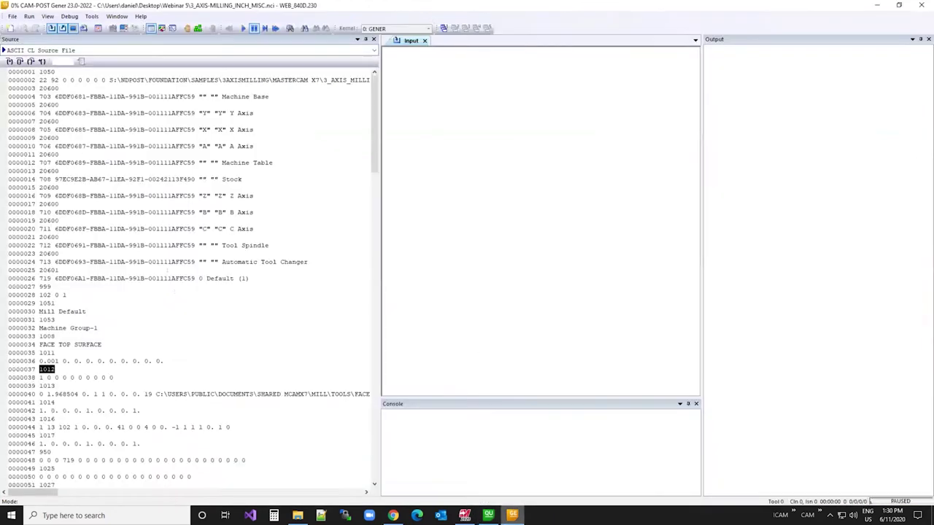
{"action": "left_click_drag", "start_coordinate": [39, 361], "coordinate": [164, 360]}
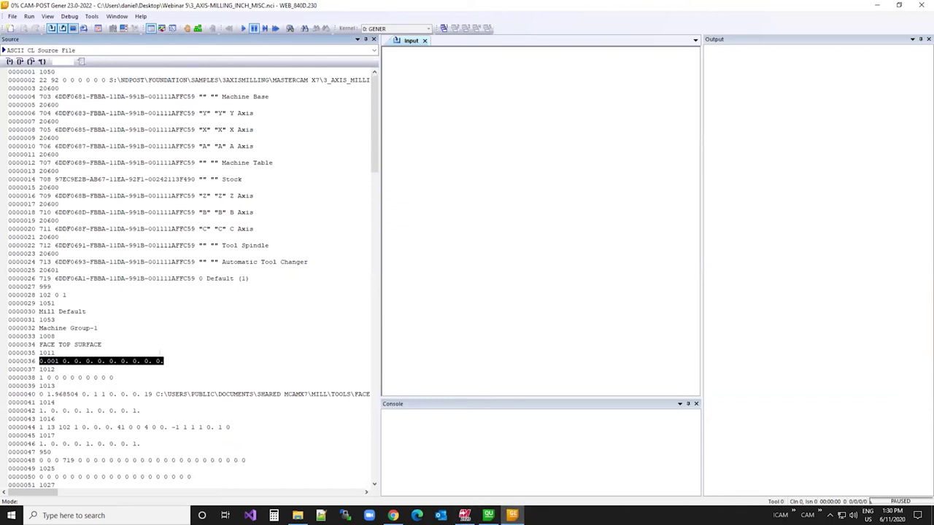
{"action": "left_click", "coordinate": [130, 371]}
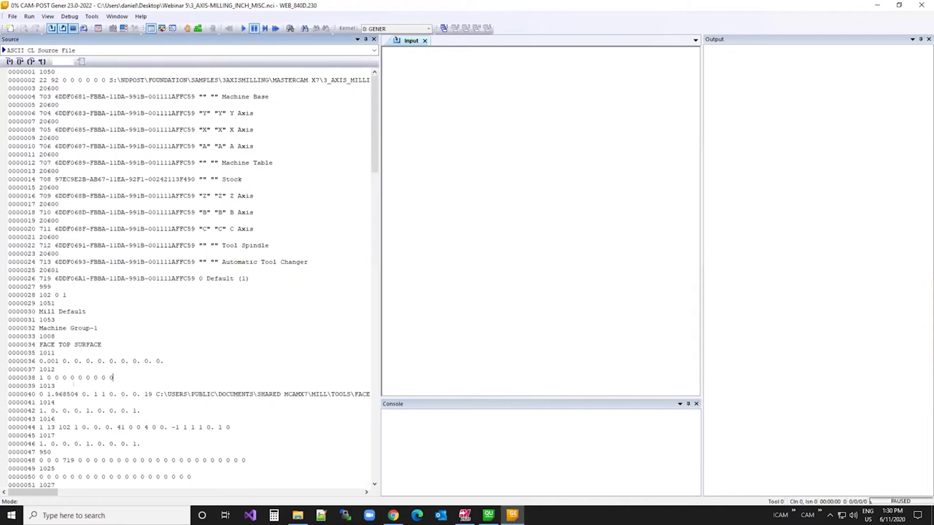
{"action": "left_click", "coordinate": [40, 377]}
{"action": "left_click", "coordinate": [488, 515]}
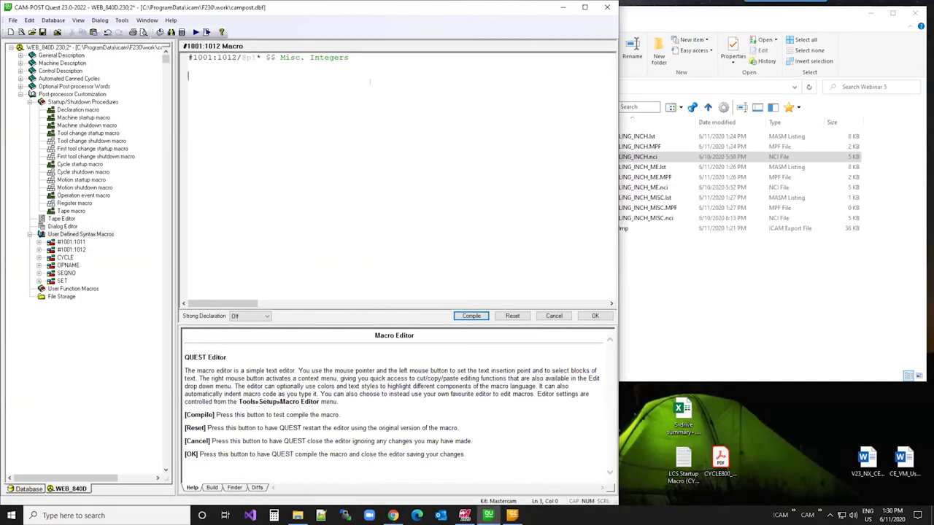
Add a case/$p1(1) statement below the signature with a when/1 branch that assigns TOL_TYPE='"ROUGH"'.
{"action": "key", "text": "Up"}
{"action": "type", "text": "case/$p1(1)"}
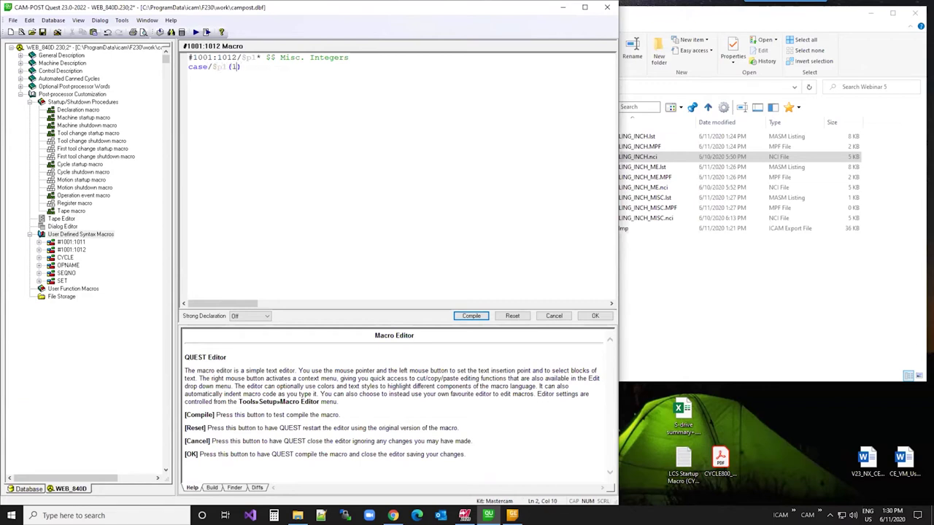
{"action": "key", "text": "End"}
{"action": "key", "text": "Return"}
{"action": "type", "text": "when/1"}
{"action": "key", "text": "Return"}
{"action": "type", "text": "TOL_"}
{"action": "type", "text": "TYPE="}
{"action": "type", "text": "\""}
{"action": "type", "text": "\""}
{"action": "type", "text": "ROUGH"}
{"action": "type", "text": "\"'"}
Copy the when/1 branch with its TOL_TYPE assignment and paste it three times below.
{"action": "key", "text": "shift+Up"}
{"action": "key", "text": "shift+Home"}
{"action": "key", "text": "ctrl+c"}
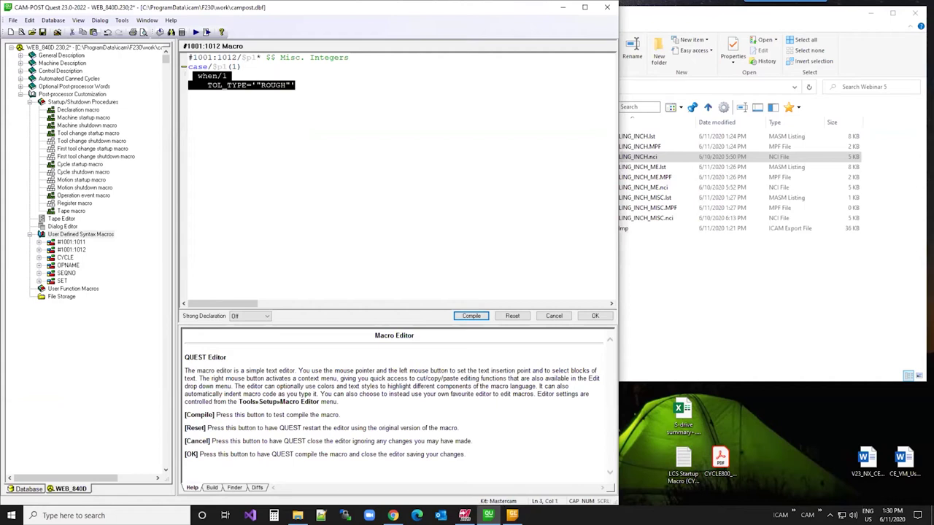
{"action": "left_click", "coordinate": [297, 85]}
{"action": "key", "text": "Return"}
{"action": "key", "text": "ctrl+v"}
{"action": "key", "text": "Return"}
{"action": "key", "text": "ctrl+v"}
{"action": "key", "text": "Return"}
{"action": "key", "text": "ctrl+v"}
Change the conditions of the second and third branches to when/2 and when/3.
{"action": "left_click", "coordinate": [245, 94]}
{"action": "key", "text": "BackSpace"}
{"action": "type", "text": "2"}
{"action": "double_click", "coordinate": [245, 112]}
{"action": "type", "text": "3"}
{"action": "double_click", "coordinate": [244, 132]}
Set TOL_TYPE in the second, third and fourth branches to SEMIFIN, FINISH and OFF.
{"action": "double_click", "coordinate": [271, 103]}
{"action": "type", "text": "SEMIFIN"}
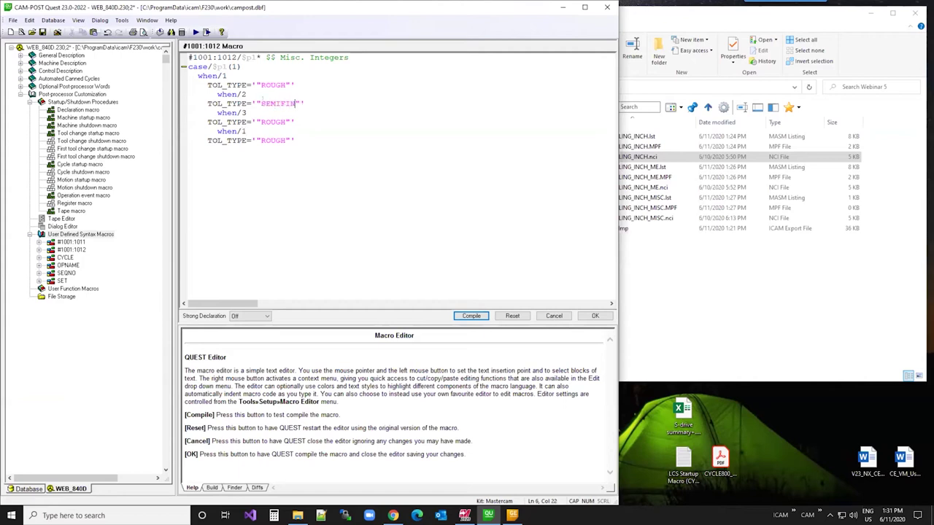
{"action": "double_click", "coordinate": [271, 122]}
{"action": "type", "text": "FINISH"}
{"action": "double_click", "coordinate": [272, 140]}
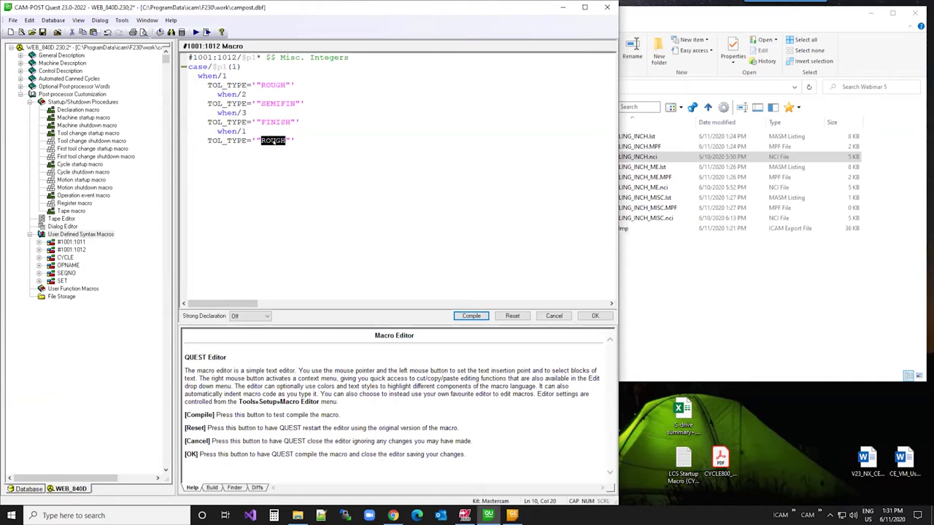
{"action": "type", "text": "OFF"}
Change the condition of the last branch to when/OTHERS.
{"action": "double_click", "coordinate": [244, 131]}
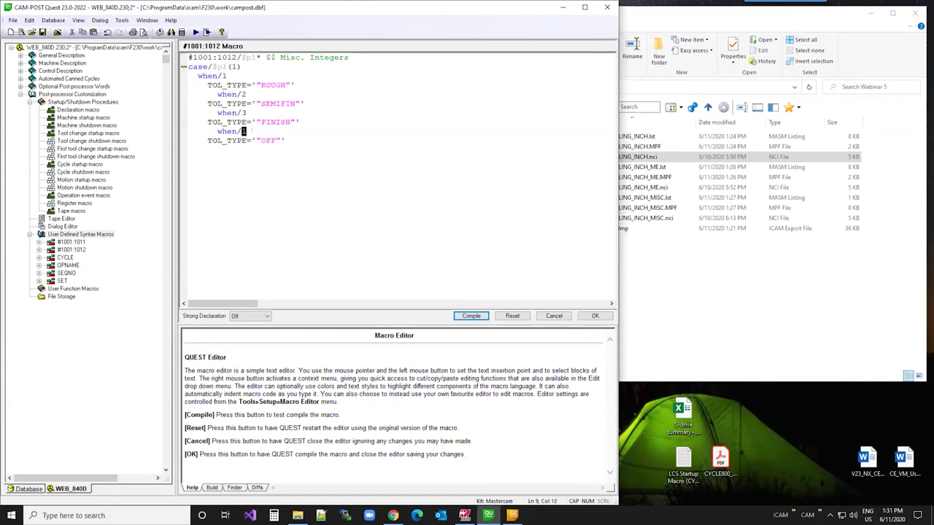
{"action": "type", "text": "0"}
{"action": "key", "text": "BackSpace"}
{"action": "type", "text": "OTHERS"}
Close the case block with ENDOF/CASE and compile the Misc. Integers macro.
{"action": "left_click", "coordinate": [285, 140]}
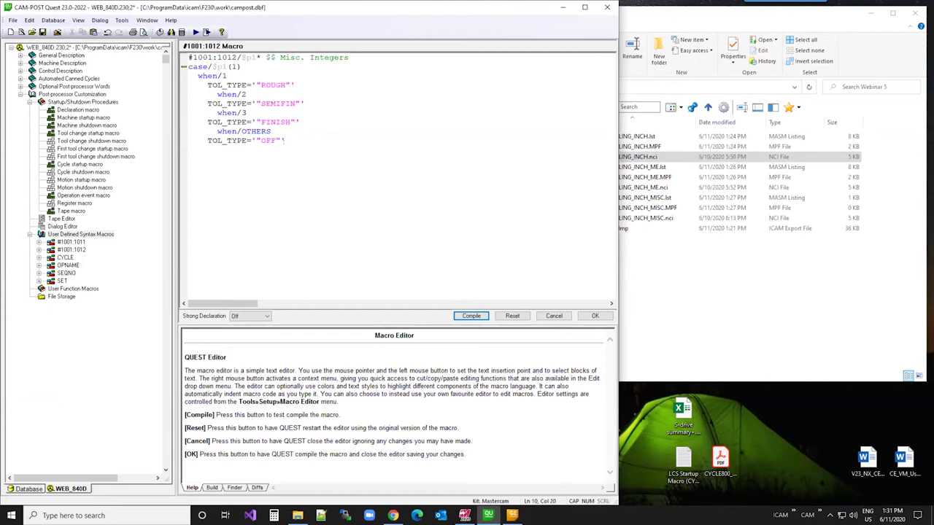
{"action": "key", "text": "Return"}
{"action": "type", "text": "ENDOF/CASE"}
{"action": "left_click", "coordinate": [472, 315]}
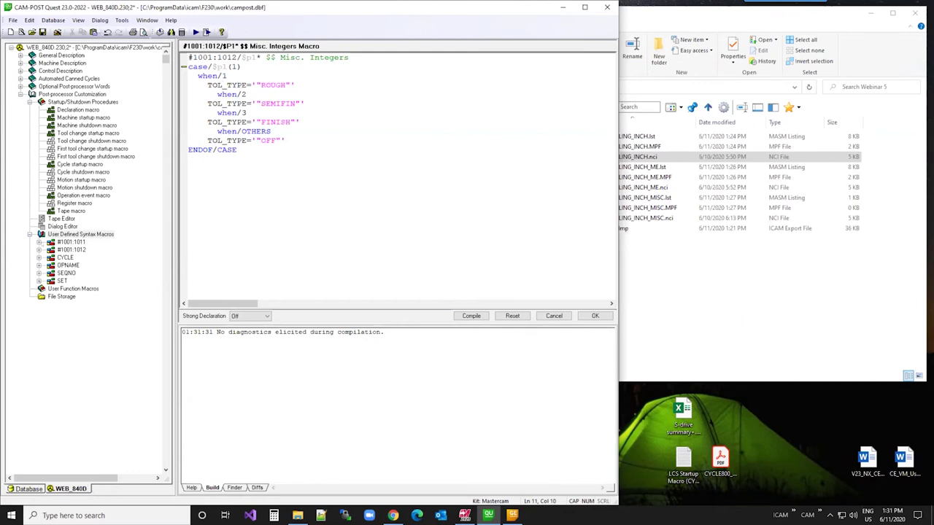
Open the #1001:1011 Misc. Reals macro, add the line TOL_VALUE=$P1(1), and compile it.
{"action": "left_click", "coordinate": [38, 242]}
{"action": "left_click", "coordinate": [88, 250]}
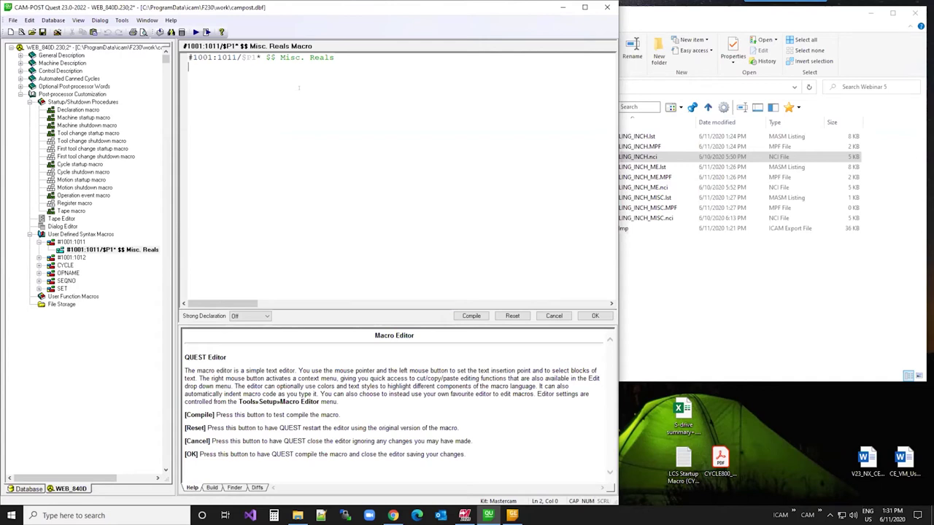
{"action": "type", "text": "TOL_VALUE=$P1(1"}
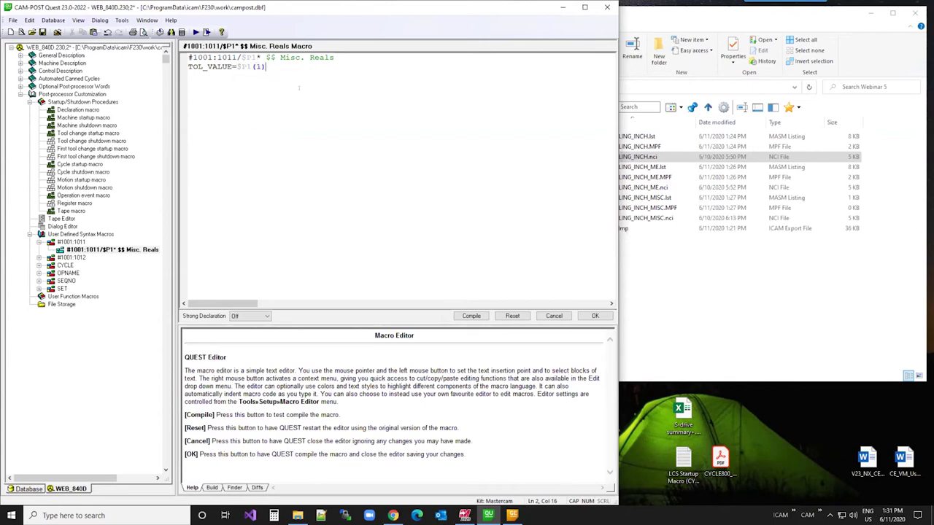
{"action": "type", "text": ")"}
{"action": "key", "text": "End"}
{"action": "left_click", "coordinate": [471, 315]}
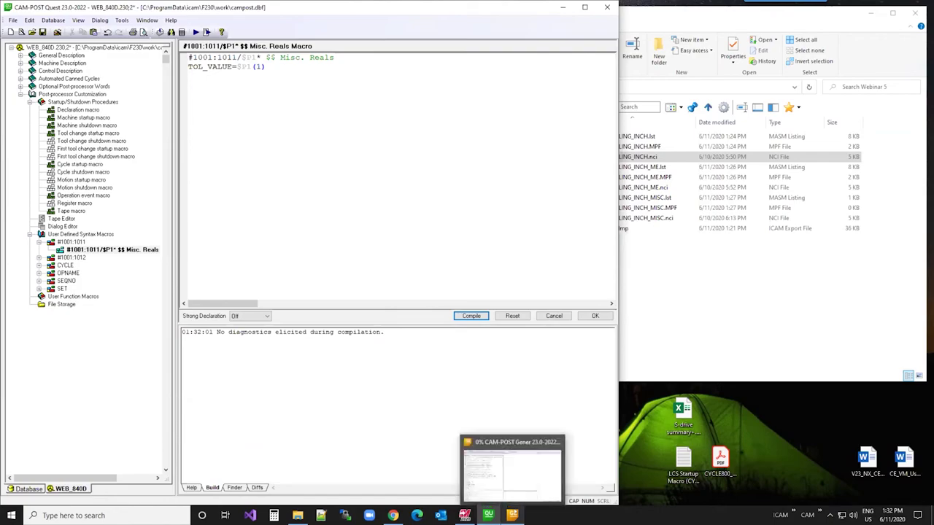
Switch to CAM-POST Gener and display the CL source file in BINARY View.
{"action": "left_click", "coordinate": [512, 515]}
{"action": "left_click", "coordinate": [73, 50]}
{"action": "left_click", "coordinate": [43, 56]}
{"action": "right_click", "coordinate": [127, 212]}
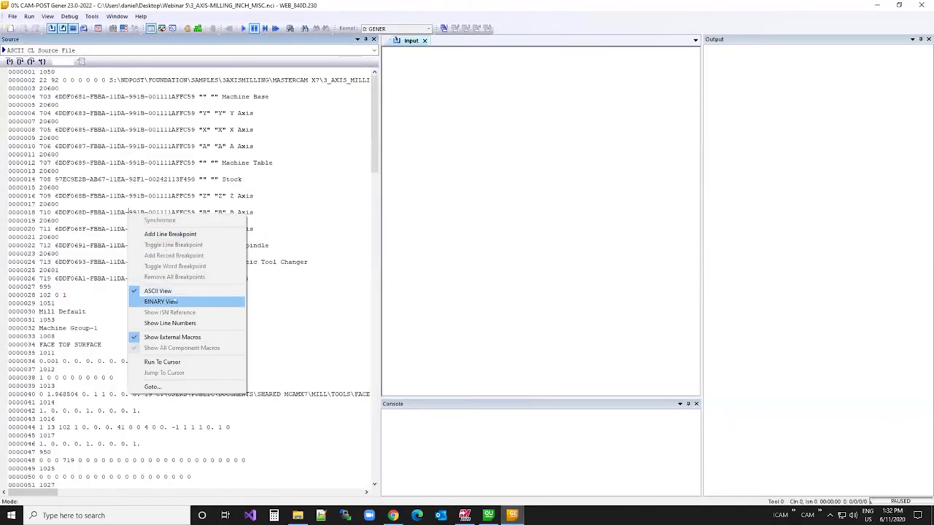
{"action": "left_click", "coordinate": [160, 302]}
Check the list of loaded macros and restart processing from the beginning with the updated post-processor.
{"action": "left_click", "coordinate": [73, 50]}
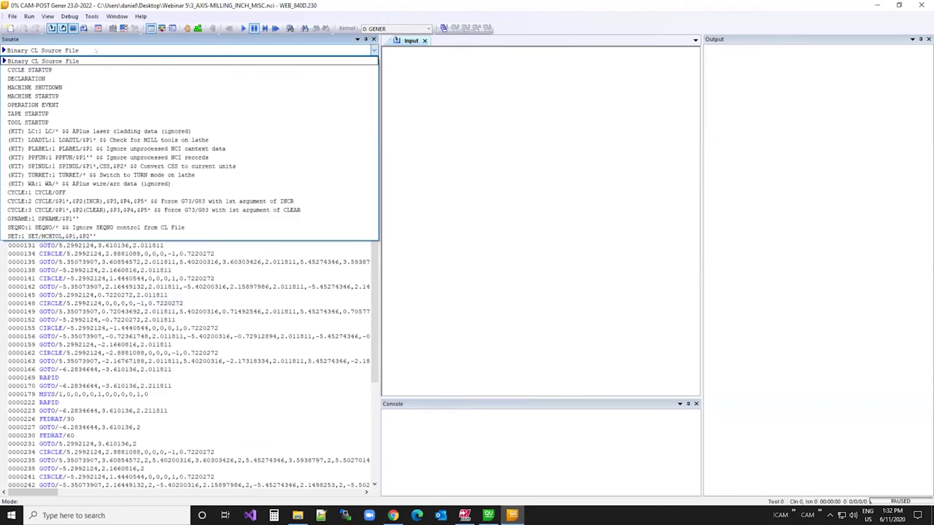
{"action": "left_click", "coordinate": [43, 56]}
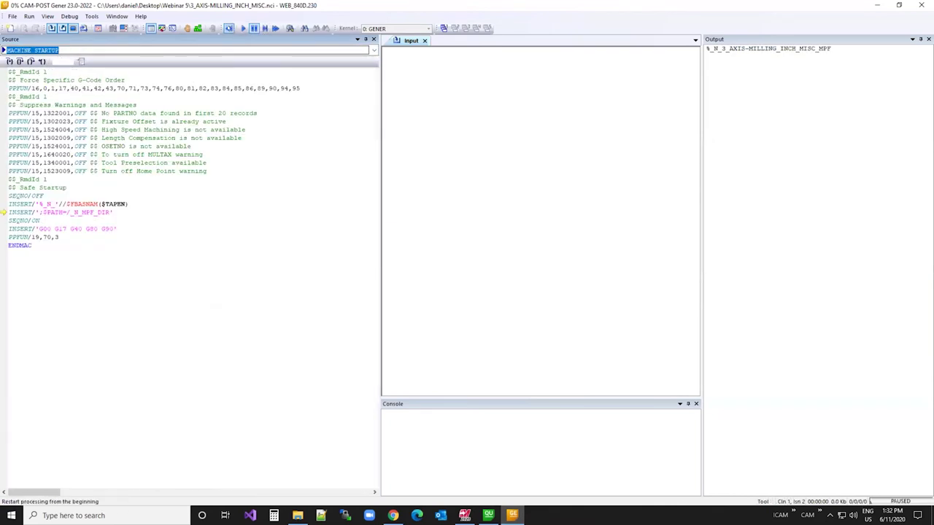
{"action": "left_click", "coordinate": [243, 27]}
{"action": "left_click", "coordinate": [499, 292]}
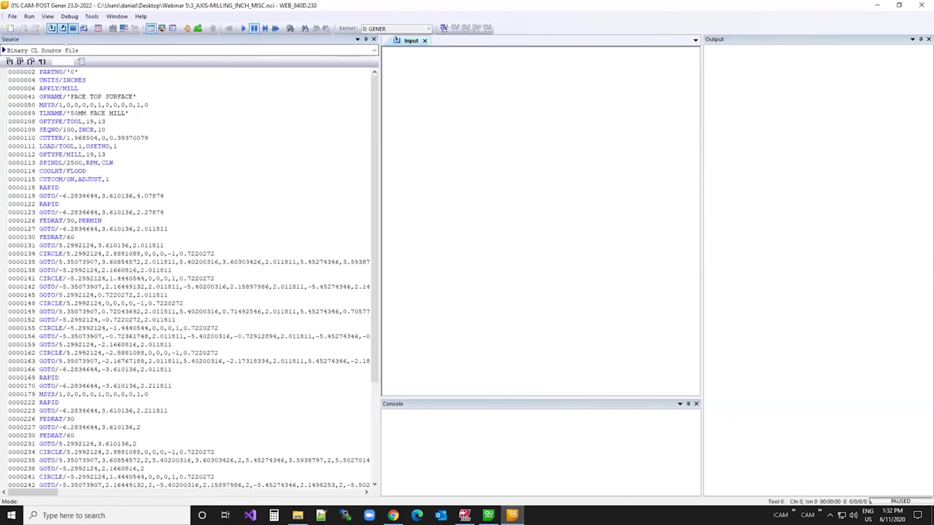
Show the Misc. Reals macro in the source view with a breakpoint on its TOL_VALUE line.
{"action": "left_click", "coordinate": [73, 50]}
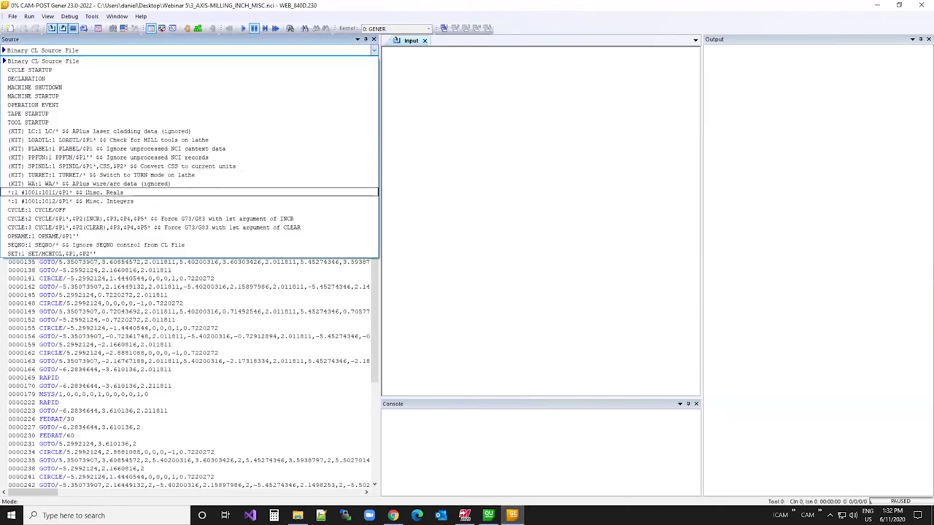
{"action": "key", "text": "Escape"}
{"action": "key", "text": "F4"}
{"action": "key", "text": "Return"}
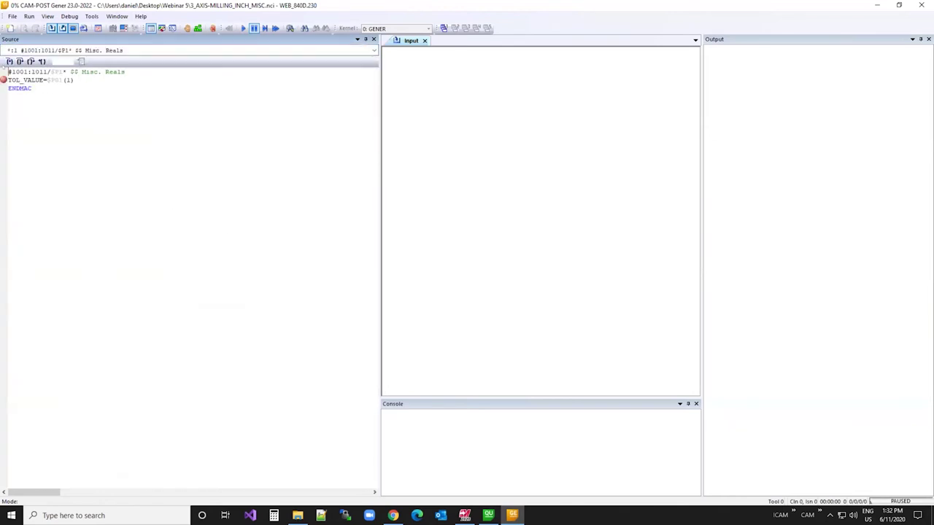
Show the Misc. Integers macro and set a breakpoint on its CASE line.
{"action": "key", "text": "F4"}
{"action": "key", "text": "Down"}
{"action": "key", "text": "Return"}
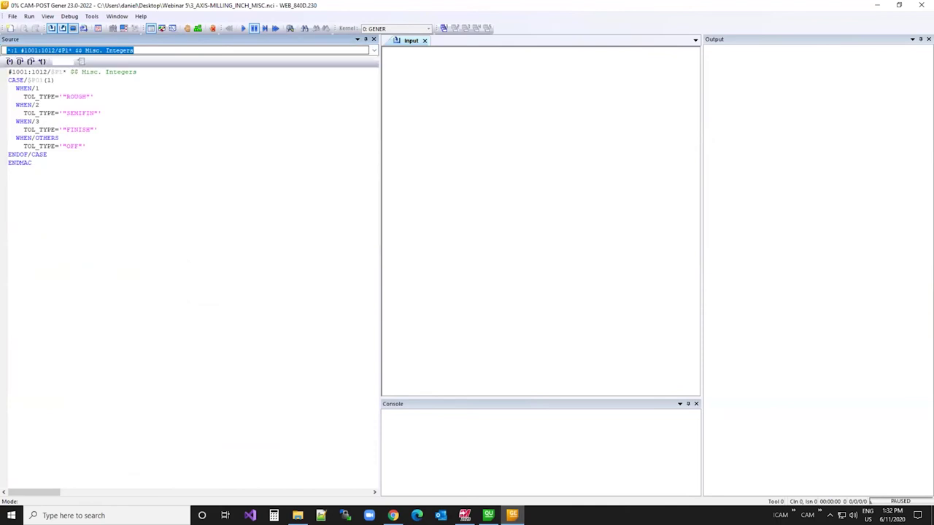
{"action": "left_click", "coordinate": [3, 79]}
Process the file to the Misc. Reals breakpoint, inspect $P1, and continue to the Misc. Integers breakpoint.
{"action": "left_click", "coordinate": [242, 28]}
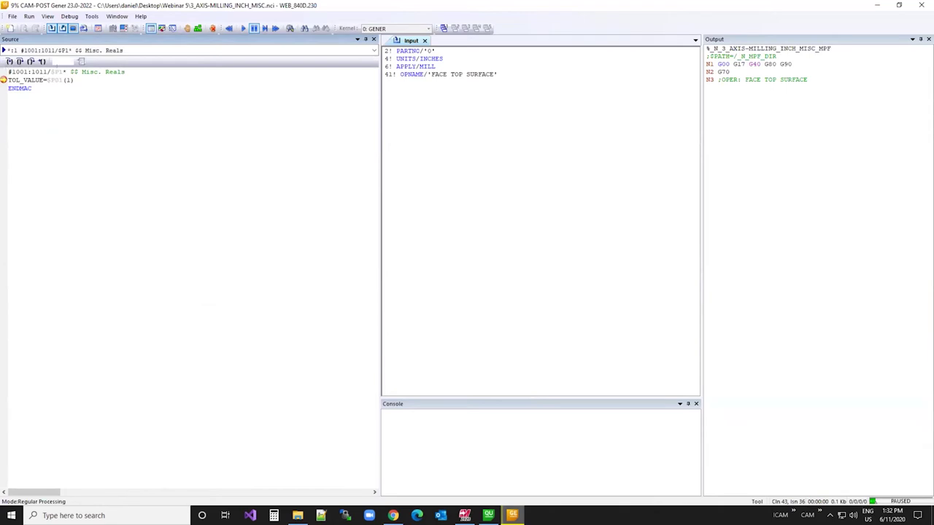
{"action": "mouse_move", "coordinate": [51, 80]}
{"action": "left_click", "coordinate": [243, 28]}
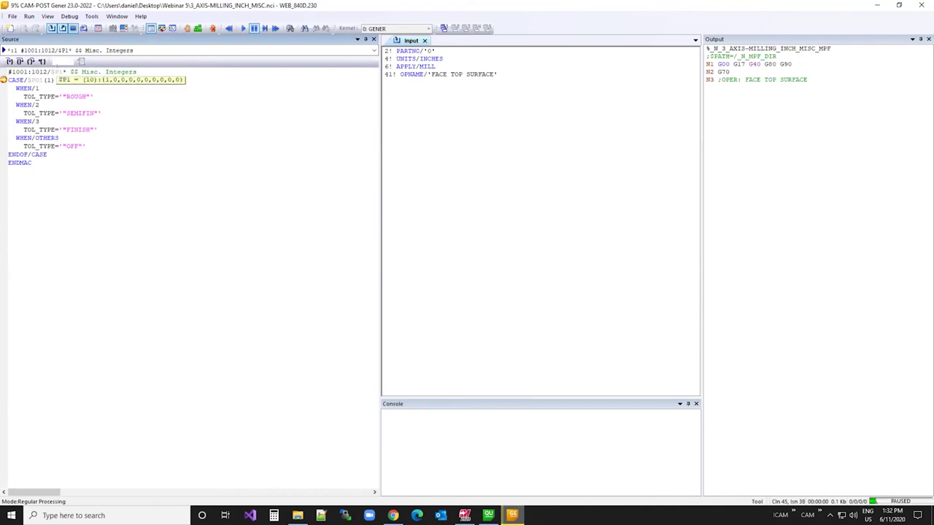
Step through the CASE block of the Misc. Integers macro and process the rest of the file.
{"action": "key", "text": "F10"}
{"action": "key", "text": "F10"}
{"action": "key", "text": "F10"}
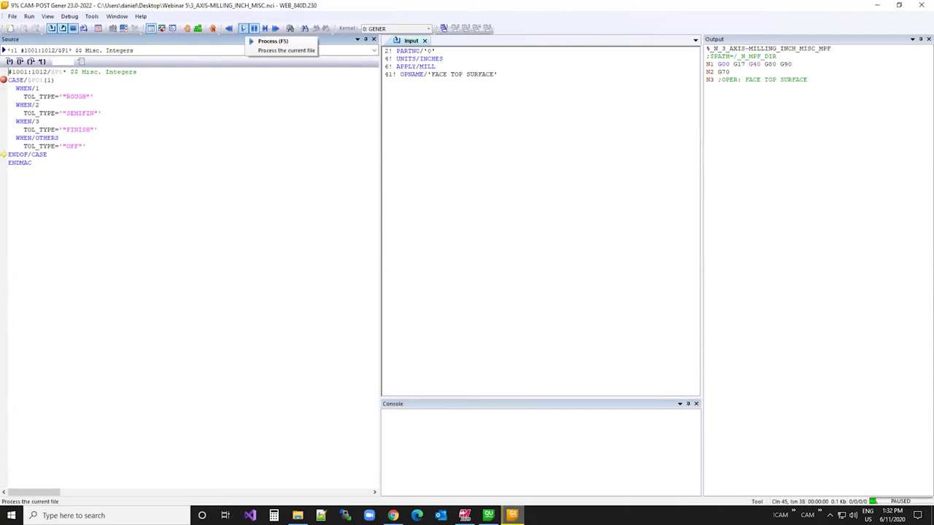
{"action": "left_click", "coordinate": [243, 28]}
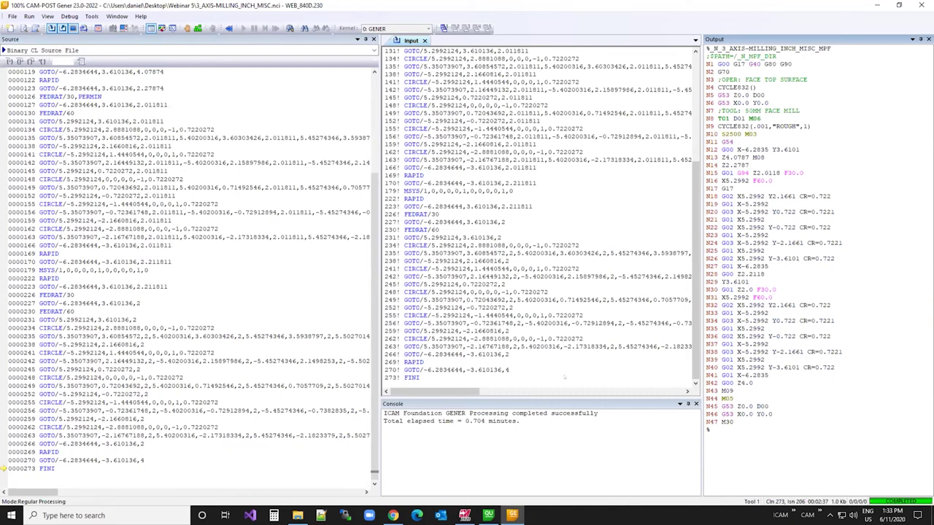
Switch back to CAM-POST Quest.
{"action": "left_click", "coordinate": [465, 515]}
{"action": "left_click", "coordinate": [488, 515]}
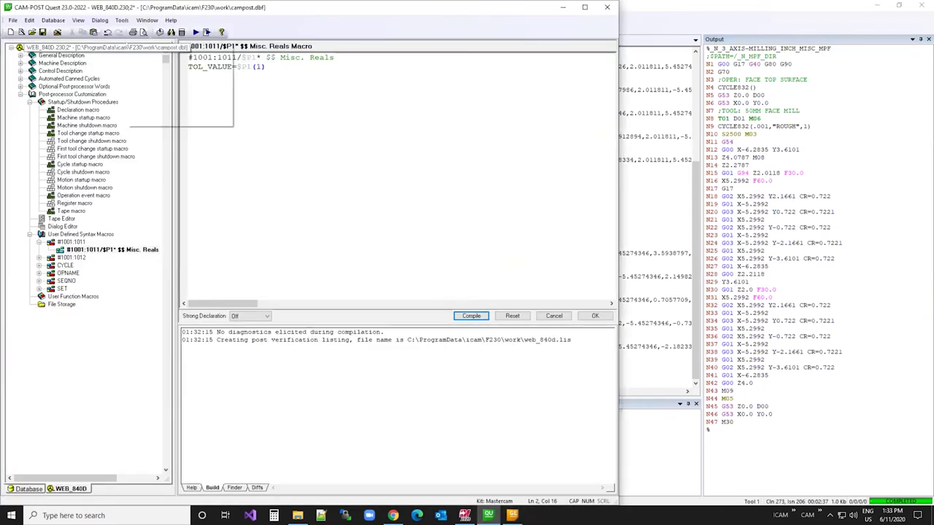
Generate the WEB_840D post-processor under its existing object name in the campost.dbf database.
{"action": "right_click", "coordinate": [128, 47]}
{"action": "left_click", "coordinate": [155, 84]}
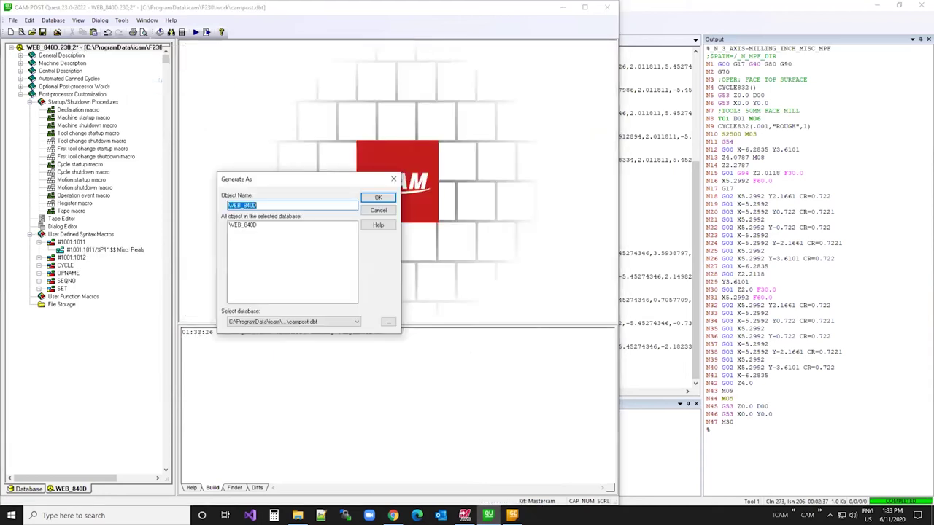
{"action": "key", "text": "Return"}
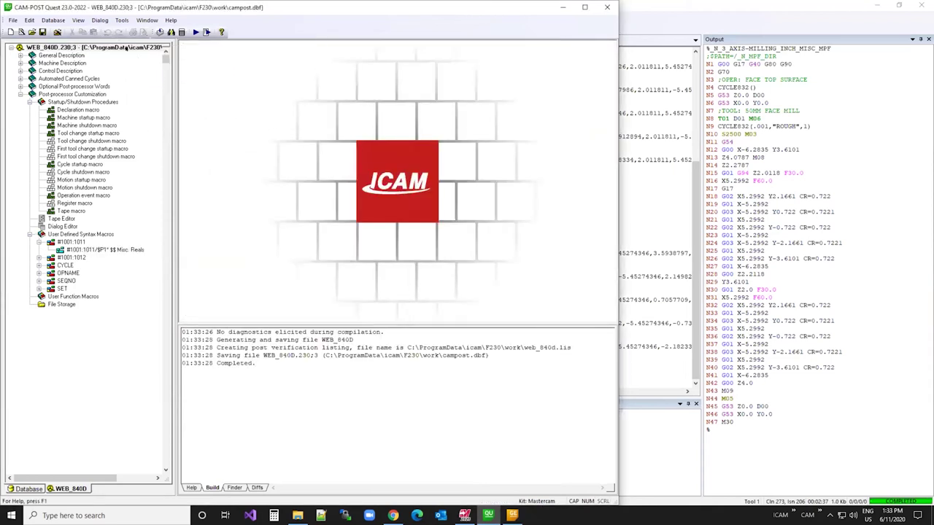
Export the WEB_840D post-processor to the Documents folder as web_840d_V2.dmp, replacing the existing file.
{"action": "right_click", "coordinate": [128, 47]}
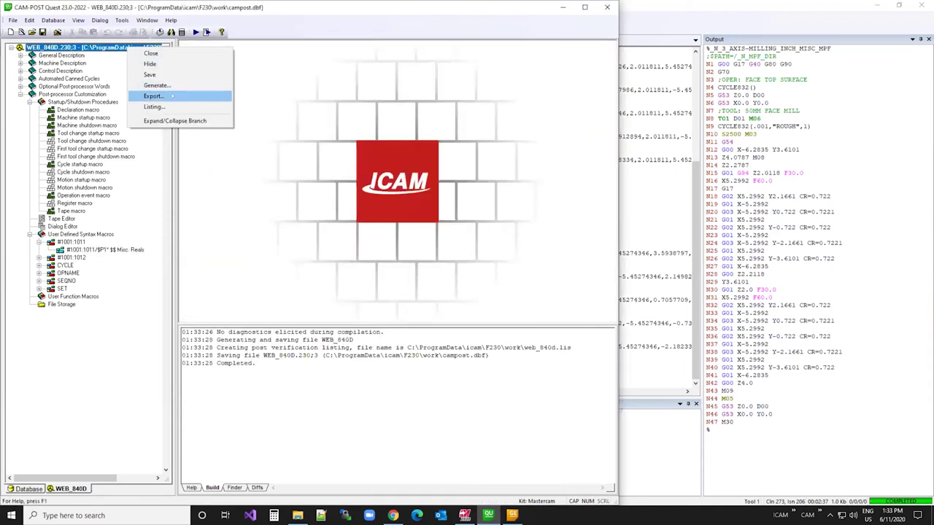
{"action": "left_click", "coordinate": [172, 96]}
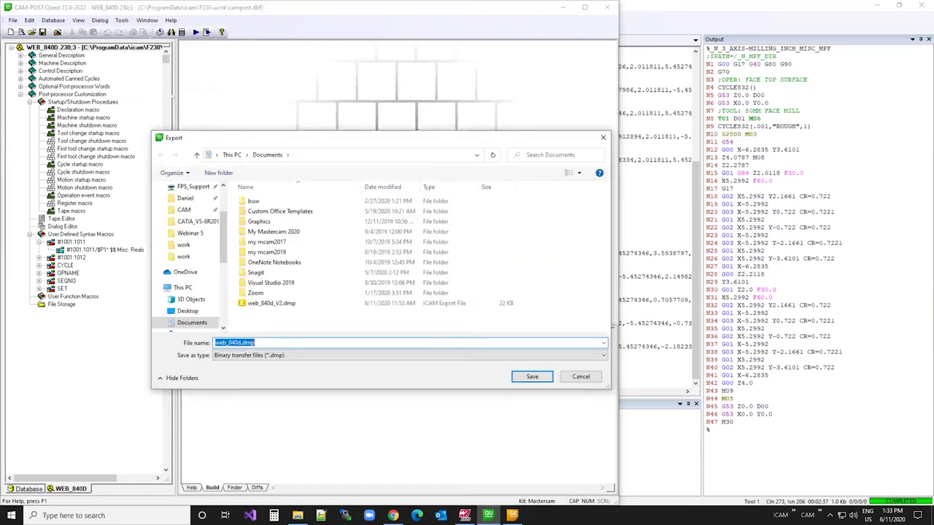
{"action": "left_click", "coordinate": [271, 303]}
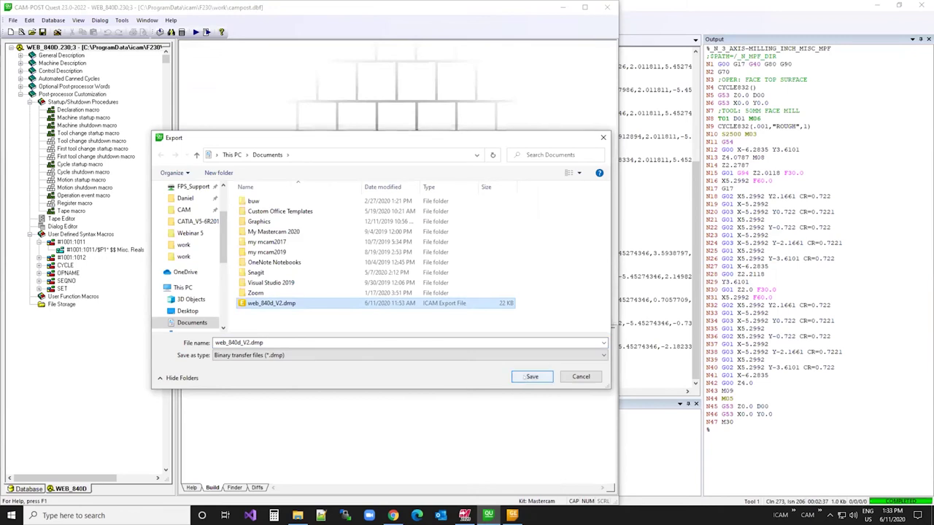
{"action": "left_click", "coordinate": [532, 376]}
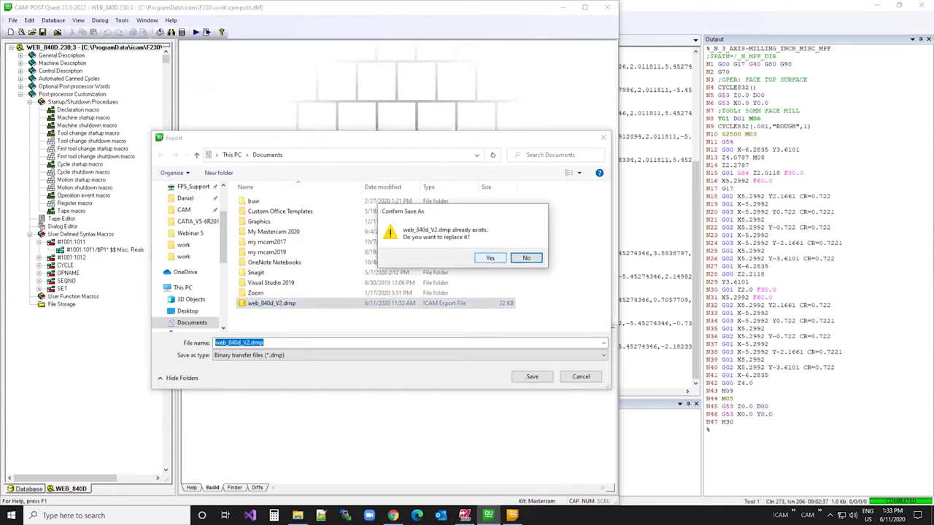
{"action": "left_click", "coordinate": [491, 259]}
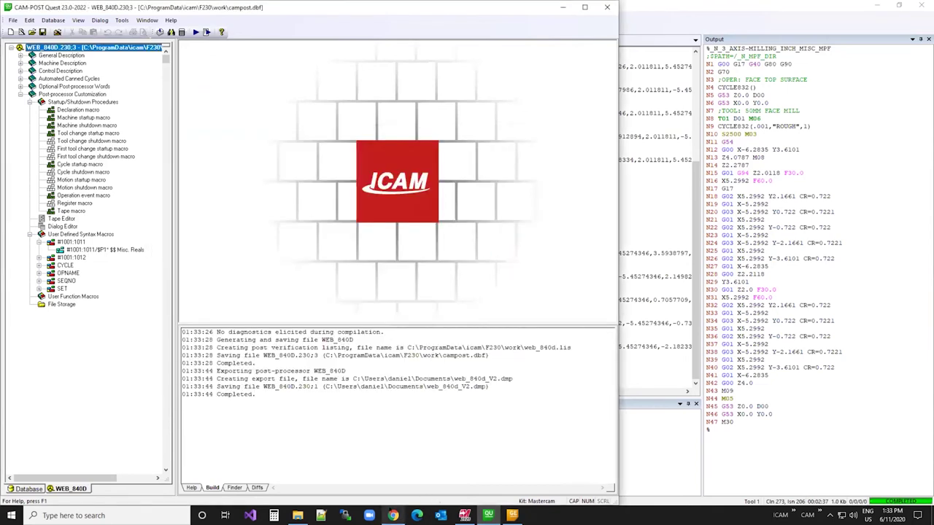
Switch to the ICAM Support Forum in the browser and write the topic reply "Post now supports Mastercam!".
{"action": "key", "text": "alt+Tab"}
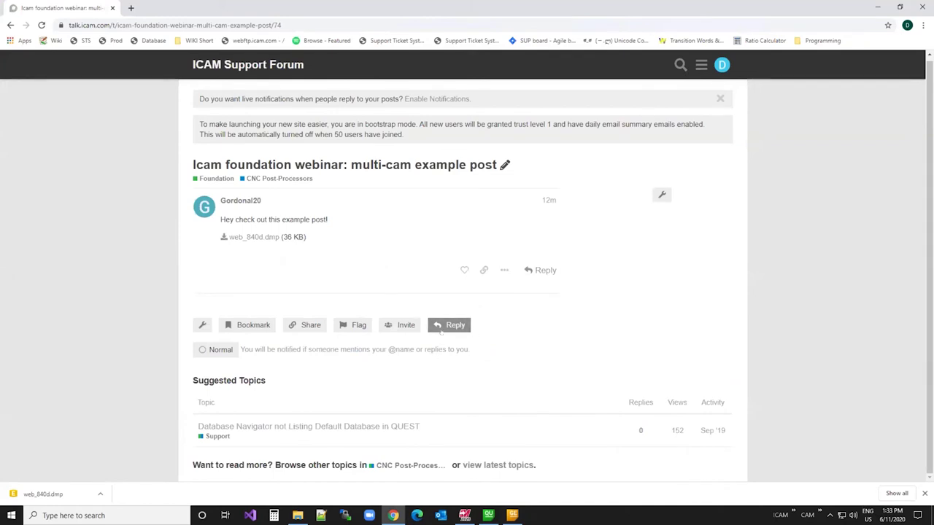
{"action": "left_click", "coordinate": [445, 326]}
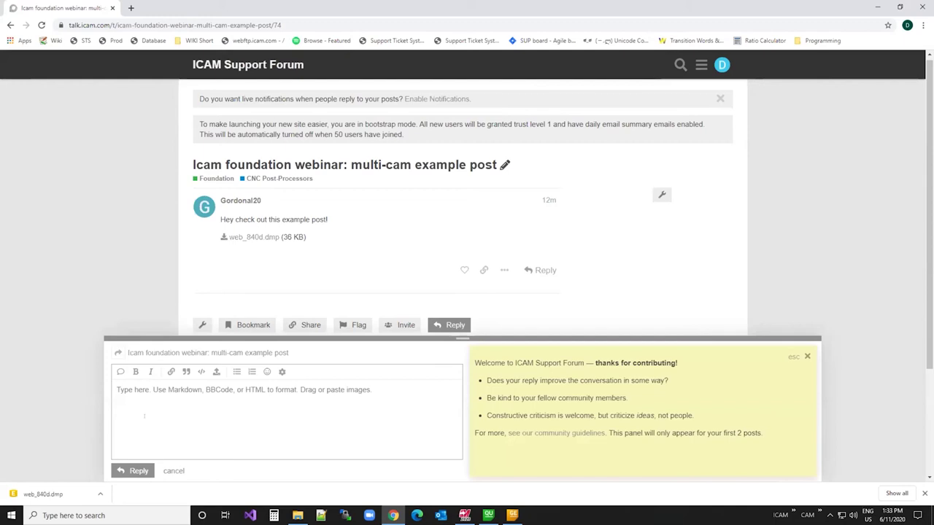
{"action": "type", "text": "Post "}
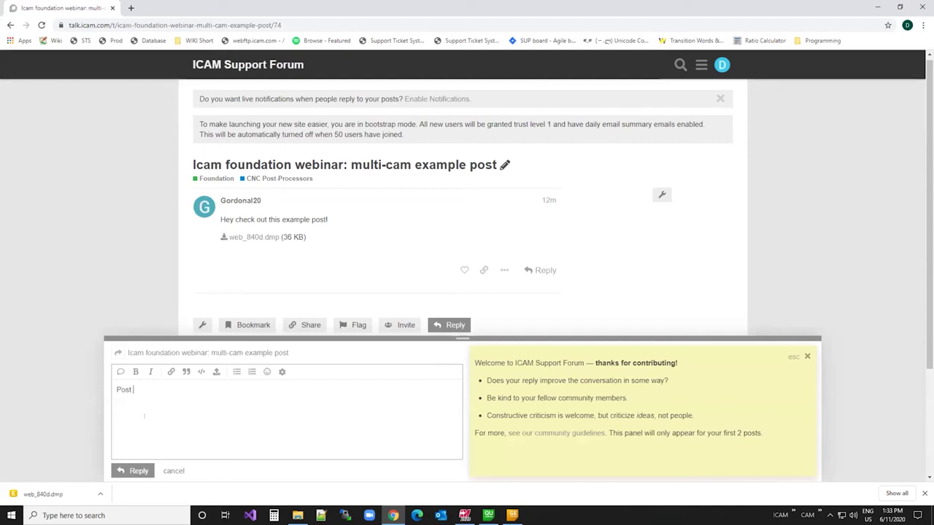
{"action": "type", "text": "now supports Mastercam!"}
{"action": "double_click", "coordinate": [197, 390]}
Attach web_840d_V2.dmp from the Documents folder to the forum reply.
{"action": "left_click", "coordinate": [216, 372]}
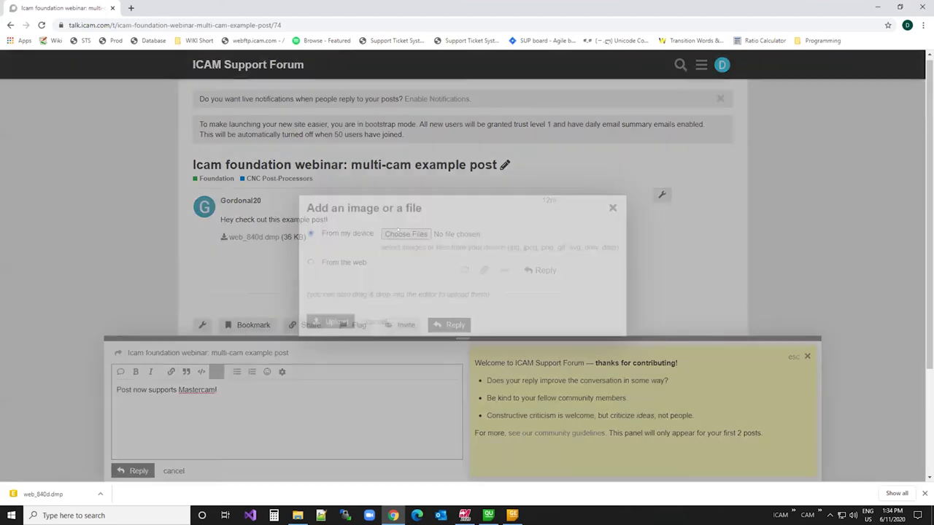
{"action": "left_click", "coordinate": [420, 233]}
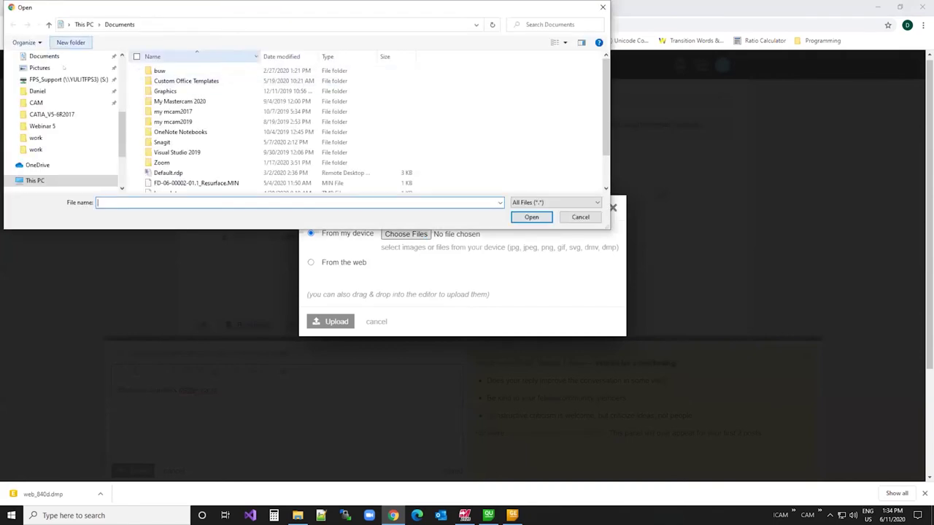
{"action": "scroll", "coordinate": [57, 81], "scroll_direction": "up", "scroll_amount": 2}
{"action": "left_click", "coordinate": [40, 76]}
{"action": "scroll", "coordinate": [175, 146], "scroll_direction": "down", "scroll_amount": 6}
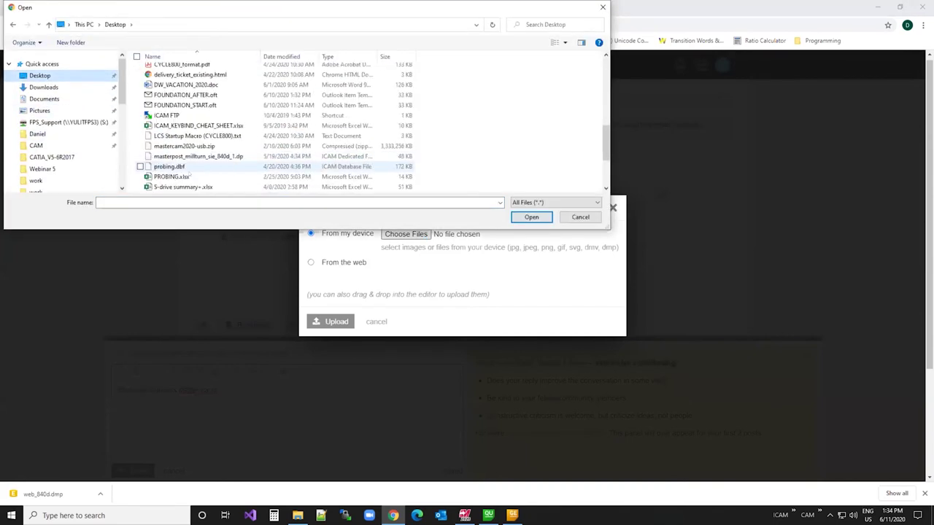
{"action": "left_click", "coordinate": [44, 99]}
{"action": "scroll", "coordinate": [219, 146], "scroll_direction": "down", "scroll_amount": 2}
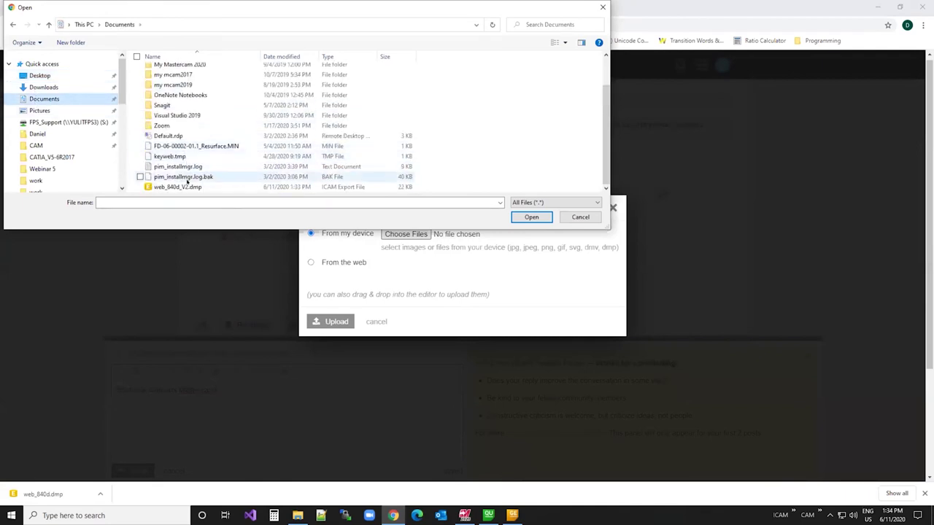
{"action": "left_click", "coordinate": [177, 187]}
{"action": "left_click", "coordinate": [516, 218]}
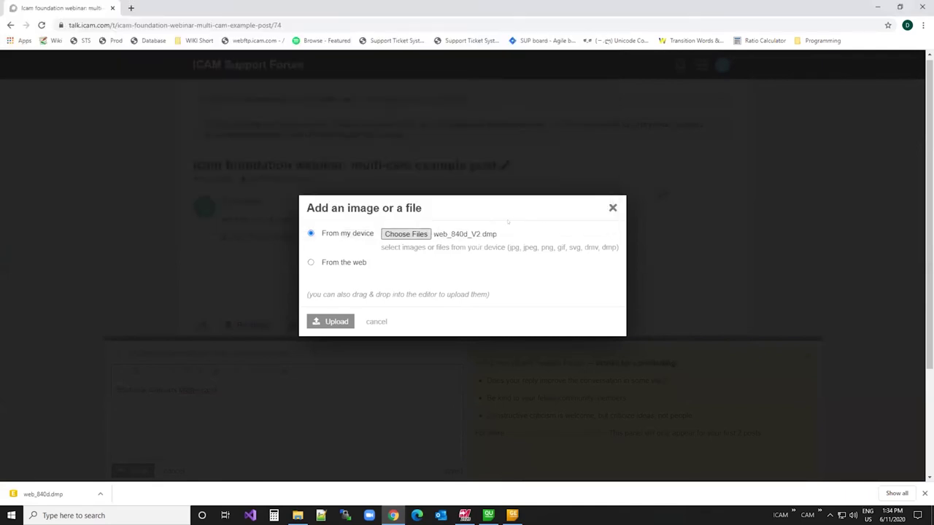
{"action": "left_click", "coordinate": [337, 322]}
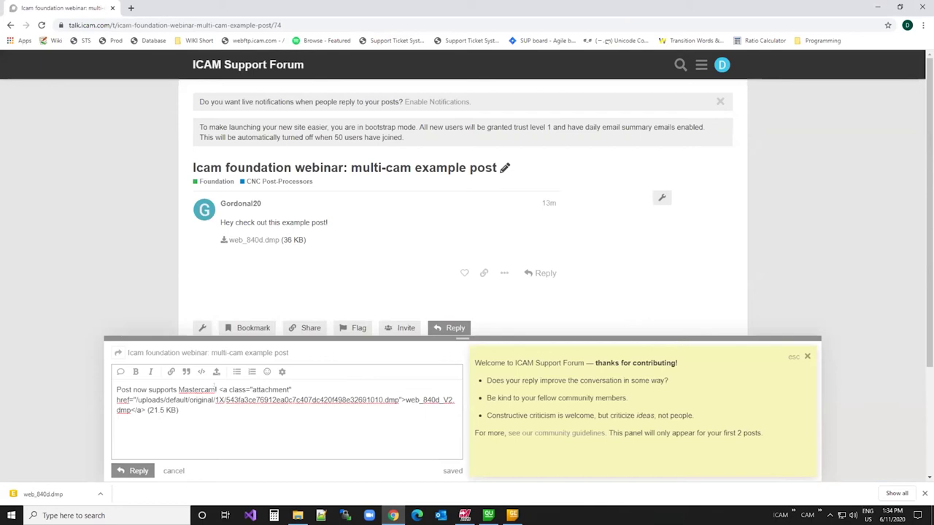
Put the attachment on its own line below the reply text and publish the reply.
{"action": "left_click", "coordinate": [218, 389]}
{"action": "key", "text": "Return"}
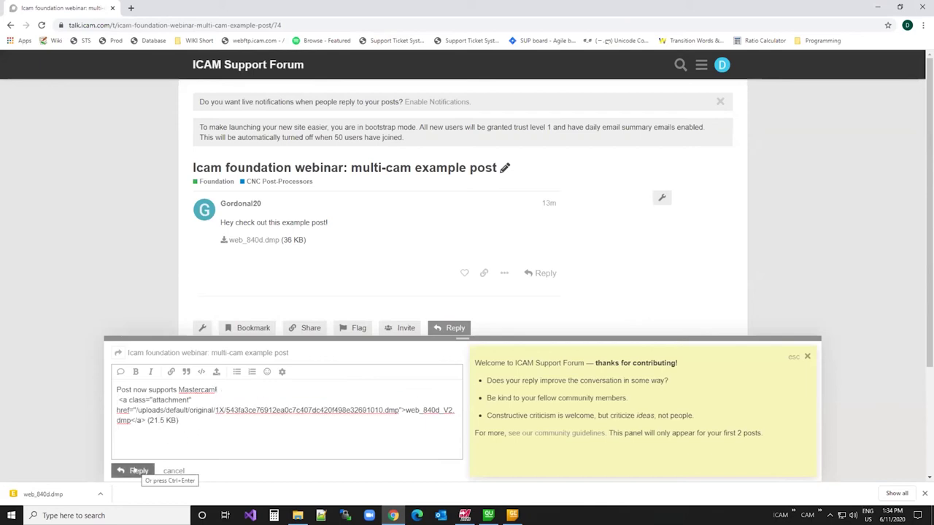
{"action": "left_click", "coordinate": [133, 471]}
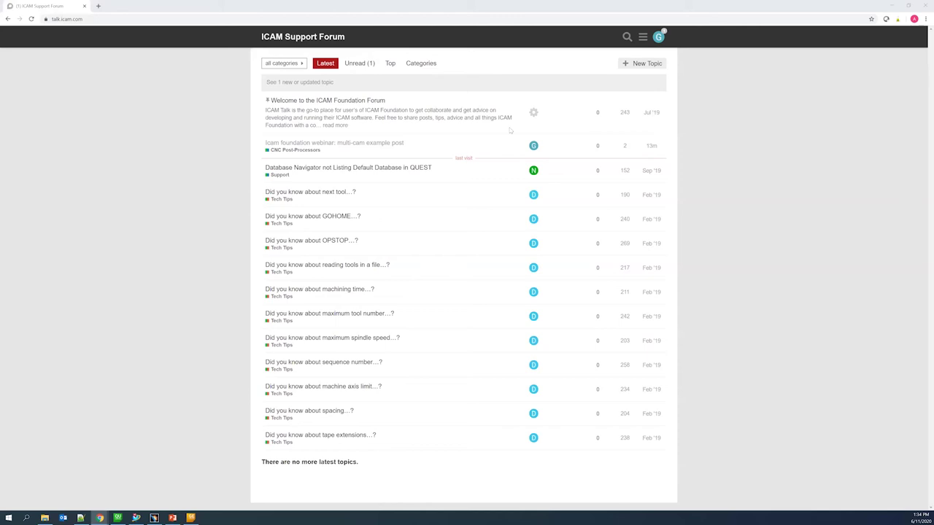
Reload the forum, download web_840d_V2.dmp from the reply in the multi-cam example topic, and show the downloaded file in its folder.
{"action": "key", "text": "F5"}
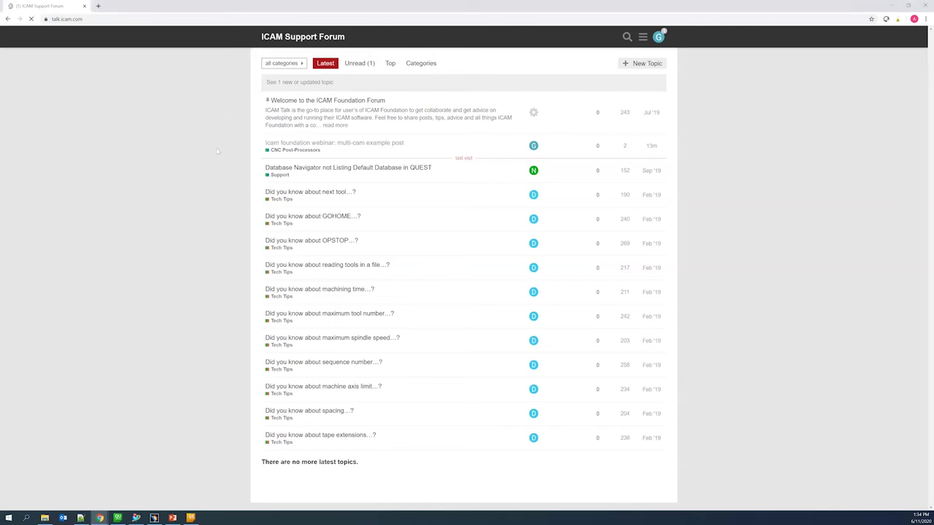
{"action": "left_click", "coordinate": [337, 143]}
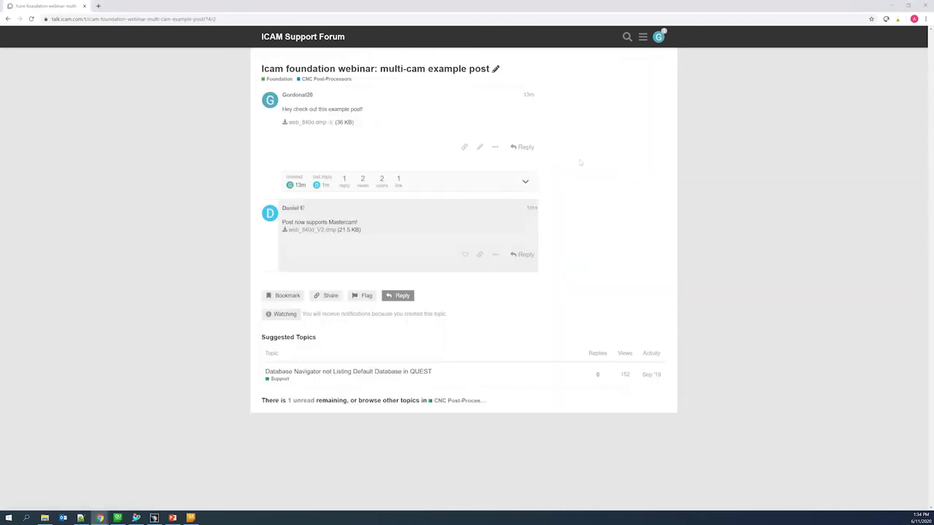
{"action": "left_click", "coordinate": [314, 231]}
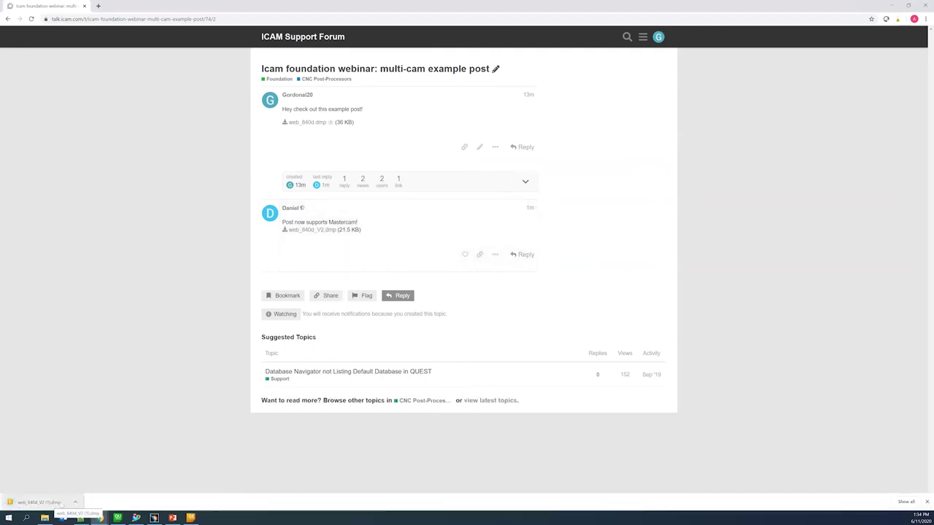
{"action": "left_click", "coordinate": [75, 502]}
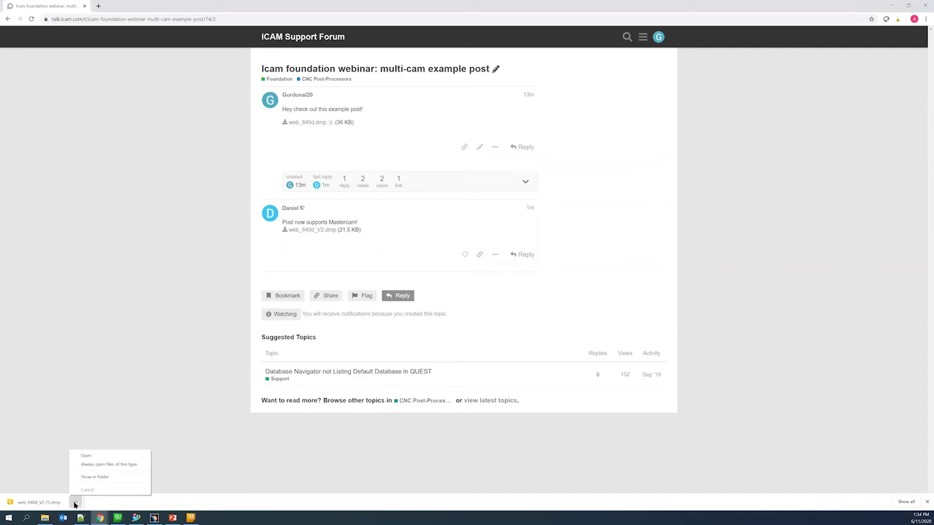
{"action": "left_click", "coordinate": [105, 477]}
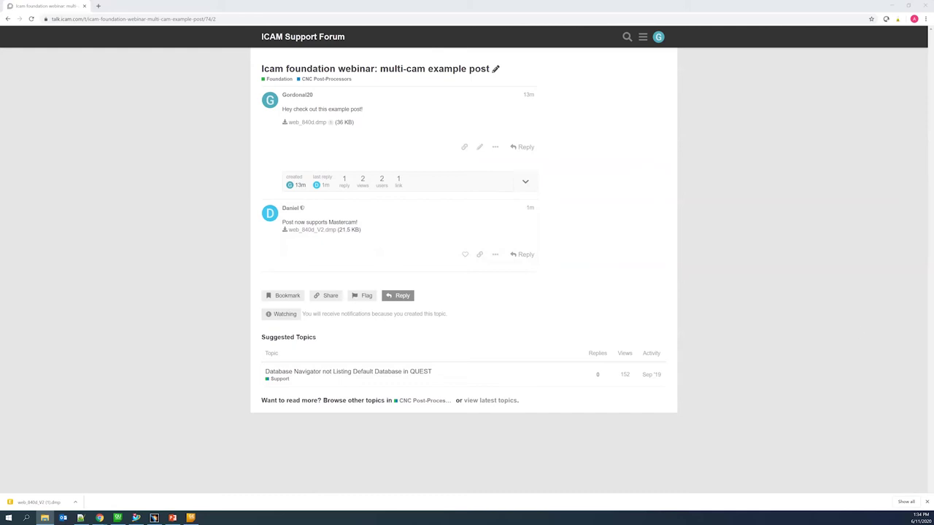
Switch to CAM-POST Quest and load web_840d_V2 (1).dmp from the Downloads folder into the database list.
{"action": "left_click", "coordinate": [118, 518]}
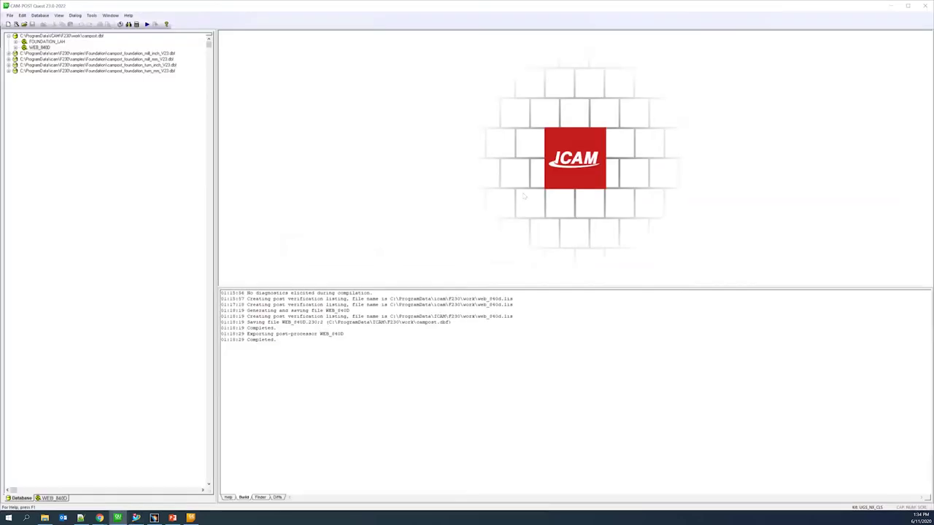
{"action": "key", "text": "super+e"}
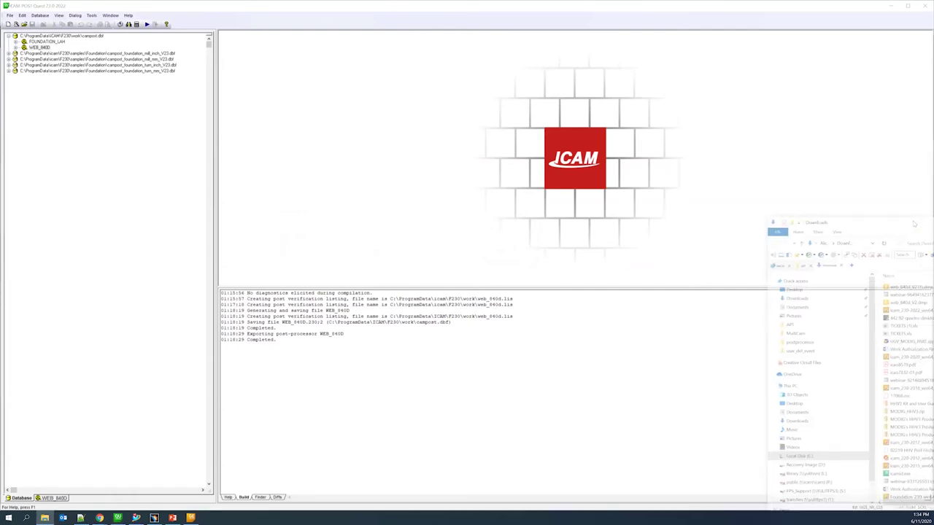
{"action": "left_click_drag", "start_coordinate": [914, 223], "coordinate": [599, 170]}
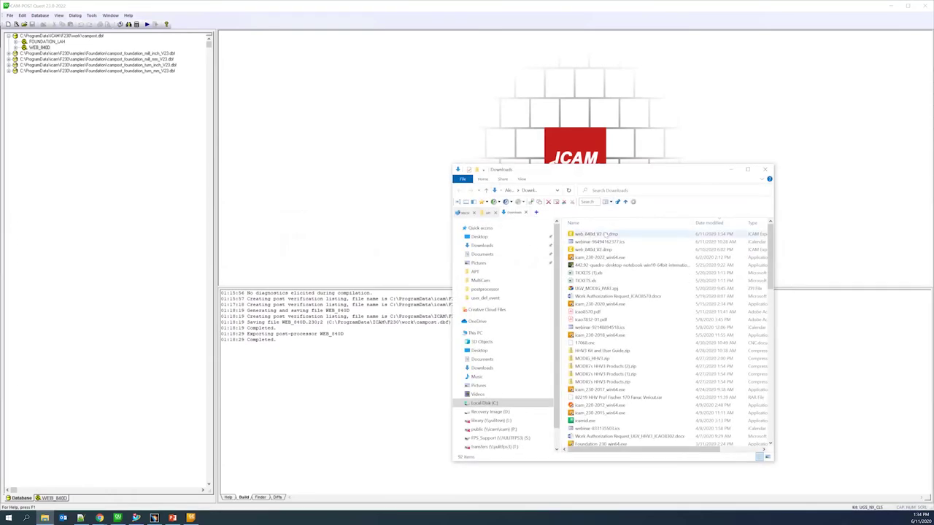
{"action": "left_click_drag", "start_coordinate": [93, 246], "coordinate": [98, 202]}
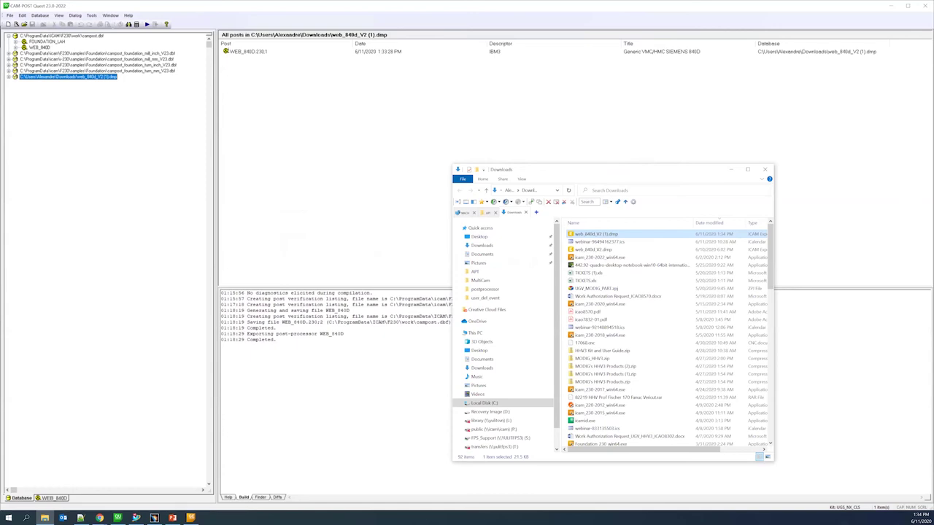
Expand the downloaded dmp database and copy its WEB_840D post into the work campost.dbf database.
{"action": "left_click", "coordinate": [11, 76]}
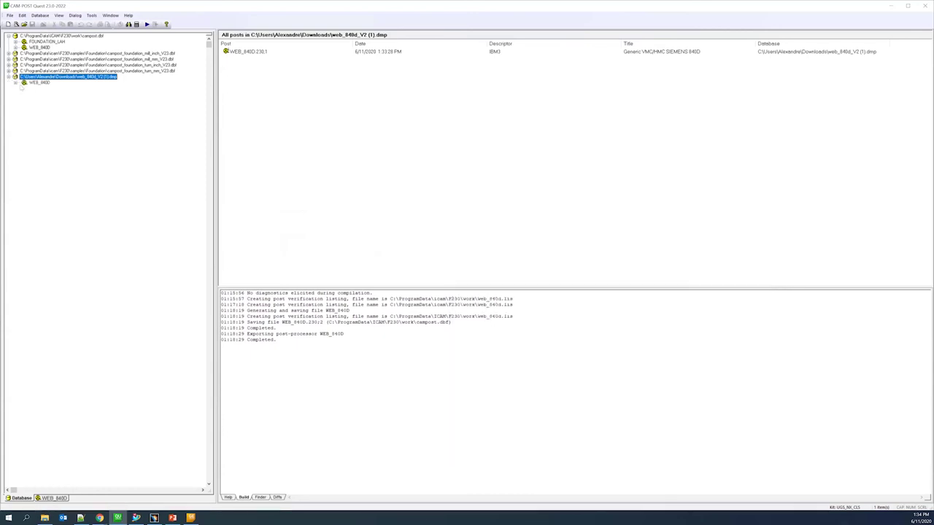
{"action": "left_click", "coordinate": [32, 83]}
{"action": "left_click_drag", "start_coordinate": [34, 87], "coordinate": [53, 37]}
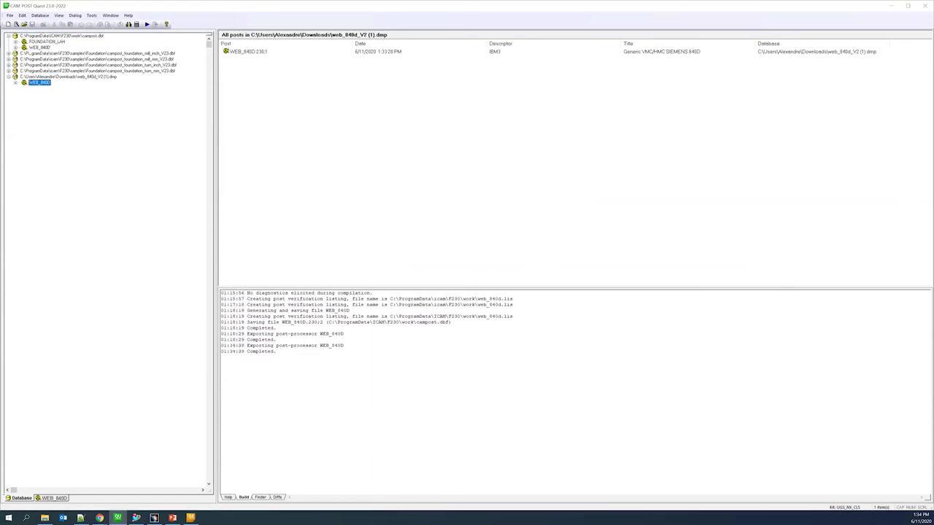
Expand WEB_840D in campost.dbf and view the properties of version WEB_840D.230;3.
{"action": "left_click", "coordinate": [15, 47]}
{"action": "left_click", "coordinate": [52, 65]}
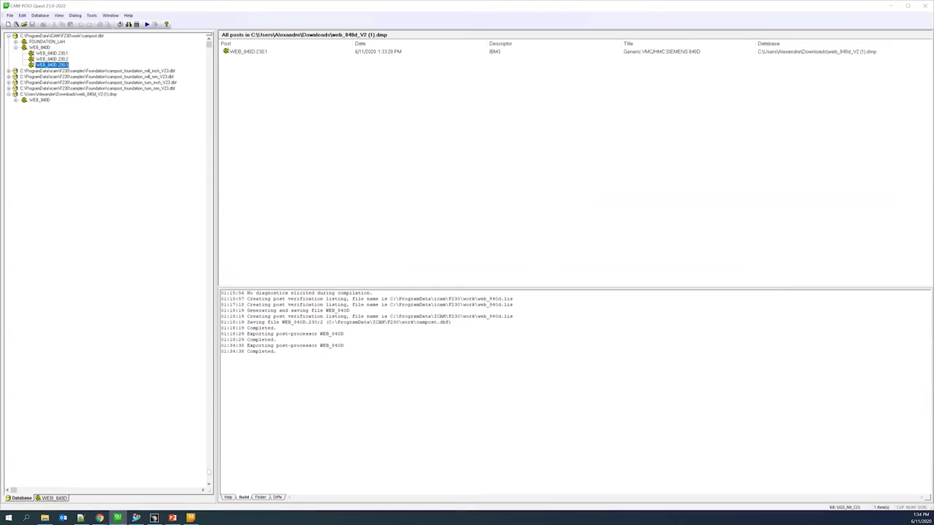
{"action": "left_click", "coordinate": [227, 496]}
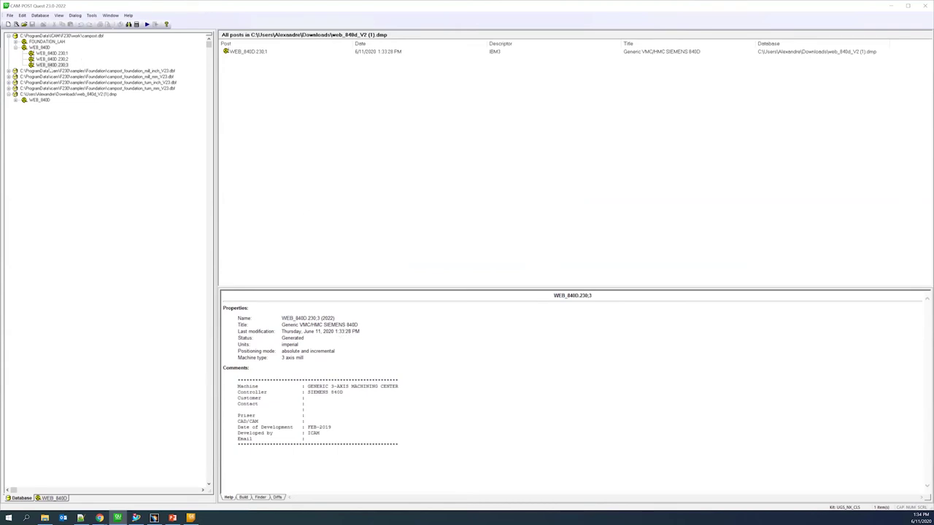
Open the WEB_840D.230;3 post and close the previously opened WEB_840D version.
{"action": "double_click", "coordinate": [52, 64]}
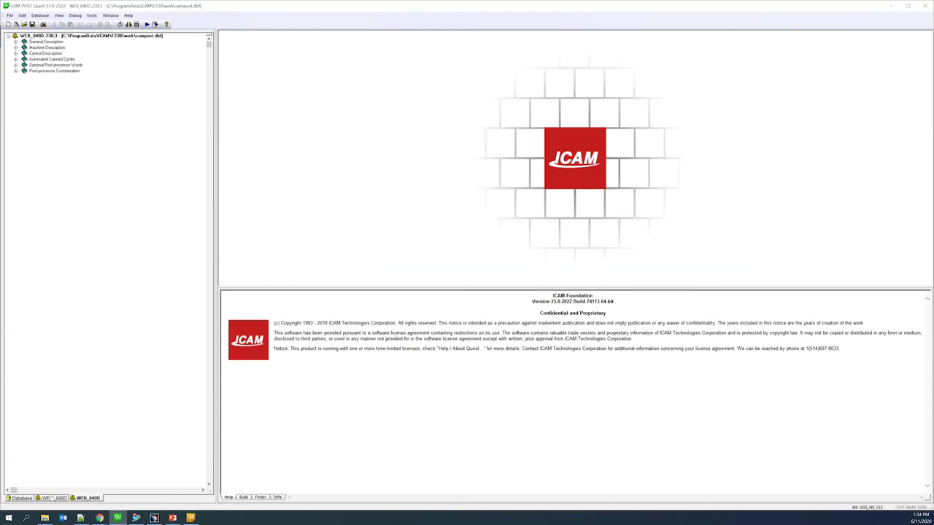
{"action": "right_click", "coordinate": [63, 36]}
{"action": "left_click", "coordinate": [80, 36]}
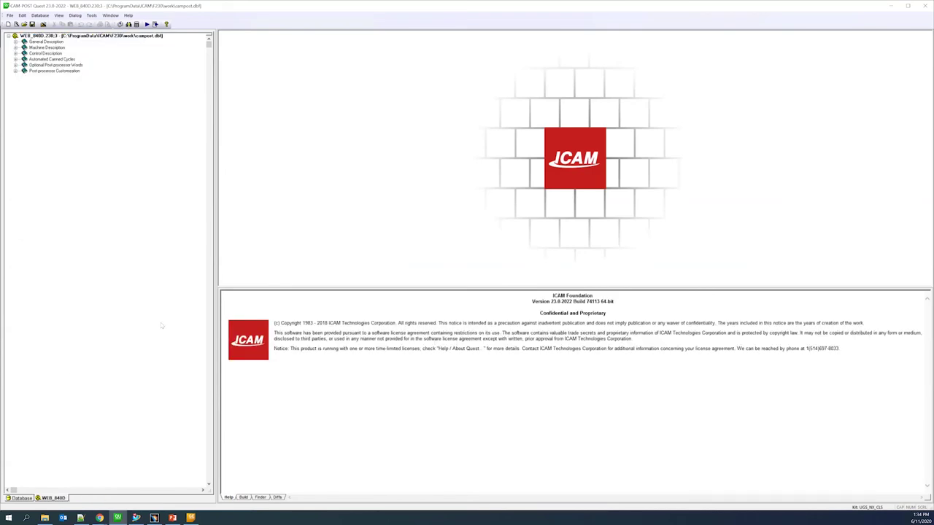
Expand all branches of the WEB_840D.230;3 post to show its user defined syntax macros.
{"action": "left_click", "coordinate": [9, 36]}
{"action": "right_click", "coordinate": [28, 36]}
{"action": "left_click", "coordinate": [46, 90]}
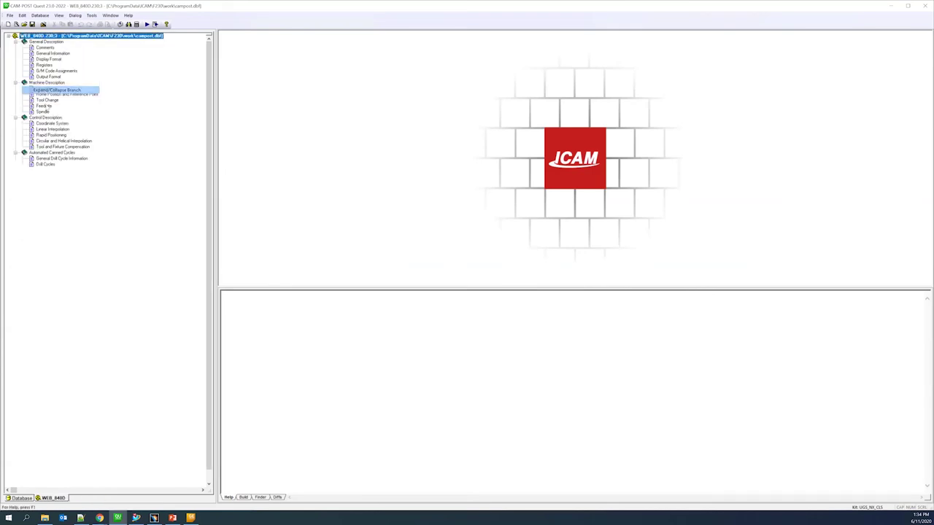
{"action": "scroll", "coordinate": [137, 365], "scroll_direction": "down", "scroll_amount": 1}
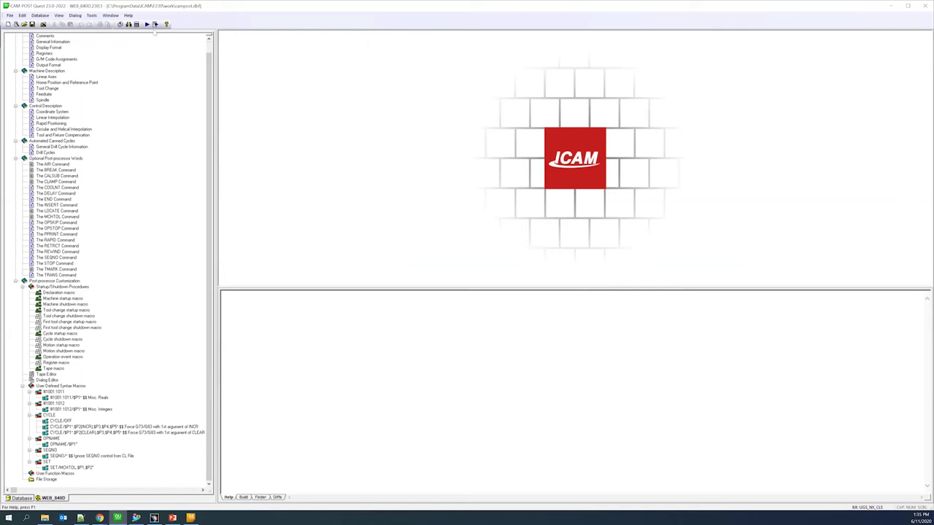
Close the leftover GENER debugger window showing the Catia 3-axis milling source.
{"action": "left_click", "coordinate": [155, 24]}
{"action": "left_click", "coordinate": [488, 275]}
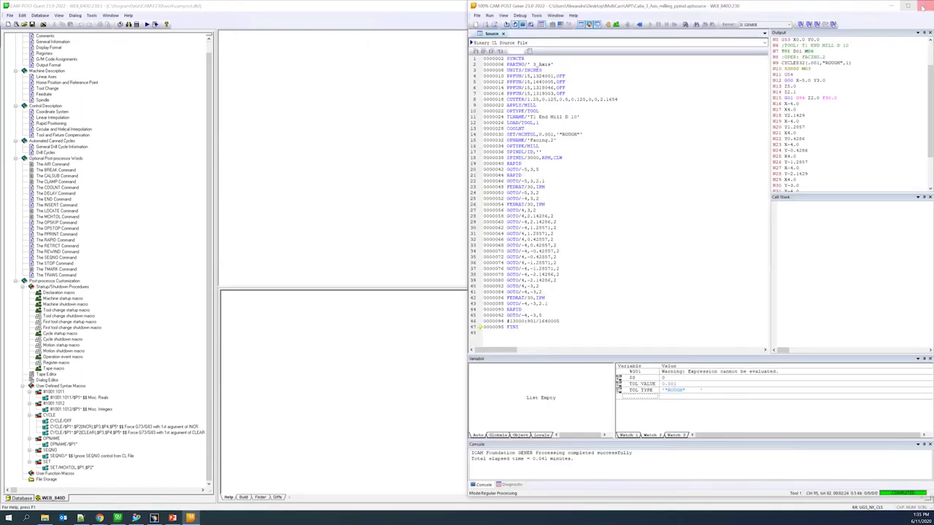
{"action": "left_click", "coordinate": [925, 6]}
Test the WEB_840D post on nx_3_Axis_milling_USEREVENT.cls and examine the CYCLE832 lines at the start of the generated code.
{"action": "left_click", "coordinate": [155, 24]}
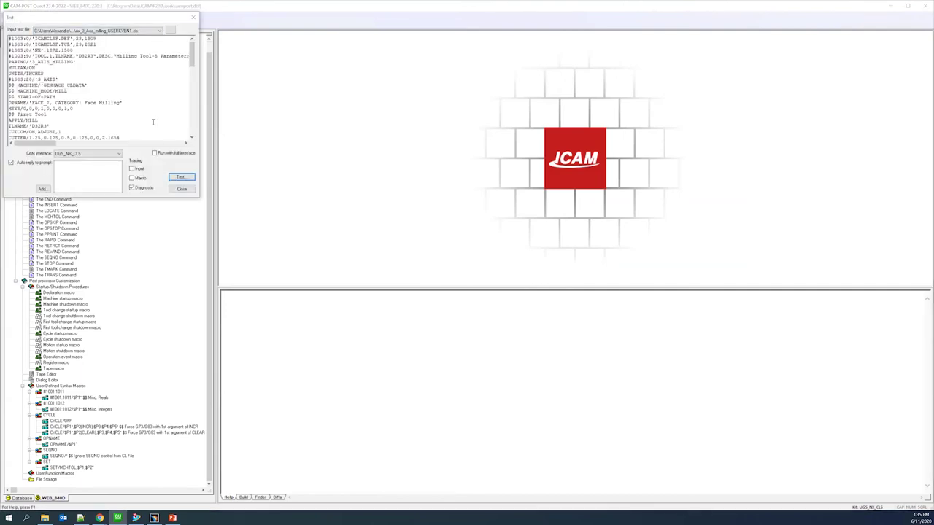
{"action": "left_click", "coordinate": [188, 177]}
{"action": "left_click", "coordinate": [181, 177]}
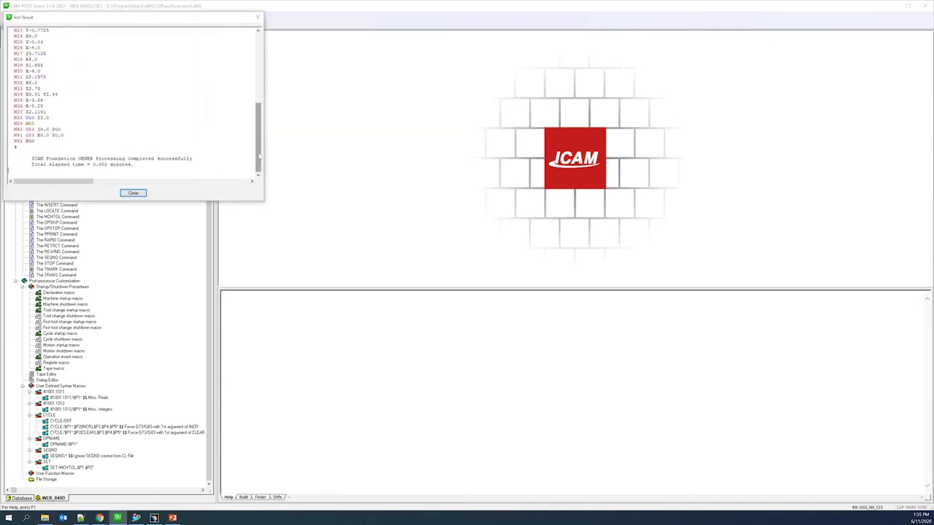
{"action": "left_click_drag", "start_coordinate": [259, 155], "coordinate": [259, 84]}
{"action": "mouse_move", "coordinate": [23, 71]}
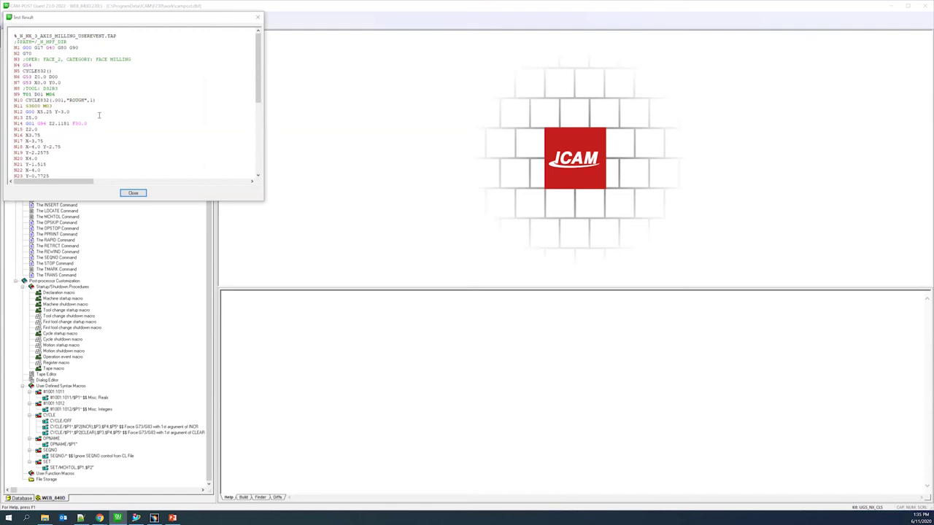
{"action": "left_click", "coordinate": [133, 192]}
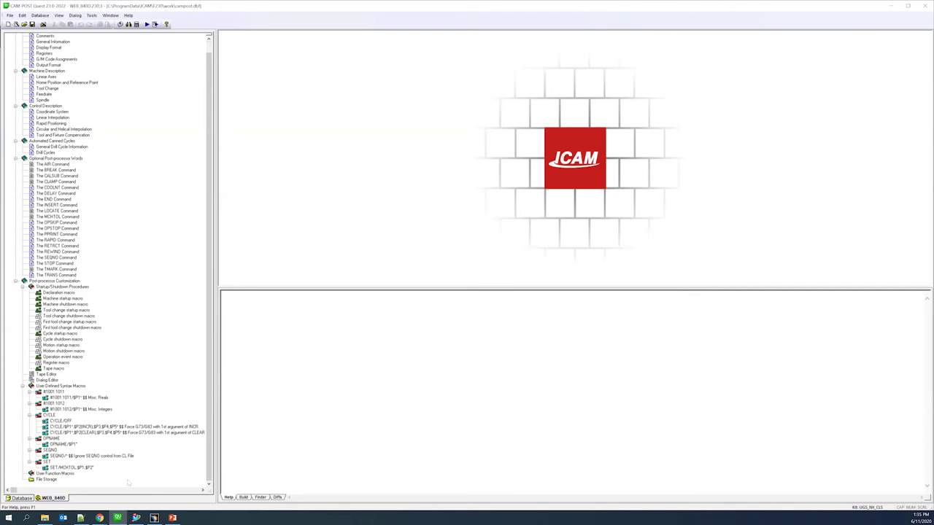
Switch to NX and delete the existing User Defined Command from the FACE_2 operation's user defined events.
{"action": "left_click", "coordinate": [136, 518]}
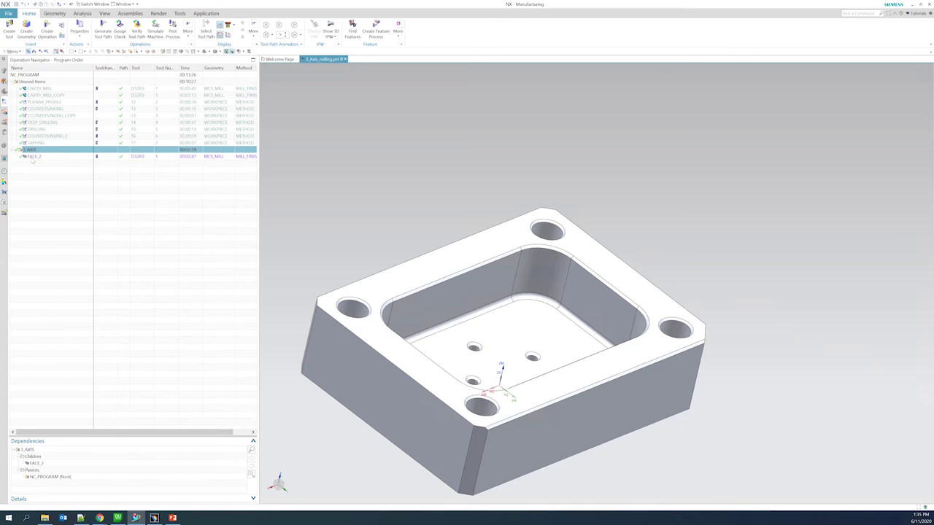
{"action": "left_click", "coordinate": [33, 157]}
{"action": "right_click", "coordinate": [32, 159]}
{"action": "mouse_move", "coordinate": [57, 241]}
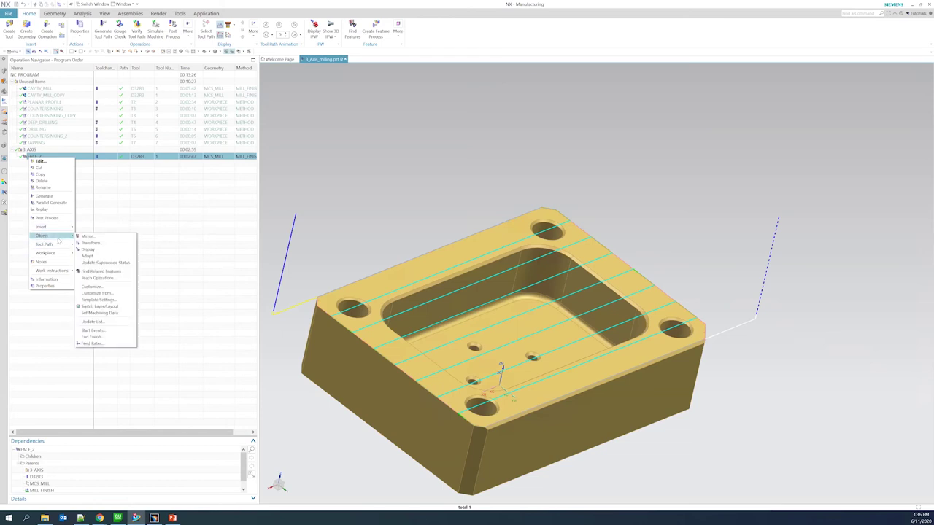
{"action": "left_click", "coordinate": [102, 337]}
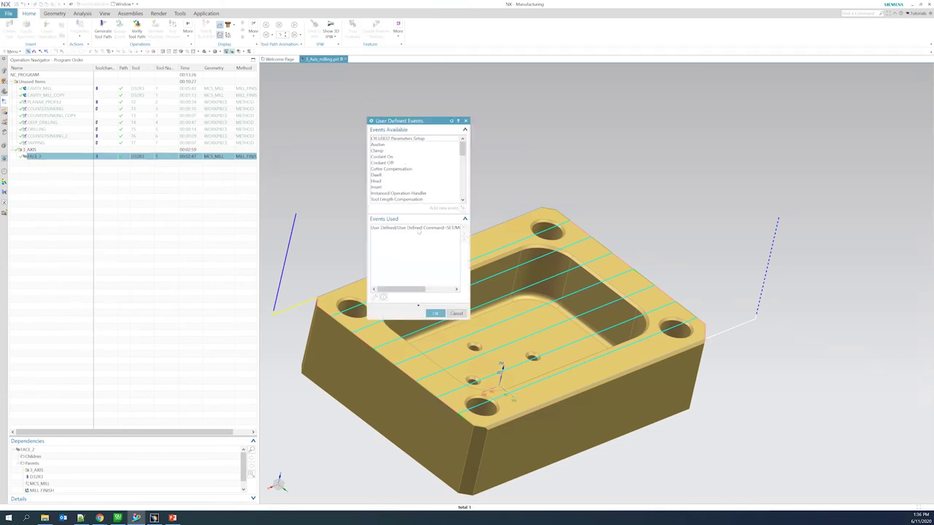
{"action": "left_click", "coordinate": [434, 231]}
{"action": "key", "text": "Delete"}
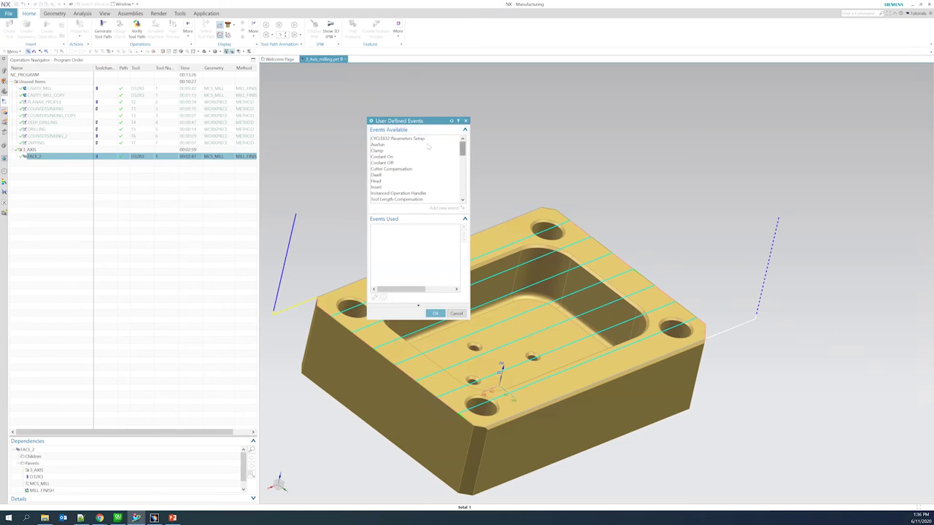
Add an active CYCLE832 Parameters Setup event to FACE_2 with machining tolerance 0.0020 and machining type Roughing.
{"action": "double_click", "coordinate": [382, 139]}
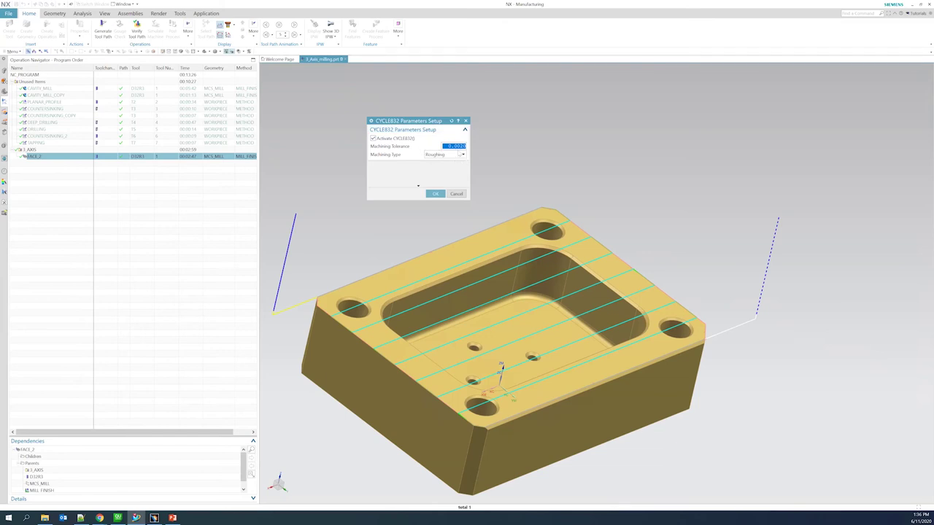
{"action": "left_click", "coordinate": [394, 141]}
{"action": "left_click", "coordinate": [436, 194]}
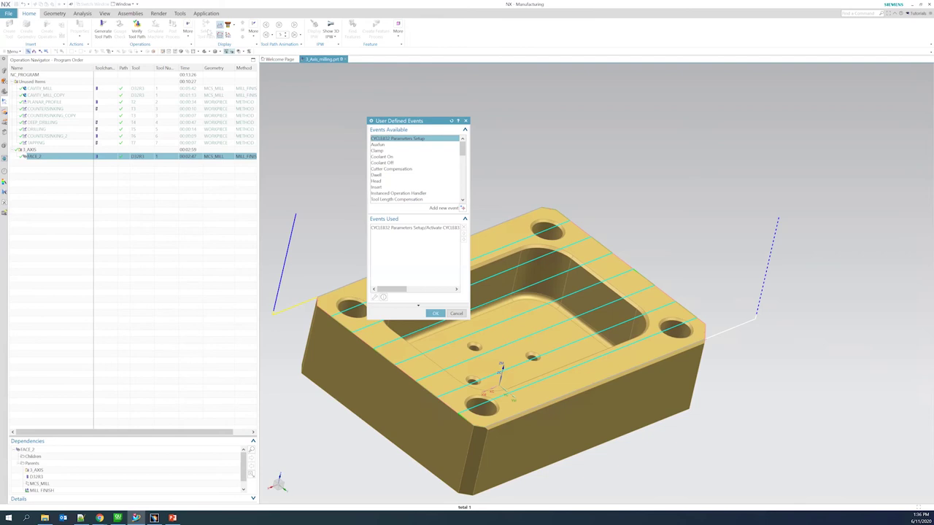
{"action": "left_click", "coordinate": [432, 313]}
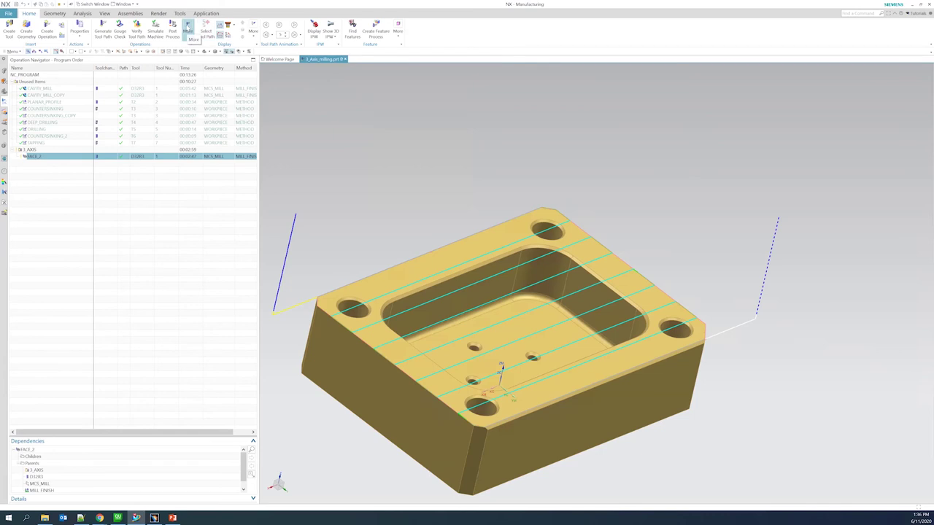
Output FACE_2 as a CLSF in the Foundation ICAMCLSF_230 format to nx_3_Axis_milling_USEREVENT.cls in the desktop MultiCam folder.
{"action": "left_click", "coordinate": [188, 28]}
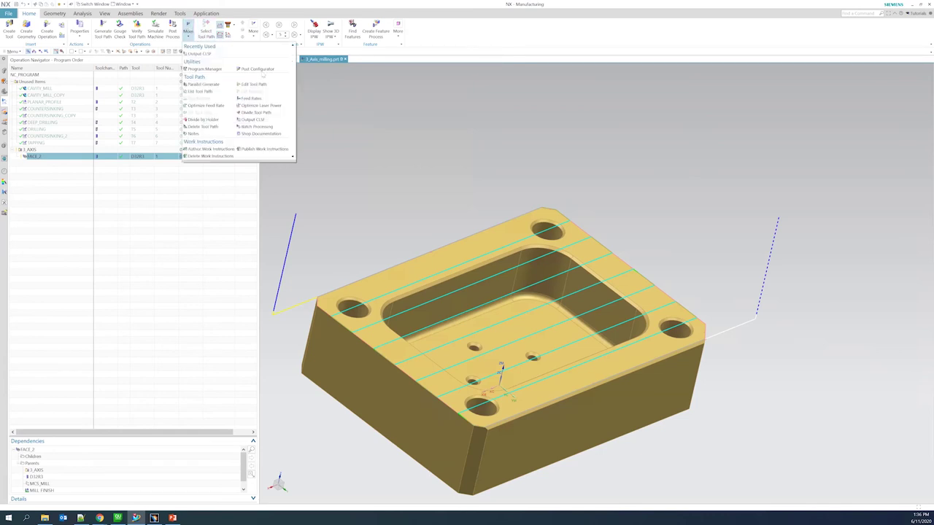
{"action": "left_click", "coordinate": [200, 54]}
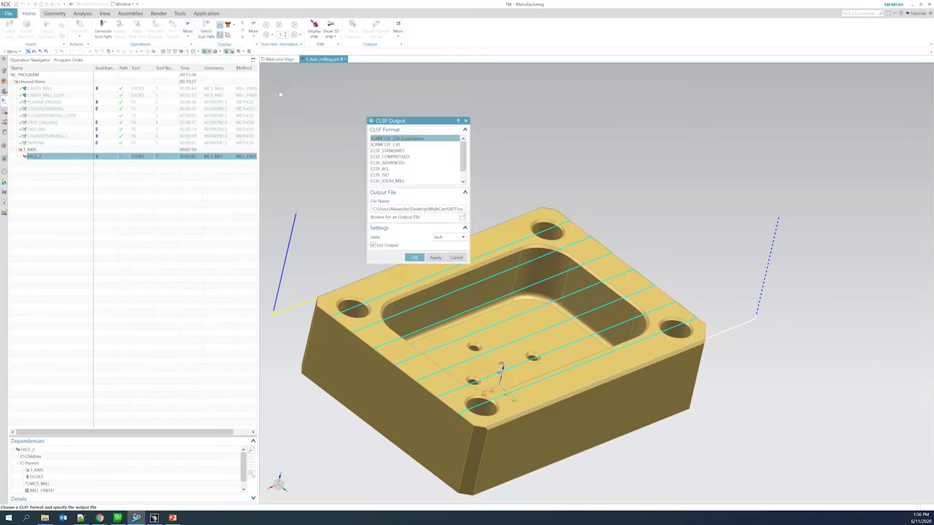
{"action": "left_click", "coordinate": [463, 217]}
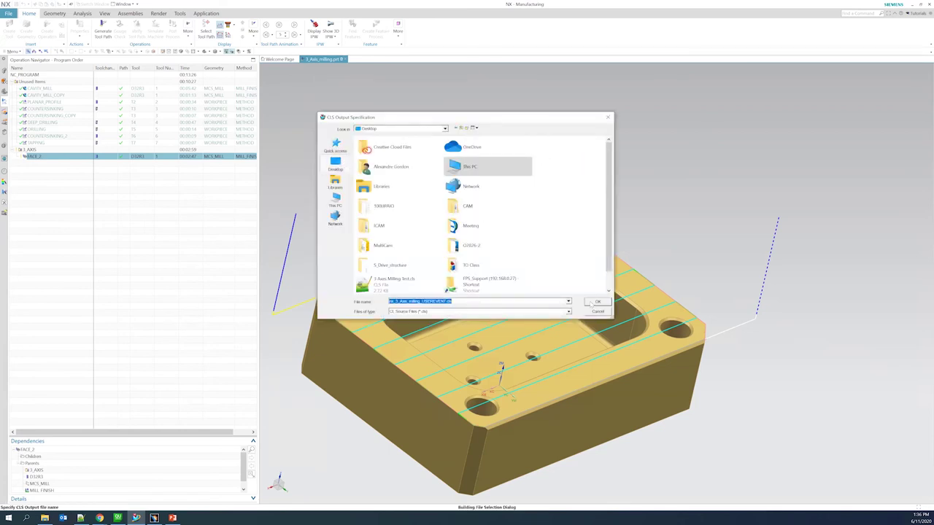
{"action": "double_click", "coordinate": [460, 167]}
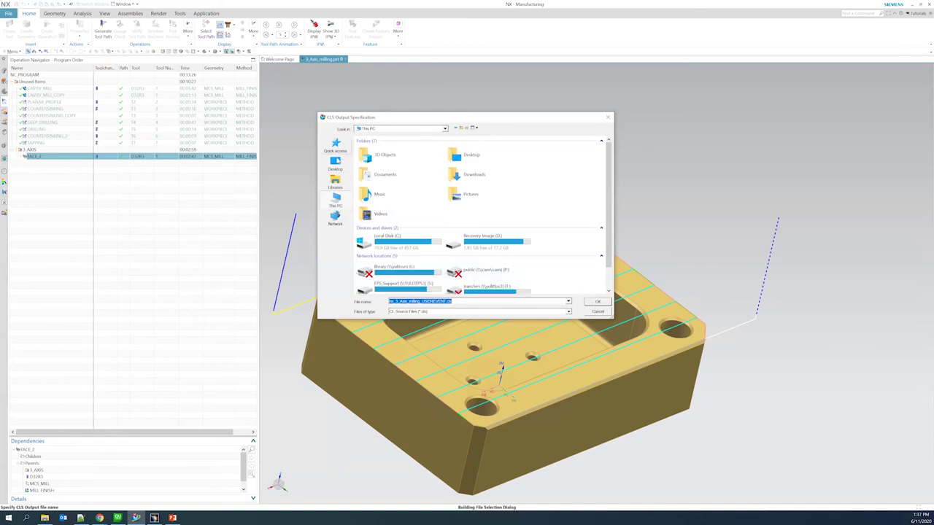
{"action": "left_click", "coordinate": [335, 164]}
{"action": "left_click", "coordinate": [597, 301]}
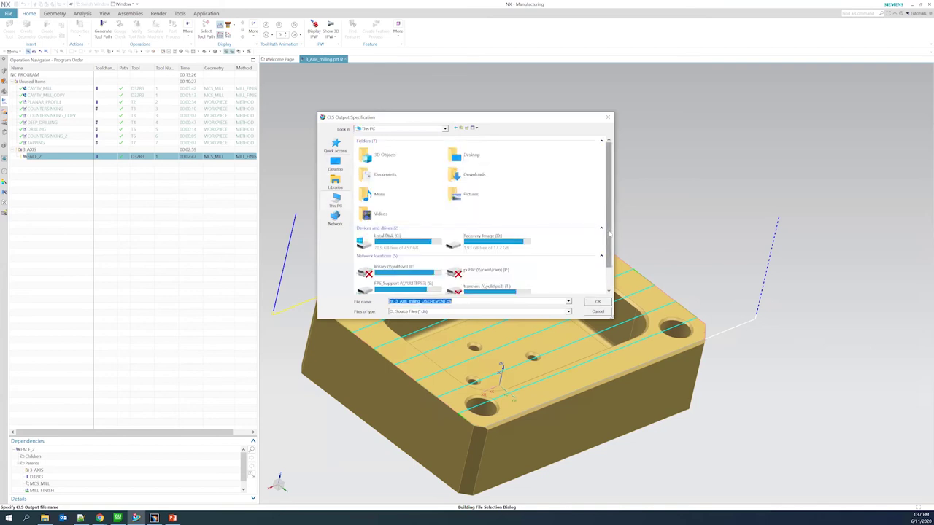
{"action": "double_click", "coordinate": [467, 157]}
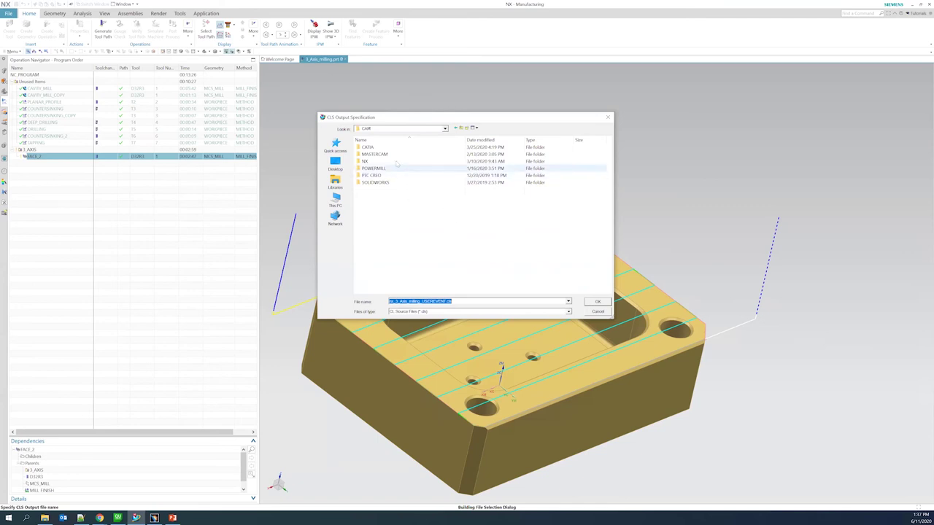
{"action": "left_click", "coordinate": [460, 129]}
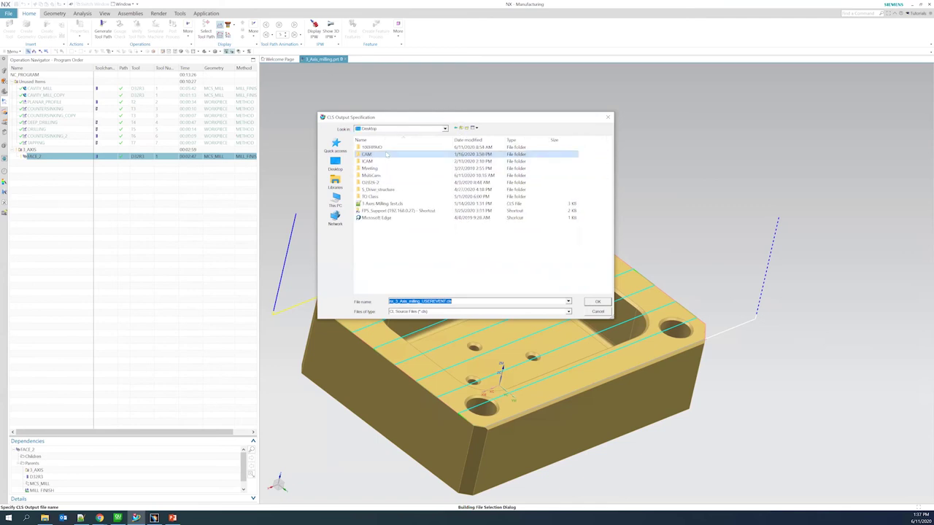
{"action": "double_click", "coordinate": [374, 175]}
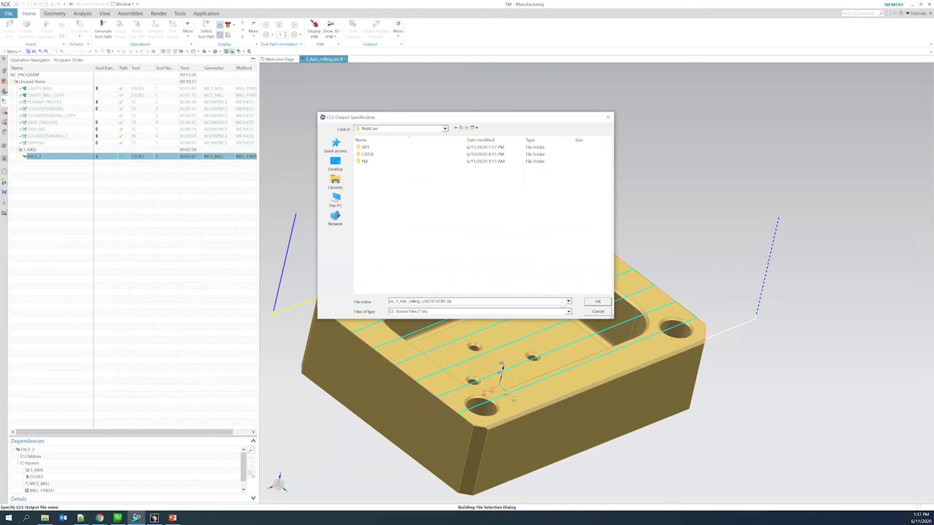
{"action": "left_click", "coordinate": [597, 301]}
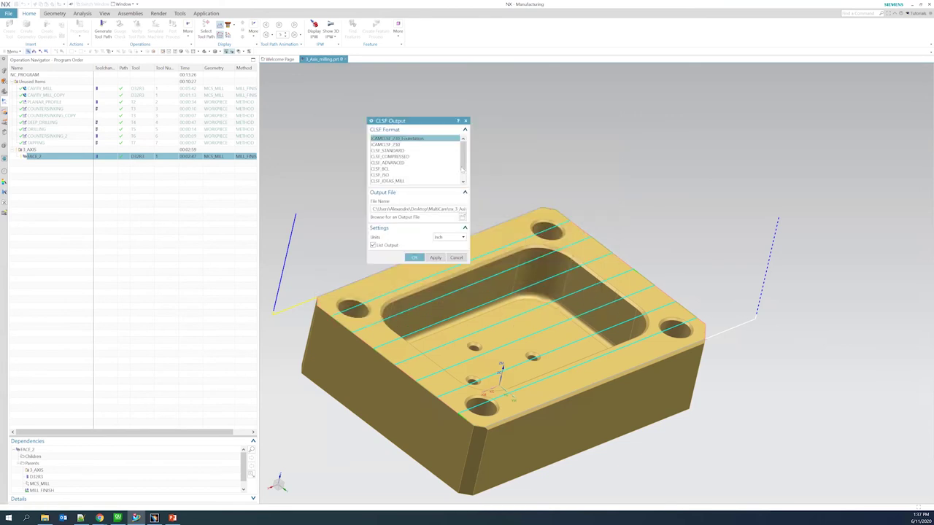
{"action": "left_click", "coordinate": [413, 257]}
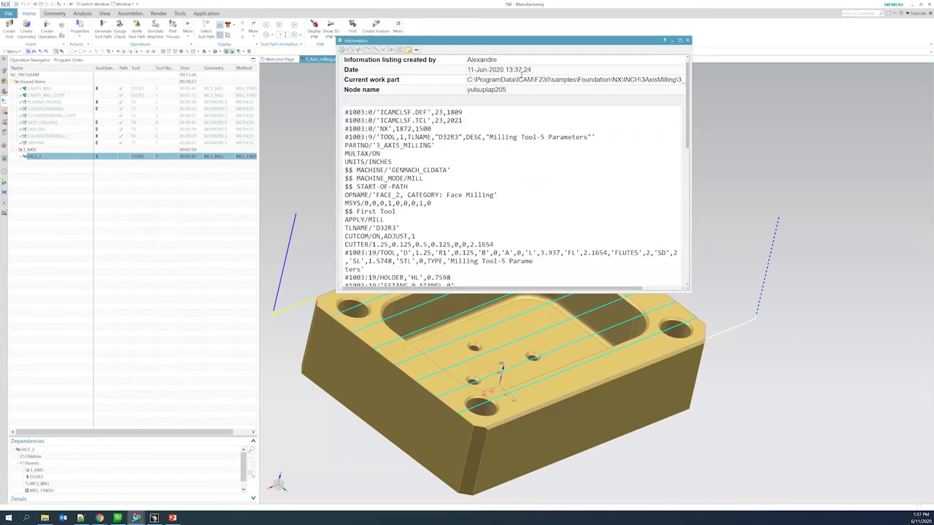
Examine the SET/MCHTOL statement in the CLSF listing and close the listing.
{"action": "scroll", "coordinate": [446, 186], "scroll_direction": "down", "scroll_amount": 3}
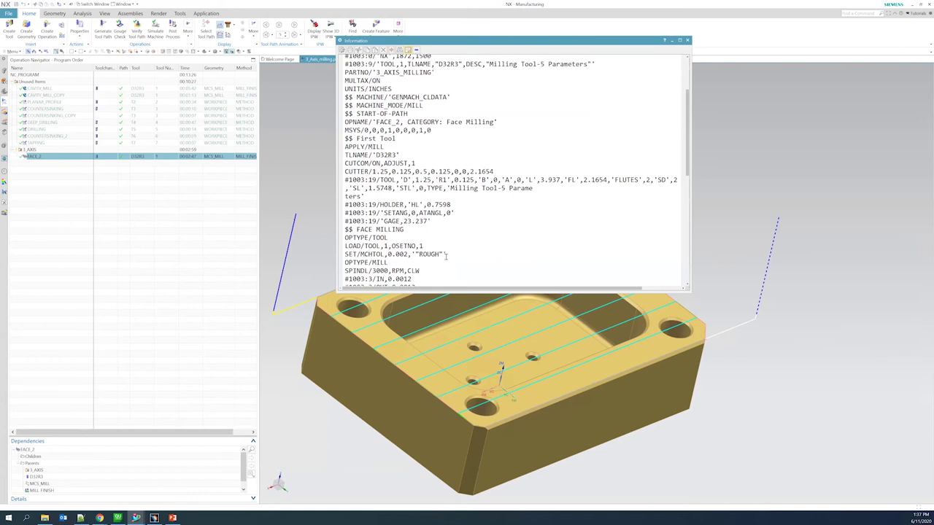
{"action": "scroll", "coordinate": [442, 233], "scroll_direction": "down", "scroll_amount": 3}
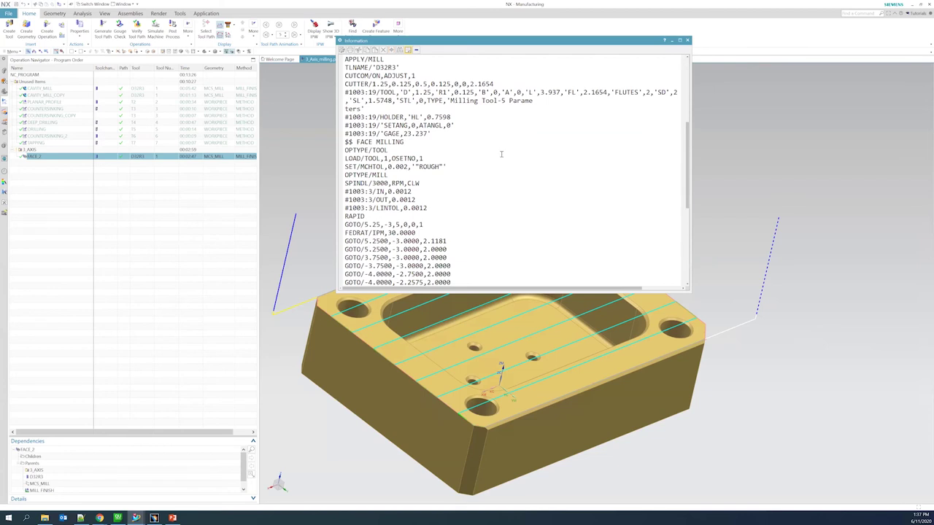
{"action": "left_click", "coordinate": [688, 40]}
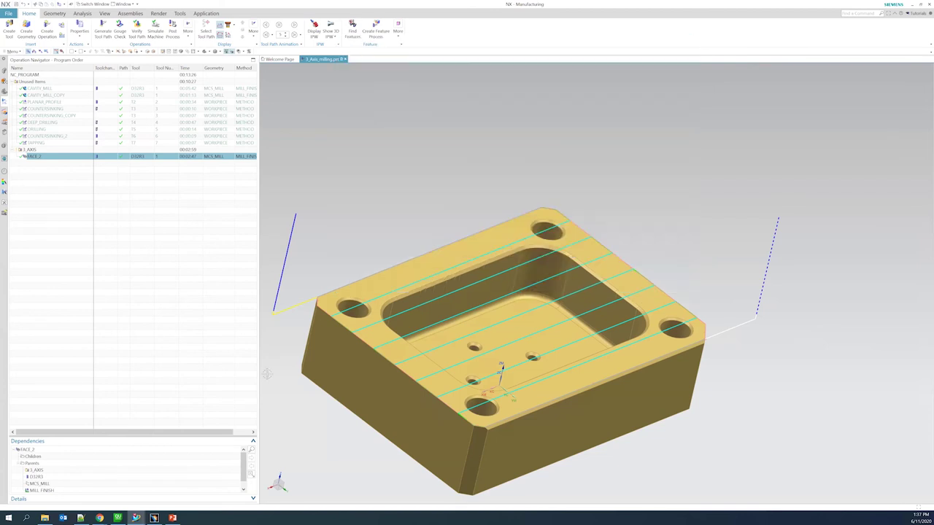
Switch to CAM-POST Quest and load nx_3_Axis_milling_USEREVENT.cls from the MultiCam folder as the post's test input file.
{"action": "left_click", "coordinate": [118, 518]}
{"action": "left_click", "coordinate": [156, 25]}
{"action": "left_click_drag", "start_coordinate": [155, 15], "coordinate": [201, 50]}
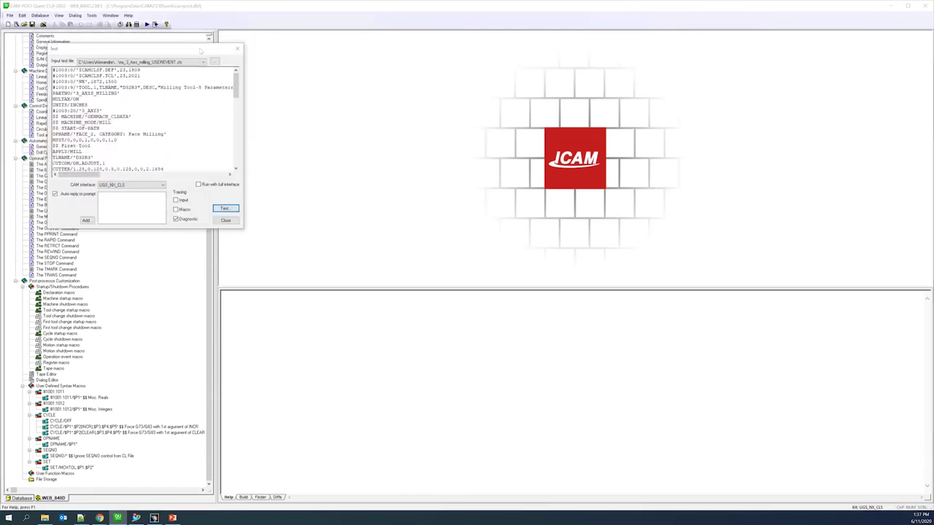
{"action": "left_click", "coordinate": [214, 61]}
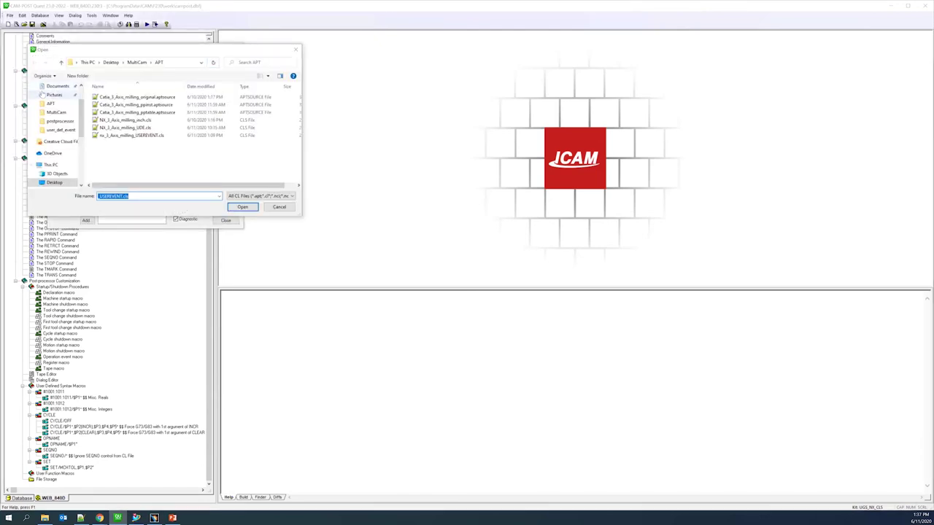
{"action": "left_click", "coordinate": [145, 64]}
{"action": "left_click", "coordinate": [131, 119]}
{"action": "left_click", "coordinate": [243, 207]}
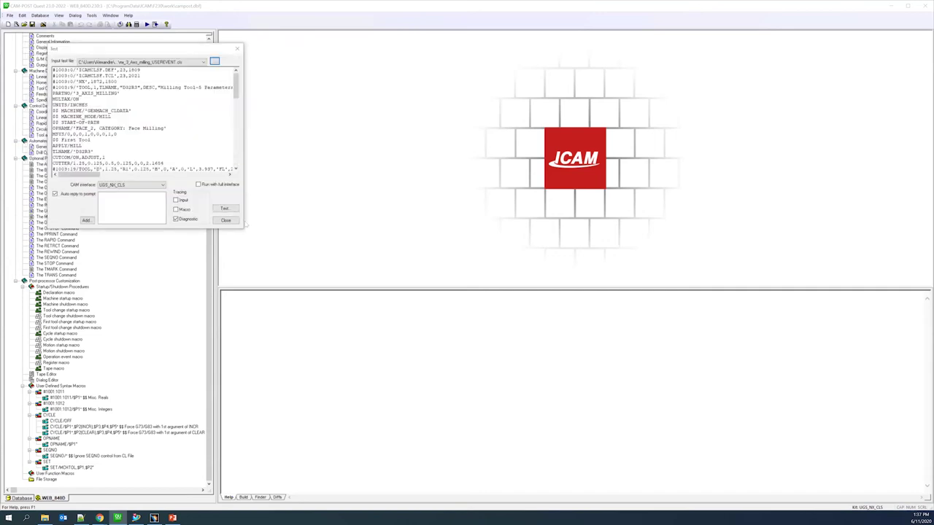
Run the test on the newly output NX file and check the CYCLE832 tolerance and type in the generated code.
{"action": "left_click", "coordinate": [224, 209]}
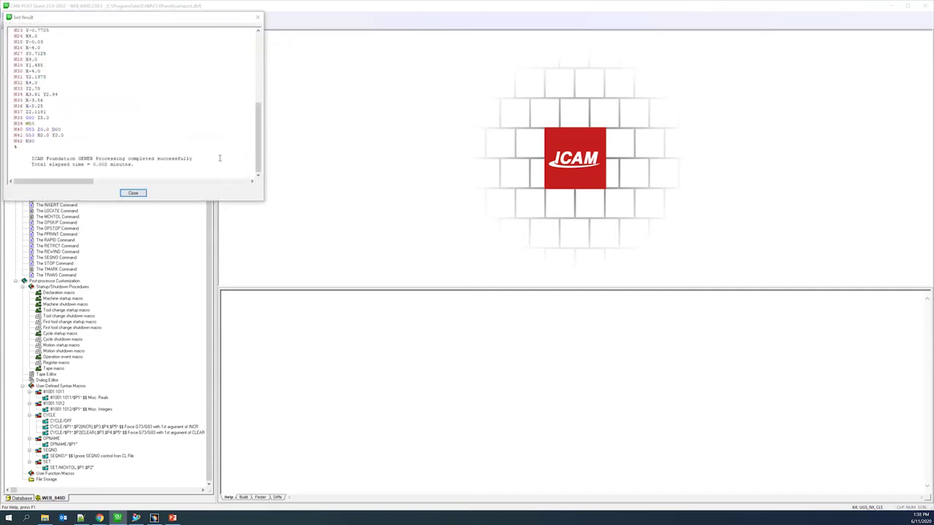
{"action": "scroll", "coordinate": [247, 78], "scroll_direction": "up", "scroll_amount": 12}
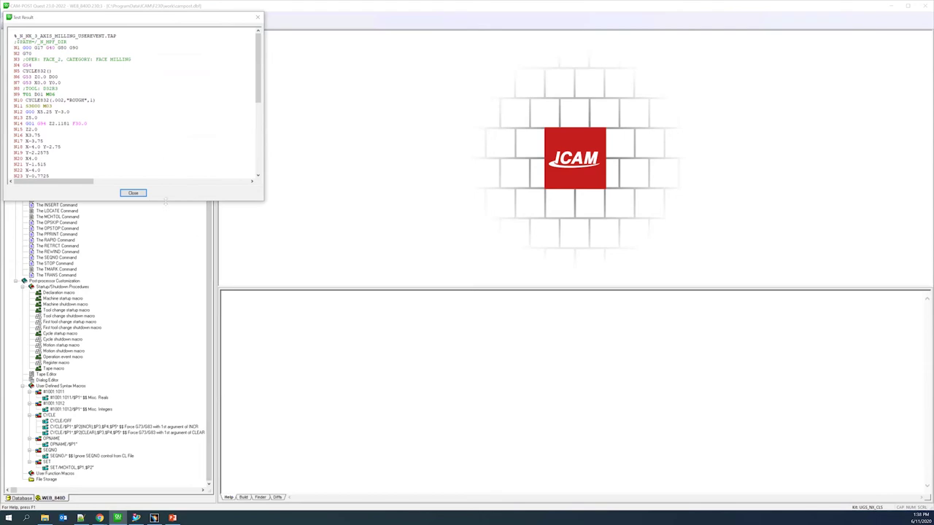
{"action": "left_click", "coordinate": [134, 193]}
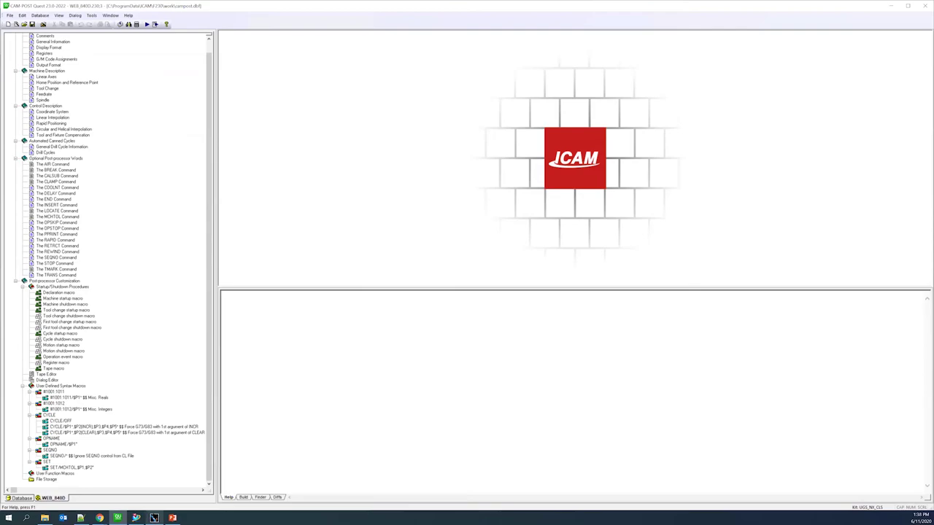
Switch to CATIA and open the definition of the Facing.2 operation under Tool Change.1.
{"action": "left_click", "coordinate": [154, 517]}
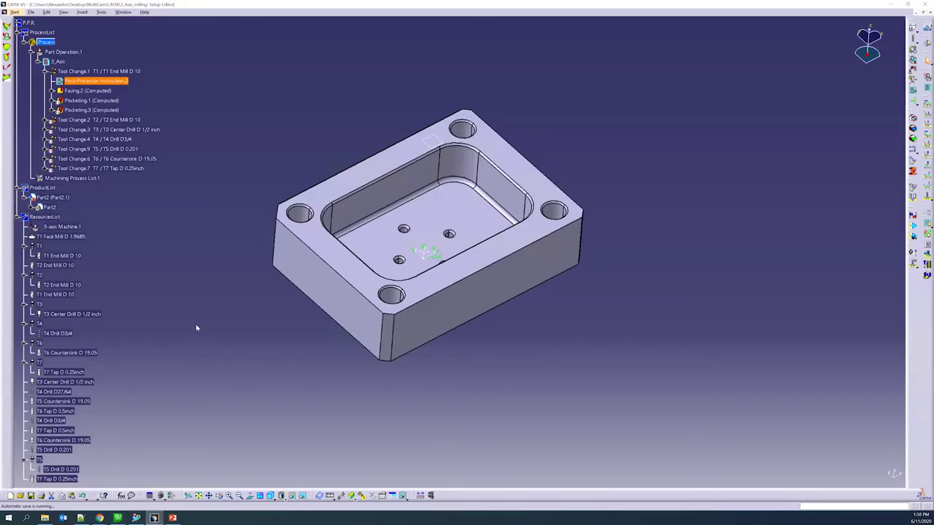
{"action": "right_click", "coordinate": [95, 83]}
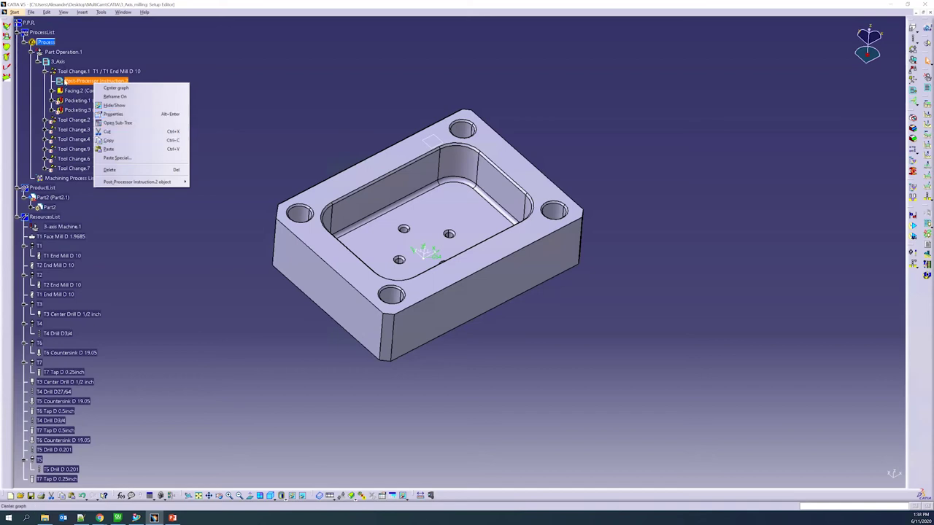
{"action": "left_click", "coordinate": [71, 95]}
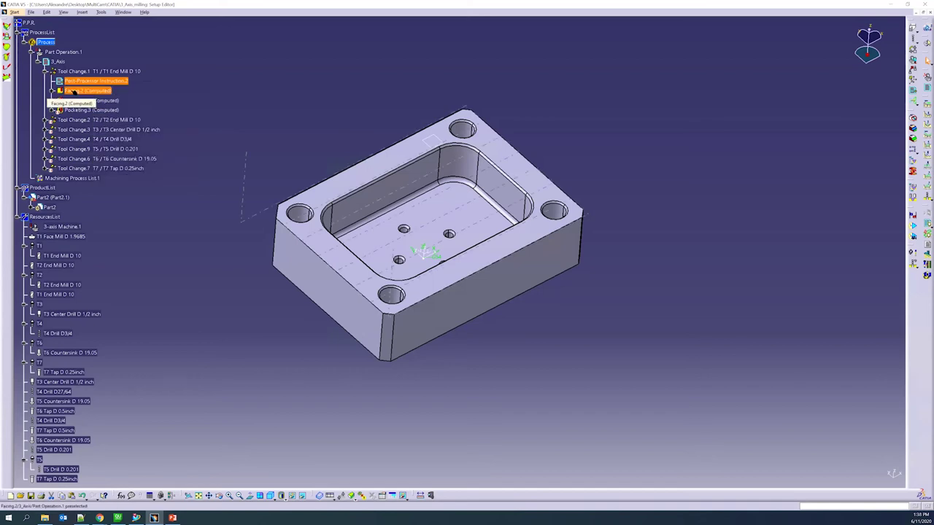
{"action": "double_click", "coordinate": [73, 93]}
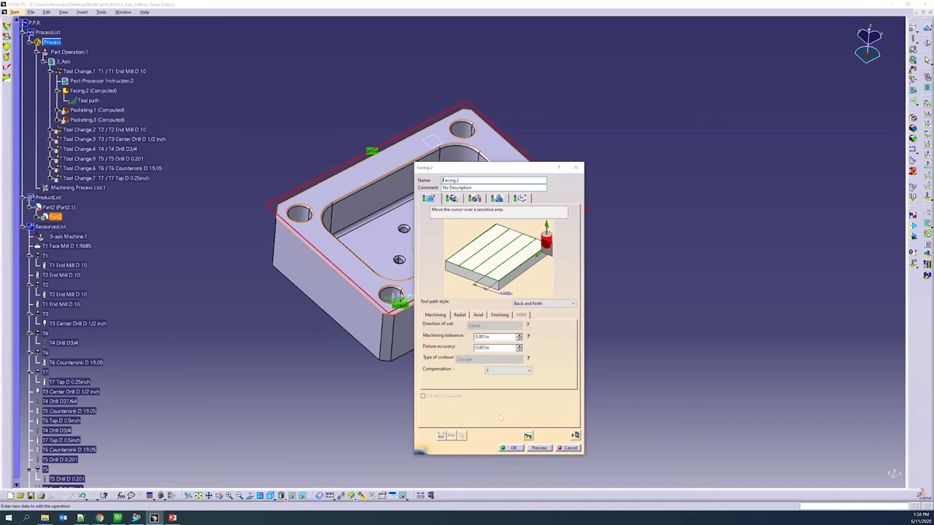
Close the Facing.2 definition, open that operation's specific properties, and set the new attribute's type to String.
{"action": "left_click", "coordinate": [511, 448]}
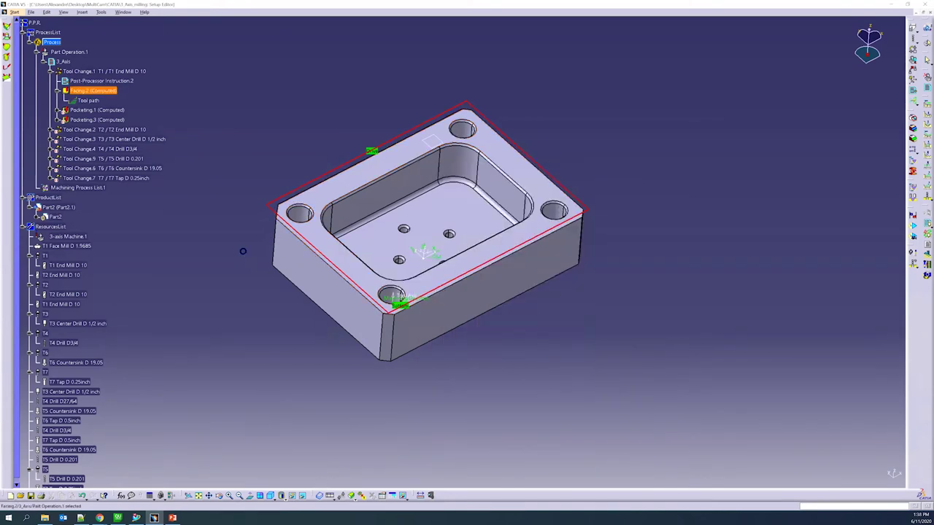
{"action": "right_click", "coordinate": [78, 89]}
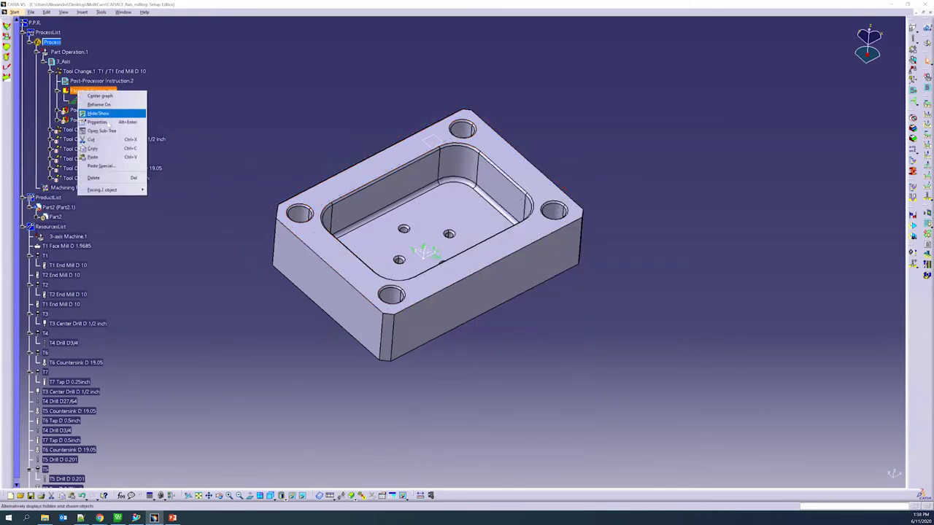
{"action": "left_click", "coordinate": [108, 123]}
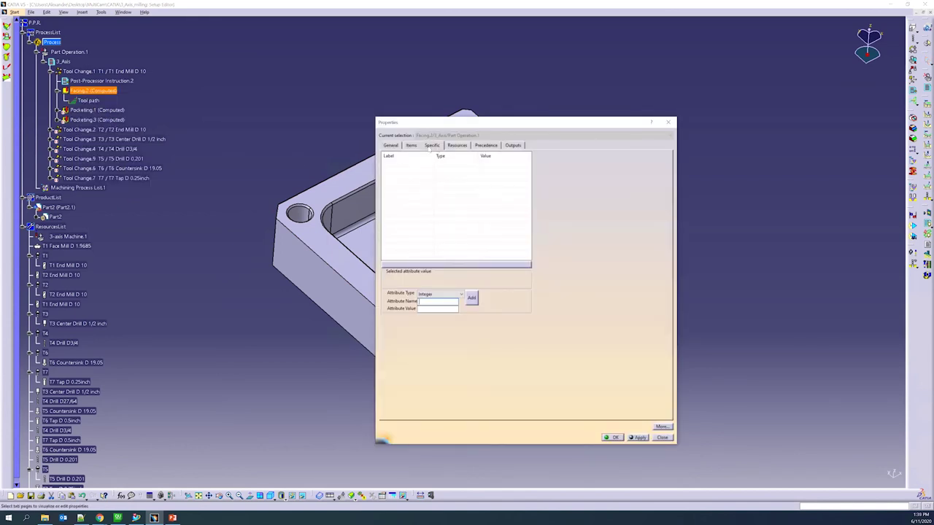
{"action": "left_click", "coordinate": [448, 294]}
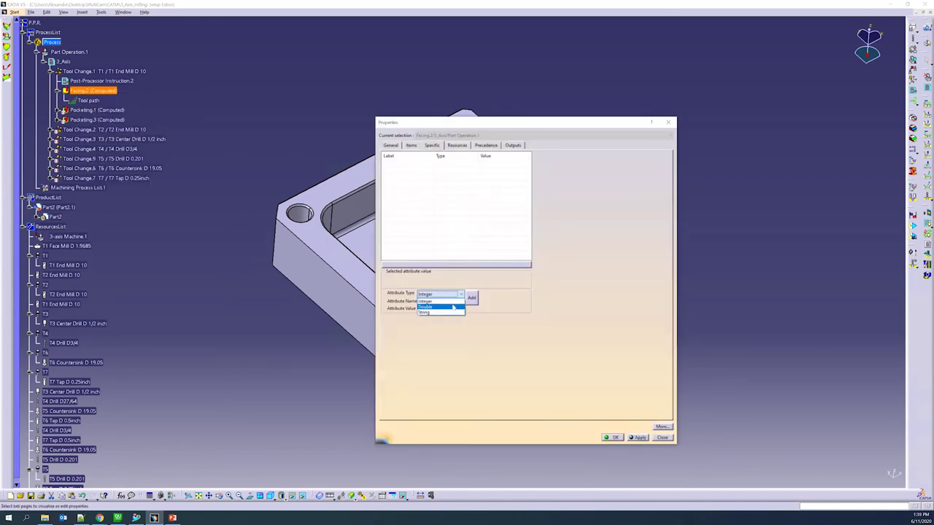
{"action": "left_click", "coordinate": [446, 312]}
{"action": "left_click", "coordinate": [431, 301]}
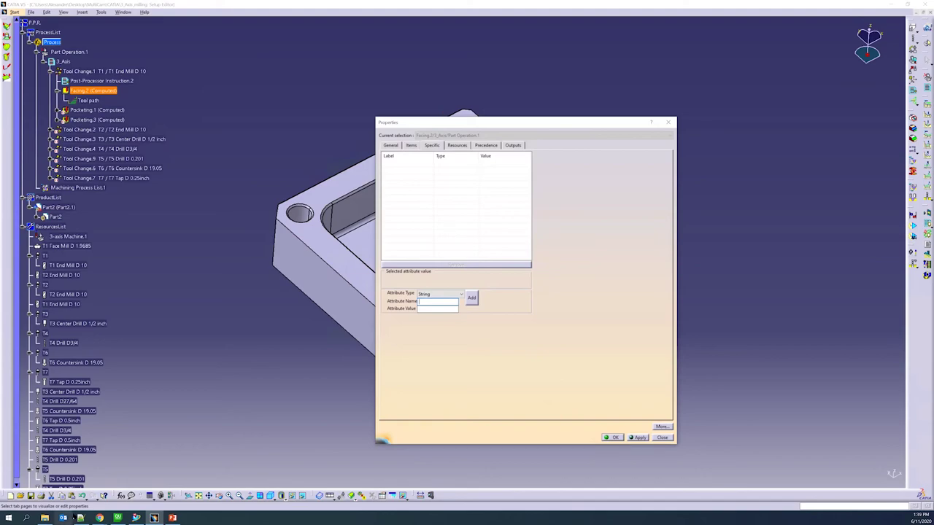
Switch to Notepad++ and copy the MfgMachiningType name from the SET/MCHTOL line of ICAM_V23_INCH_MCHTOL.pptable.
{"action": "left_click", "coordinate": [80, 518]}
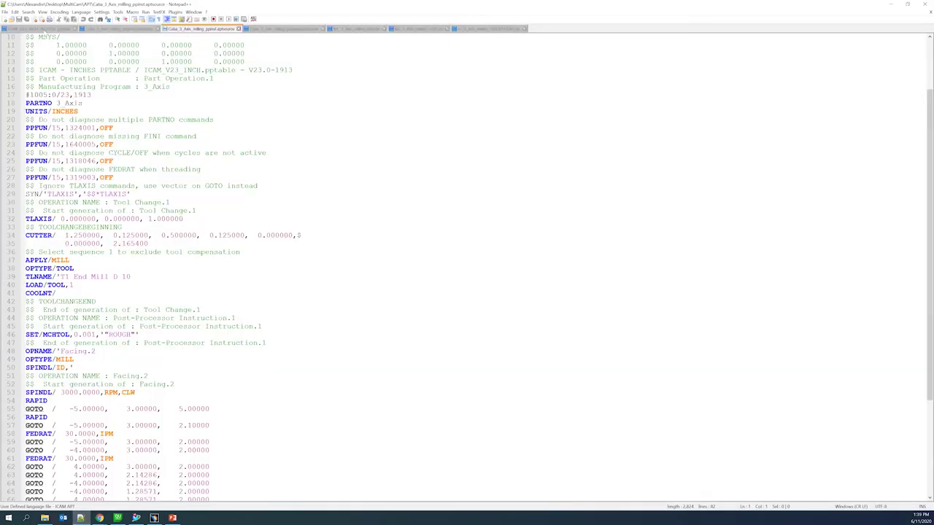
{"action": "key", "text": "ctrl+Tab"}
{"action": "left_click", "coordinate": [495, 222]}
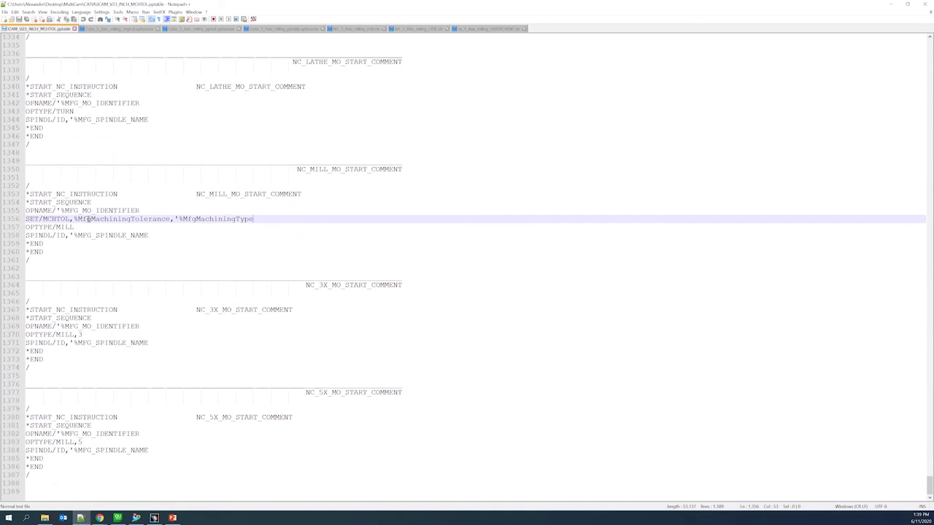
{"action": "left_click_drag", "start_coordinate": [78, 219], "coordinate": [73, 219]}
{"action": "left_click", "coordinate": [147, 218]}
{"action": "left_click_drag", "start_coordinate": [260, 220], "coordinate": [184, 220]}
{"action": "key", "text": "ctrl+c"}
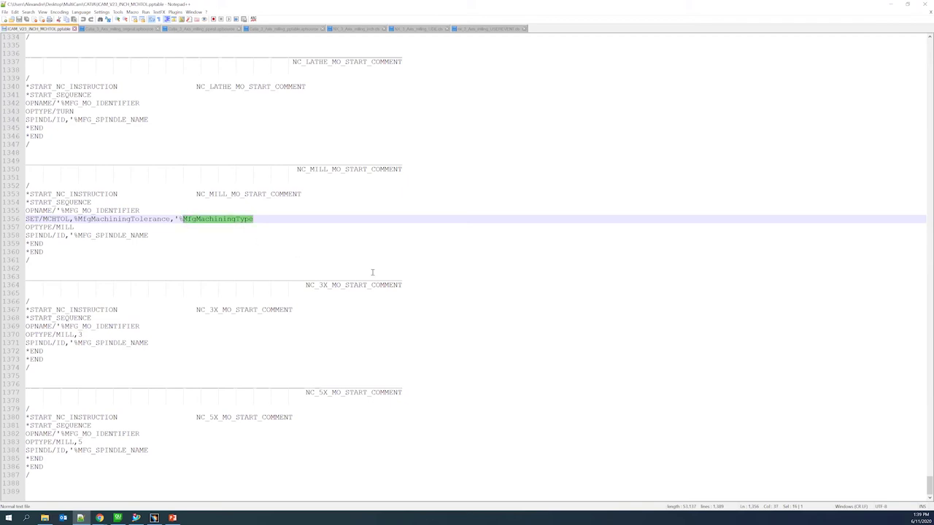
{"action": "left_click", "coordinate": [280, 231]}
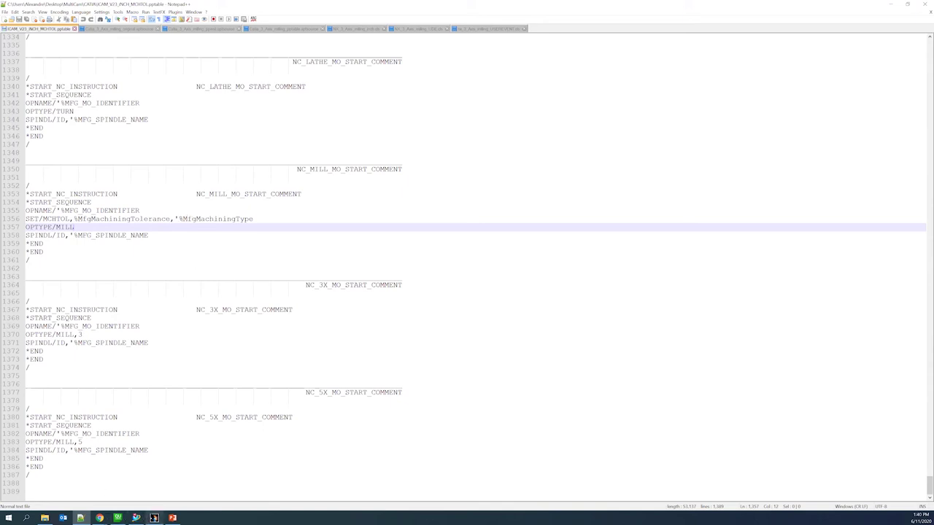
Switch back to CATIA and add the String attribute MfgMachiningType with the value "ROUGH" to Facing.2.
{"action": "left_click", "coordinate": [154, 518]}
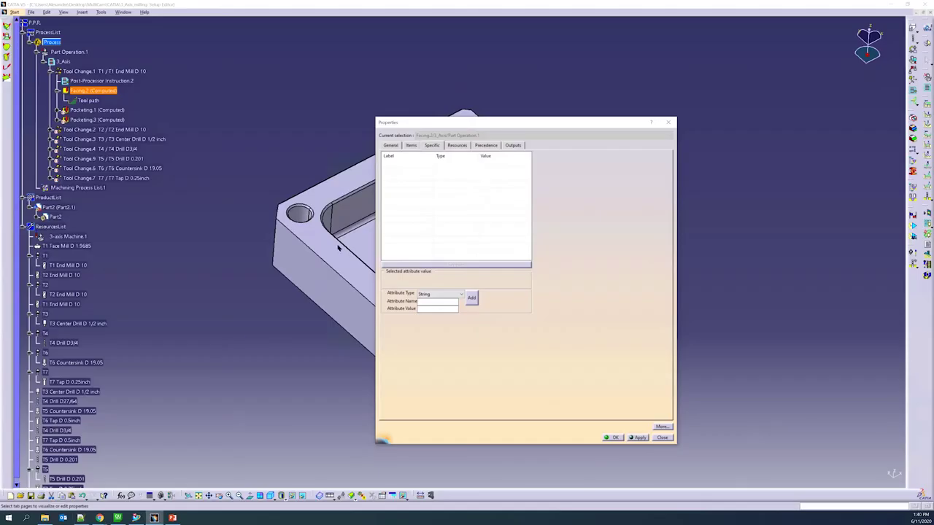
{"action": "left_click", "coordinate": [435, 302]}
{"action": "key", "text": "ctrl+v"}
{"action": "left_click", "coordinate": [449, 308]}
{"action": "type", "text": "\"rough"}
{"action": "key", "text": "BackSpace"}
{"action": "key", "text": "BackSpace"}
{"action": "key", "text": "BackSpace"}
{"action": "key", "text": "BackSpace"}
{"action": "key", "text": "BackSpace"}
{"action": "type", "text": "roug"}
{"action": "key", "text": "BackSpace"}
{"action": "key", "text": "BackSpace"}
{"action": "key", "text": "BackSpace"}
{"action": "key", "text": "BackSpace"}
{"action": "key", "text": "BackSpace"}
{"action": "key", "text": "BackSpace"}
{"action": "type", "text": "ROUGH\""}
{"action": "left_click", "coordinate": [472, 299]}
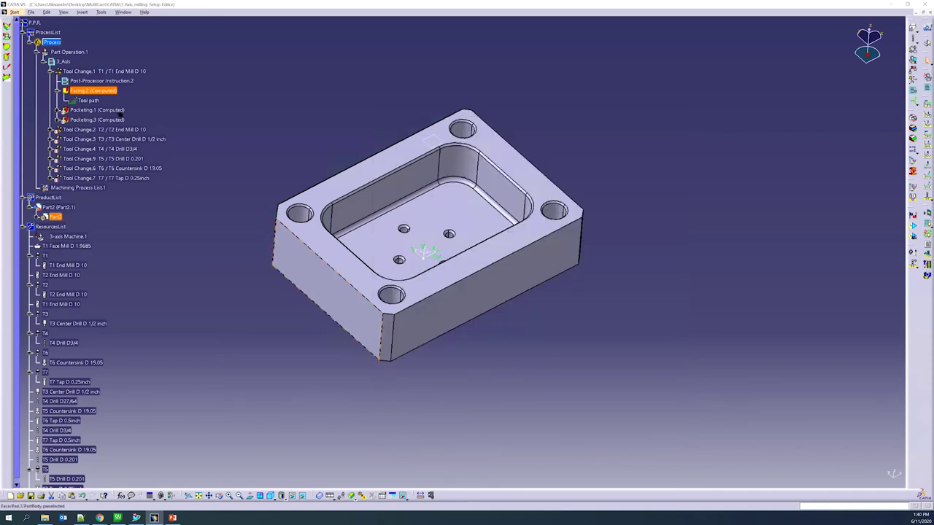
Set the post processor words table of Part Operation.1's 3-axis machine to ICAM_V23_INCH_MCHTOL.pptable and accept both dialogs.
{"action": "double_click", "coordinate": [68, 52]}
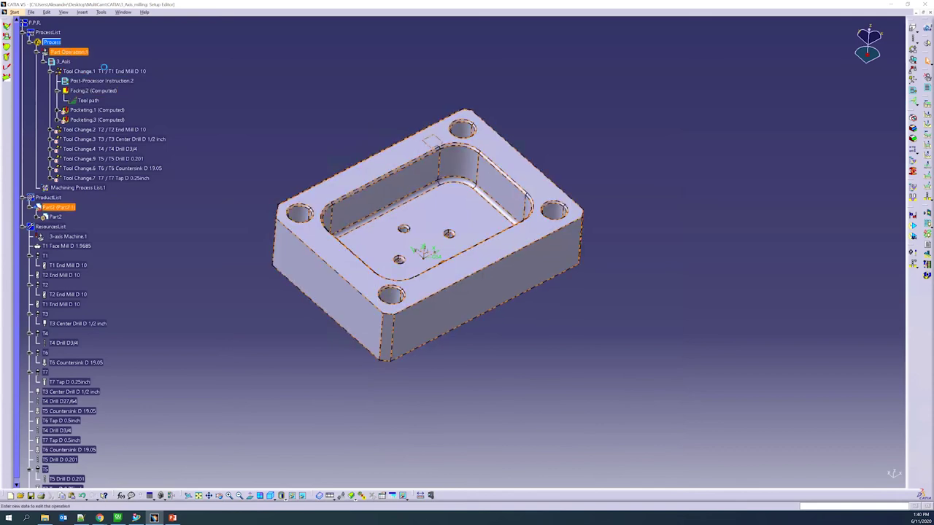
{"action": "left_click", "coordinate": [719, 330]}
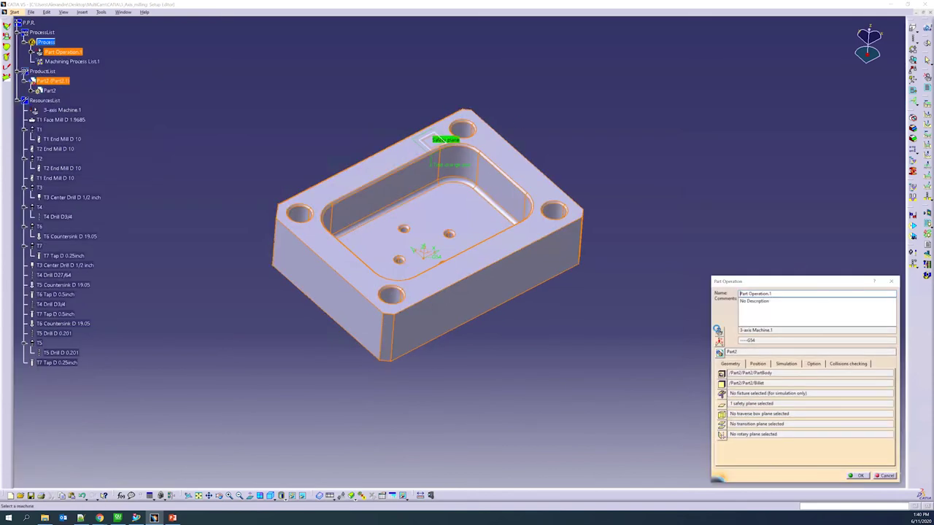
{"action": "left_click", "coordinate": [681, 289]}
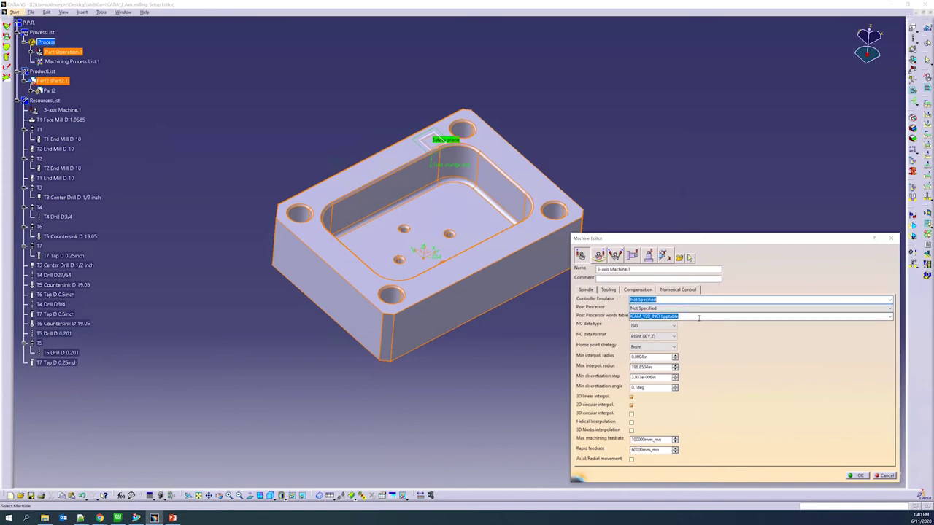
{"action": "left_click", "coordinate": [698, 318]}
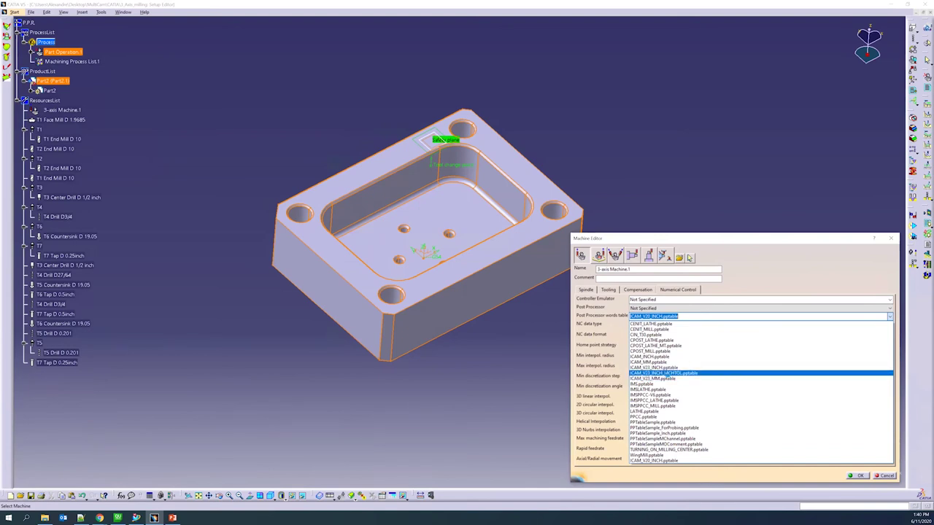
{"action": "left_click", "coordinate": [666, 373]}
{"action": "left_click", "coordinate": [855, 475]}
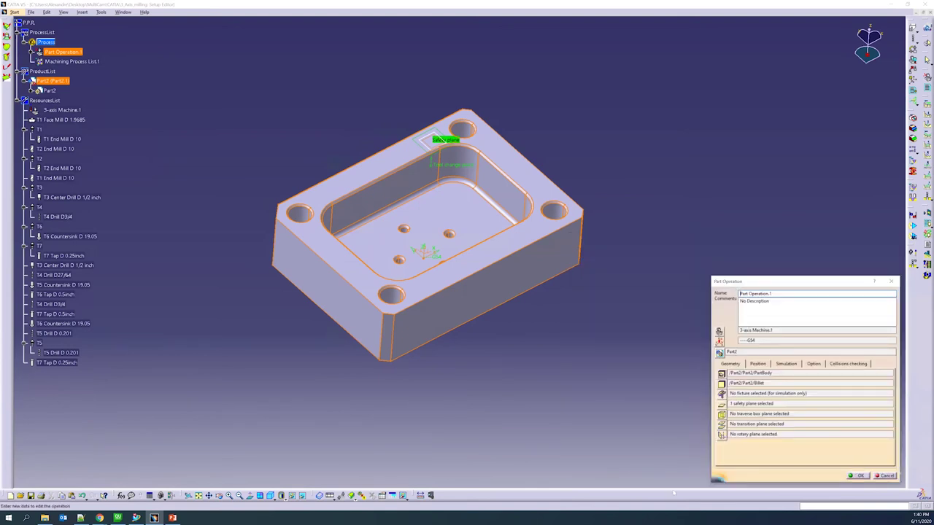
{"action": "left_click", "coordinate": [858, 475]}
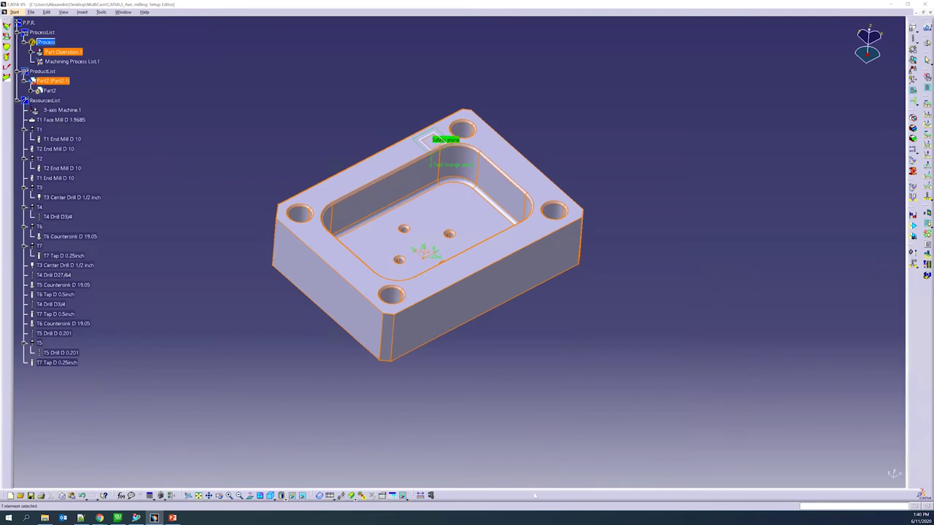
Switch to Notepad++ and examine the SET/MCHTOL statement in Catia_3_Axis_milling_pptable.aptsource.
{"action": "left_click", "coordinate": [44, 517]}
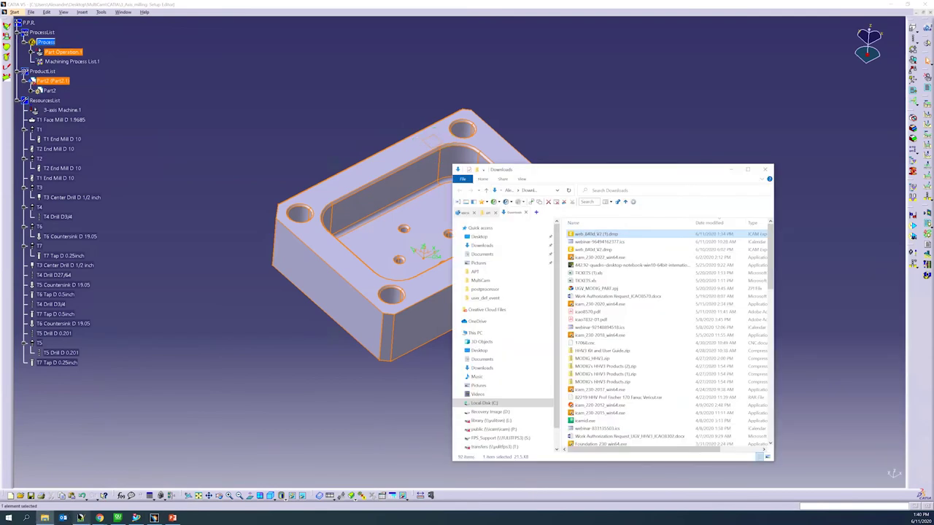
{"action": "left_click", "coordinate": [80, 517]}
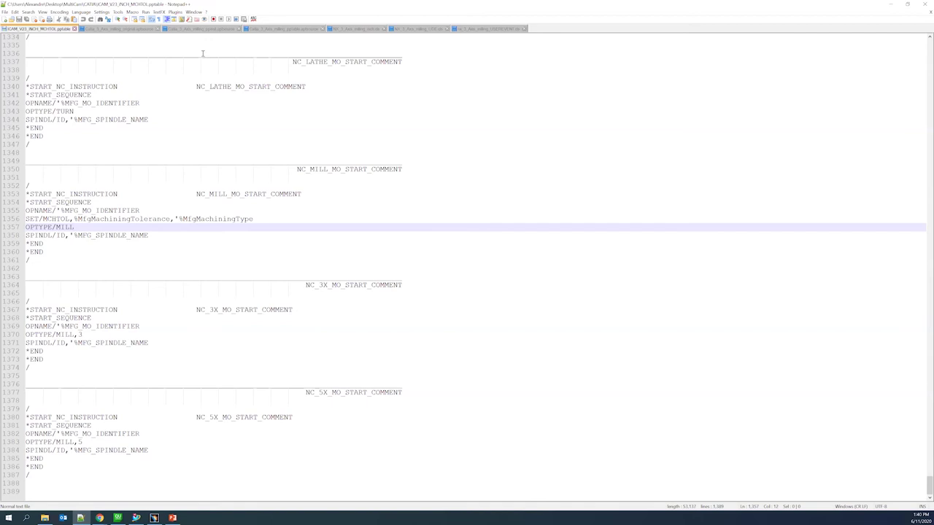
{"action": "left_click", "coordinate": [262, 28]}
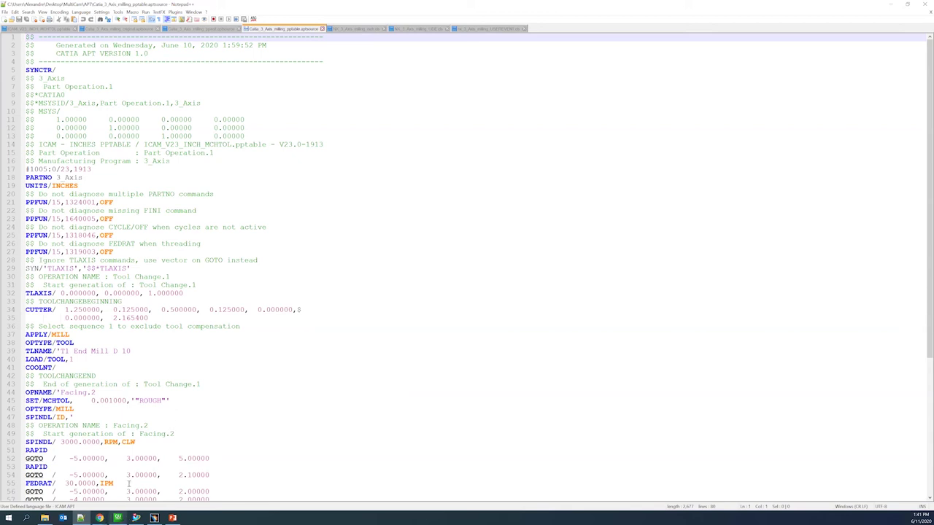
Switch to CATIA and remove the MfgMachiningType attribute from the Facing.2 operation's properties.
{"action": "left_click", "coordinate": [118, 518]}
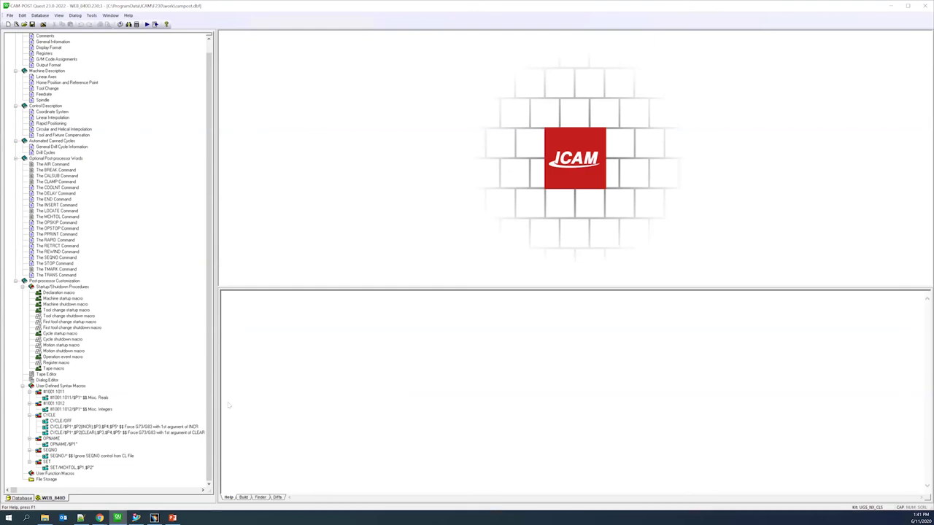
{"action": "left_click", "coordinate": [45, 518]}
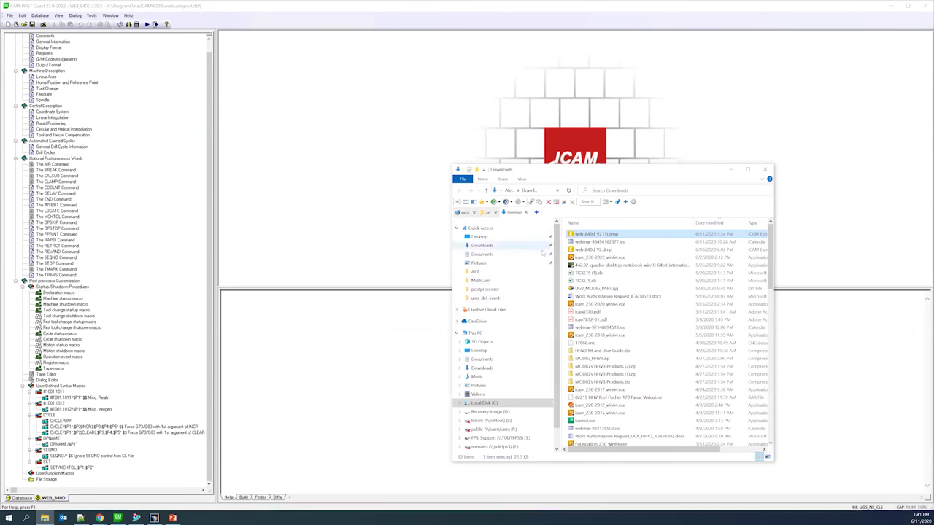
{"action": "mouse_move", "coordinate": [135, 518]}
{"action": "left_click", "coordinate": [146, 483]}
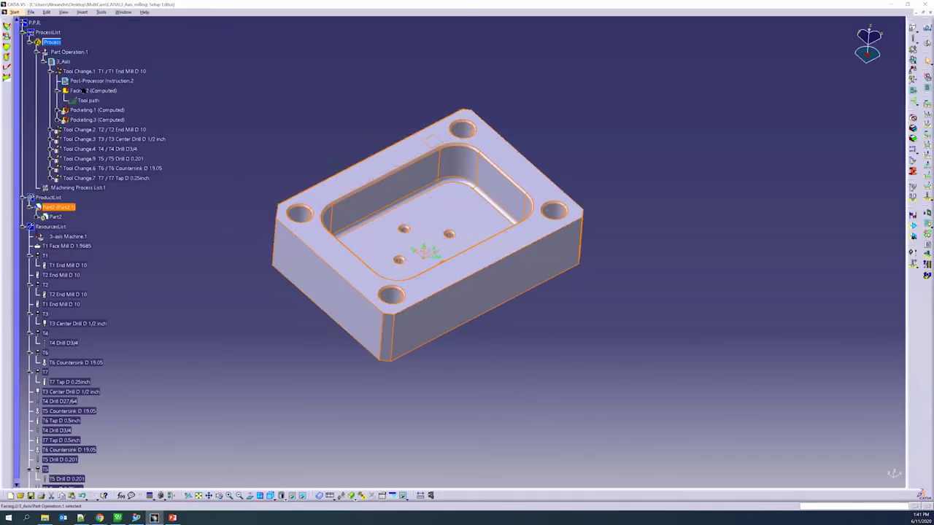
{"action": "right_click", "coordinate": [82, 91]}
{"action": "left_click", "coordinate": [103, 120]}
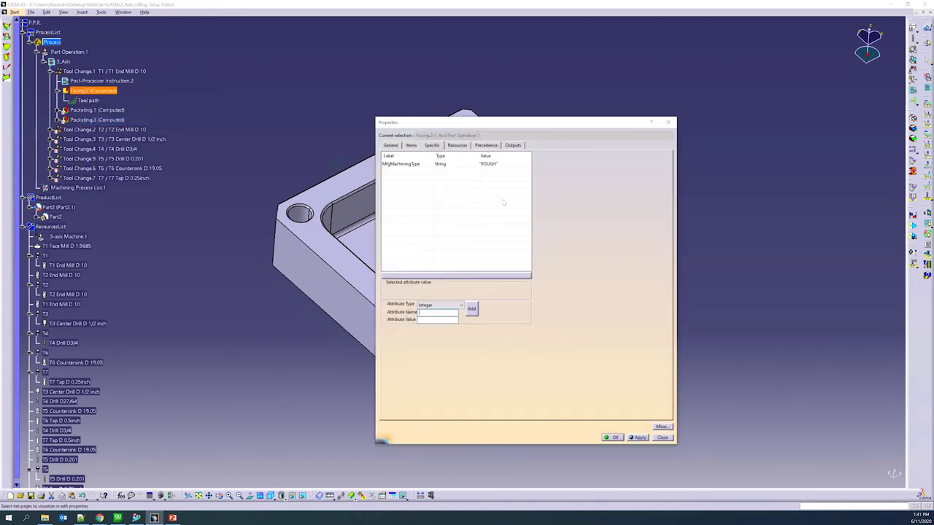
{"action": "left_click", "coordinate": [414, 164]}
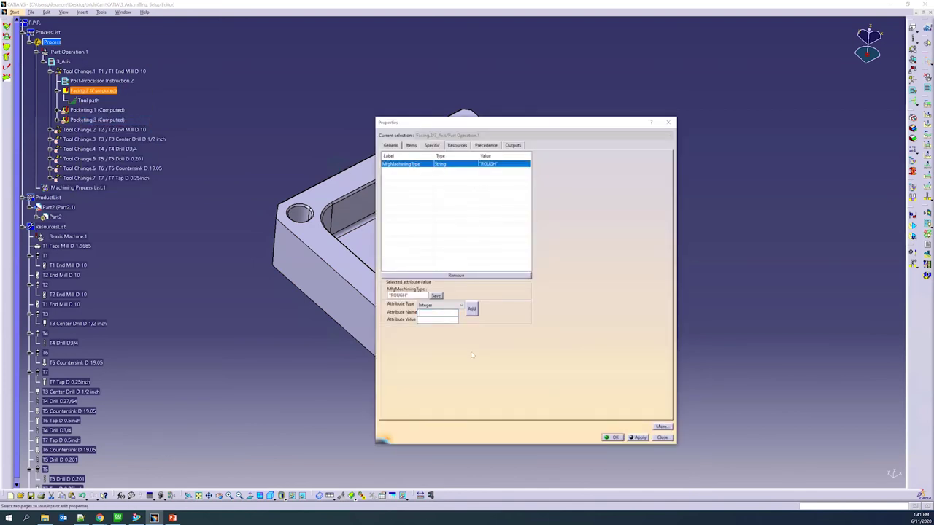
{"action": "left_click", "coordinate": [456, 275]}
{"action": "left_click", "coordinate": [613, 437]}
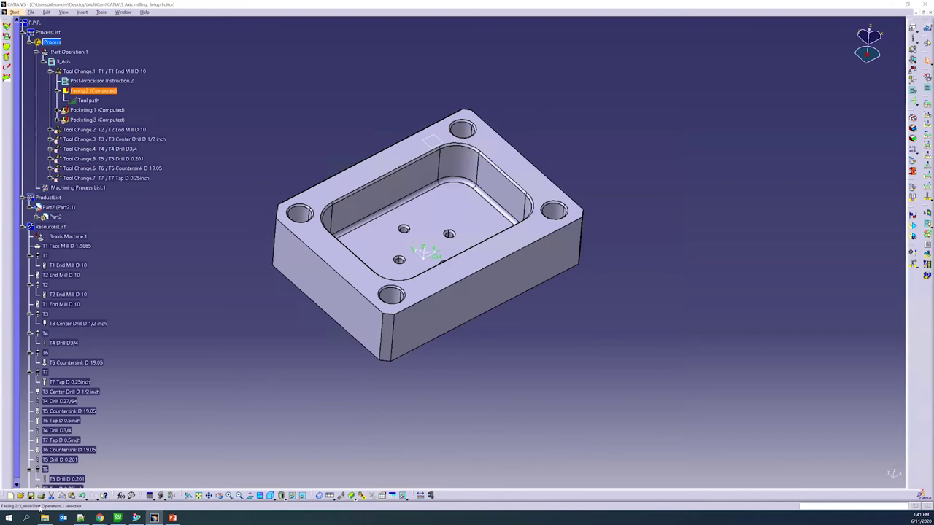
Switch to Notepad++ and delete the "ROUGH" argument with its comma from the SET/MCHTOL line after Facing.2.
{"action": "left_click", "coordinate": [80, 517]}
{"action": "left_click_drag", "start_coordinate": [194, 398], "coordinate": [126, 400]}
{"action": "key", "text": "BackSpace"}
{"action": "left_click", "coordinate": [234, 436]}
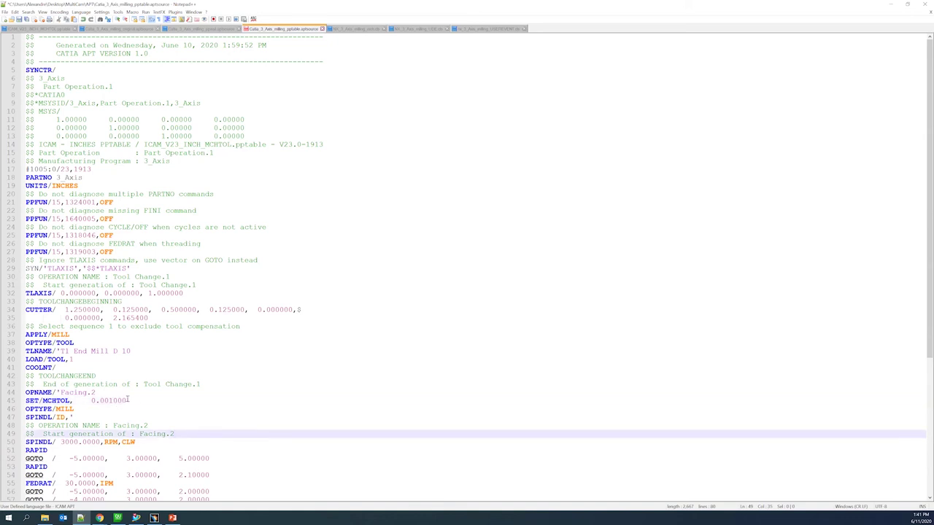
Switch to CAM-POST Quest, open the SET/MCHTOL user-defined syntax macro, and insert IF/$P2.EQ.$NULL below its first line.
{"action": "mouse_move", "coordinate": [118, 517]}
{"action": "left_click", "coordinate": [125, 478]}
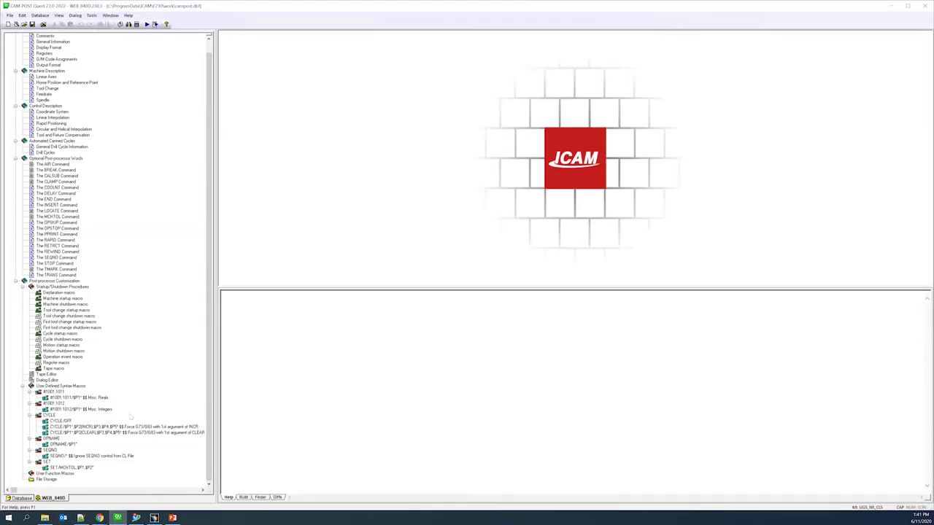
{"action": "double_click", "coordinate": [73, 467]}
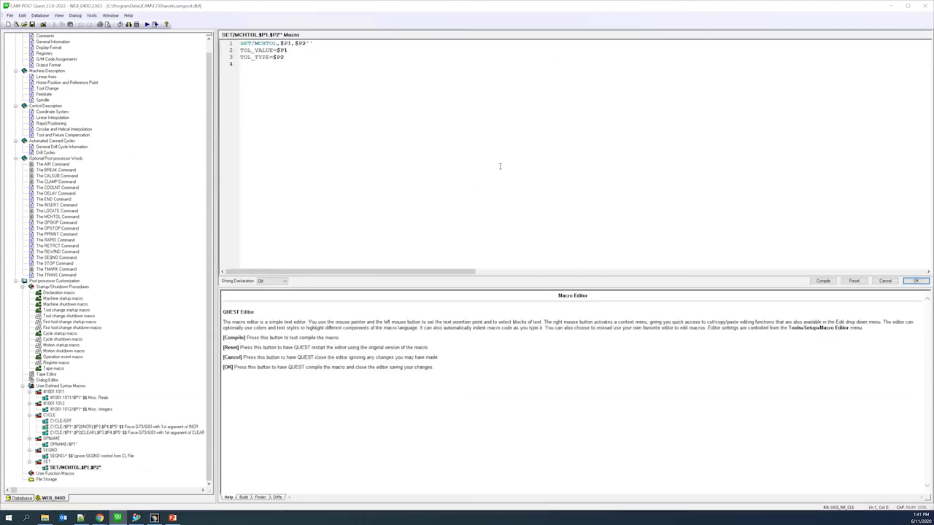
{"action": "left_click", "coordinate": [324, 46]}
{"action": "key", "text": "Return"}
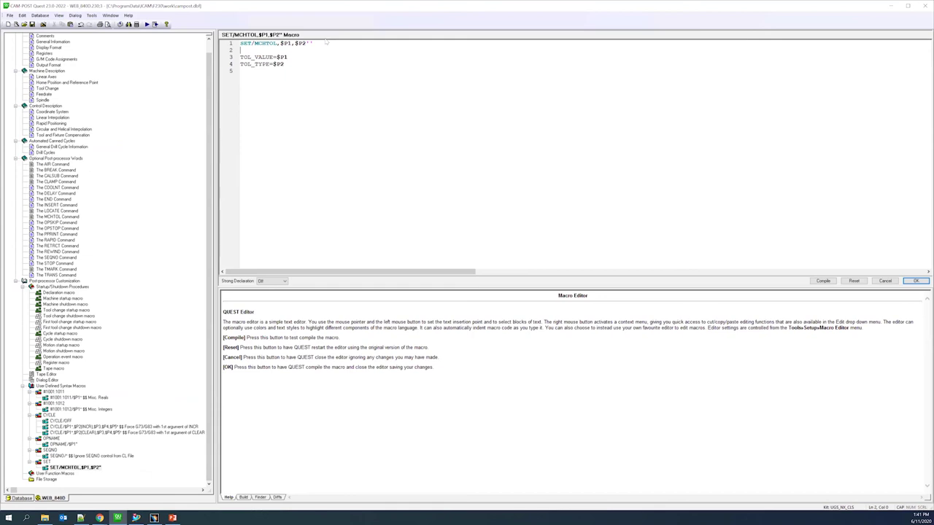
{"action": "type", "text": "IF/$P2.EQ.$NULL"}
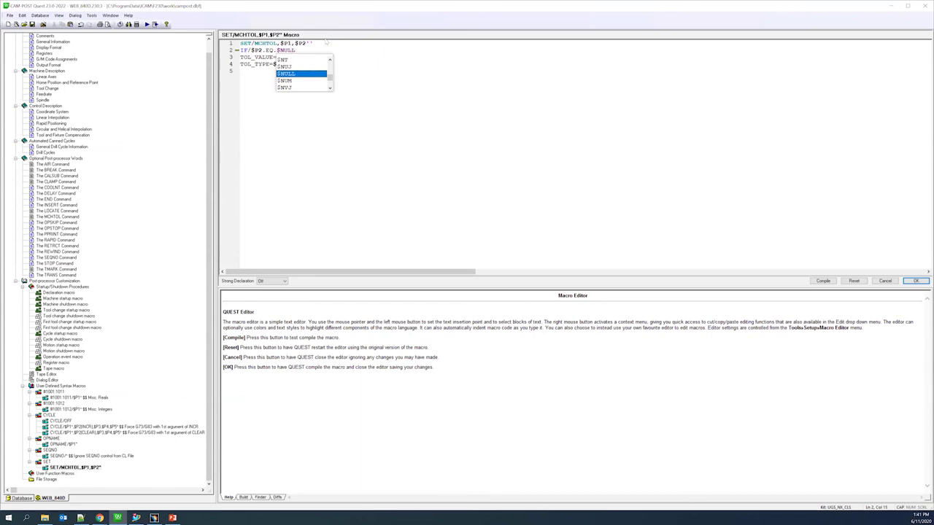
{"action": "key", "text": "Escape"}
{"action": "key", "text": "Return"}
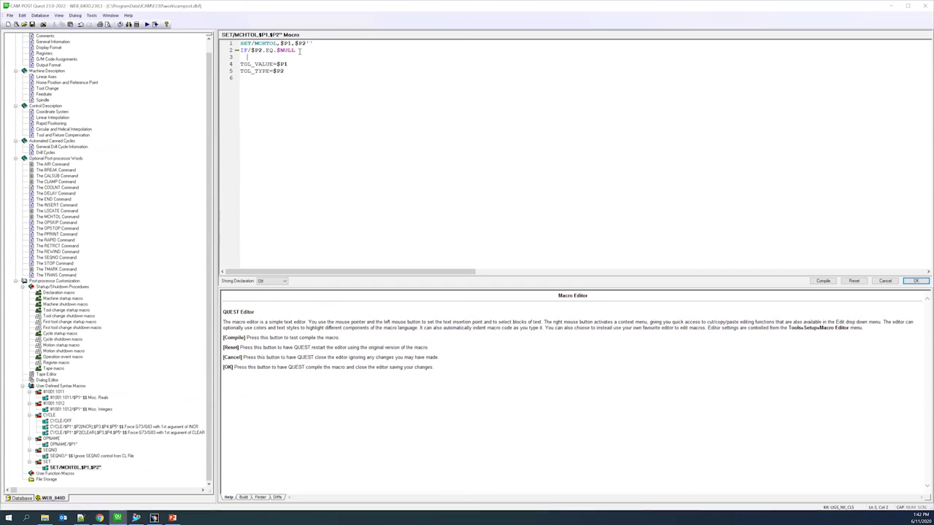
Under the IF condition, add TOL_VALUE=0 and TOL_TYPE='' followed by an ELSE line.
{"action": "type", "text": "TOL_VALUE=0"}
{"action": "key", "text": "Return"}
{"action": "type", "text": "TO"}
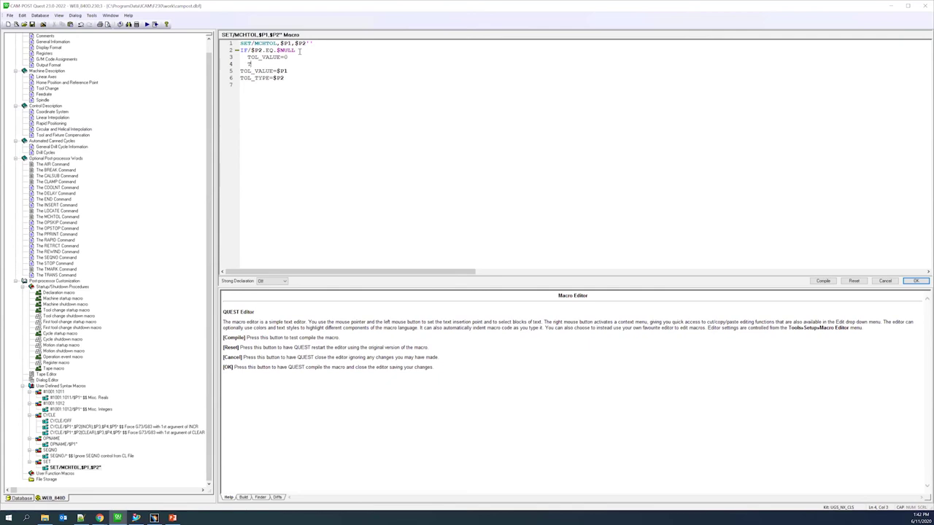
{"action": "type", "text": "L_TYPE="}
{"action": "key", "text": "Return"}
{"action": "type", "text": "ELSE"}
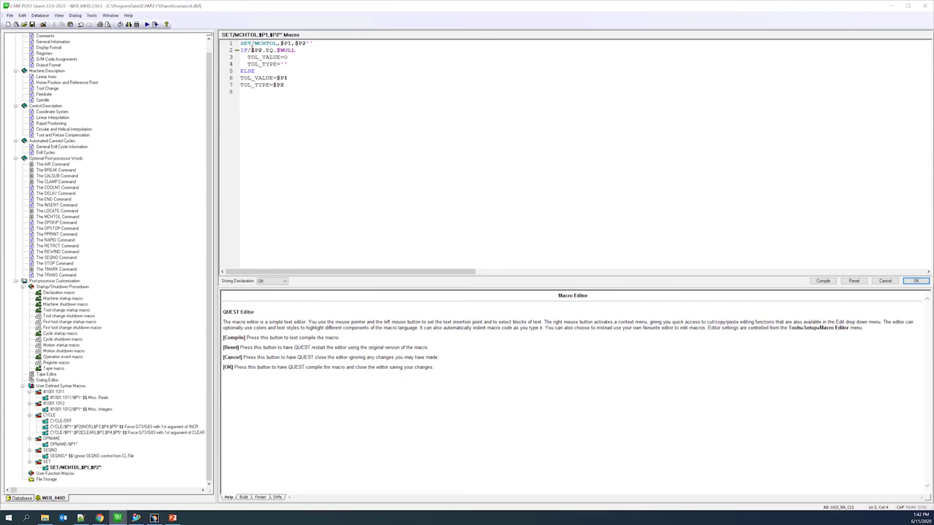
Indent the TOL_VALUE=$P1 and TOL_TYPE=$P2 lines under ELSE and close the block with ENDIF.
{"action": "left_click", "coordinate": [241, 78]}
{"action": "key", "text": "Tab"}
{"action": "left_click", "coordinate": [241, 84]}
{"action": "key", "text": "Tab"}
{"action": "left_click", "coordinate": [301, 85]}
{"action": "key", "text": "Return"}
{"action": "type", "text": "ENDIF"}
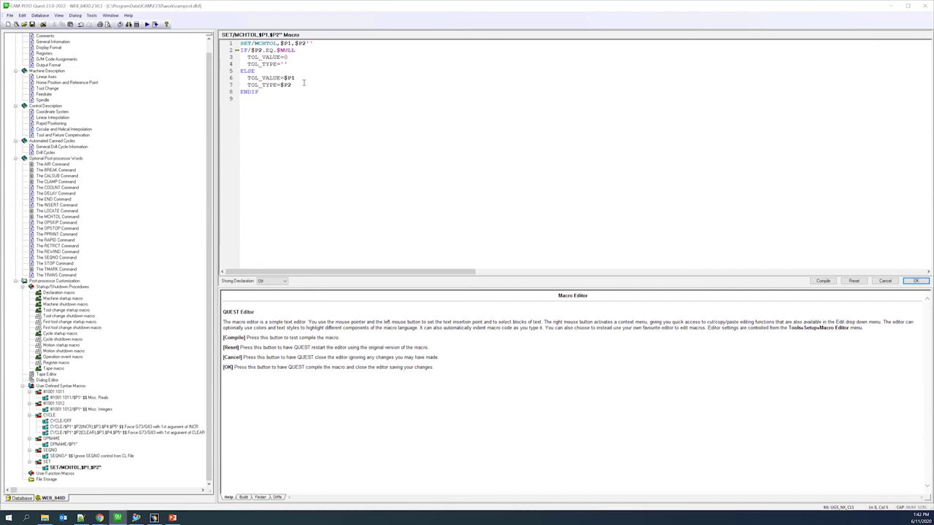
Compile and save the SET/MCHTOL macro, and open the post-processor test dialog.
{"action": "left_click", "coordinate": [821, 281]}
{"action": "left_click", "coordinate": [916, 281]}
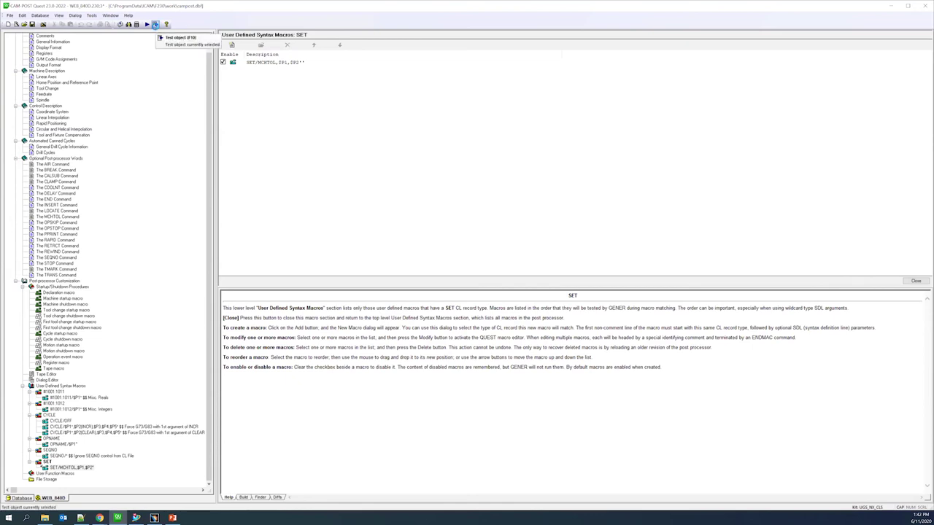
{"action": "left_click", "coordinate": [154, 24]}
Switch to Notepad++, save Catia_3_Axis_milling_pptable.aptsource, and return to CAM-POST Quest.
{"action": "left_click", "coordinate": [80, 518]}
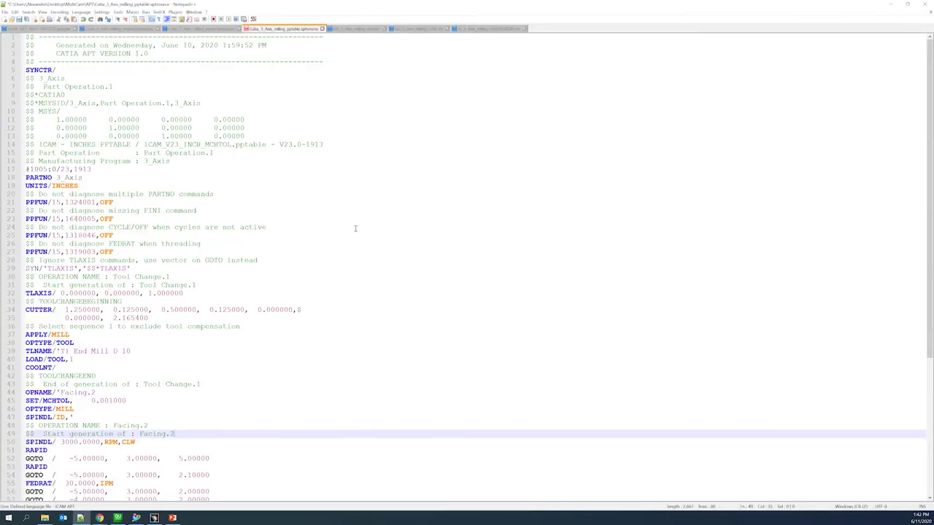
{"action": "left_click", "coordinate": [333, 203]}
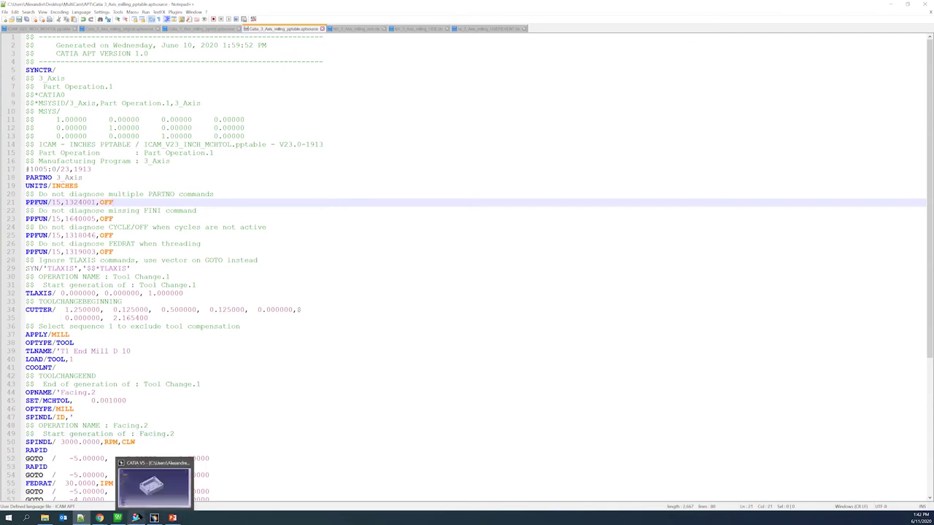
{"action": "left_click", "coordinate": [123, 517]}
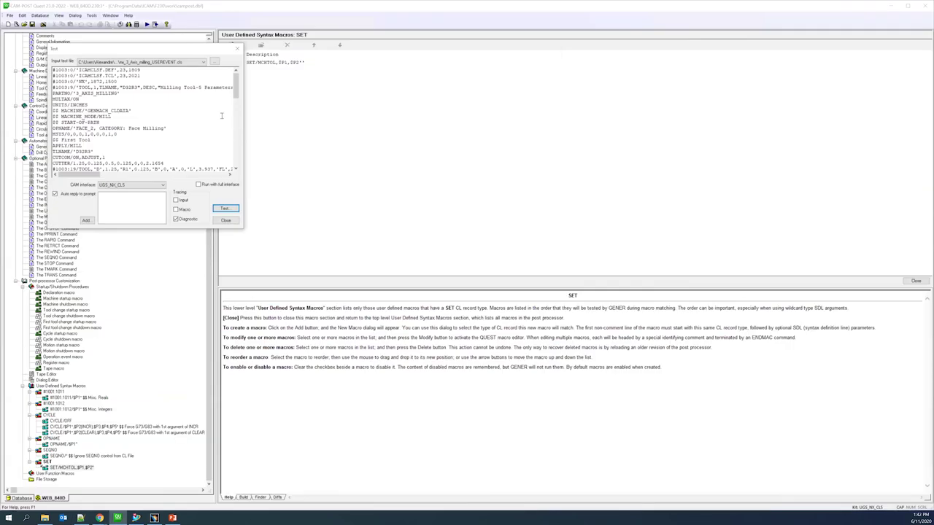
Load Catia_3_Axis_milling_pptable.aptsource from the MultiCam APT folder as the test input file.
{"action": "left_click", "coordinate": [213, 62]}
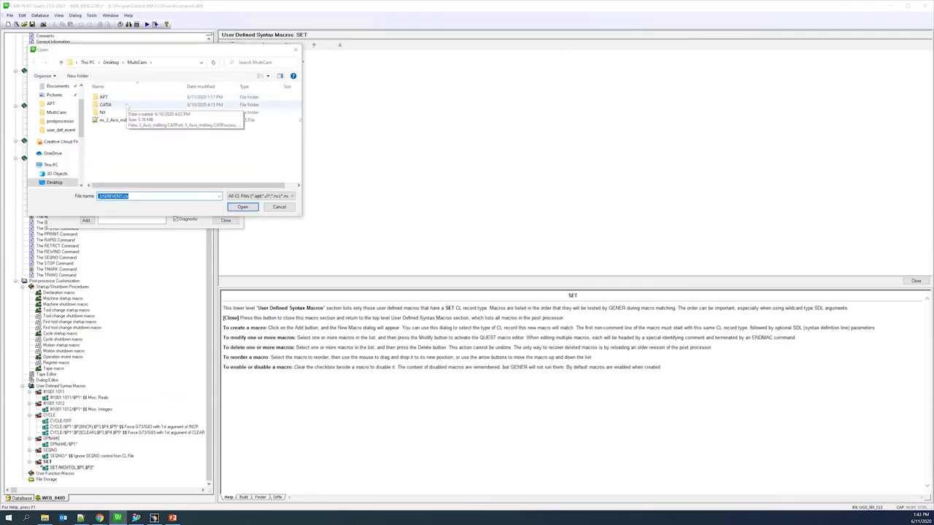
{"action": "double_click", "coordinate": [127, 107]}
{"action": "left_click", "coordinate": [152, 64]}
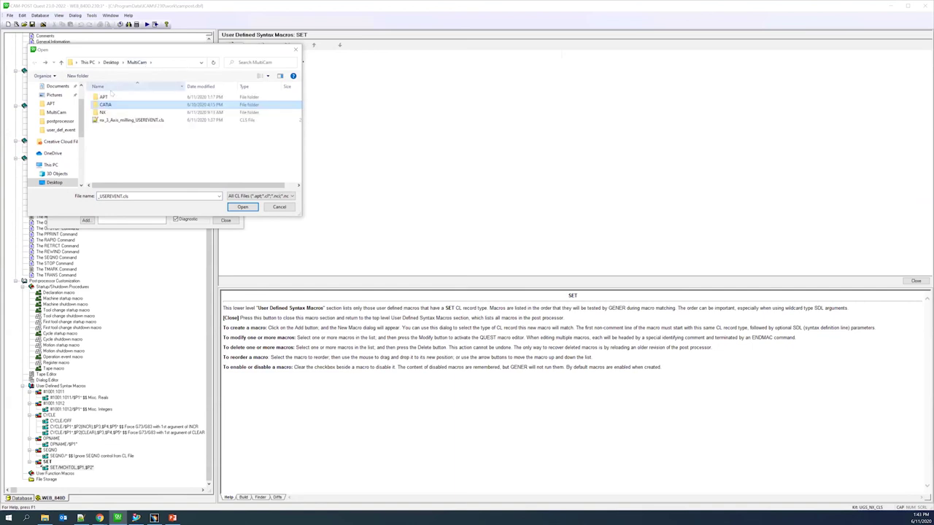
{"action": "double_click", "coordinate": [110, 97]}
{"action": "left_click", "coordinate": [152, 113]}
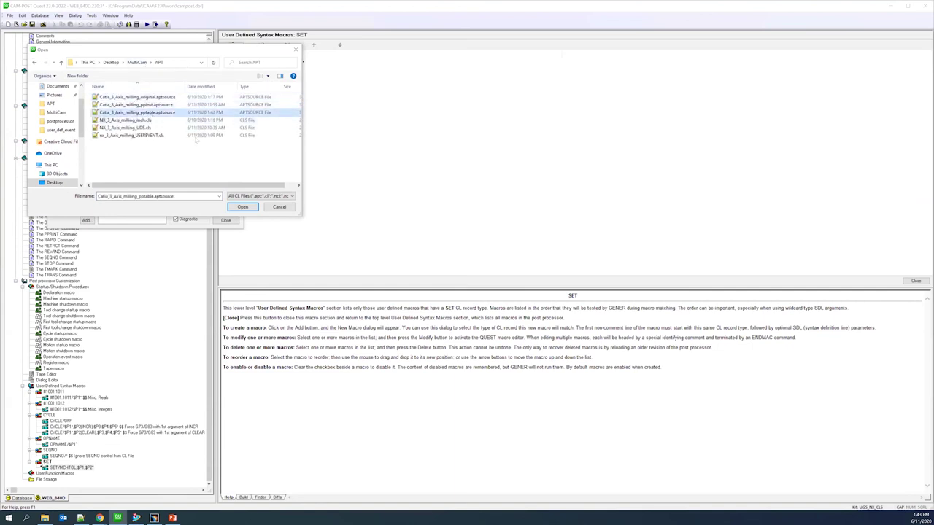
{"action": "left_click", "coordinate": [241, 208]}
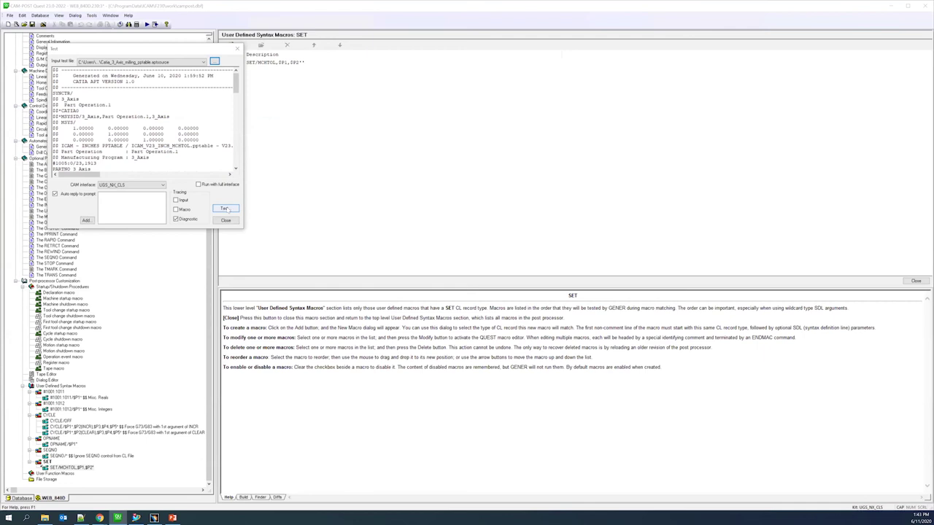
Change the CAM interface, run the test on the CATIA file, and examine the output from its beginning.
{"action": "left_click", "coordinate": [164, 185]}
{"action": "left_click", "coordinate": [131, 217]}
{"action": "left_click", "coordinate": [225, 209]}
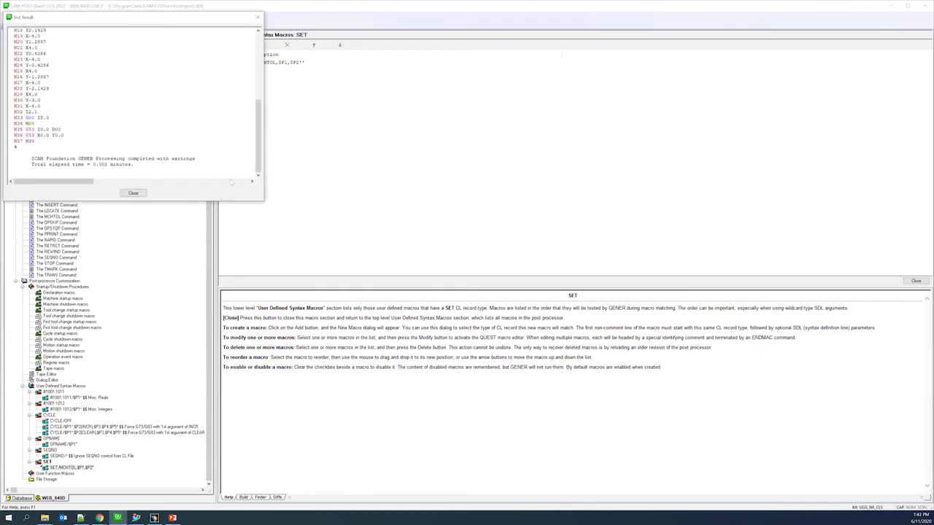
{"action": "left_click_drag", "start_coordinate": [257, 155], "coordinate": [256, 72]}
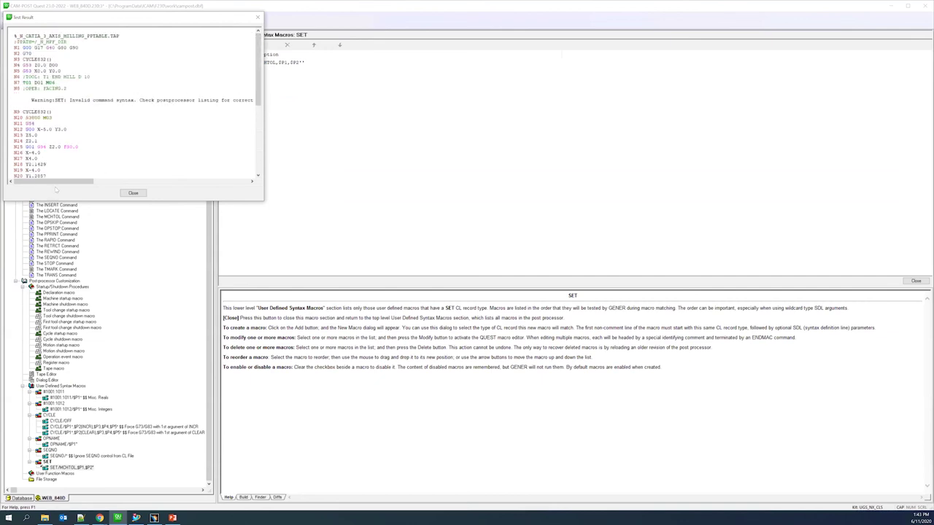
{"action": "mouse_move", "coordinate": [76, 181]}
{"action": "left_mouse_down"}
{"action": "mouse_move", "coordinate": [153, 181]}
{"action": "mouse_move", "coordinate": [63, 180]}
{"action": "left_mouse_up"}
{"action": "left_click_drag", "start_coordinate": [146, 16], "coordinate": [460, 117]}
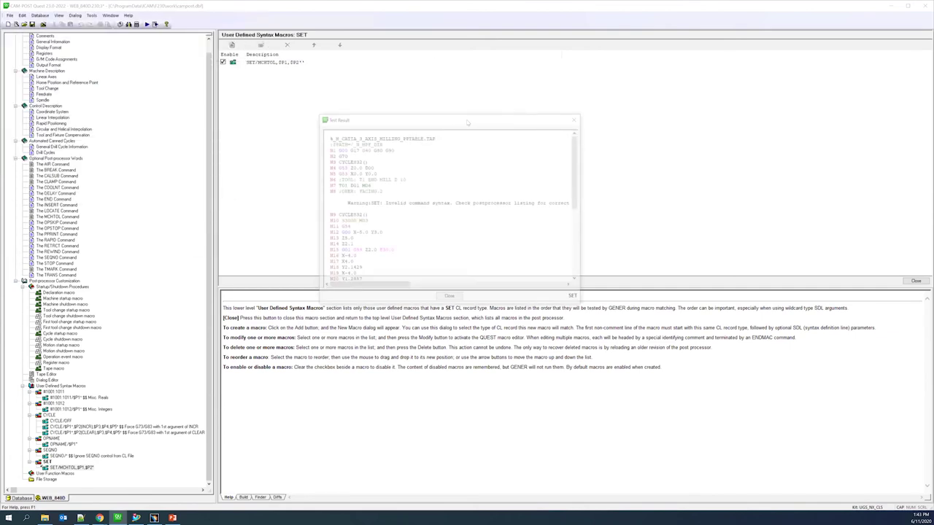
Close the test result, reopen the SET/MCHTOL macro for editing, and launch GENER on the CATIA file.
{"action": "left_click", "coordinate": [448, 295]}
{"action": "left_click", "coordinate": [260, 64]}
{"action": "left_click", "coordinate": [261, 45]}
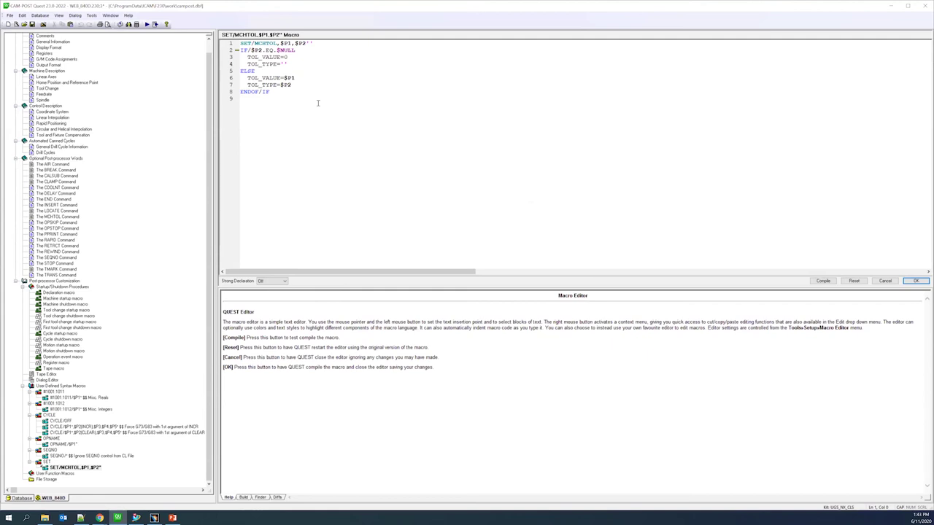
{"action": "left_click", "coordinate": [148, 24]}
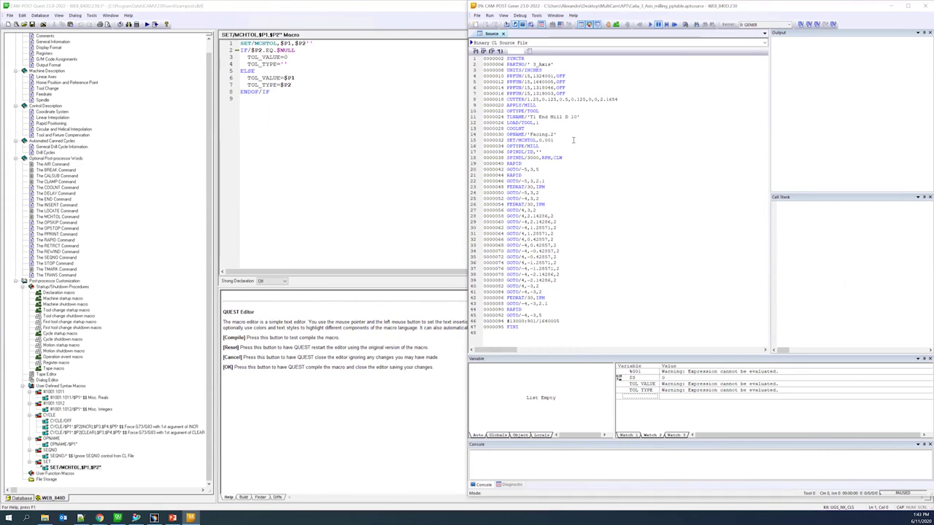
Make the second argument optional by changing the first line to SET/MCHTOL,$P1,[$P2''], and compile the macro.
{"action": "left_click", "coordinate": [294, 43]}
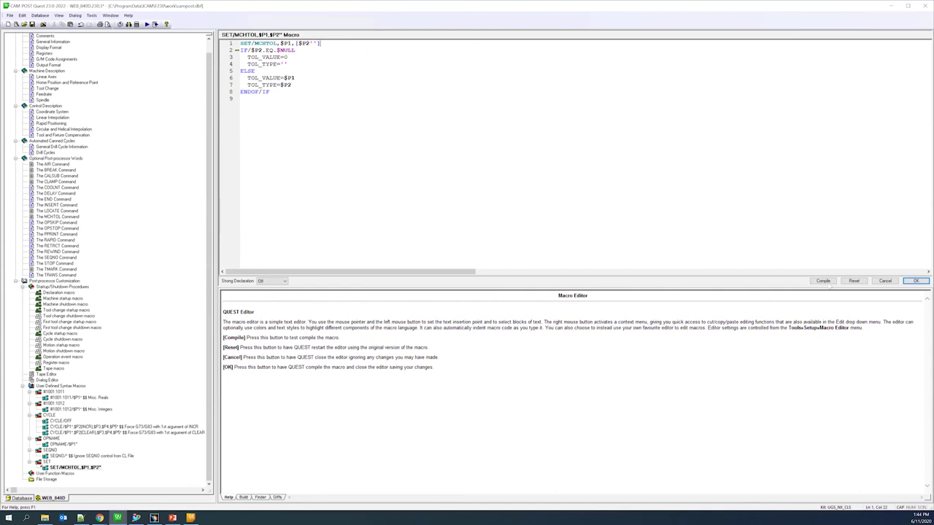
{"action": "left_click", "coordinate": [823, 281]}
Switch to GENER, restart the process, and run it to a breakpoint on the SET/MCHTOL,0.001 record.
{"action": "left_click", "coordinate": [192, 518]}
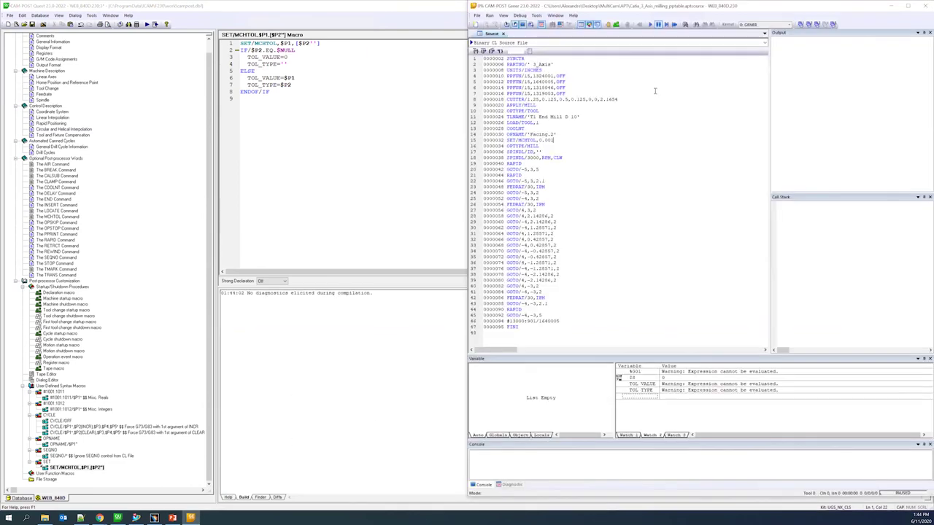
{"action": "left_click", "coordinate": [666, 24]}
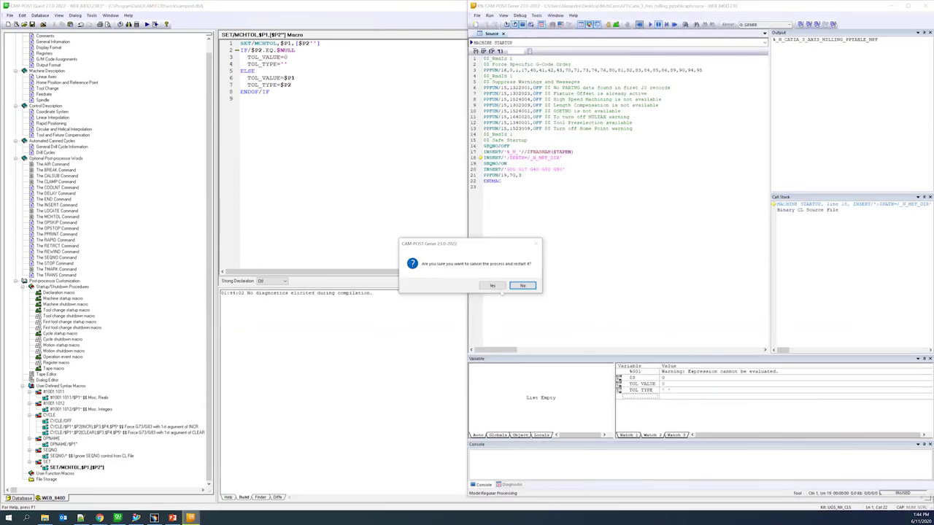
{"action": "left_click", "coordinate": [499, 286]}
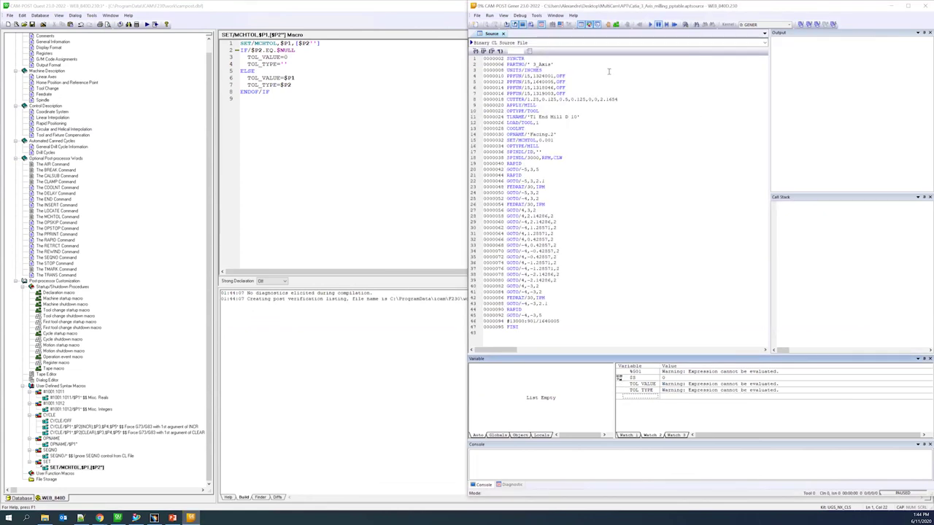
{"action": "left_click", "coordinate": [475, 142]}
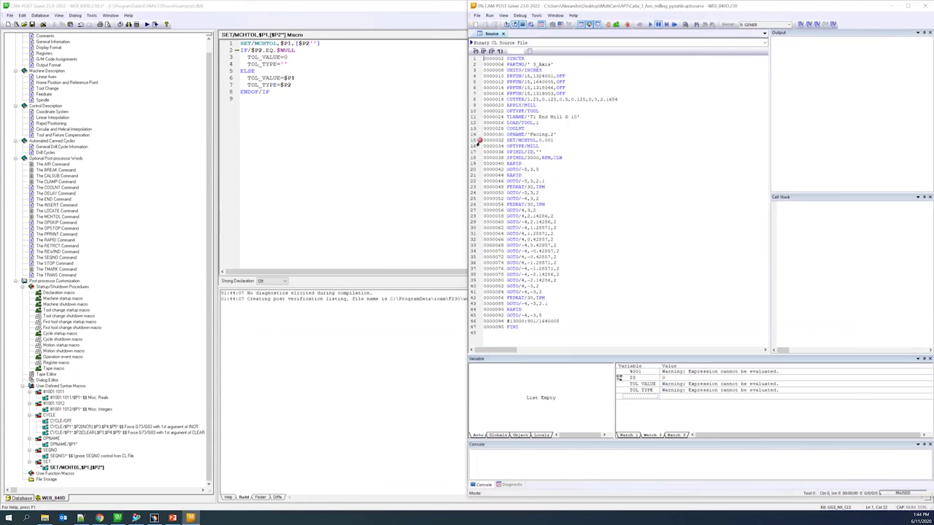
{"action": "key", "text": "F5"}
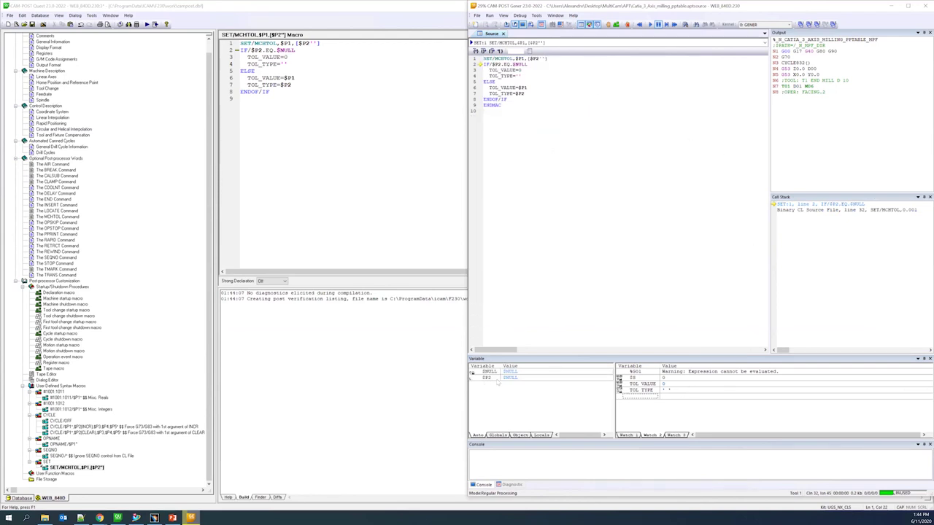
Step through the SET/MCHTOL macro and the records up to SPINDL, checking TOL_VALUE and TOL_TYPE, and run processing to the end.
{"action": "key", "text": "F10"}
{"action": "key", "text": "F10"}
{"action": "key", "text": "F10"}
{"action": "key", "text": "F10"}
{"action": "key", "text": "F10"}
{"action": "key", "text": "F10"}
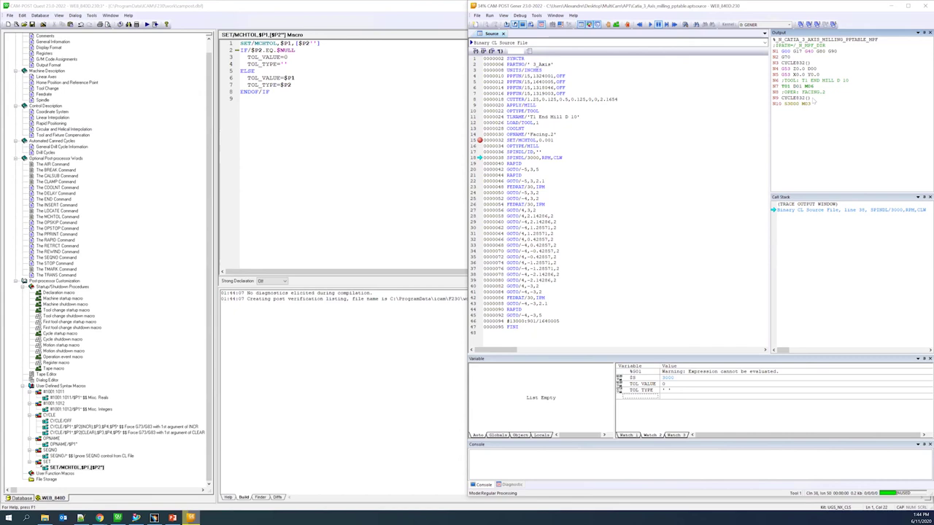
{"action": "key", "text": "F5"}
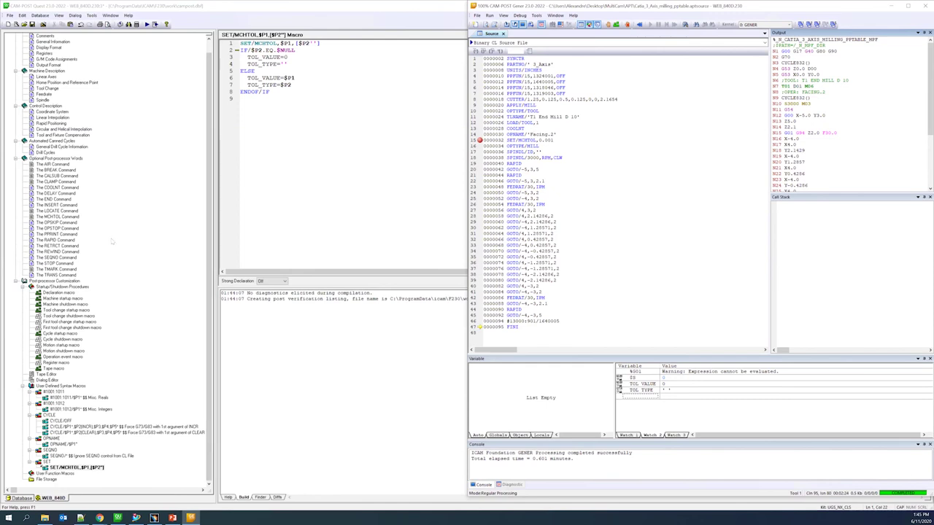
Switch to CAM-POST Quest, view the COOLNT command settings, and add a new user-defined syntax macro named COOLNT.
{"action": "left_click", "coordinate": [62, 188]}
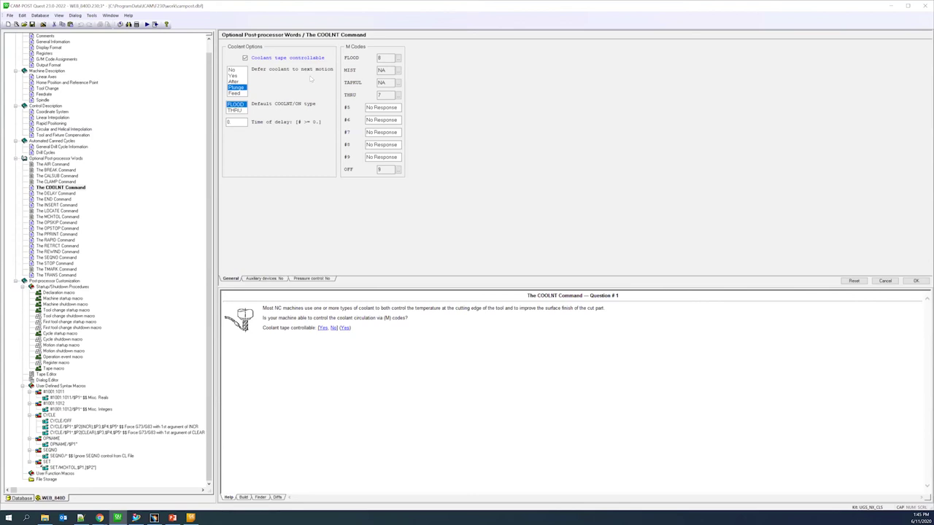
{"action": "left_click", "coordinate": [65, 386]}
{"action": "left_click", "coordinate": [232, 45]}
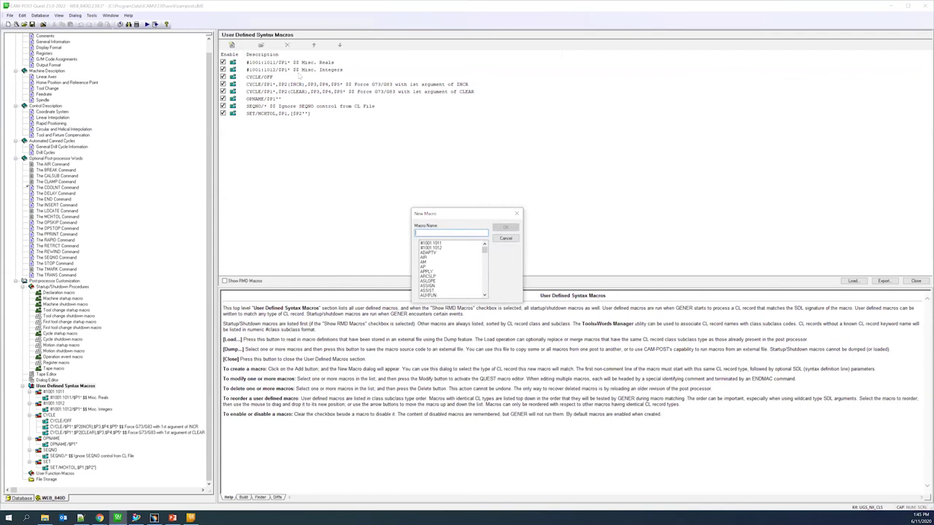
{"action": "type", "text": "COOLNT"}
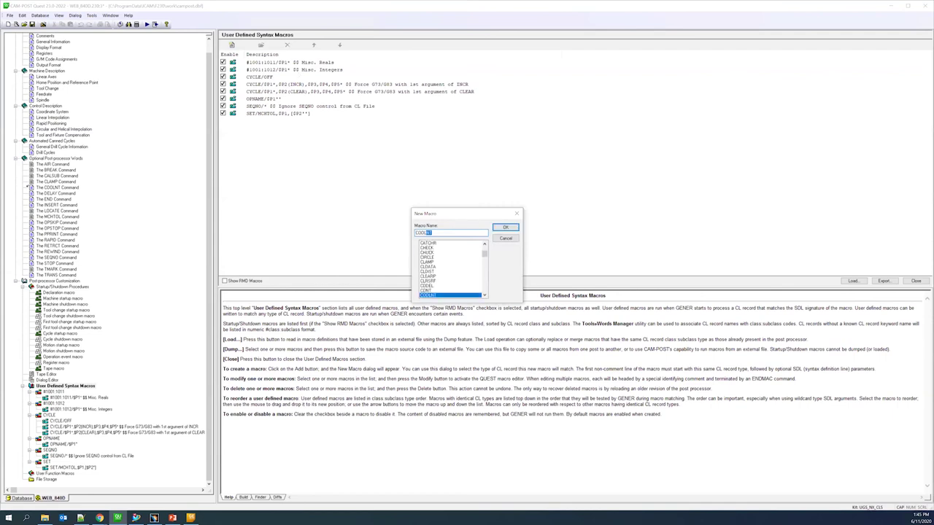
{"action": "key", "text": "Return"}
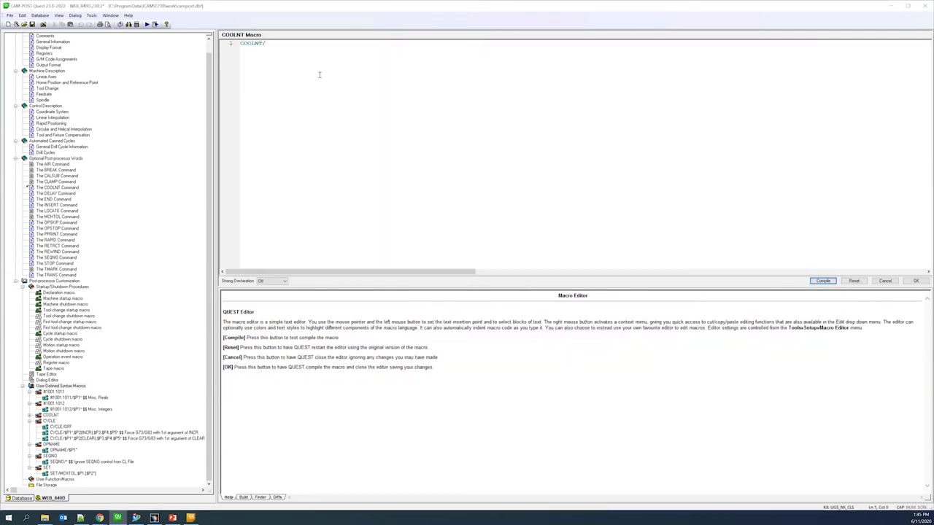
Define the new macro with the argument-free signature COOLNT and a coolant command, compile it, and save it.
{"action": "key", "text": "Return"}
{"action": "type", "text": "COOLNT/OFF"}
{"action": "key", "text": "BackSpace"}
{"action": "left_click", "coordinate": [823, 280]}
{"action": "left_click", "coordinate": [916, 280]}
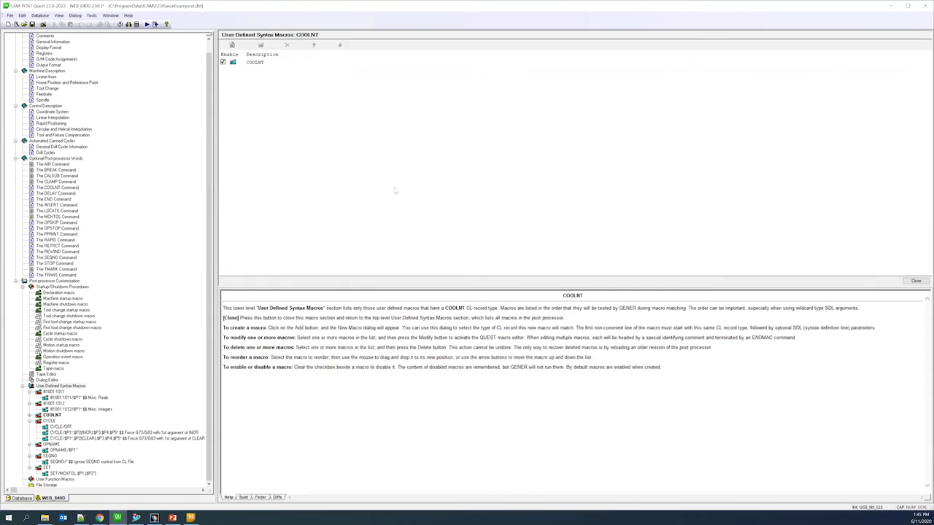
Switch to GENER, reprocess the CATIA file to the end, and examine the coolant output.
{"action": "left_click", "coordinate": [190, 518]}
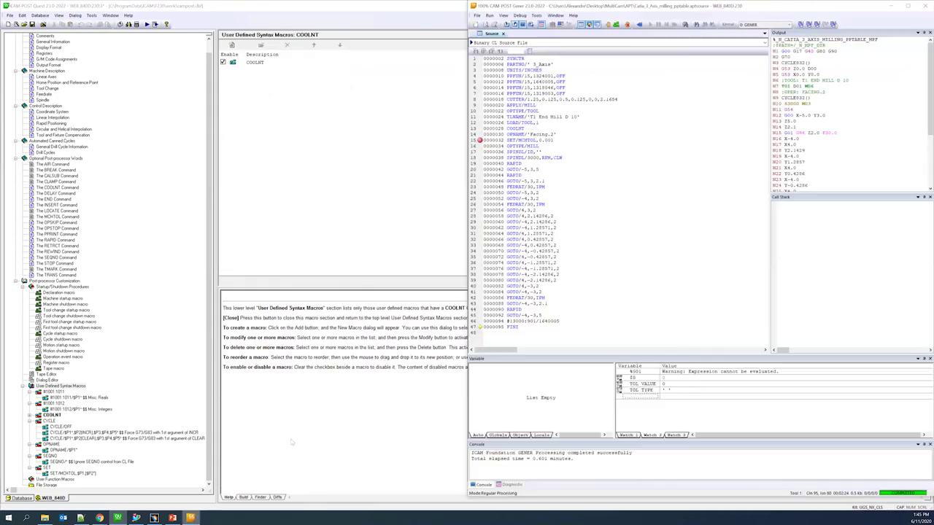
{"action": "left_click", "coordinate": [639, 24]}
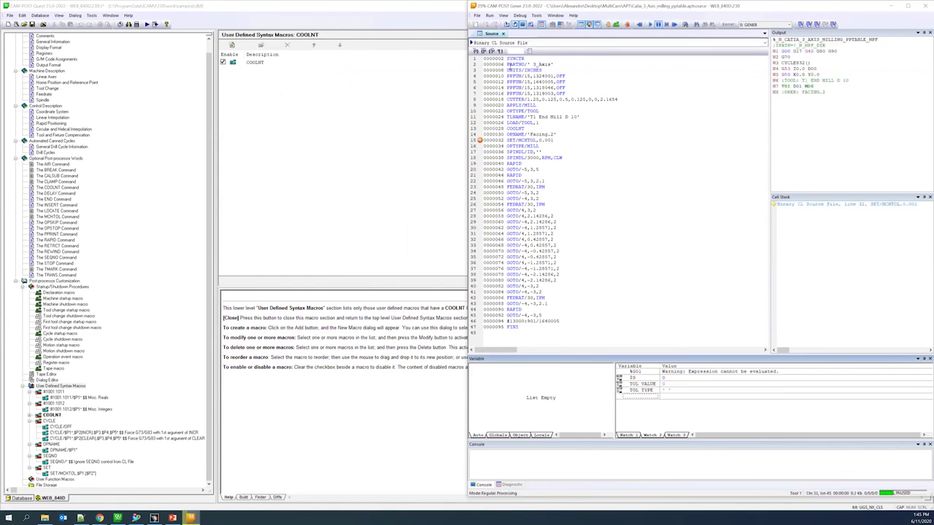
{"action": "key", "text": "F5"}
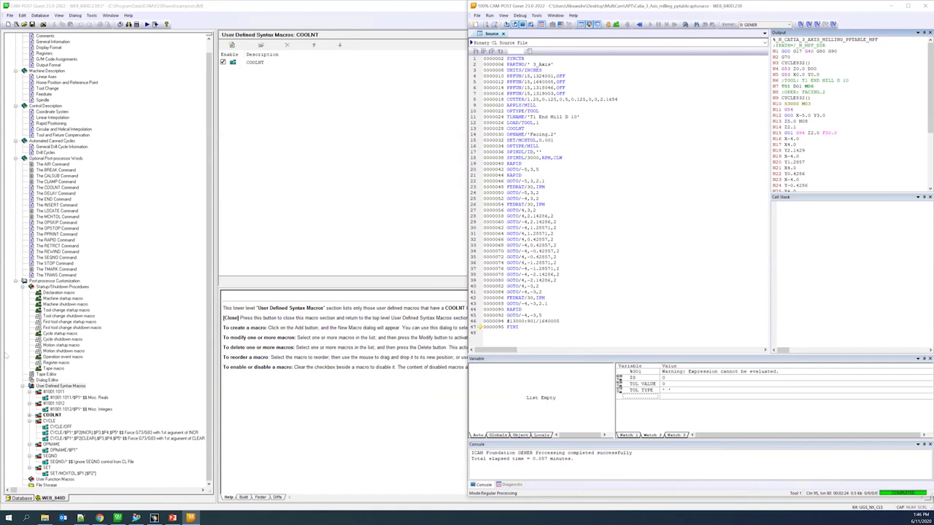
Switch to CAM-POST Quest and add a custom macro to the tool change shutdown macro.
{"action": "left_click", "coordinate": [109, 374]}
{"action": "left_click", "coordinate": [73, 316]}
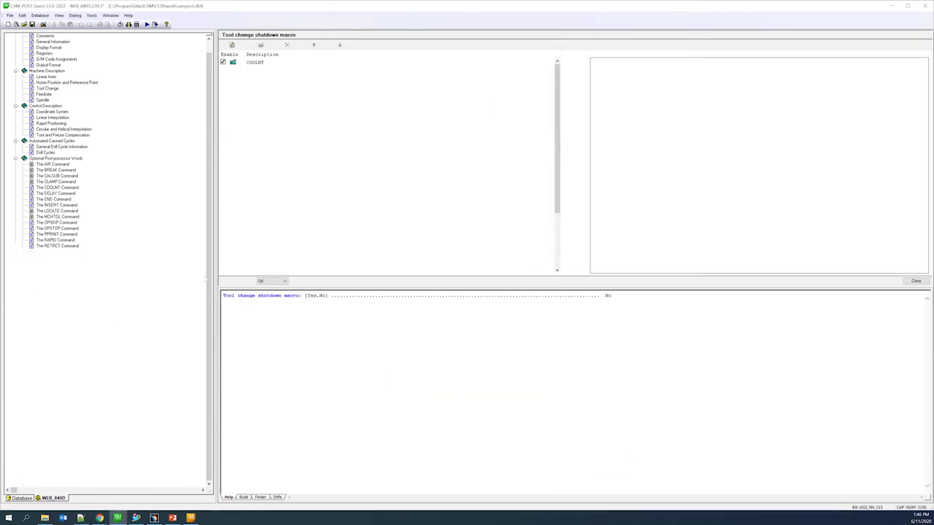
{"action": "left_click", "coordinate": [241, 66]}
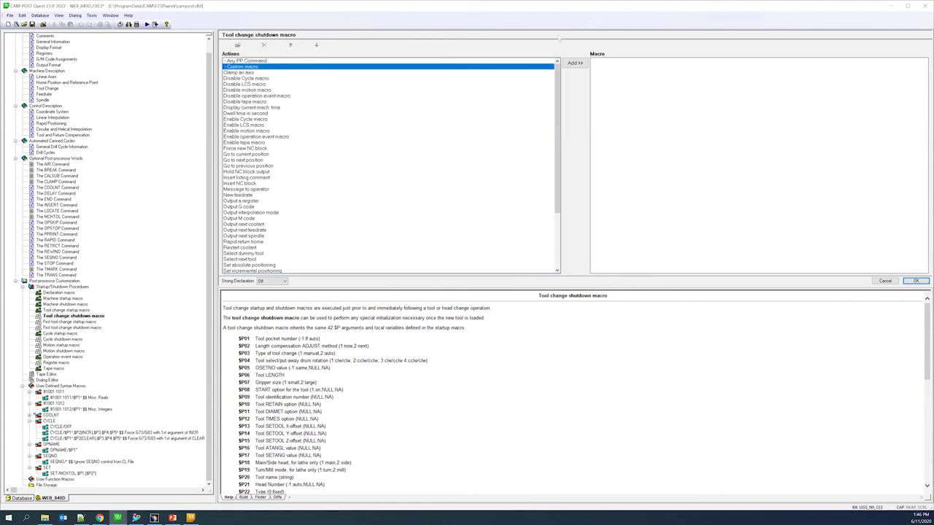
{"action": "left_click", "coordinate": [575, 62]}
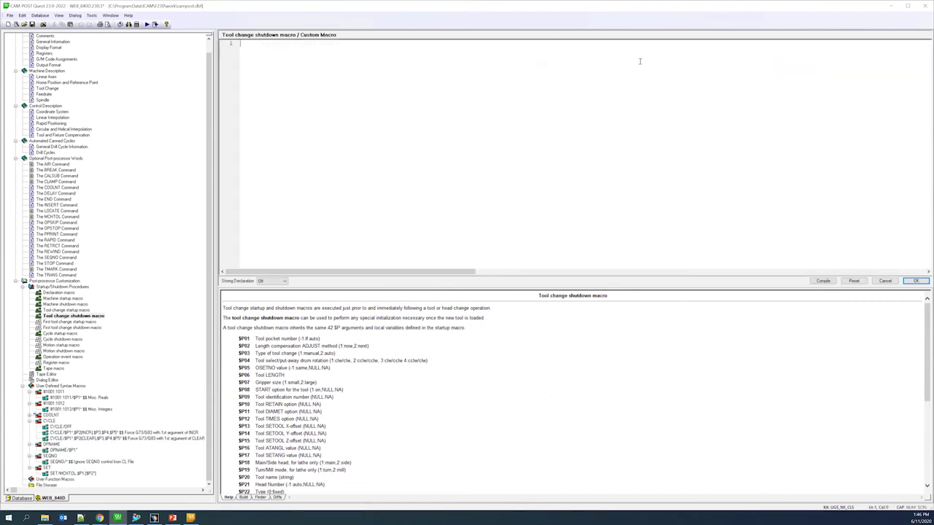
Write the comment "$$ Coolant Output" in the custom macro and assign $FGET(COOLNT,0,$FGET(GOTO)) to %L01.
{"action": "type", "text": "$$ Coolant Outpu"}
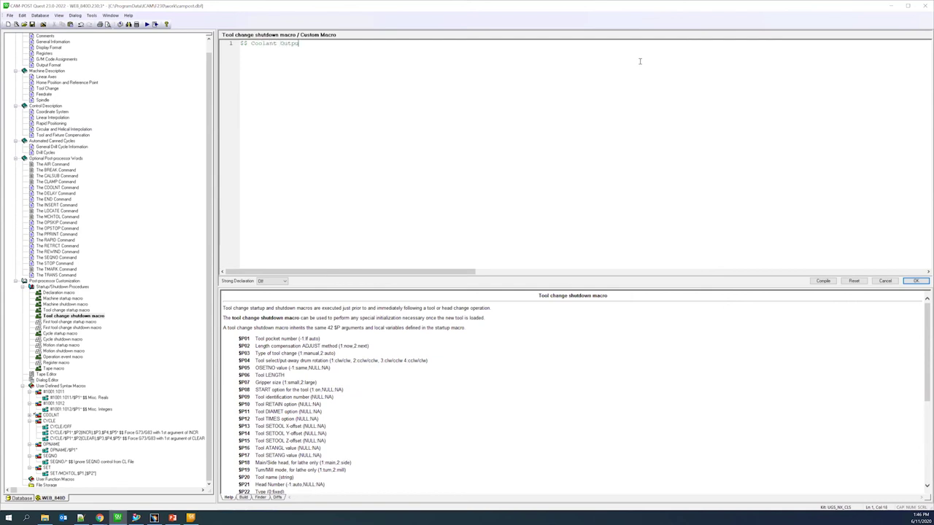
{"action": "type", "text": "t"}
{"action": "key", "text": "Return"}
{"action": "type", "text": "%101=$fget"}
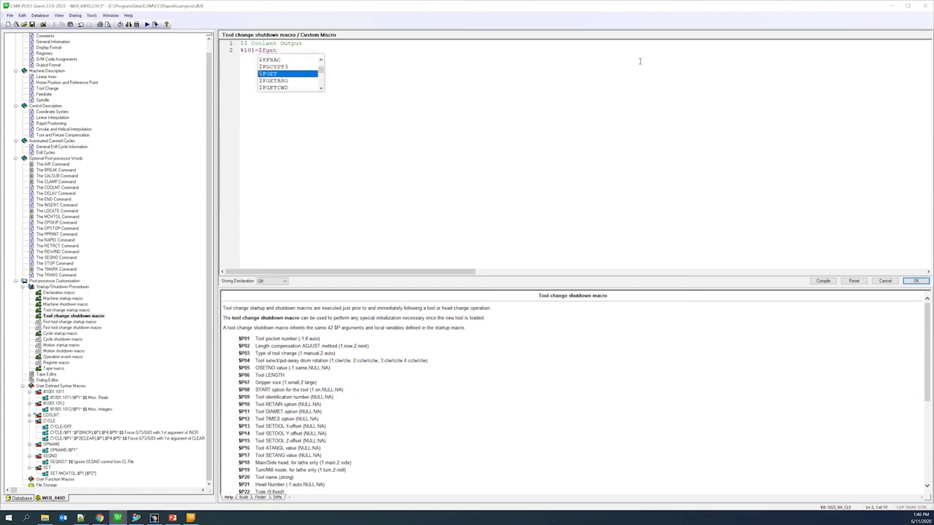
{"action": "type", "text": "("}
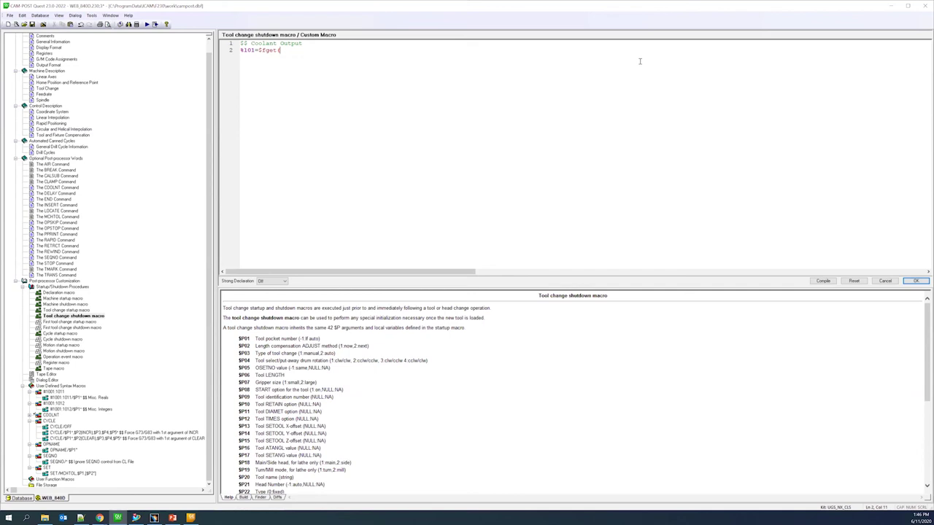
{"action": "type", "text": "coolnt,0"}
{"action": "key", "text": "Num_Lock"}
{"action": "type", "text": ",$fg"}
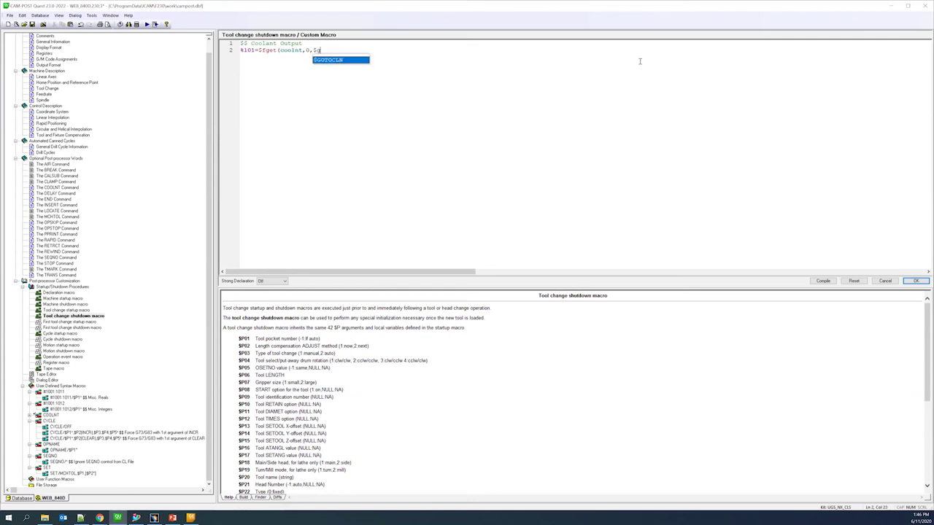
{"action": "type", "text": "et"}
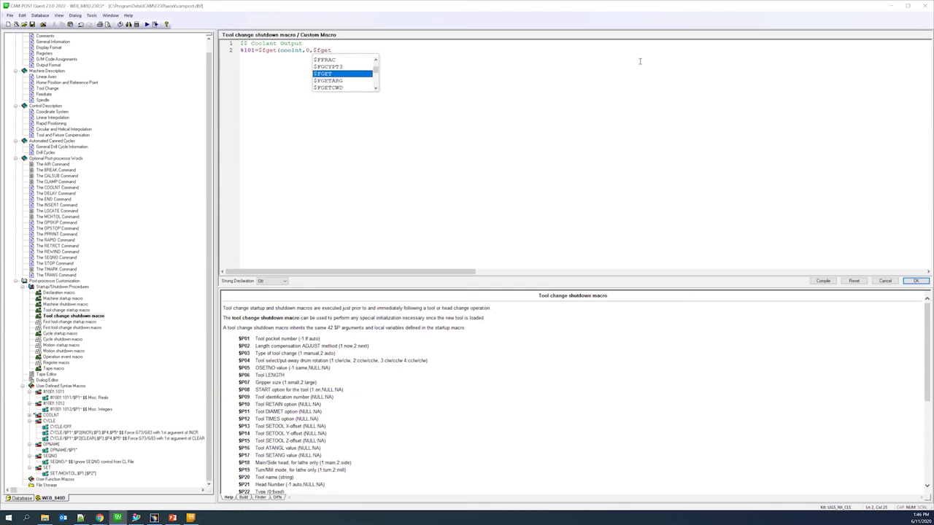
{"action": "key", "text": "Escape"}
{"action": "type", "text": "(goto)"}
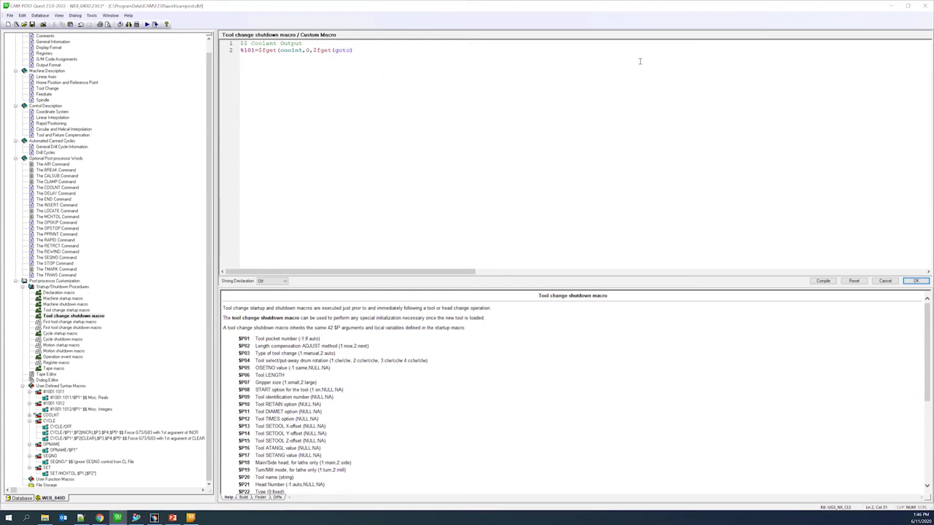
Add an IF block that issues COOLNT/ON when %L01 equals 0, compile the custom macro, and accept it.
{"action": "key", "text": "Return"}
{"action": "type", "text": "if(%101.eq.0"}
{"action": "key", "text": "Return"}
{"action": "type", "text": "coolnt/on"}
{"action": "key", "text": "Return"}
{"action": "type", "text": "endif"}
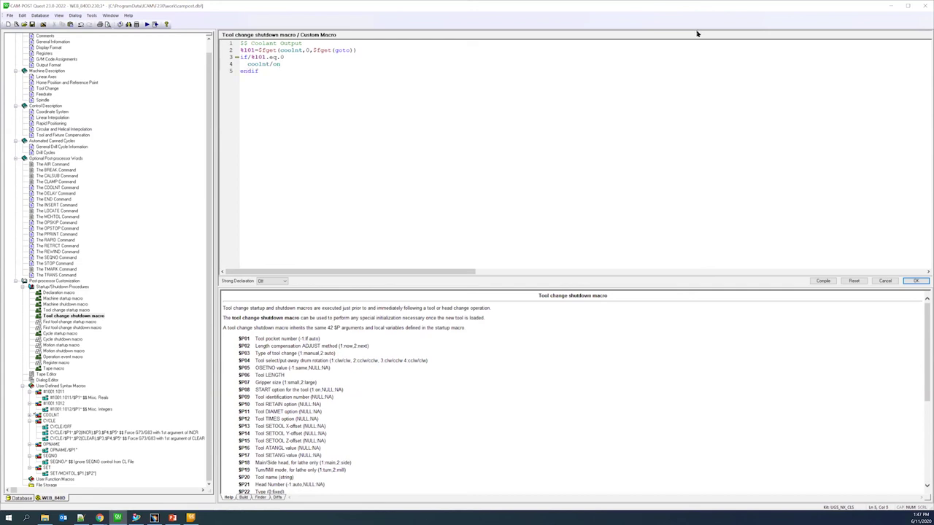
{"action": "left_click", "coordinate": [822, 282]}
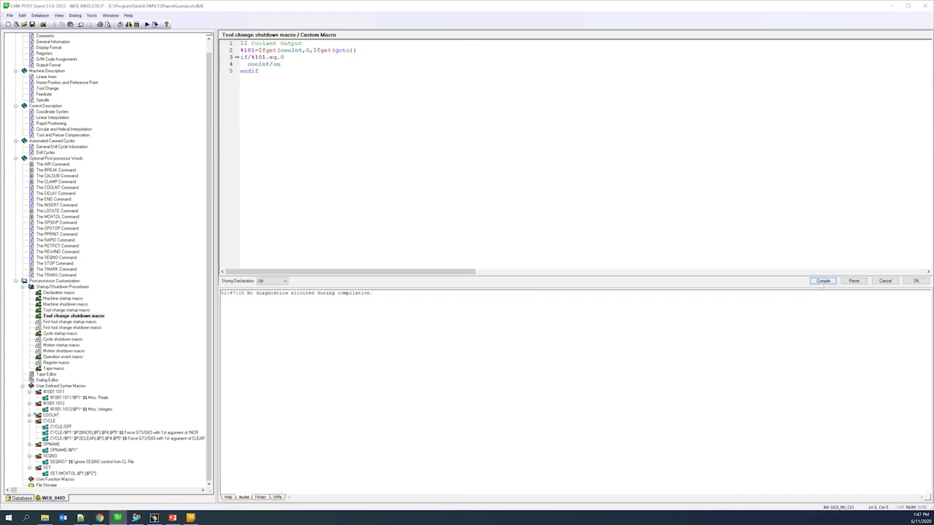
{"action": "left_click", "coordinate": [916, 281]}
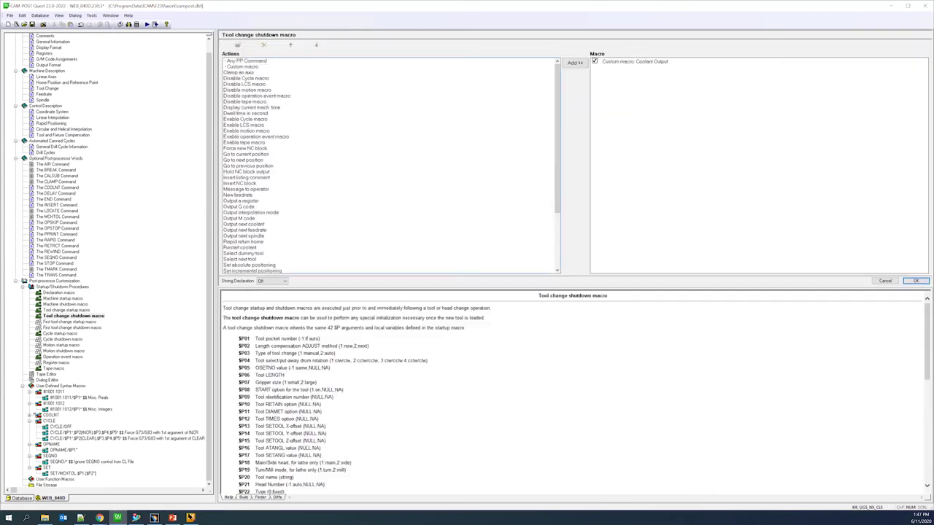
Start a new GENER test setup and select NX_3_Axis_milling_UDE.cls from the APT folder as the CL file.
{"action": "key", "text": "alt+Tab"}
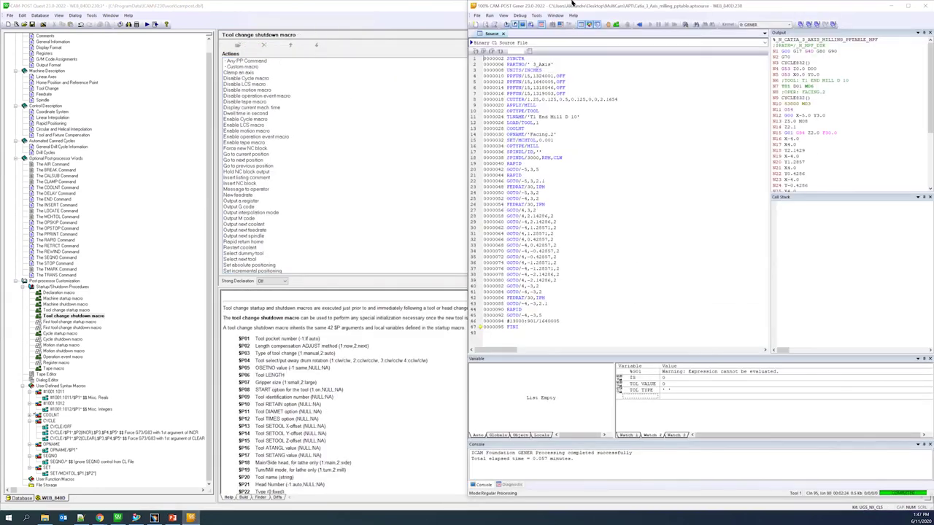
{"action": "key", "text": "alt+Tab"}
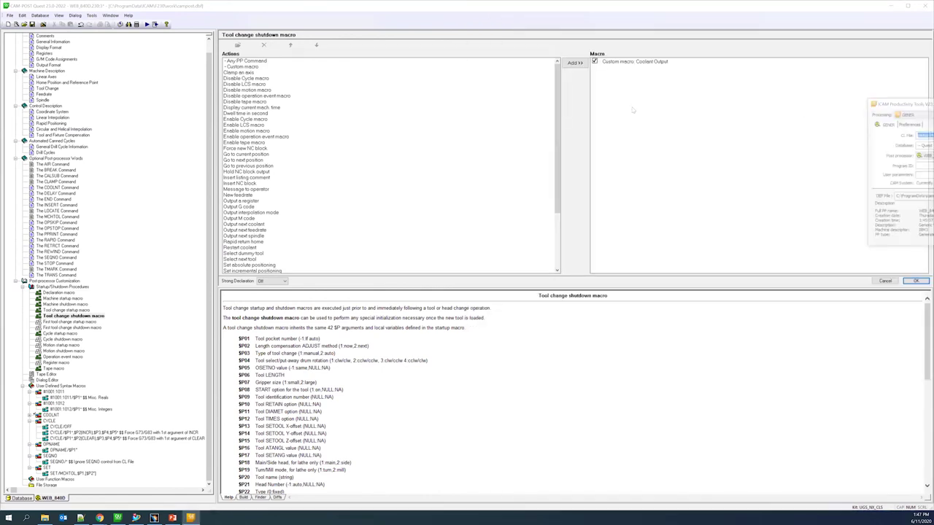
{"action": "left_click", "coordinate": [699, 140]}
{"action": "left_click", "coordinate": [698, 140]}
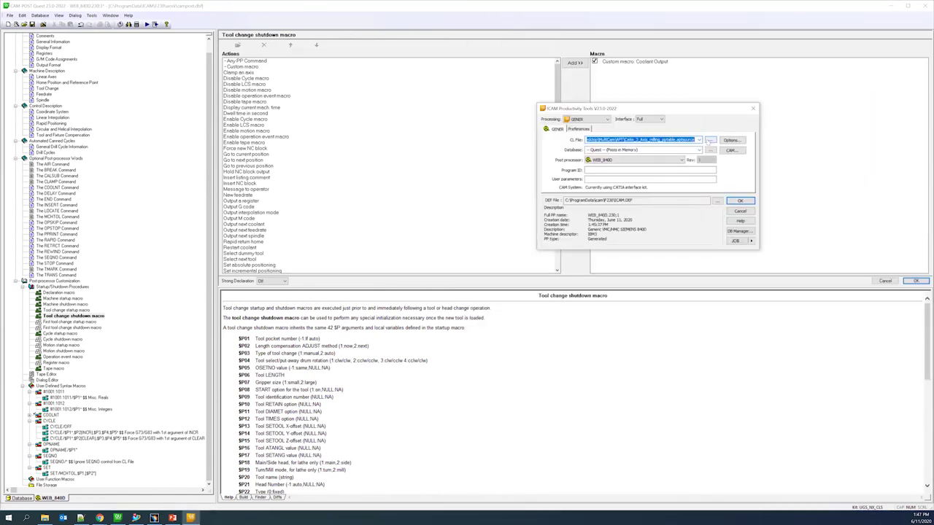
{"action": "left_click", "coordinate": [711, 140]}
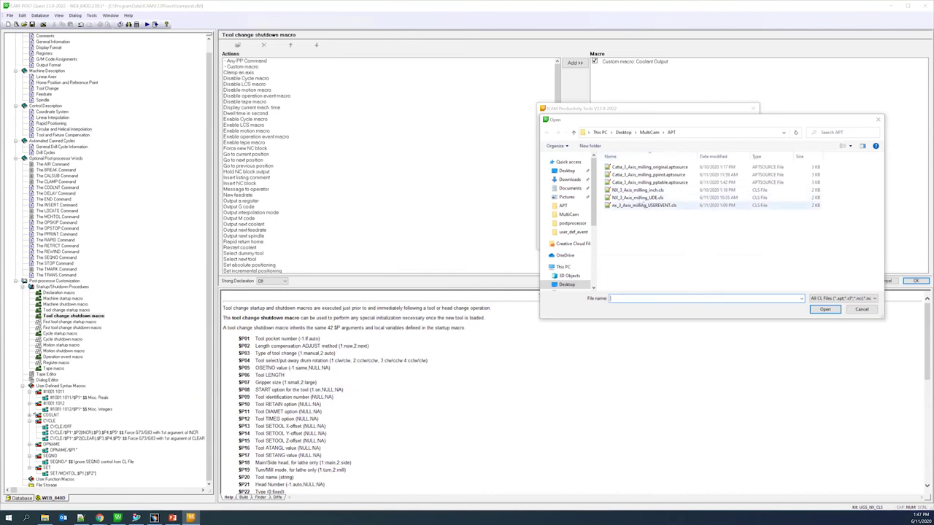
{"action": "left_click", "coordinate": [639, 198]}
{"action": "left_click", "coordinate": [825, 309]}
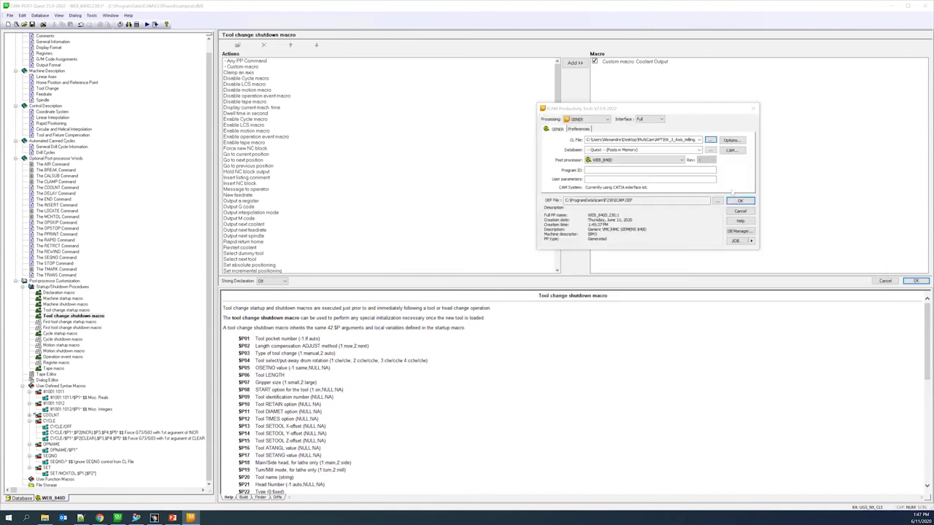
Set the CAM system interface kit to UGS_NX_CLS and launch GENER with the WEB_840D post.
{"action": "left_click", "coordinate": [732, 149]}
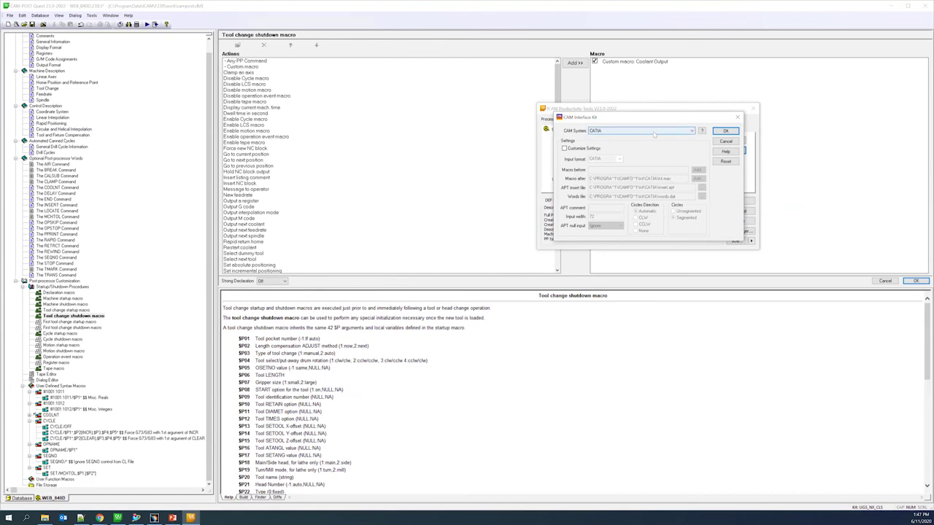
{"action": "left_click", "coordinate": [654, 131]}
{"action": "left_click", "coordinate": [642, 260]}
{"action": "left_click", "coordinate": [725, 130]}
{"action": "left_click", "coordinate": [676, 211]}
{"action": "left_click", "coordinate": [731, 203]}
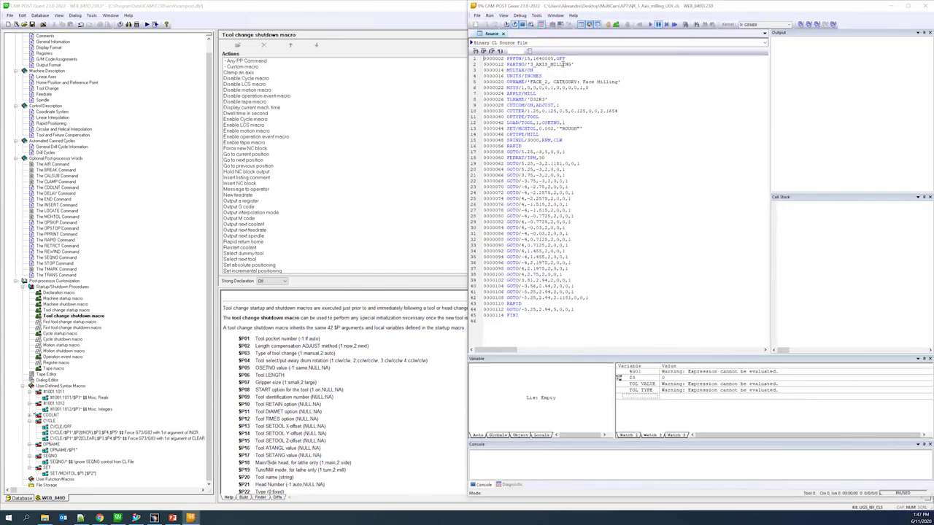
Check the TOOL STARTUP macro, accept the tool change shutdown macro in CAM-POST Quest, and restart the processing in GENER.
{"action": "left_click", "coordinate": [504, 43]}
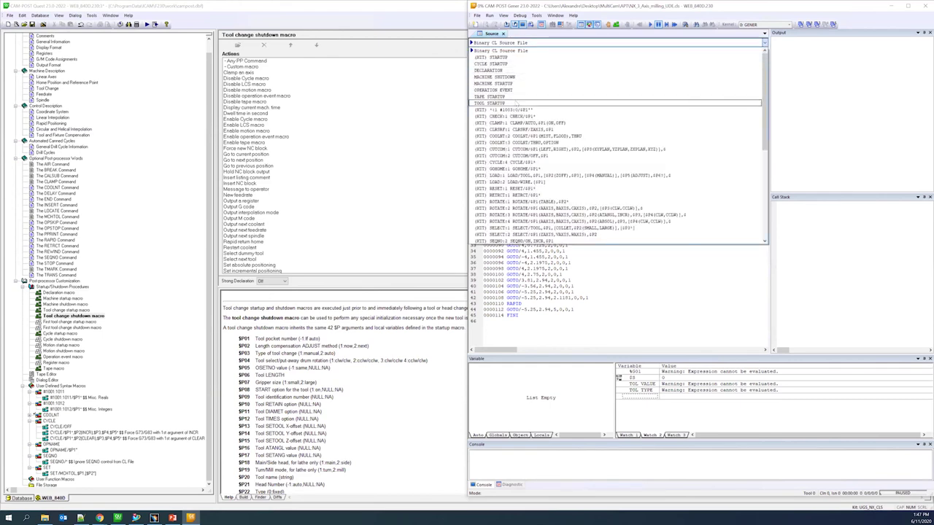
{"action": "left_click", "coordinate": [516, 103]}
{"action": "left_click", "coordinate": [364, 132]}
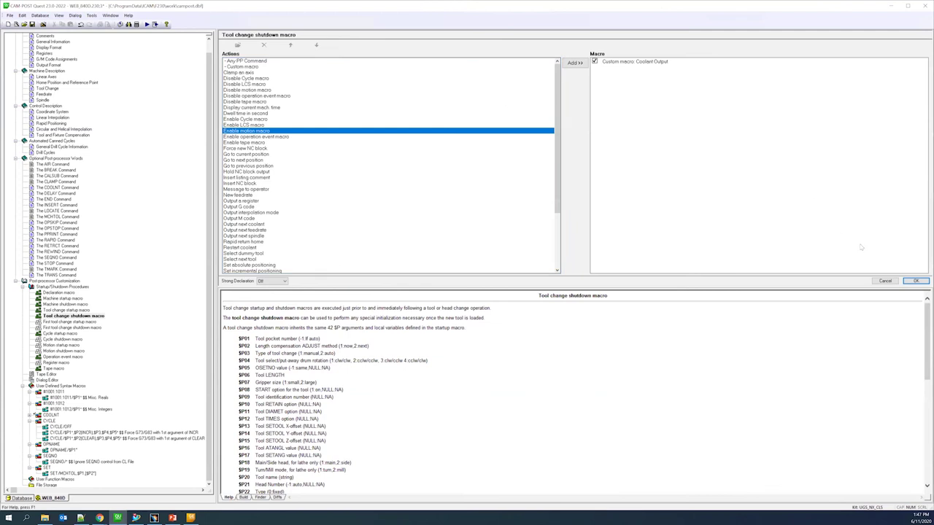
{"action": "left_click", "coordinate": [916, 281]}
{"action": "left_click", "coordinate": [191, 518]}
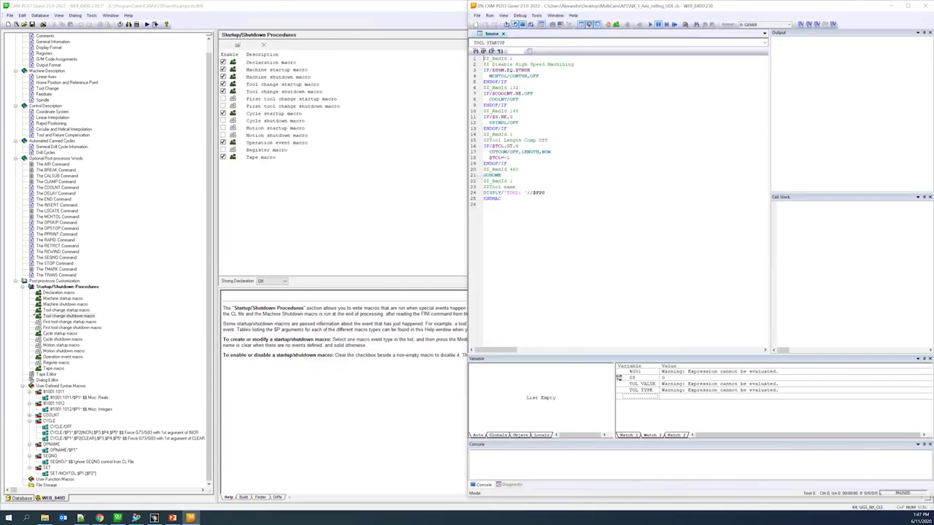
{"action": "left_click", "coordinate": [659, 24]}
{"action": "left_click", "coordinate": [659, 24]}
{"action": "left_click", "coordinate": [492, 286]}
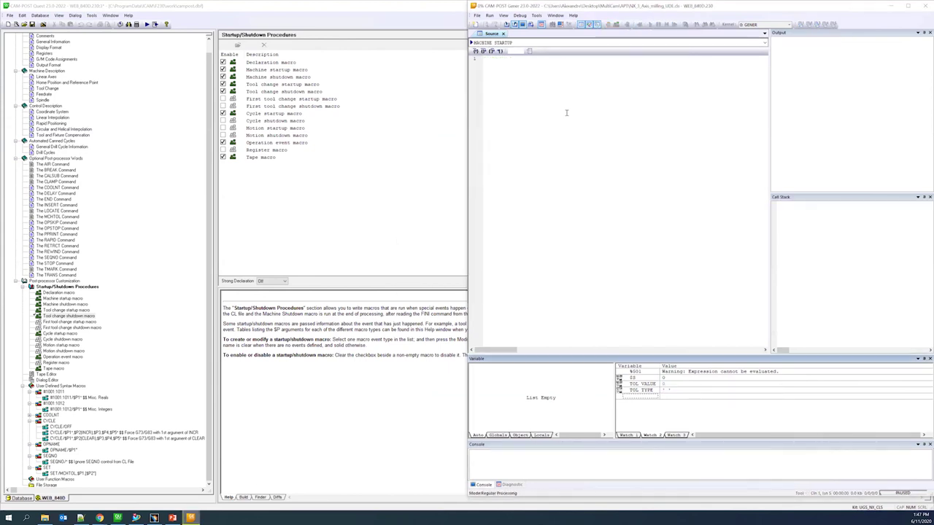
Set a breakpoint on the %L01 assignment in the TOOL SHUTDOWN macro and run the processing up to it.
{"action": "left_click", "coordinate": [558, 43]}
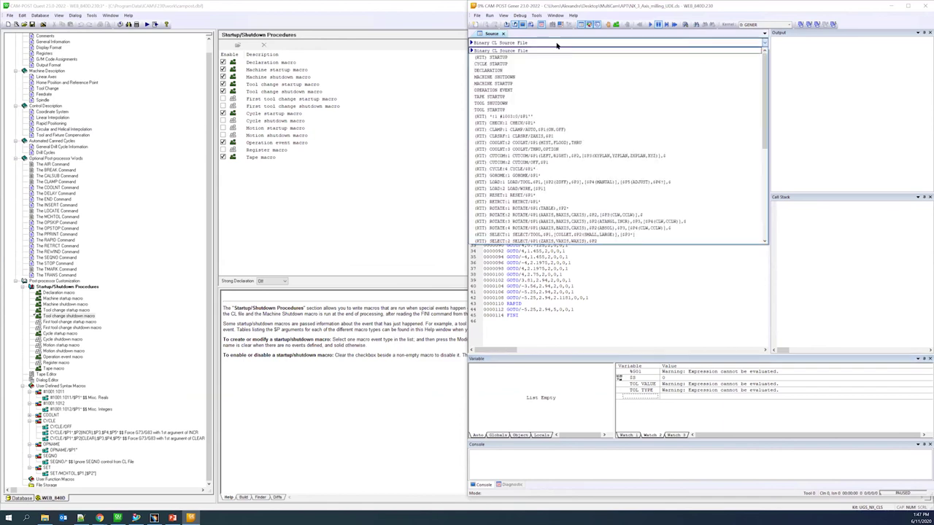
{"action": "left_click", "coordinate": [505, 93]}
{"action": "left_click", "coordinate": [476, 70]}
{"action": "key", "text": "F5"}
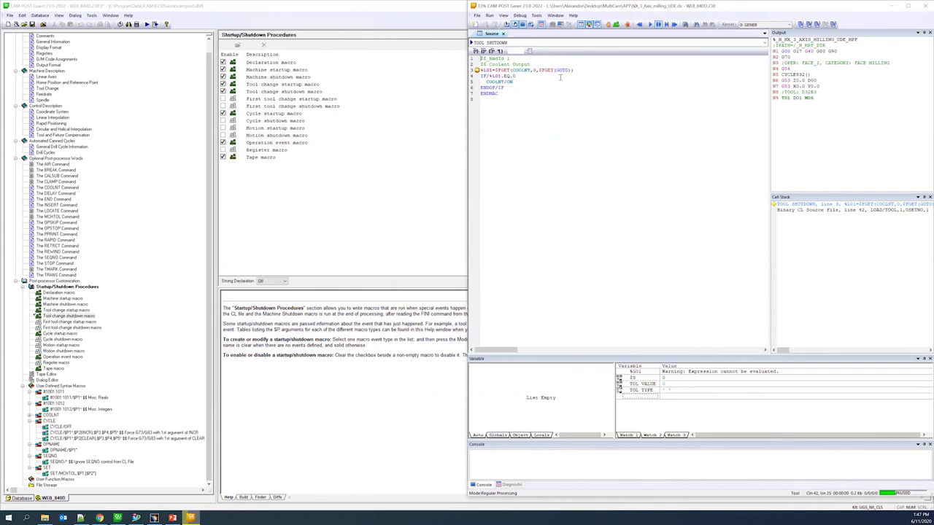
Step through the tool shutdown macro and on to the first GOTO, examine the coolant output, and finish the processing.
{"action": "key", "text": "F10"}
{"action": "mouse_move", "coordinate": [488, 71]}
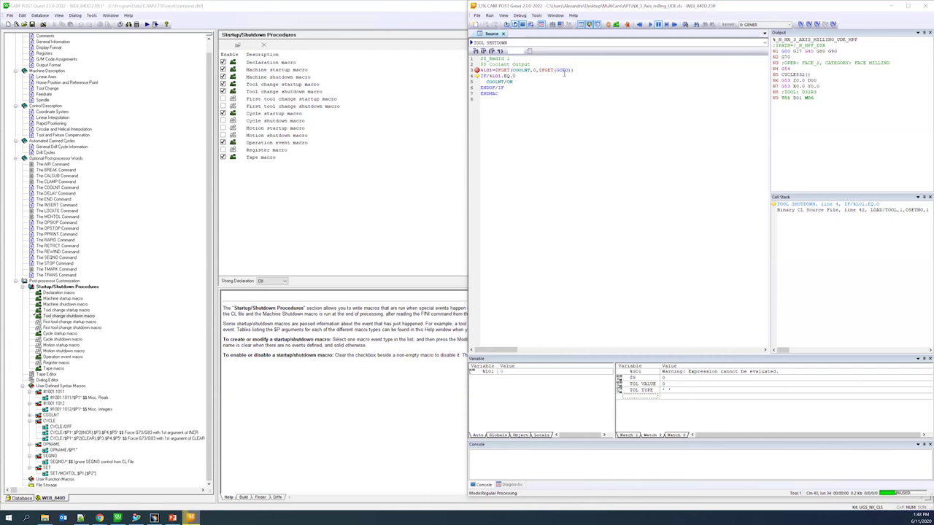
{"action": "key", "text": "F10"}
{"action": "key", "text": "F10"}
{"action": "key", "text": "F10"}
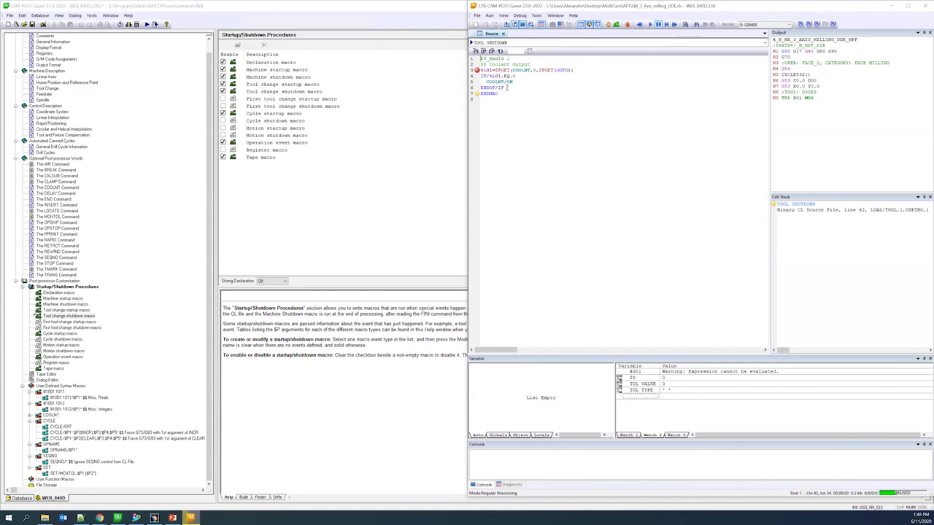
{"action": "key", "text": "F10"}
{"action": "key", "text": "F10"}
{"action": "key", "text": "F10"}
{"action": "key", "text": "F10"}
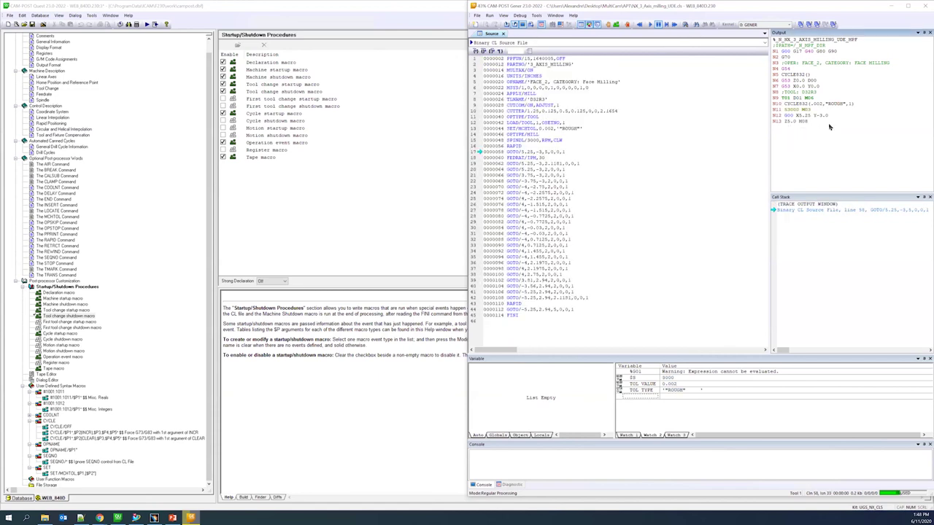
{"action": "mouse_move", "coordinate": [801, 126]}
{"action": "key", "text": "F5"}
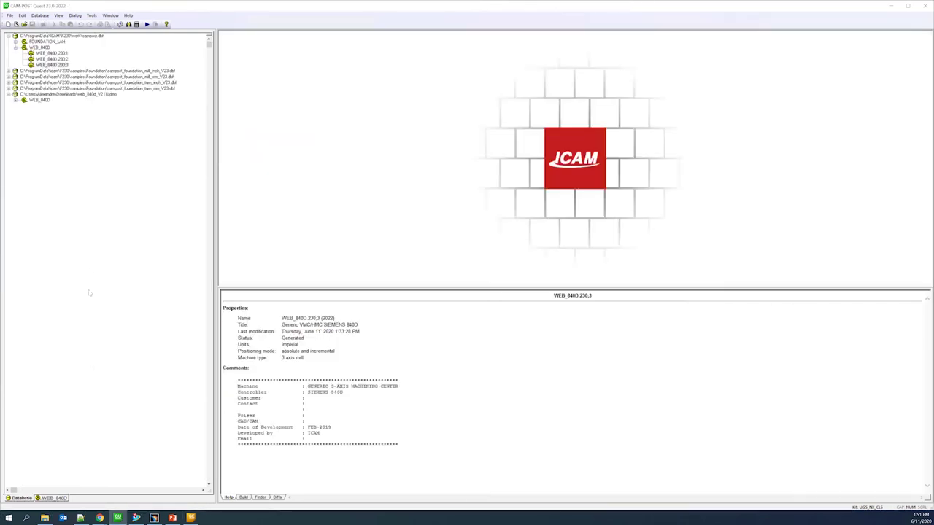
Open the WEB_840D.230;1 post from the database, and close the finished GENER session.
{"action": "double_click", "coordinate": [52, 54]}
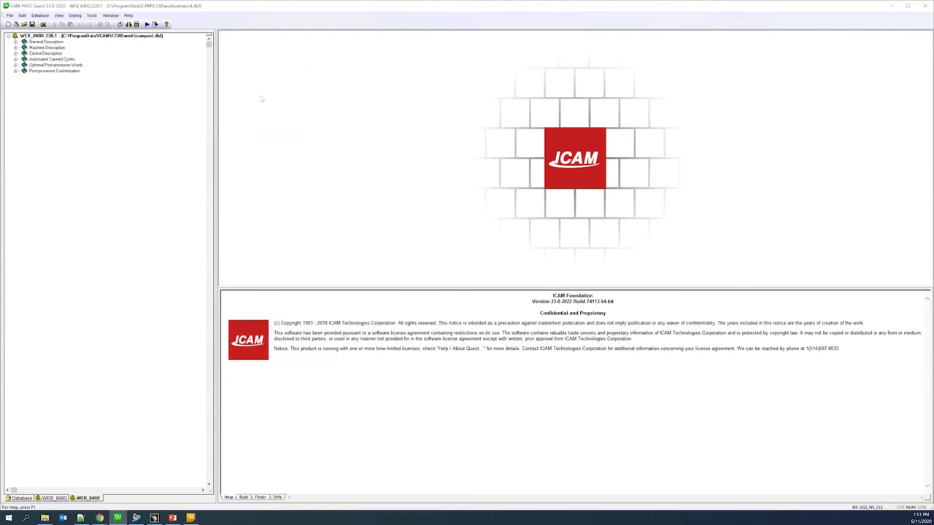
{"action": "left_click", "coordinate": [190, 518]}
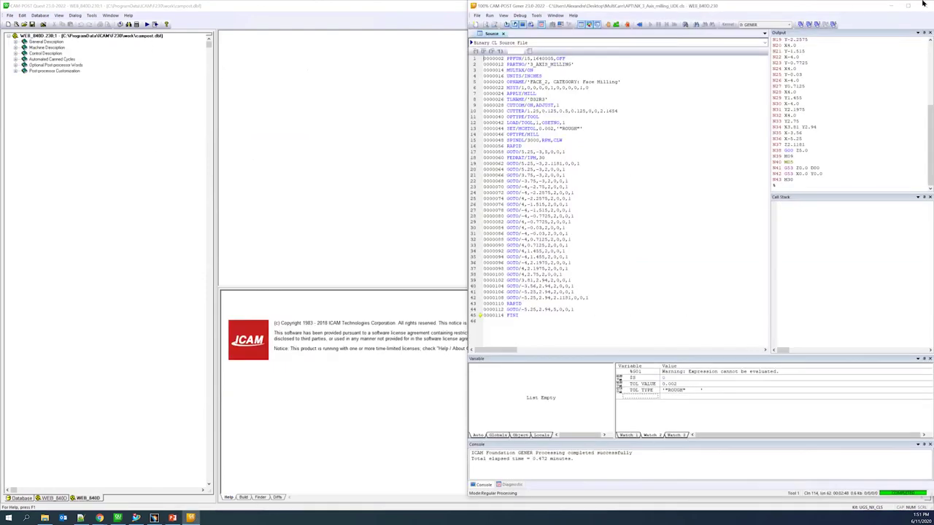
{"action": "left_click", "coordinate": [927, 5]}
Process the NX_3_Axis_milling_UDE.cls file to the end with WEB_840D revision 2, and close GENER.
{"action": "left_click", "coordinate": [147, 24]}
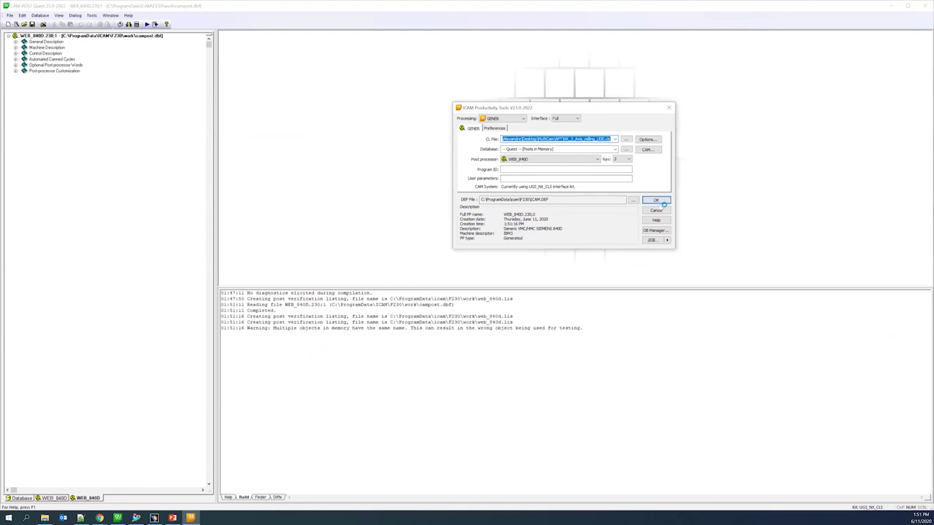
{"action": "left_click", "coordinate": [656, 200]}
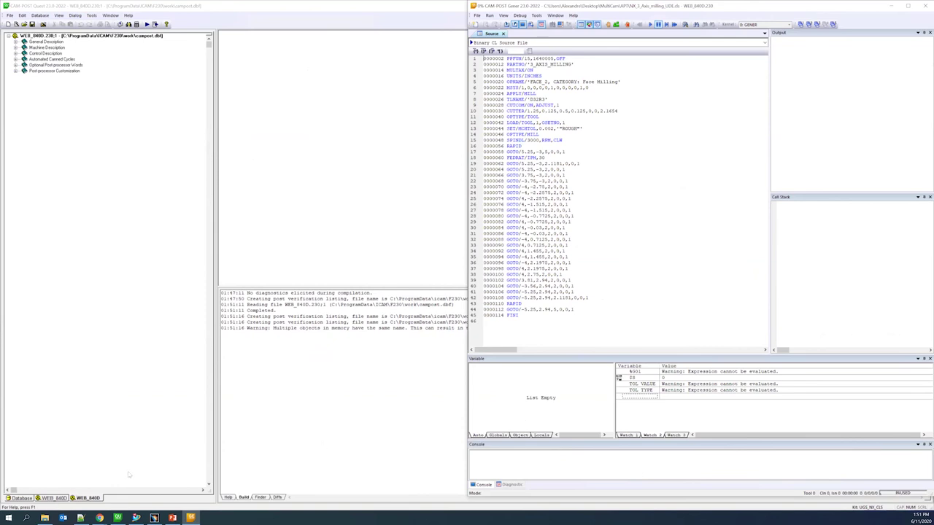
{"action": "left_click", "coordinate": [616, 25]}
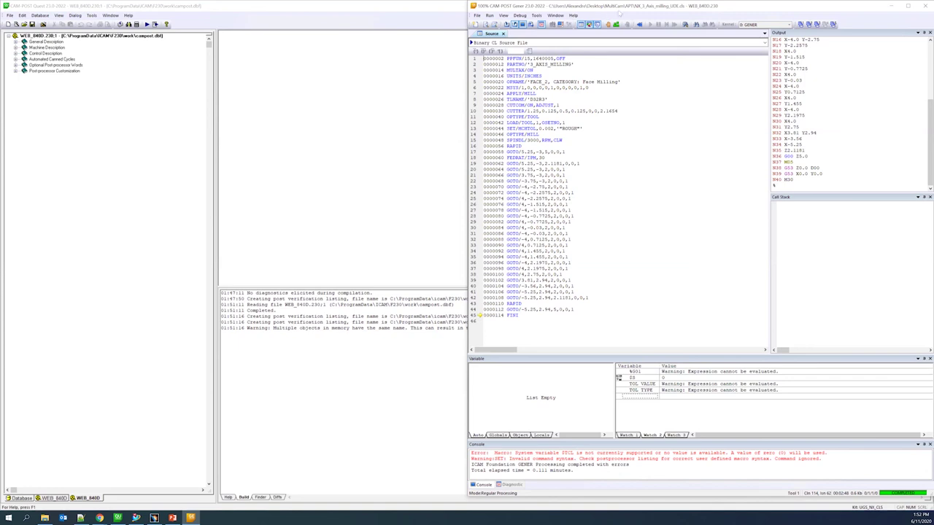
{"action": "key", "text": "alt+F4"}
Open the ICAM Configuration Utility's environment settings and open the icam_appdata folder in File Explorer.
{"action": "left_click", "coordinate": [91, 15]}
{"action": "left_click", "coordinate": [91, 14]}
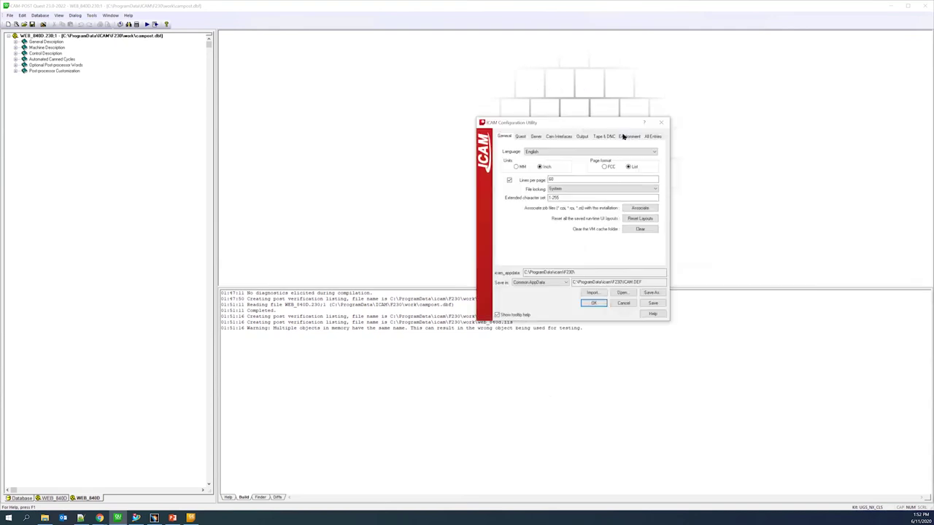
{"action": "left_click", "coordinate": [629, 137]}
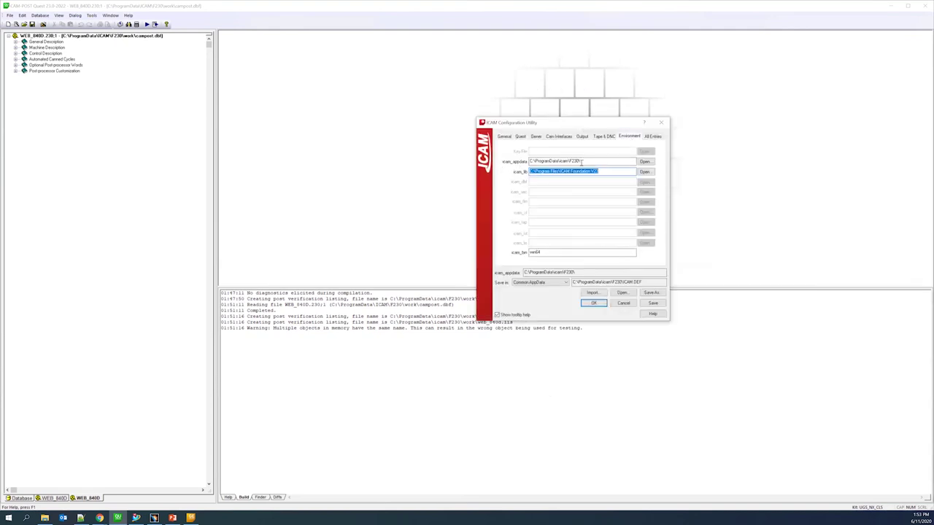
{"action": "left_click", "coordinate": [645, 161]}
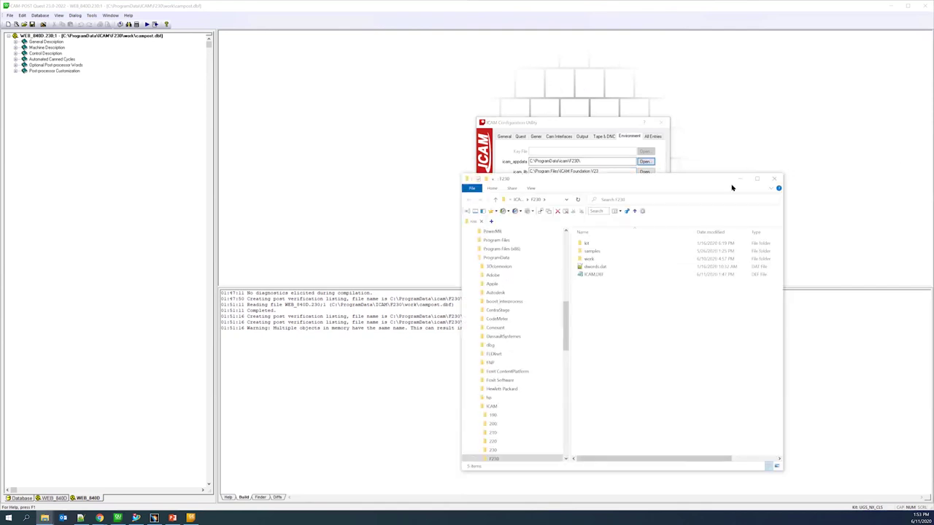
Open the Foundation folder inside samples to view the supplied sample databases and CAM folders.
{"action": "double_click", "coordinate": [600, 251]}
{"action": "left_click", "coordinate": [603, 252]}
{"action": "double_click", "coordinate": [602, 252]}
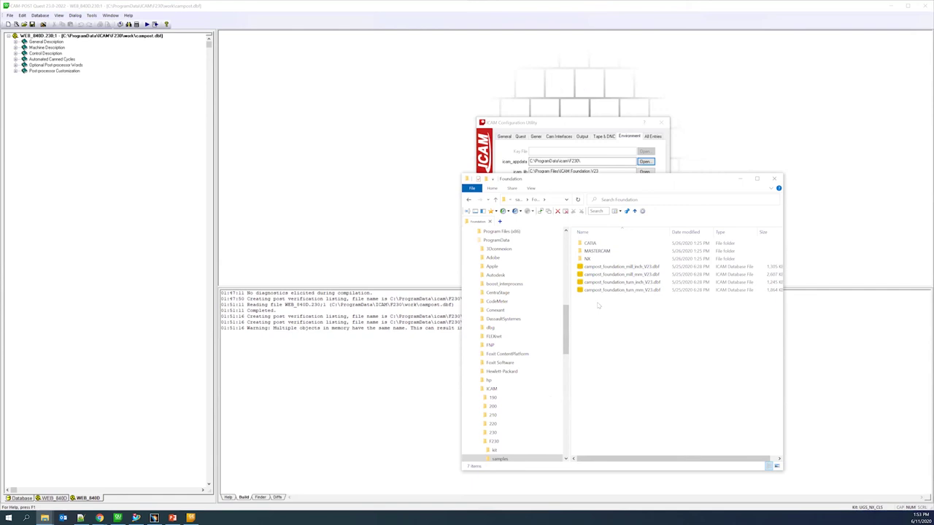
{"action": "right_click", "coordinate": [604, 274]}
{"action": "key", "text": "Escape"}
Browse the MASTERCAM inch samples down to the 3AxisMilling files, and return to the MASTERCAM folder.
{"action": "left_click", "coordinate": [611, 251]}
{"action": "double_click", "coordinate": [612, 251]}
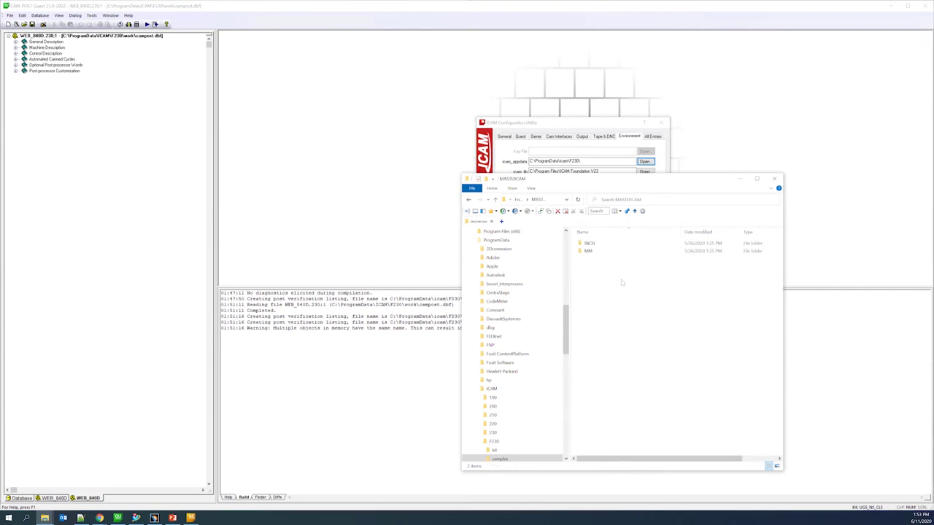
{"action": "double_click", "coordinate": [608, 244]}
{"action": "double_click", "coordinate": [612, 251]}
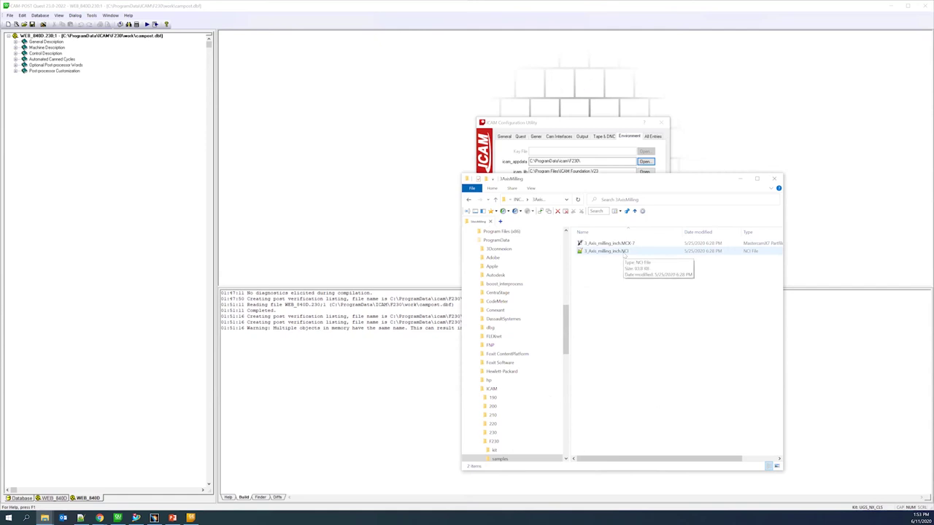
{"action": "left_click", "coordinate": [517, 199]}
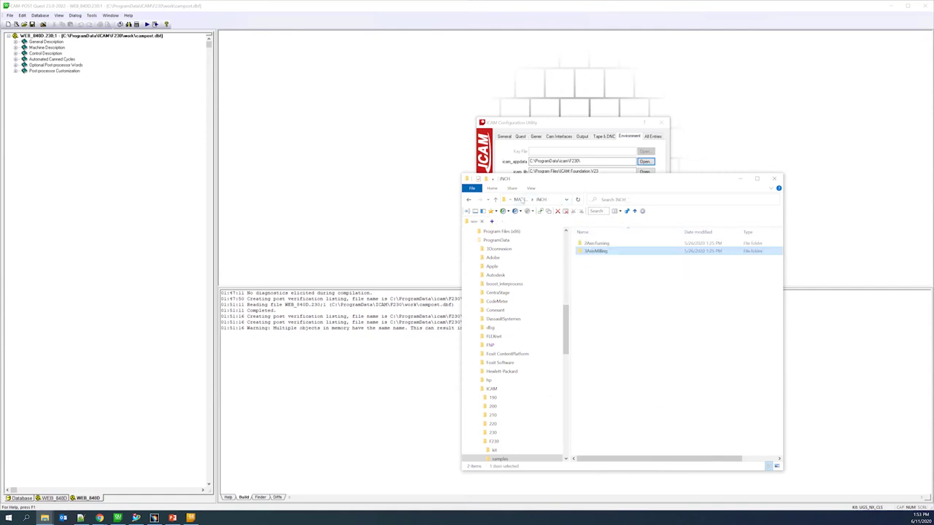
{"action": "left_click", "coordinate": [519, 200]}
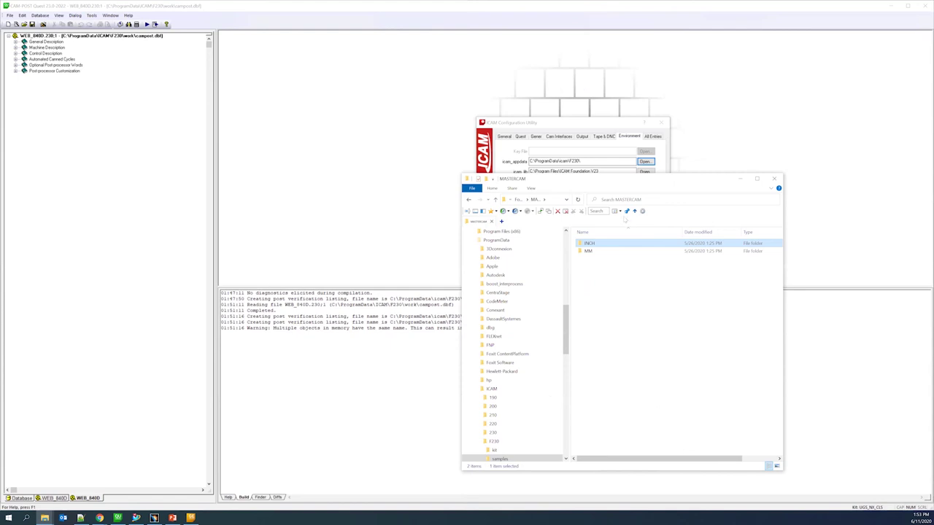